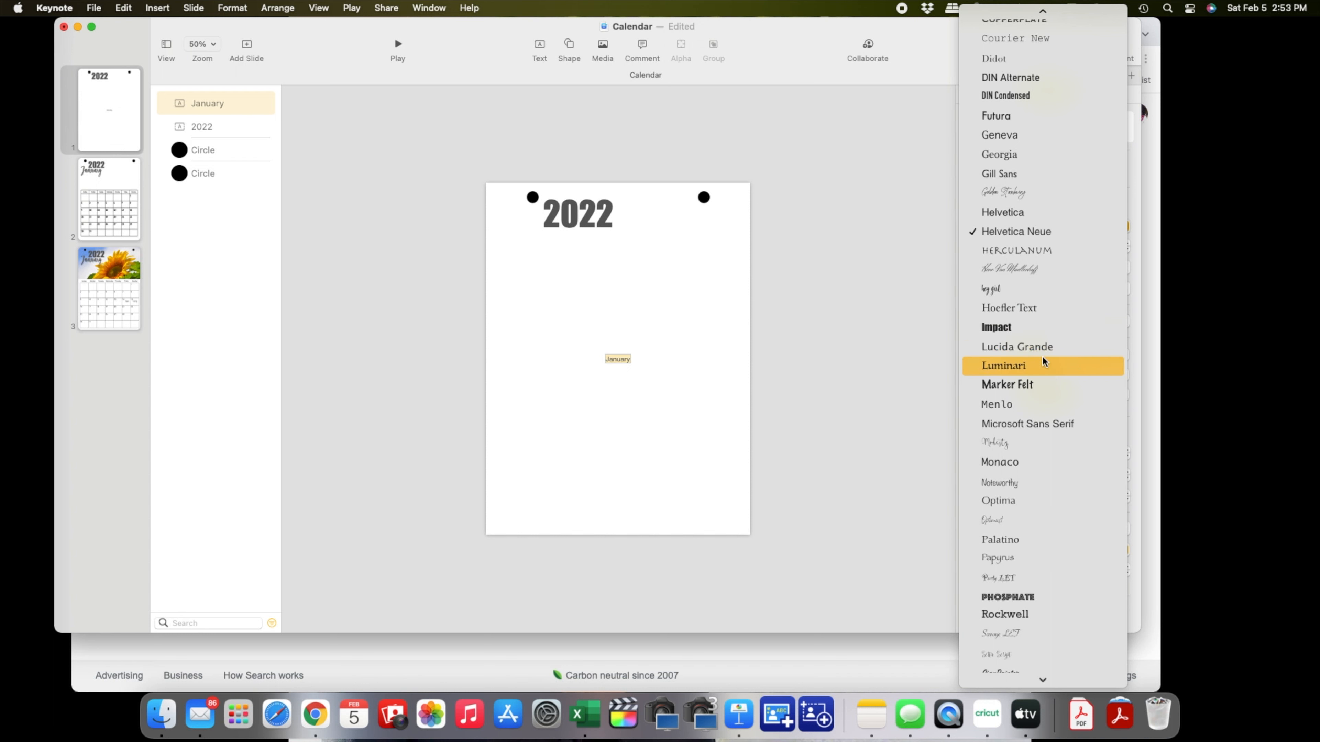
# - Set the January text's font to hey girl at 100 pt
pyautogui.scroll(-5, 1042, 358)
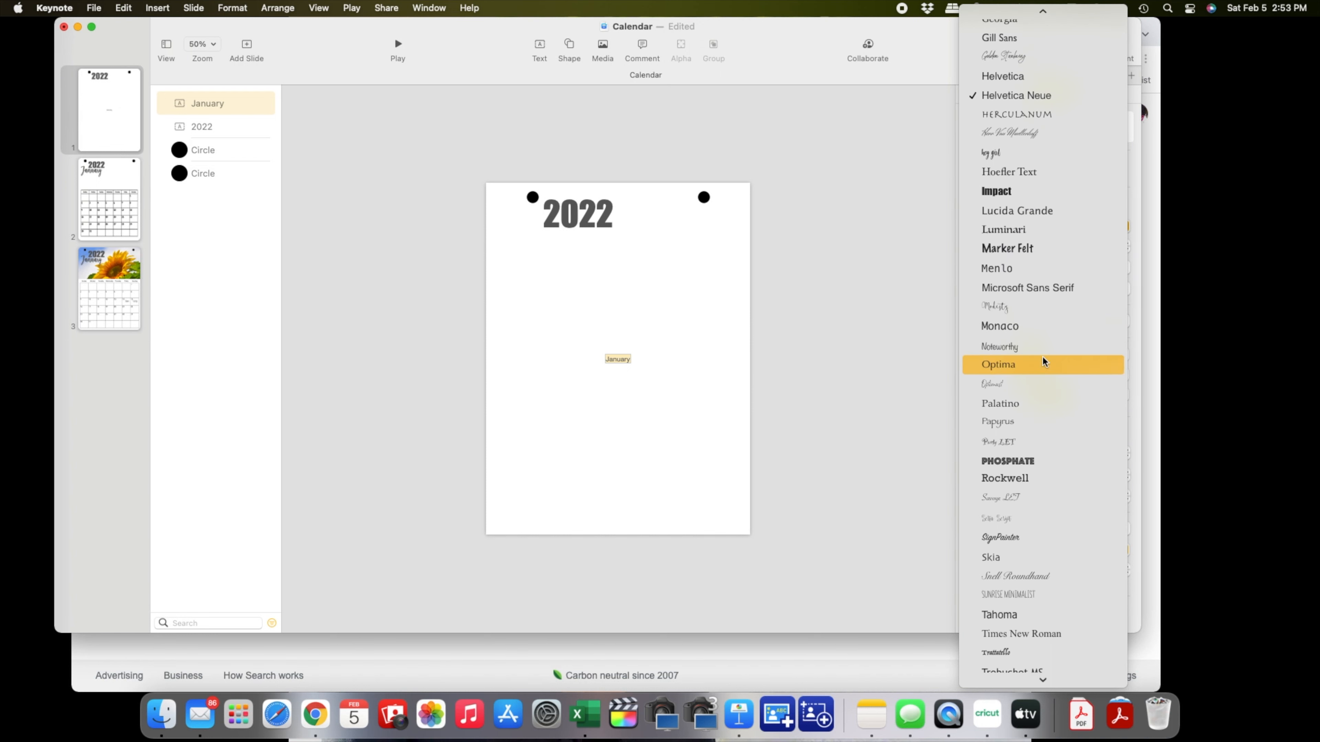
pyautogui.scroll(-2, 1042, 359)
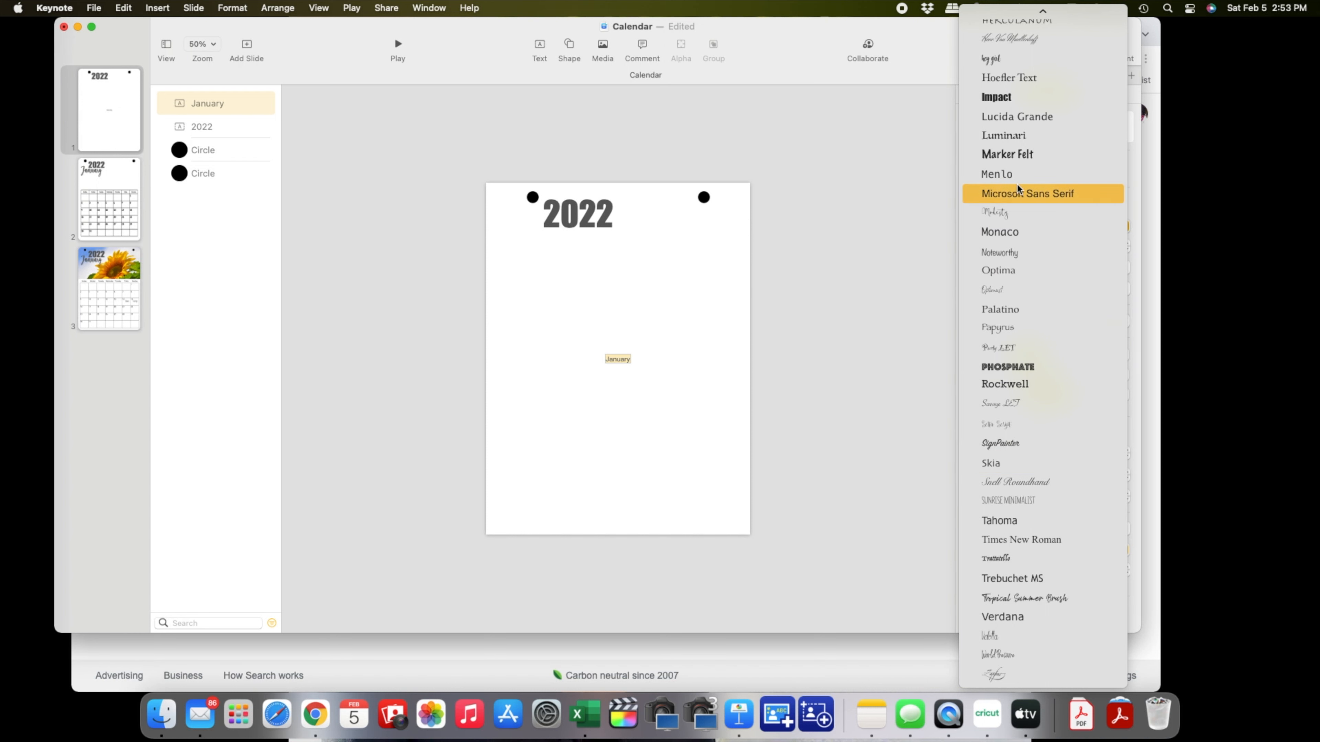
pyautogui.click(998, 57)
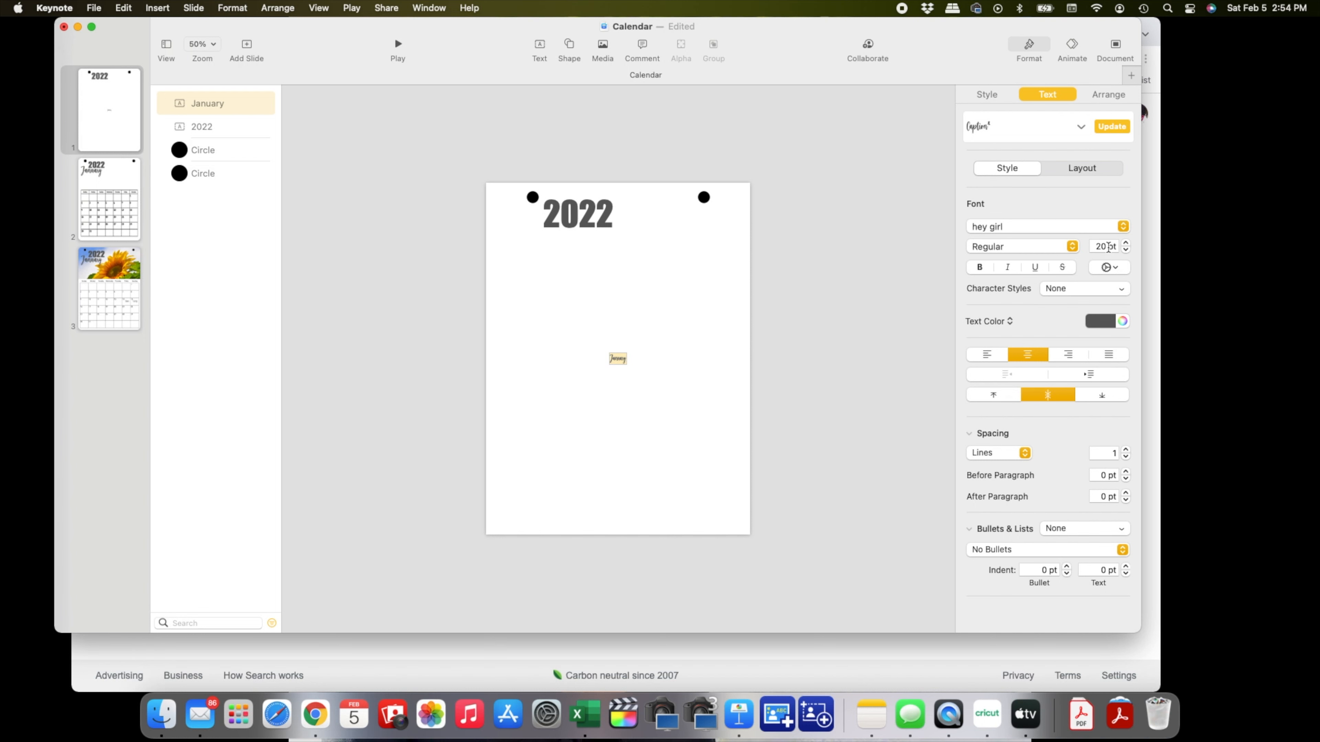
pyautogui.click(1107, 246)
pyautogui.write('100')
pyautogui.press('Tab')
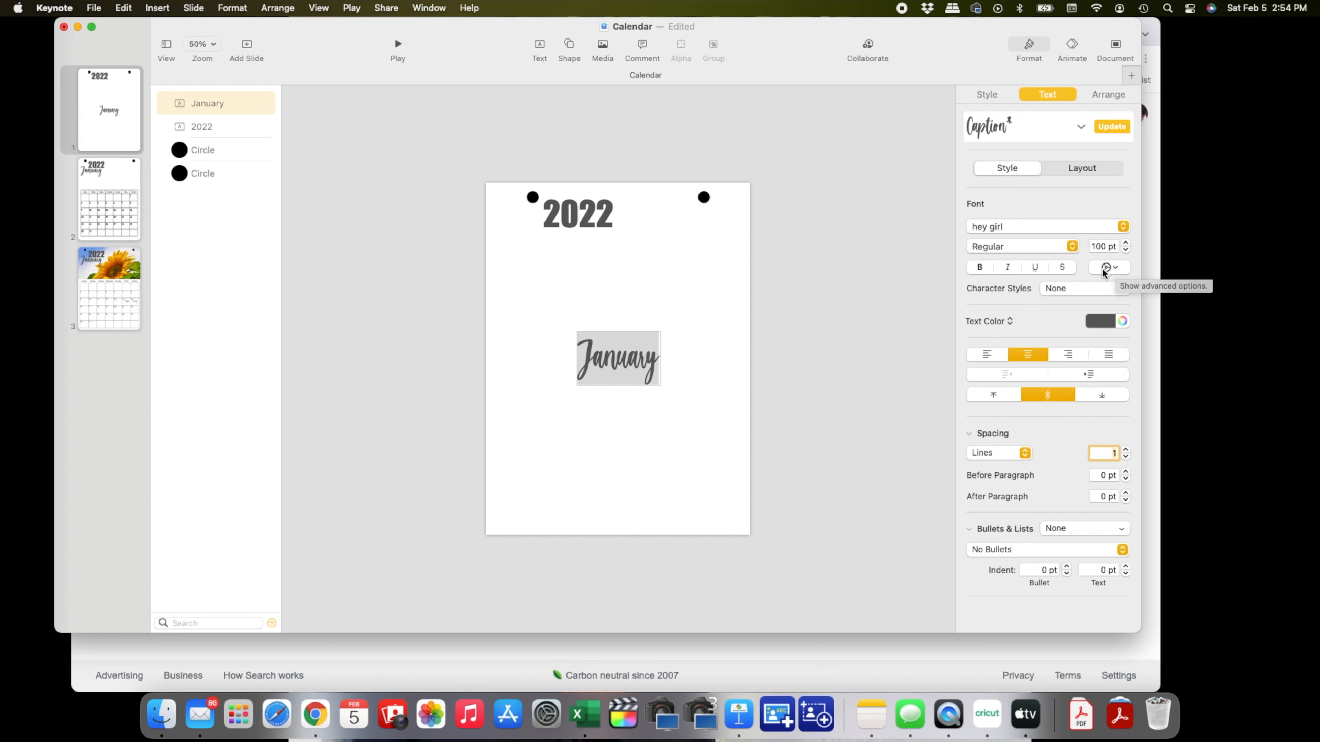
# - Increase the January text's character spacing to 4%
pyautogui.click(1117, 269)
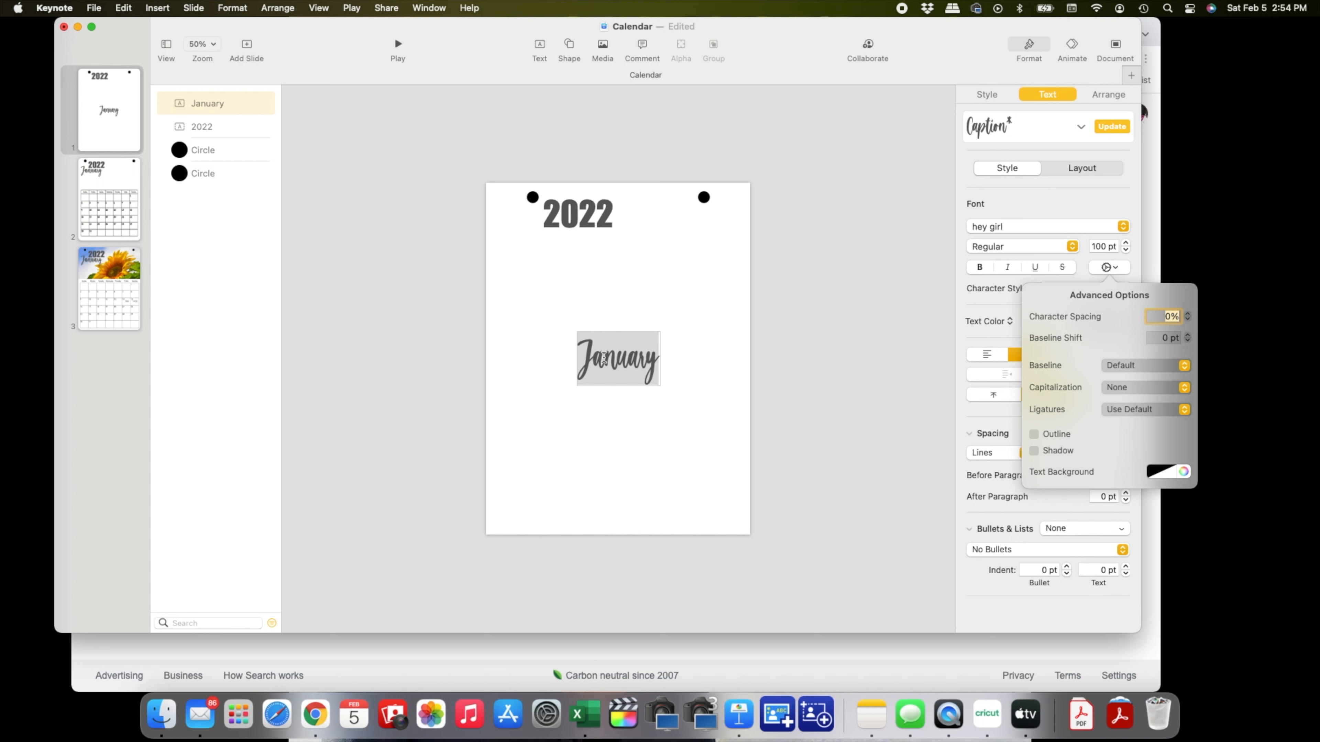
pyautogui.click(1188, 315)
pyautogui.click(1188, 315)
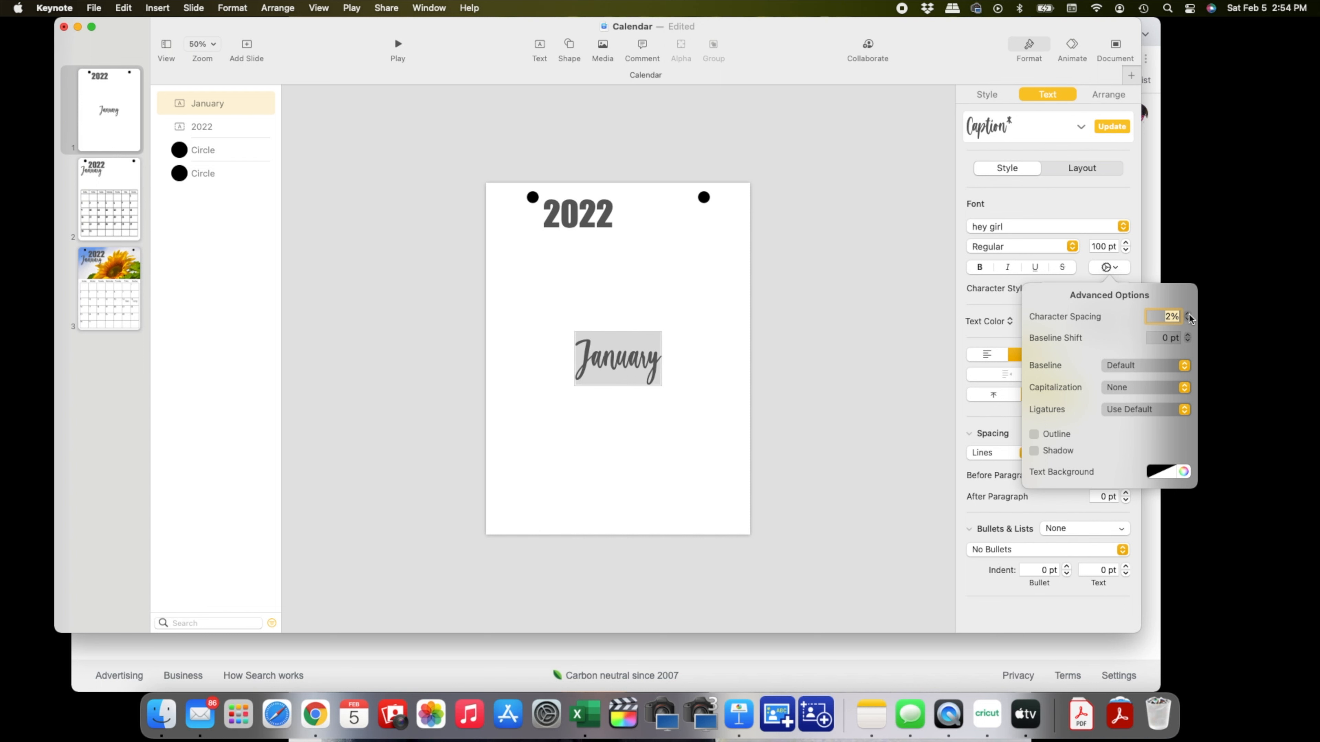
pyautogui.click(1188, 319)
pyautogui.click(1188, 319)
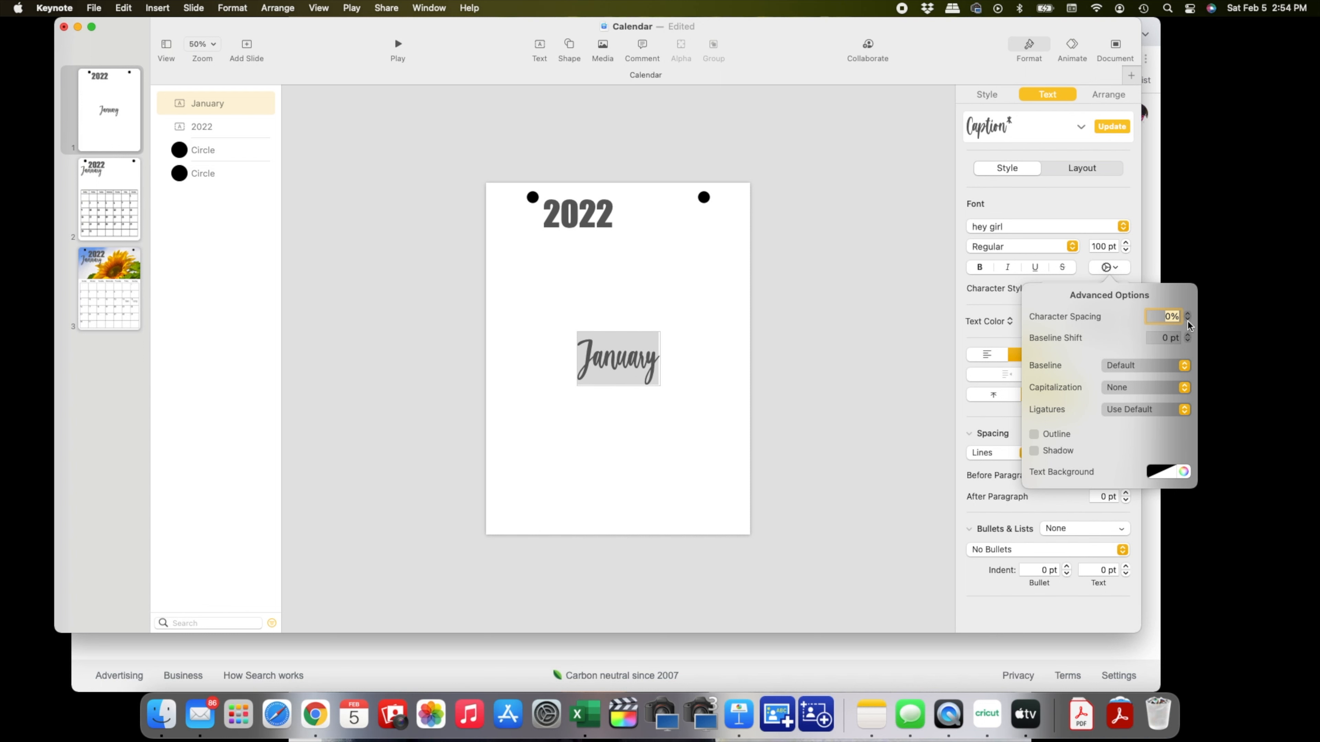
pyautogui.click(1188, 315)
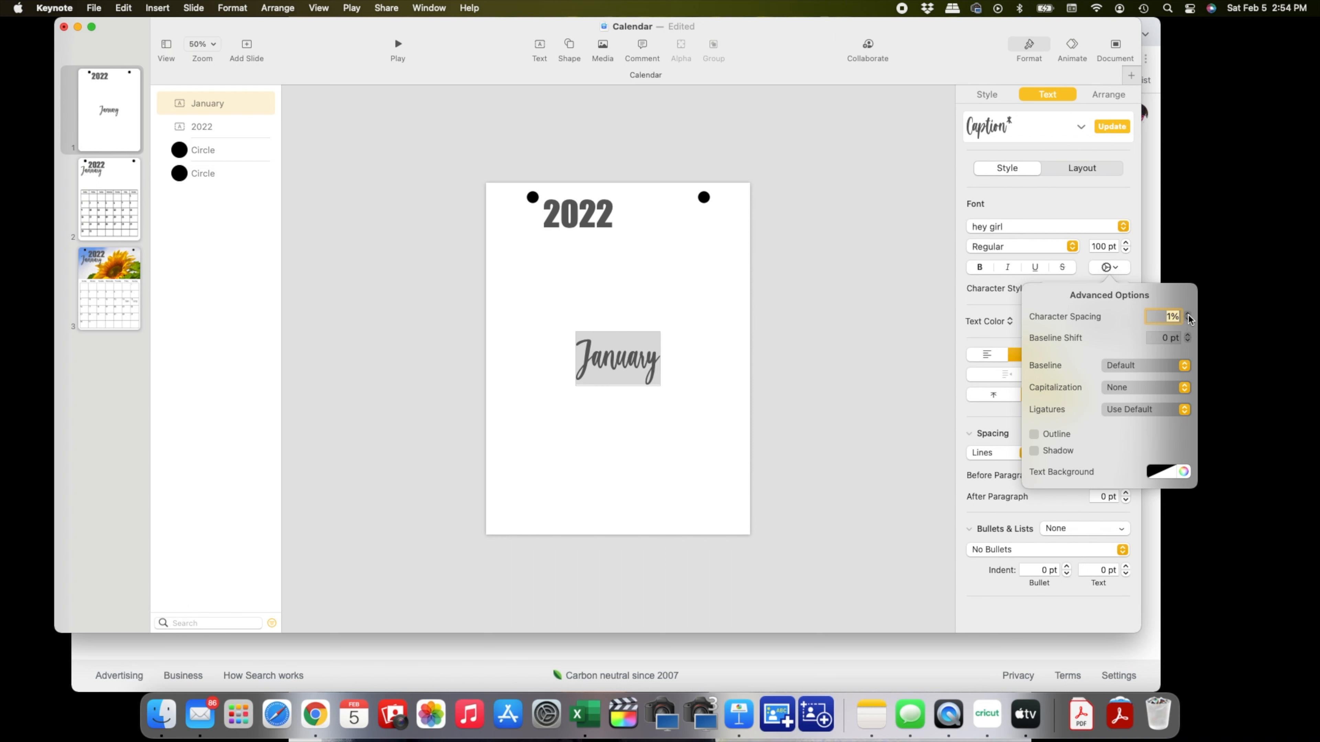
pyautogui.click(1189, 316)
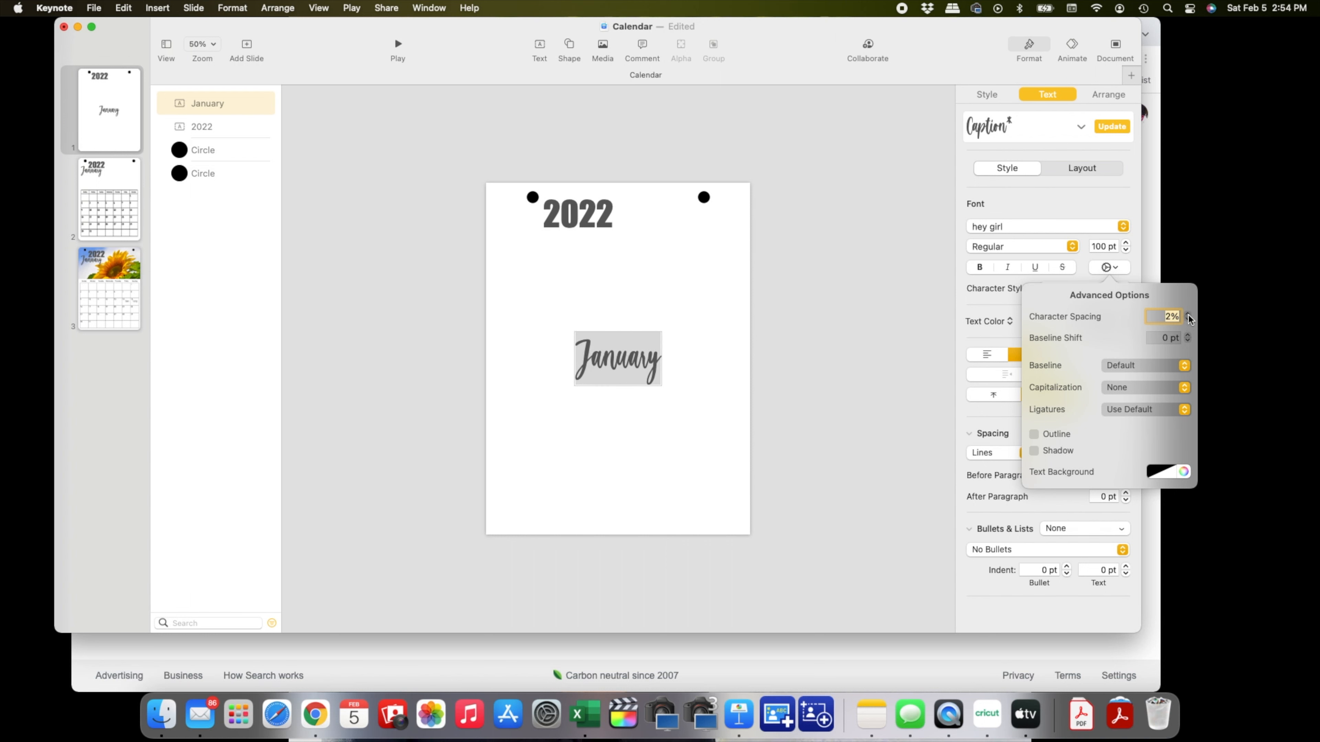
pyautogui.click(1188, 315)
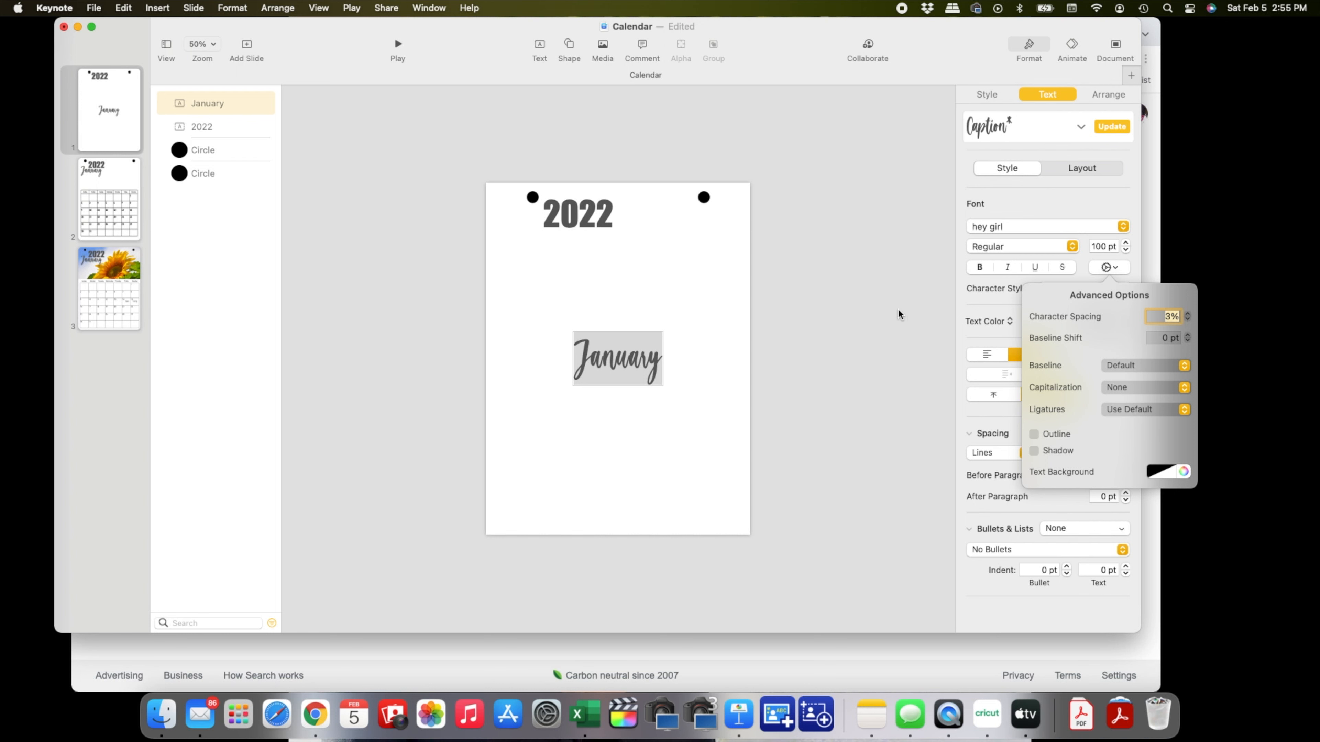
pyautogui.click(1188, 314)
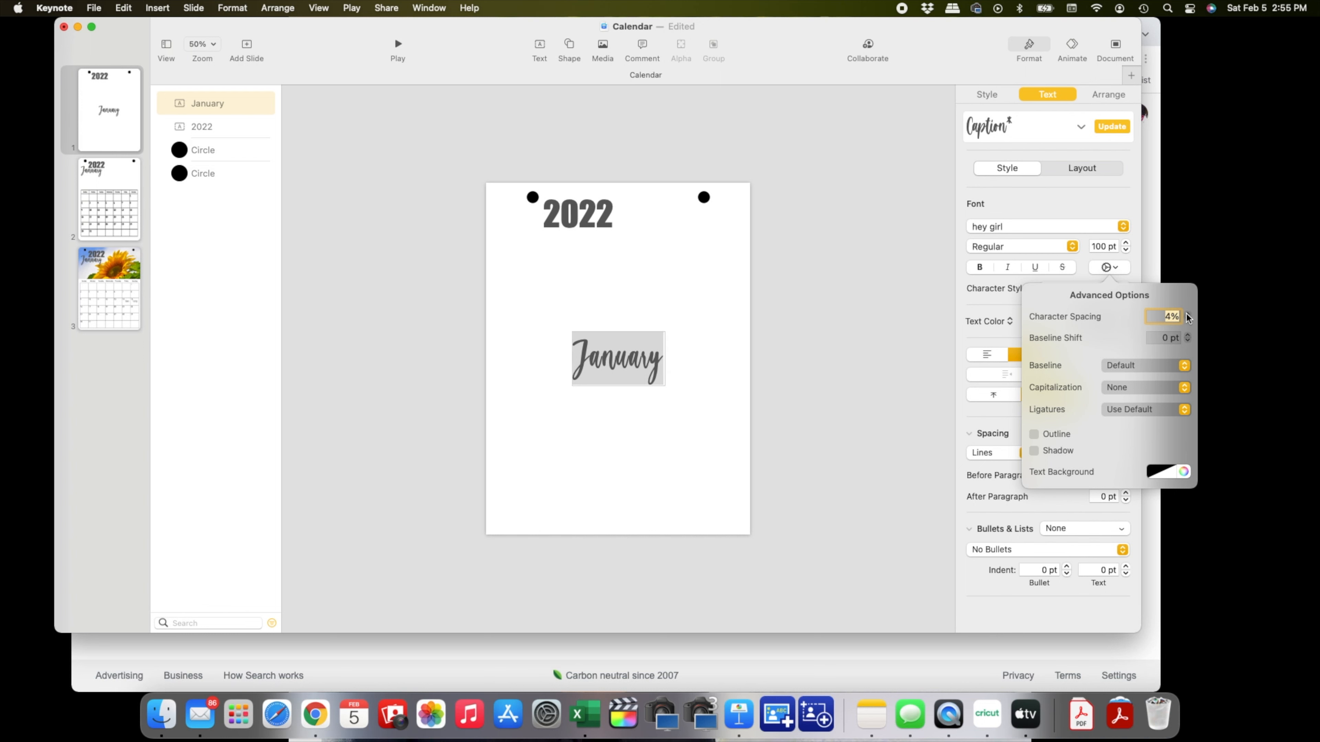
pyautogui.click(860, 360)
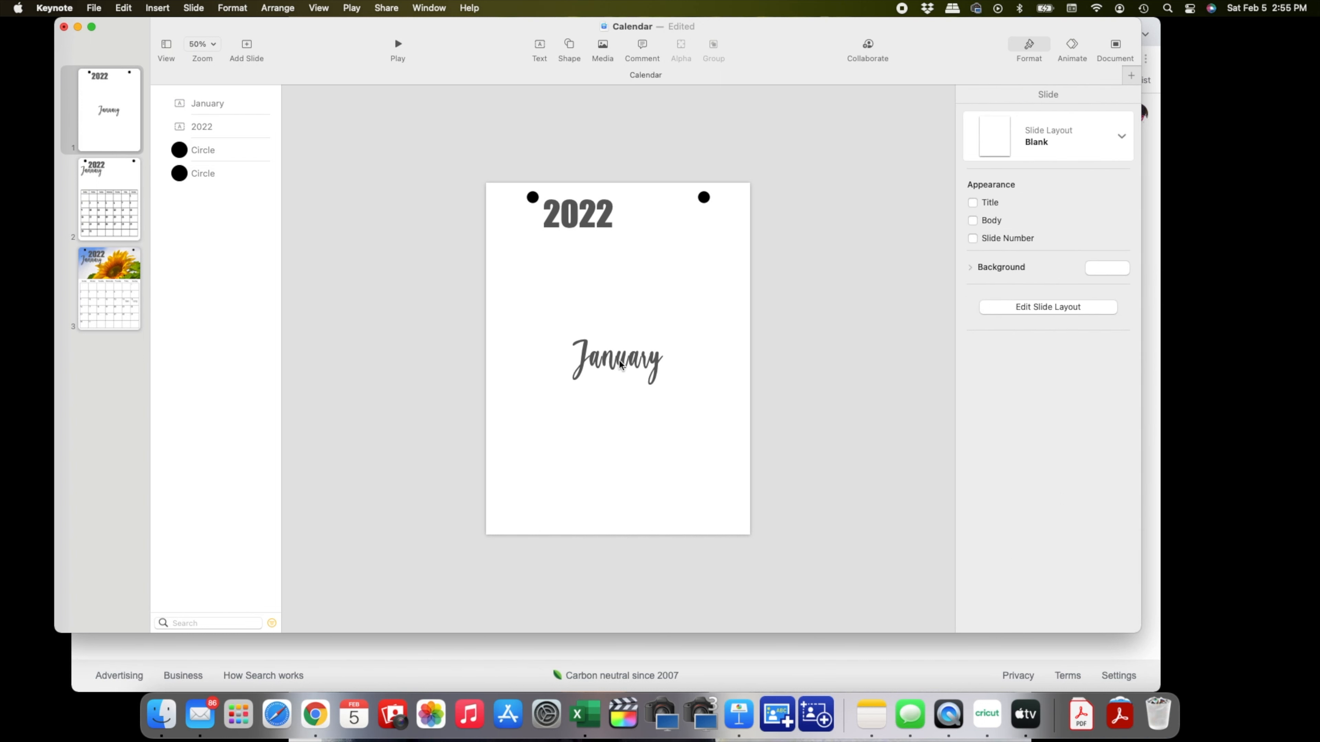
# - Move the January text just beneath 2022, slightly overlapping it, at about X 54 pt and Y 83 pt
pyautogui.moveTo(622, 365); pyautogui.dragTo(555, 246)
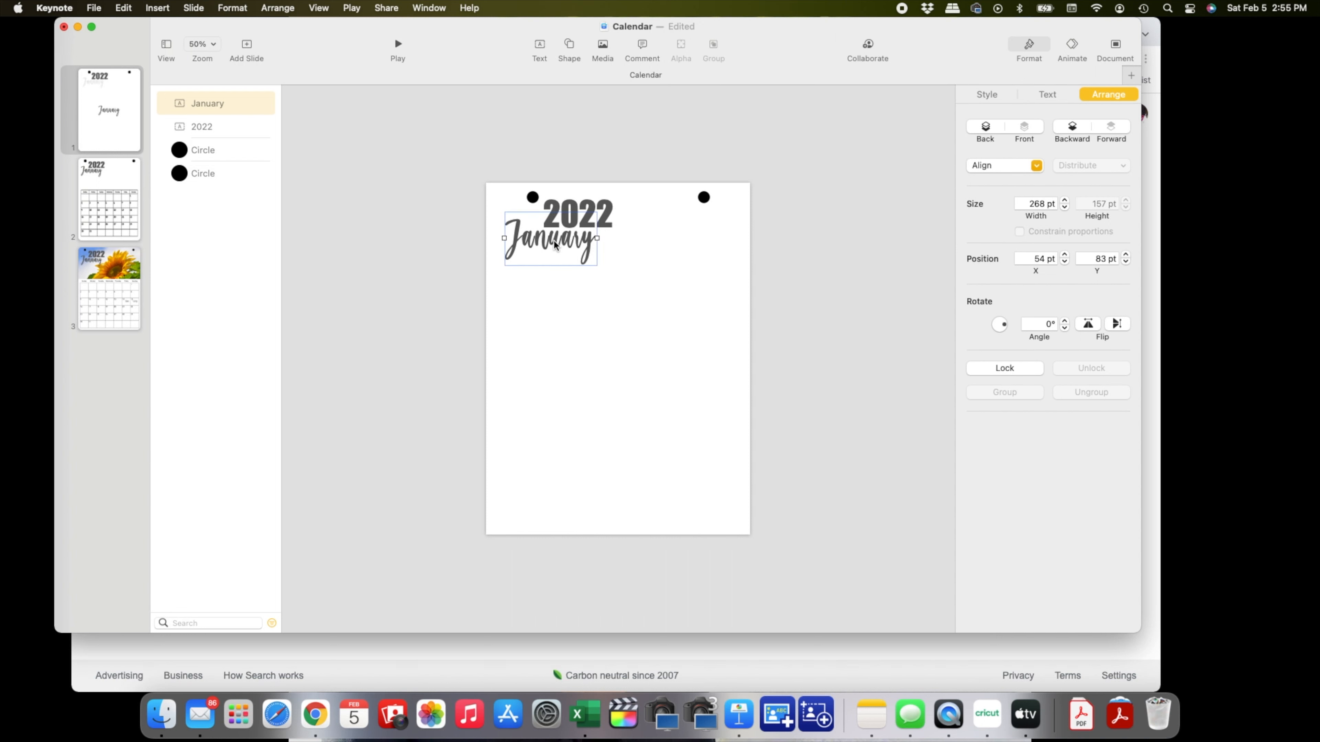
pyautogui.click(806, 294)
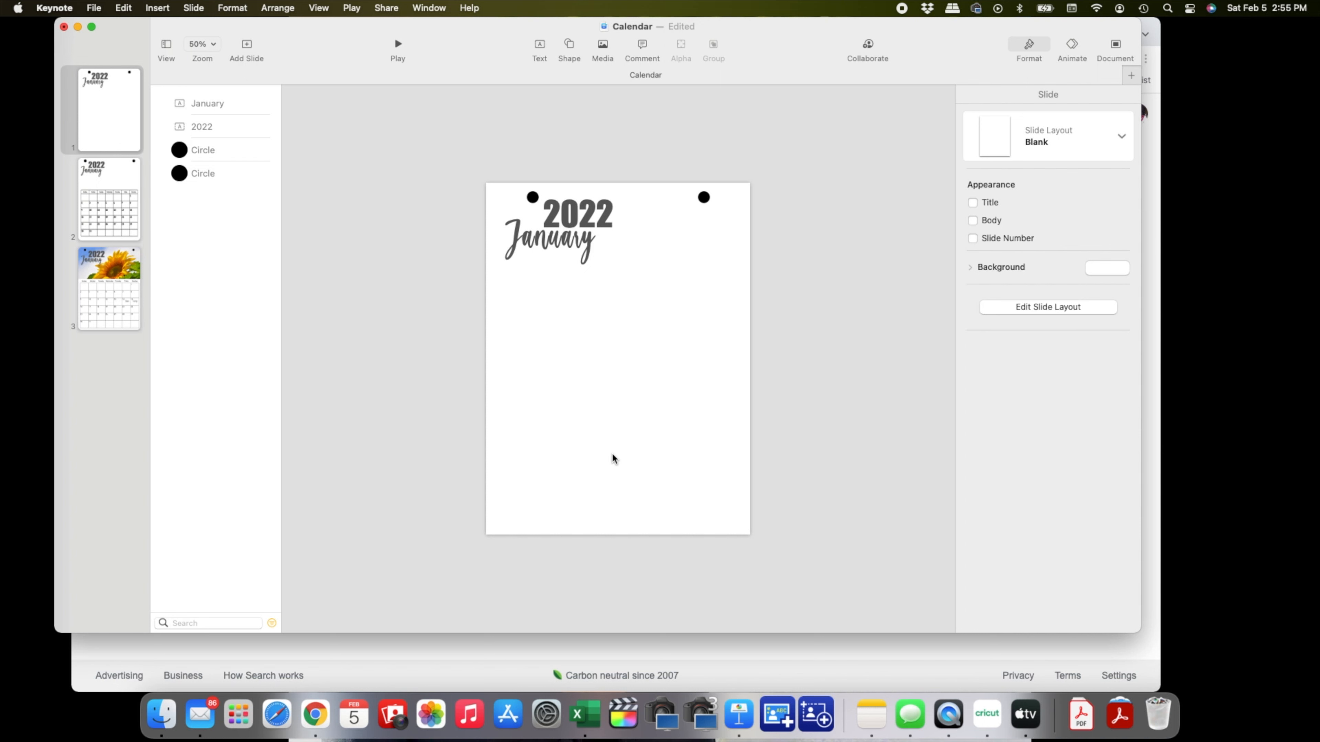
# - Switch to Chrome and search Google Images for calendar 2022
pyautogui.click(755, 646)
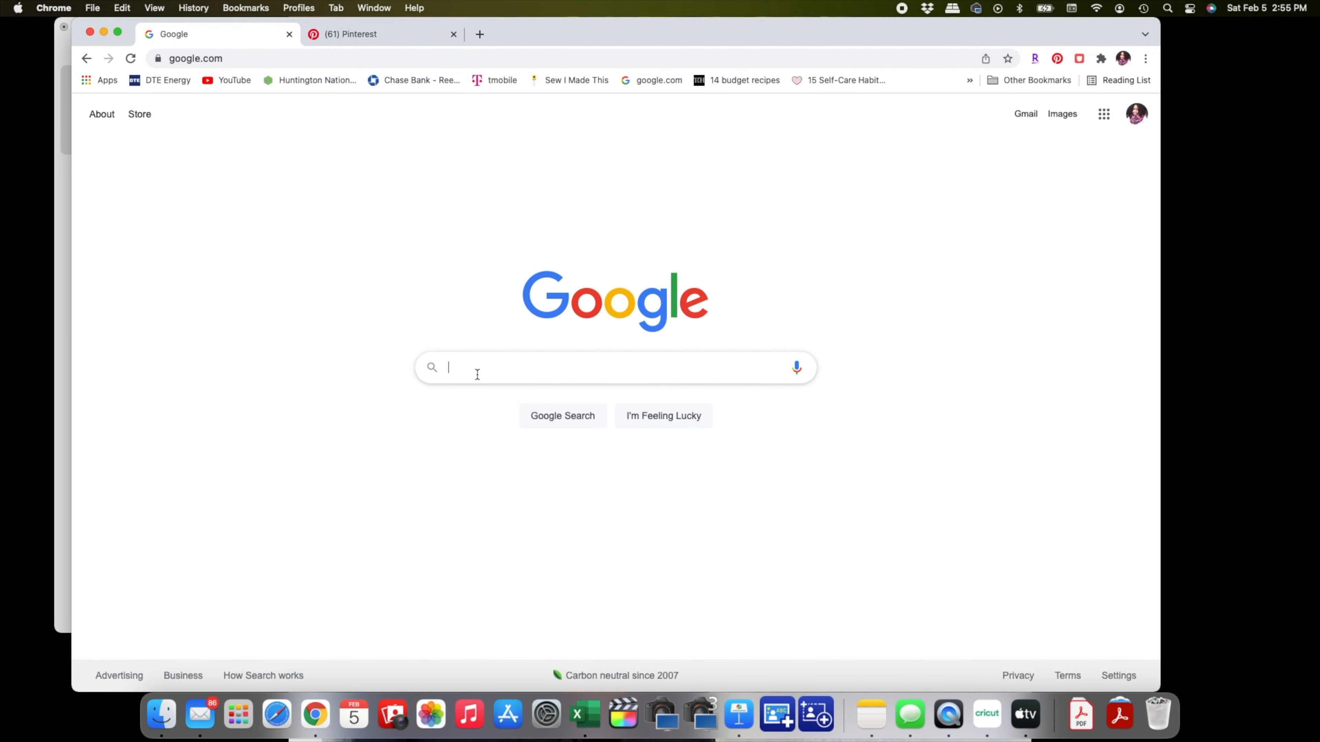
pyautogui.write('cla')
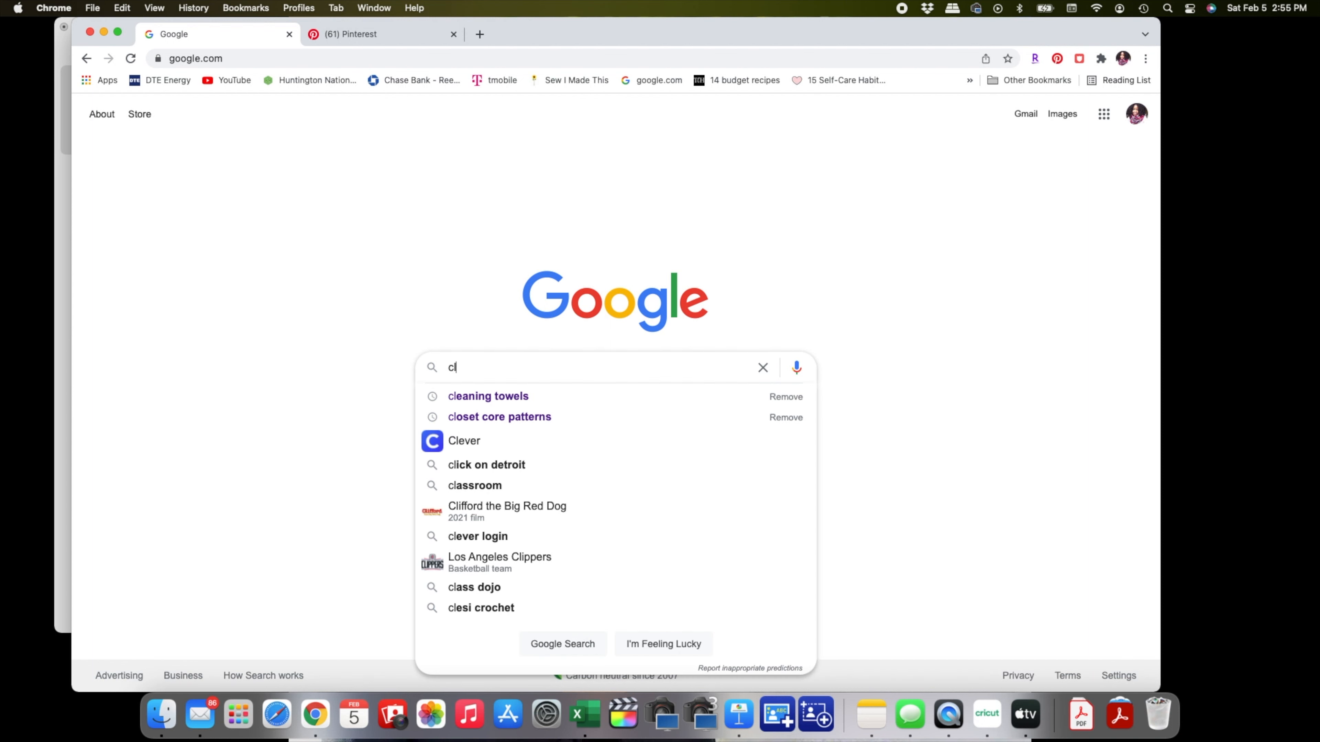
pyautogui.press('BackSpace')
pyautogui.press('BackSpace')
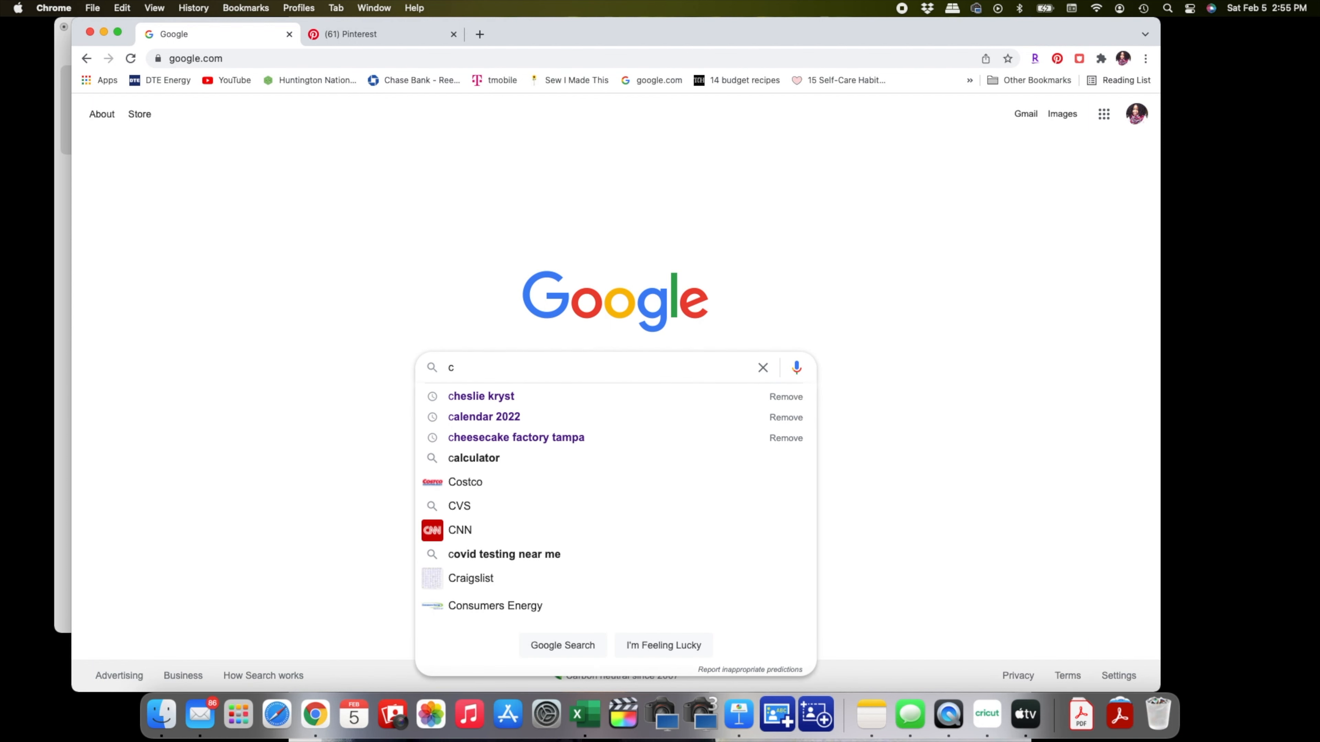
pyautogui.write('al')
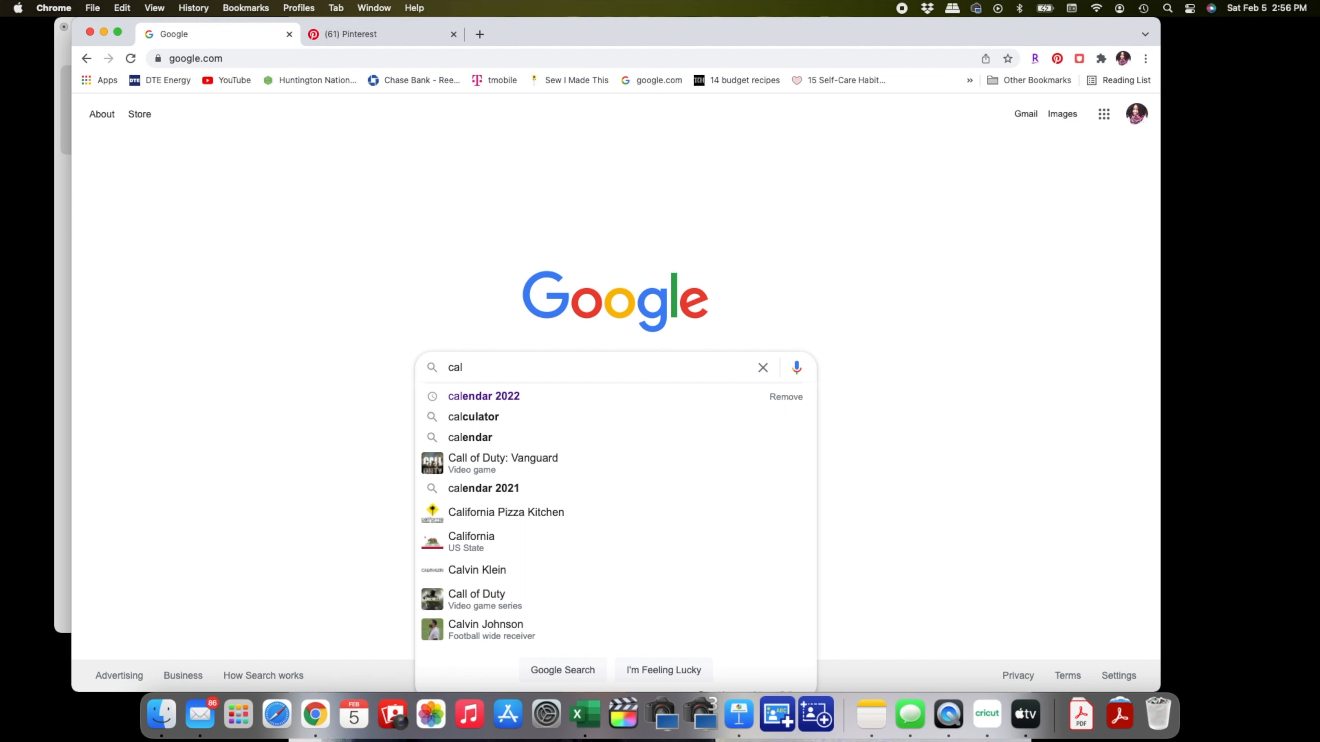
pyautogui.click(479, 399)
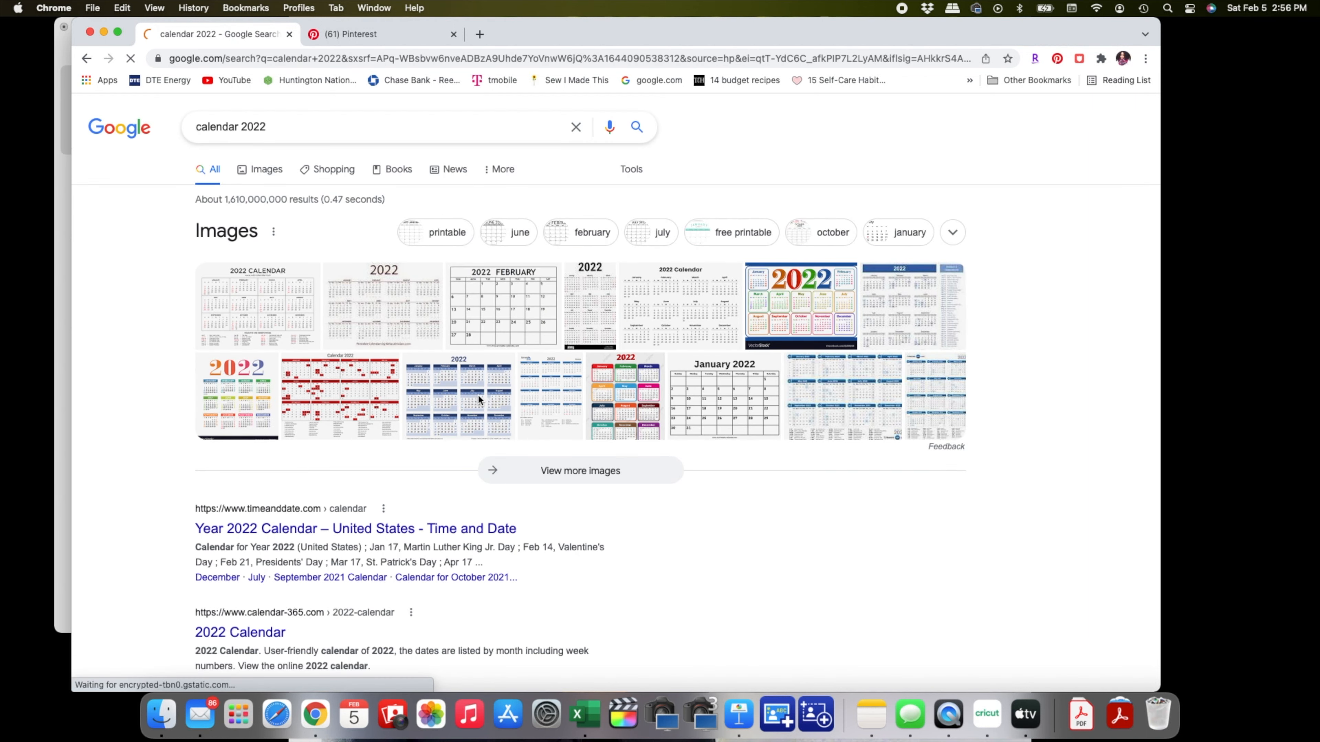
pyautogui.click(267, 170)
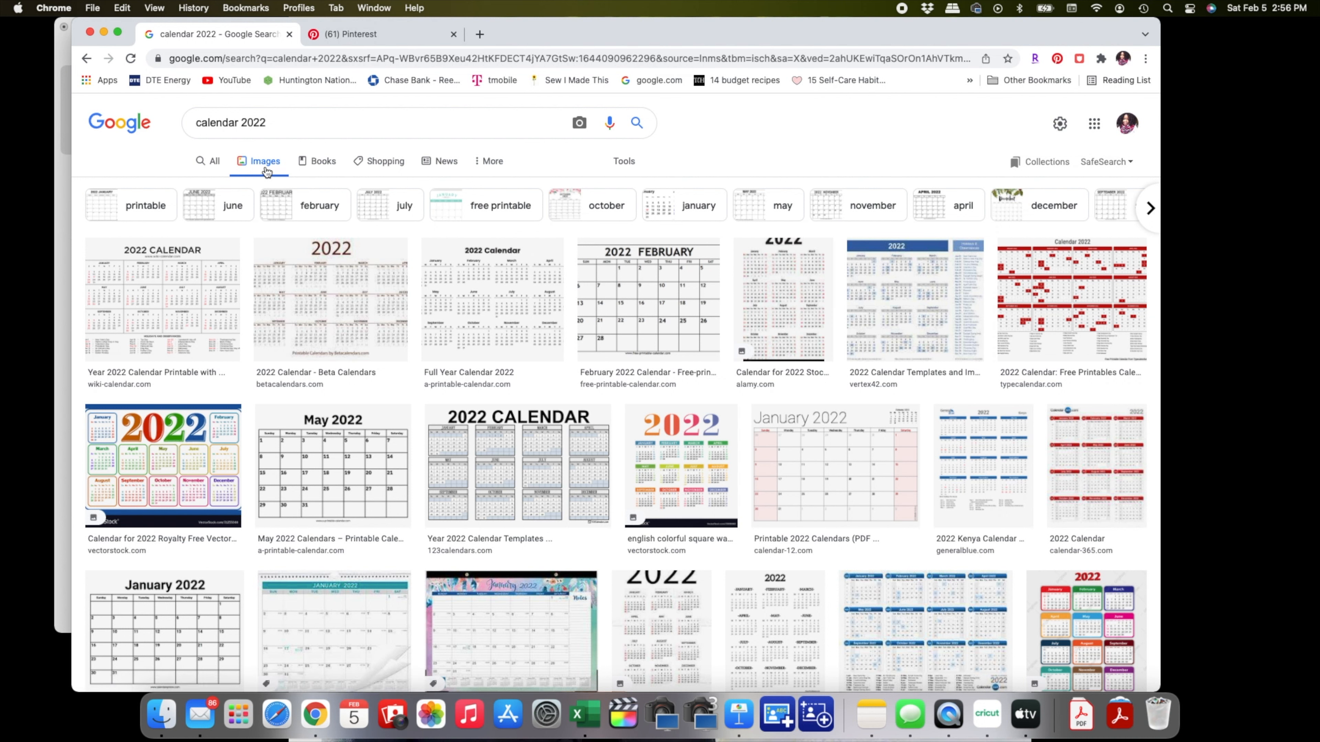
# - Open the a-printable-calendar.com site from the May 2022 image result and go to its January 2022 calendars
pyautogui.click(314, 486)
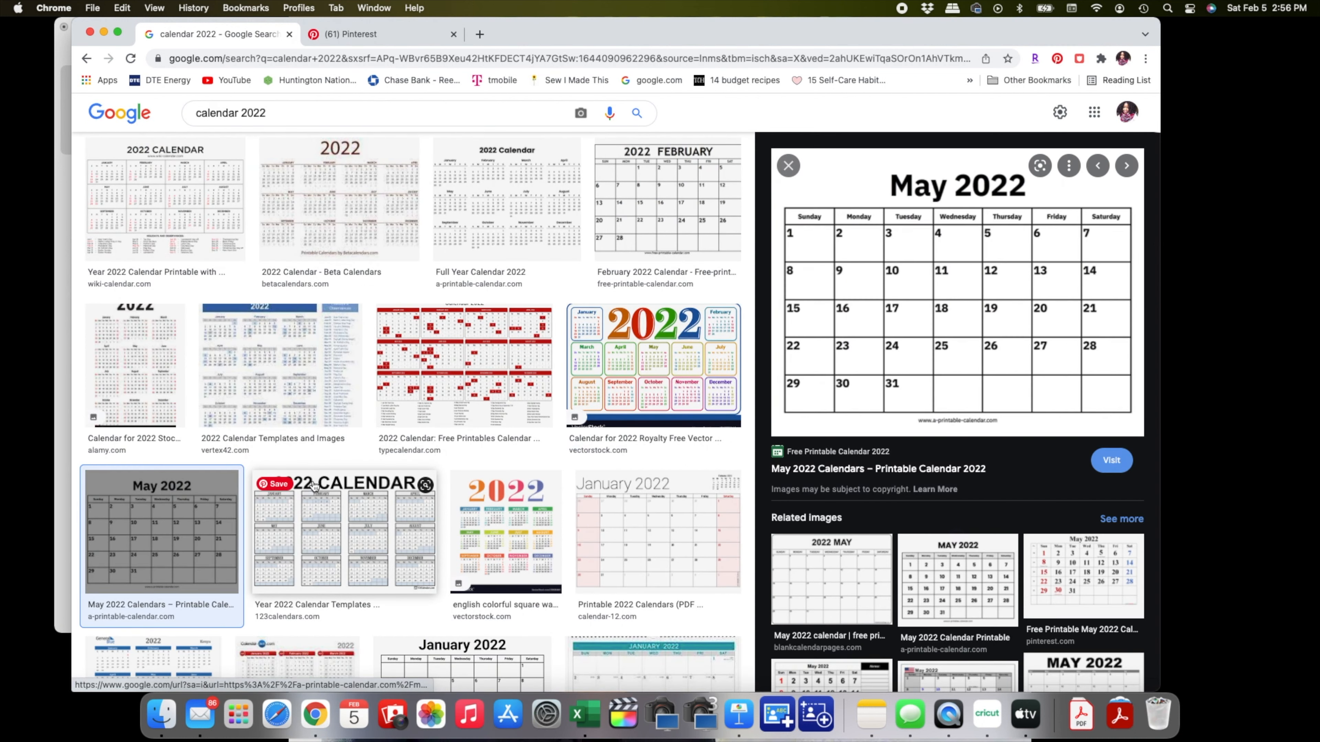
pyautogui.click(959, 335)
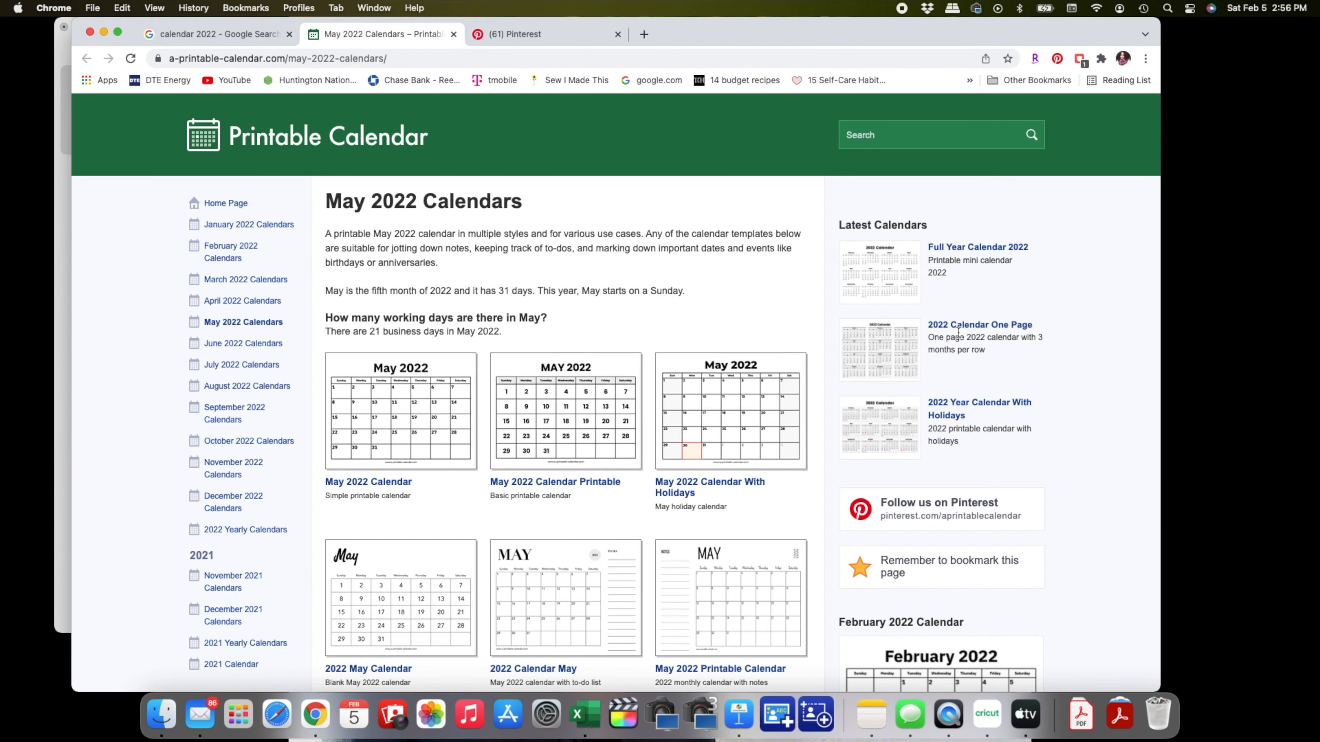
pyautogui.click(234, 225)
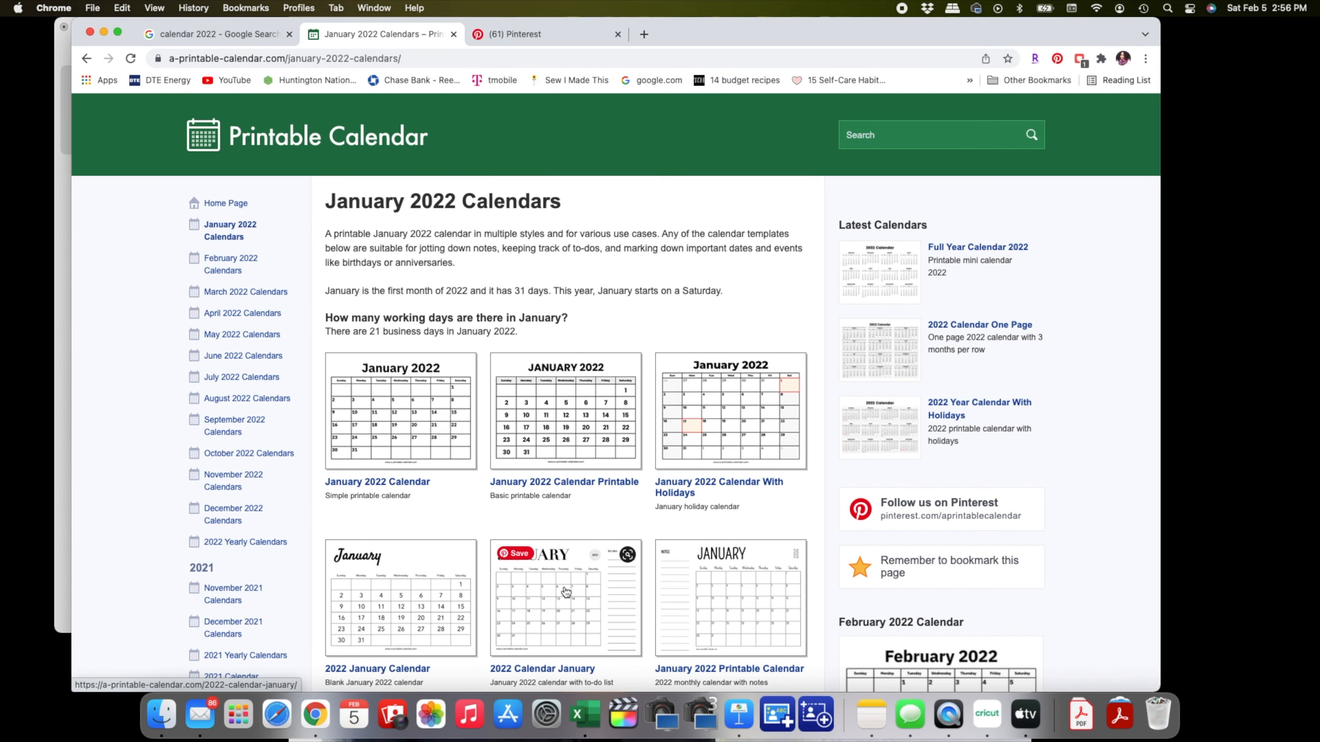
# - Browse the January 2022 templates and download the PDF of the 2022 Calendar January with the to-do list
pyautogui.scroll(-10, 565, 591)
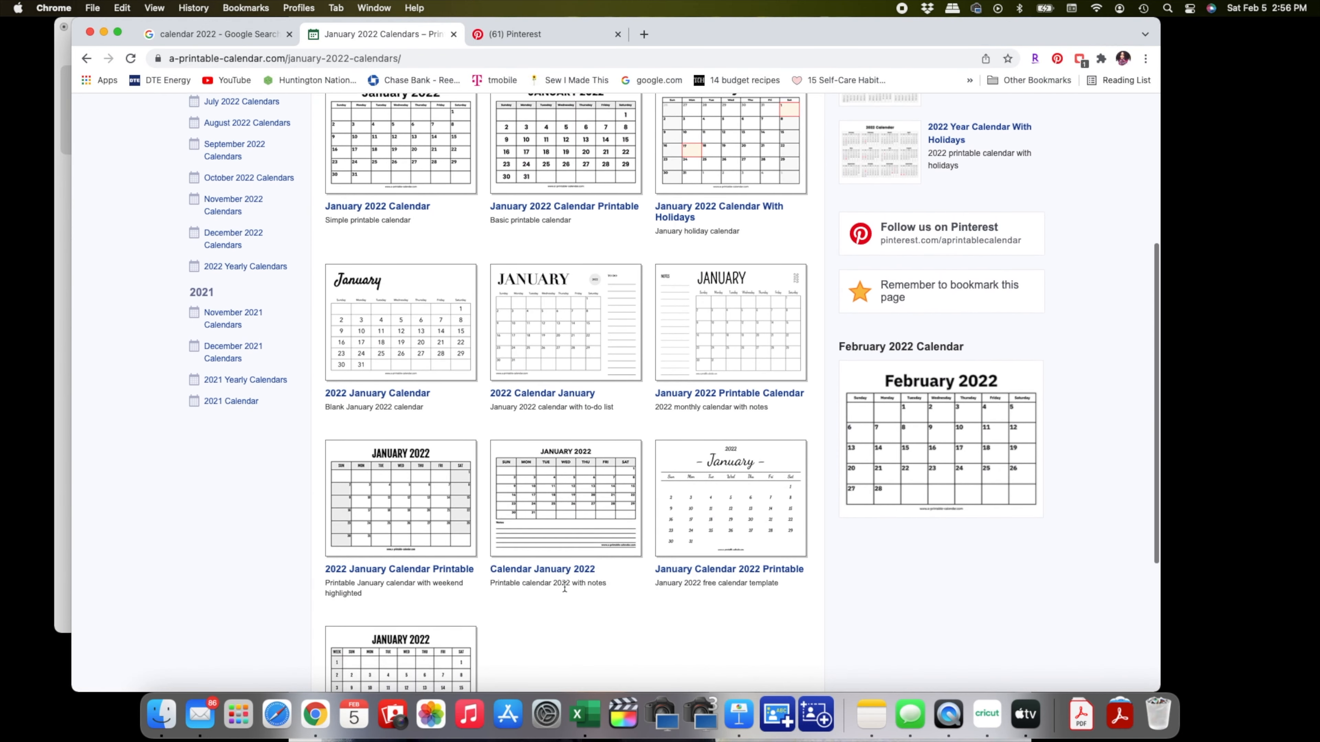
pyautogui.scroll(-3, 564, 585)
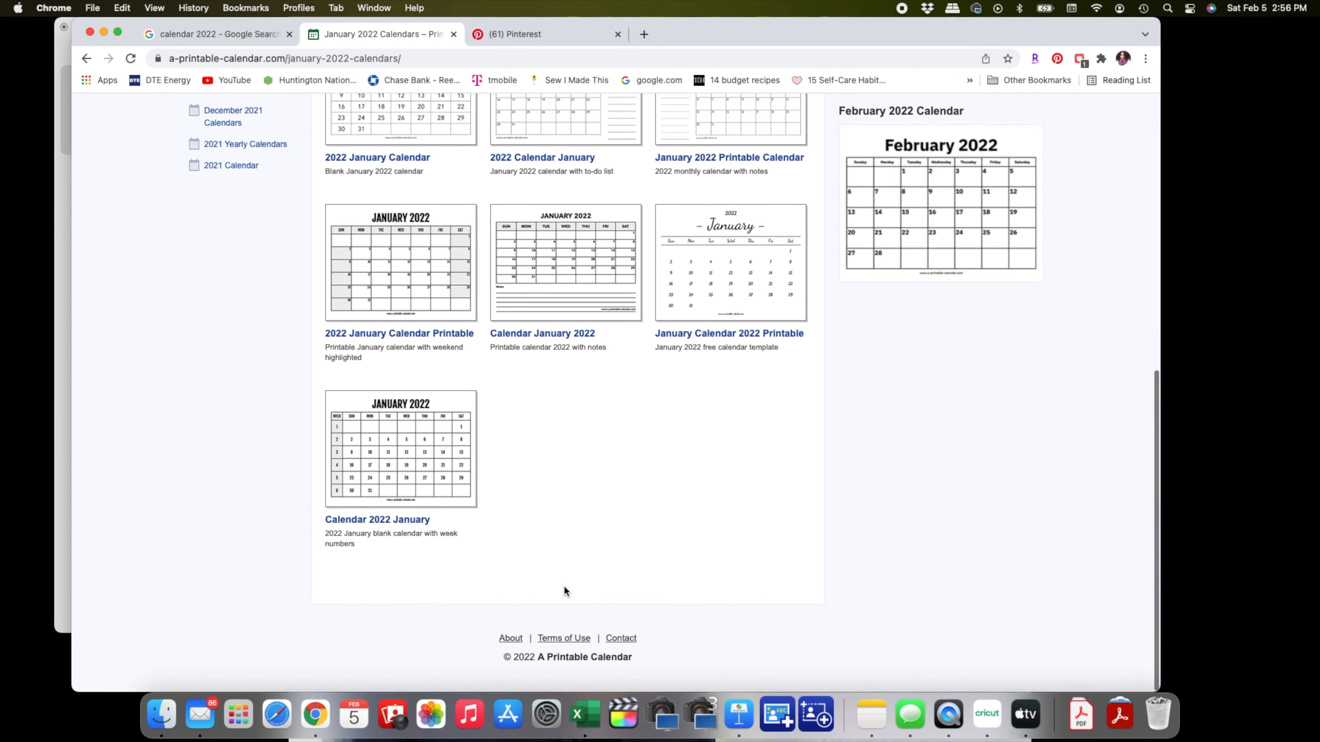
pyautogui.scroll(2, 563, 585)
pyautogui.scroll(2, 563, 587)
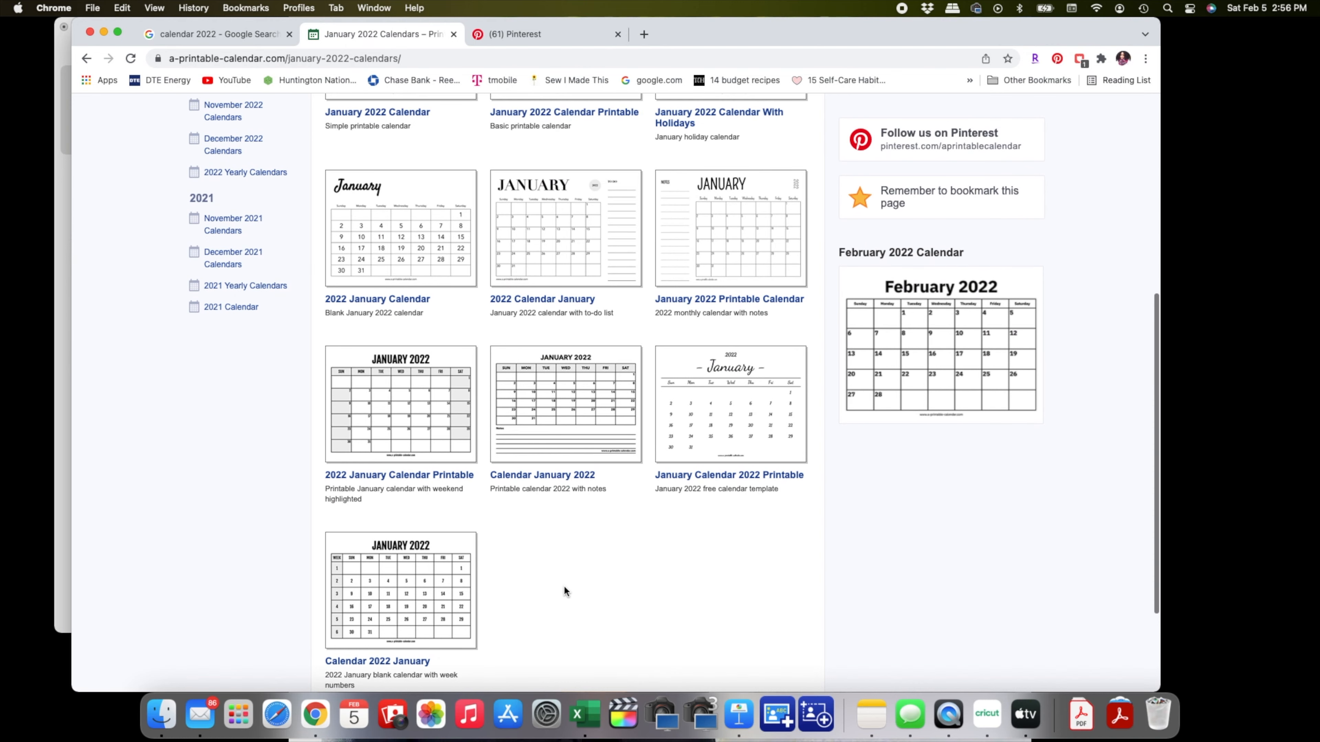
pyautogui.scroll(3, 564, 587)
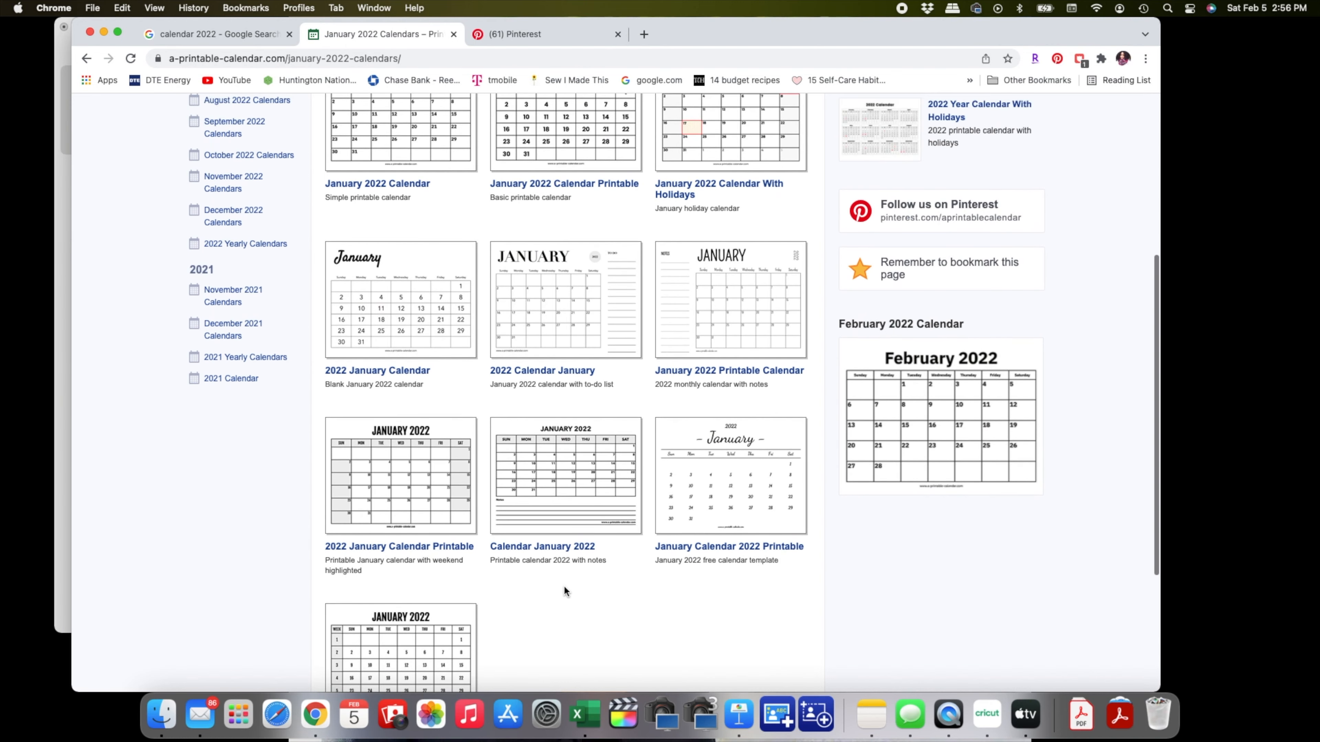
pyautogui.scroll(3, 564, 585)
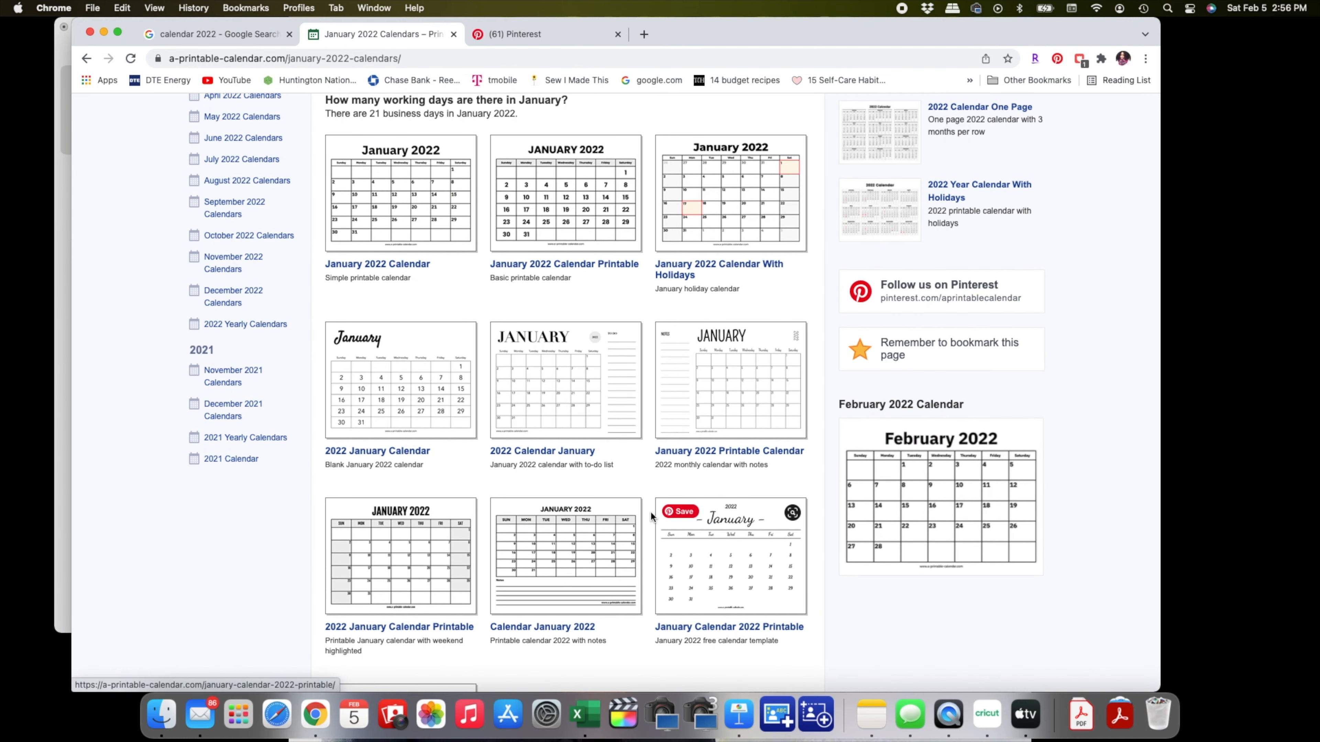
pyautogui.click(559, 396)
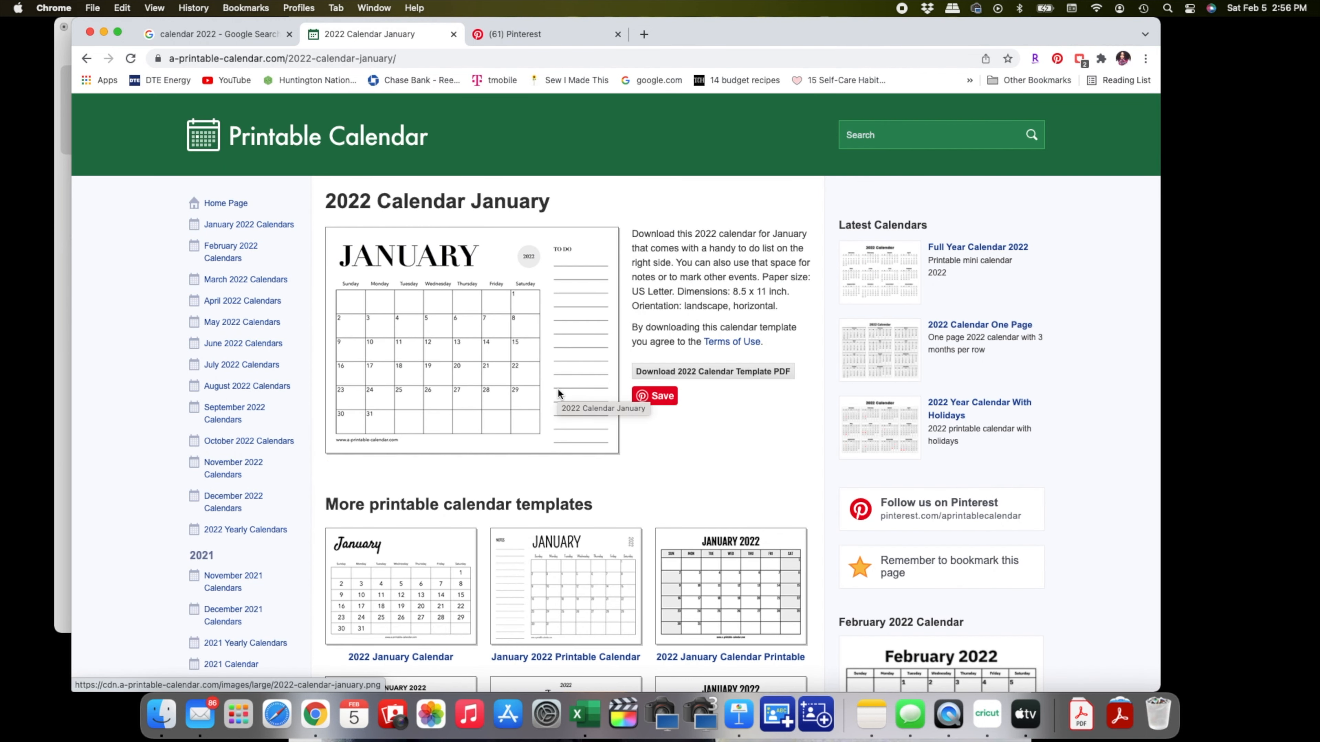
pyautogui.click(730, 372)
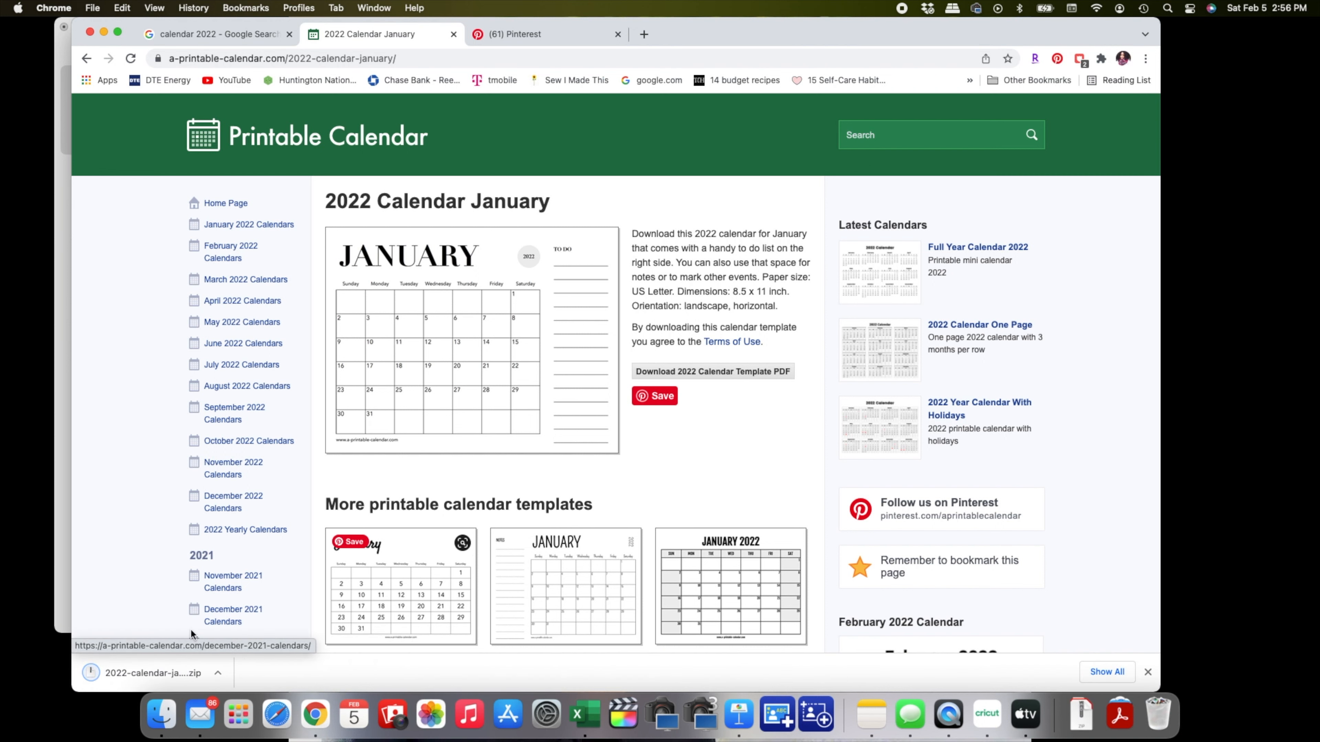
# - Unzip the downloaded template, copy 2022-calendar-january.pdf in Finder, and return to the first slide of the Keynote calendar
pyautogui.click(149, 670)
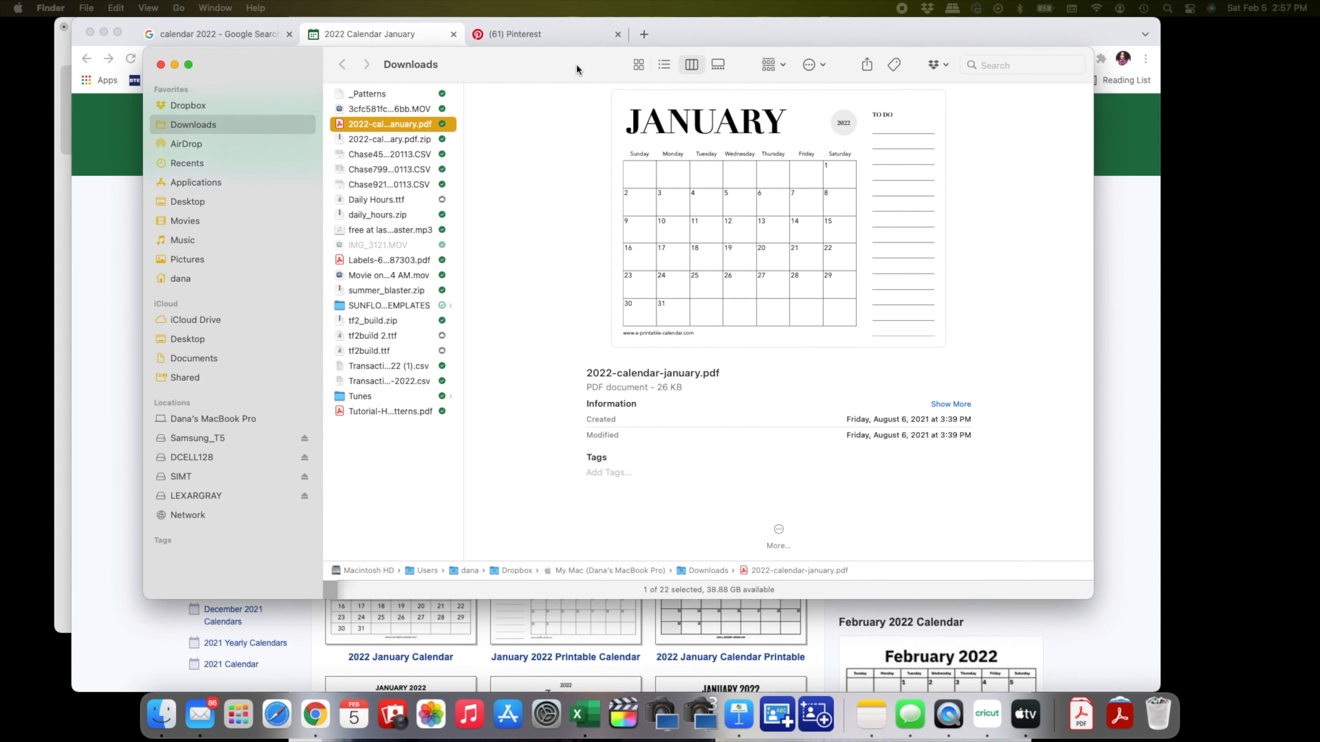
pyautogui.moveTo(577, 63); pyautogui.dragTo(567, 42)
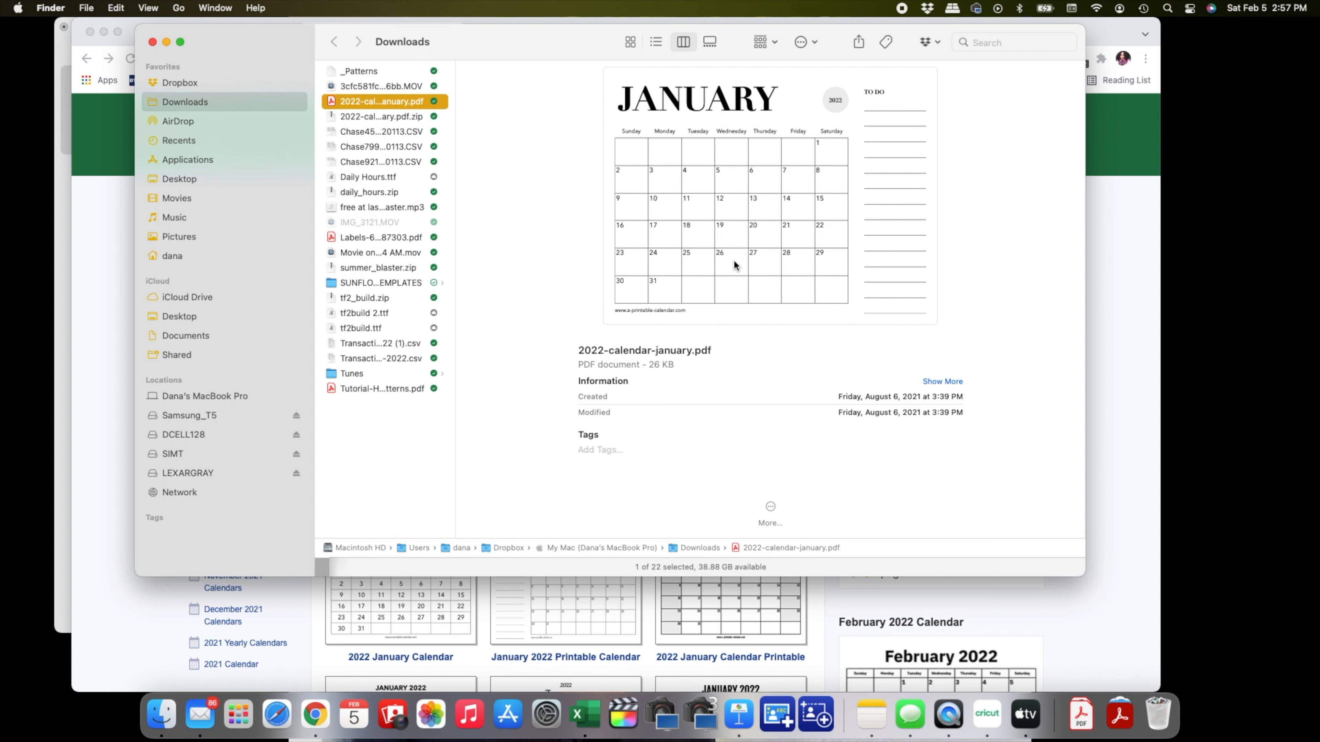
pyautogui.rightClick(716, 257)
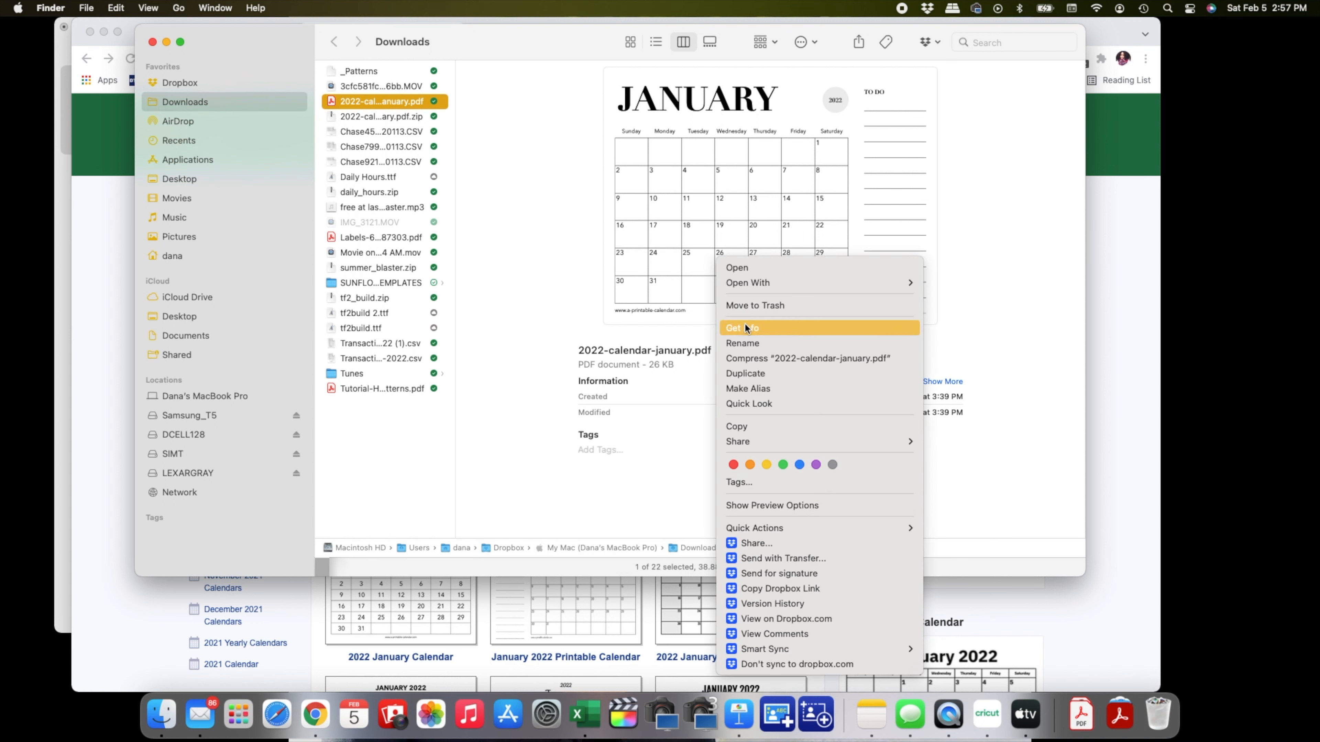
pyautogui.click(750, 427)
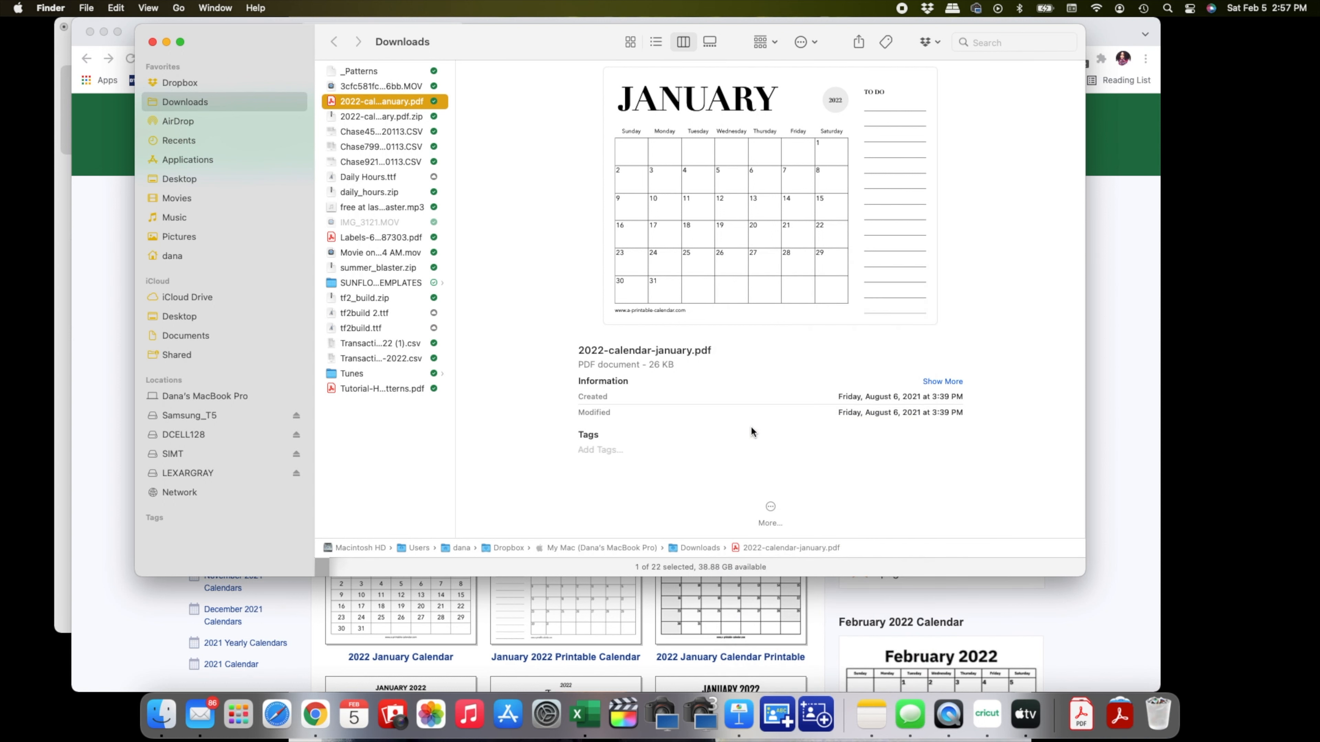
pyautogui.click(67, 394)
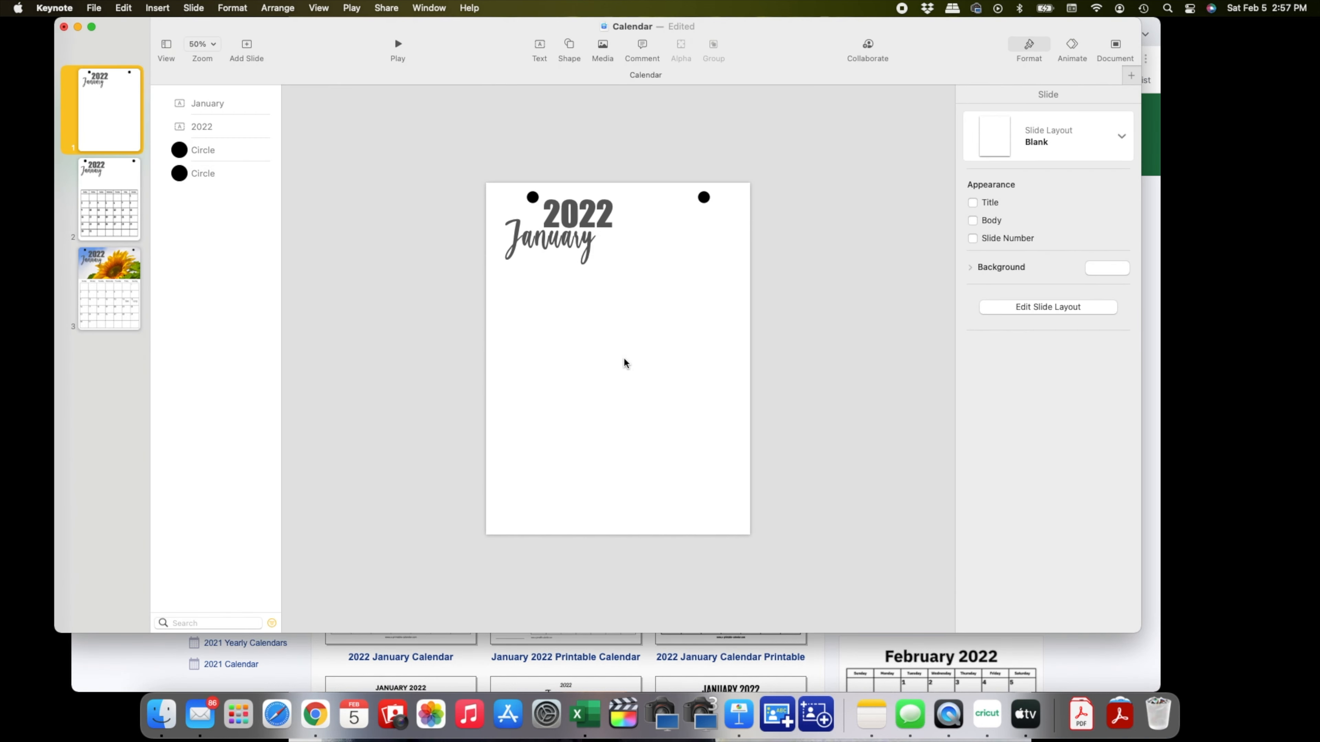
# - Paste the copied calendar PDF onto the first slide and mask it to the weekday grid, cropping out the heading, to-do list and footer
pyautogui.rightClick(599, 353)
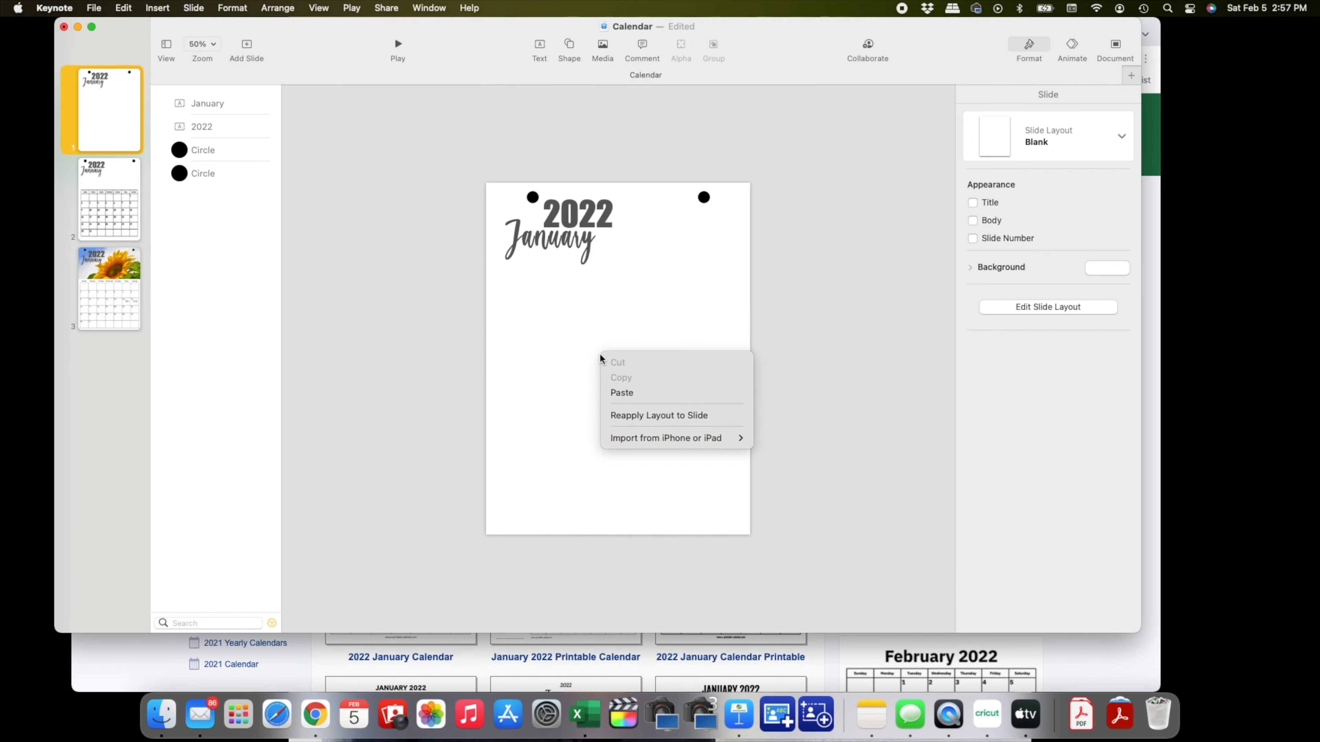
pyautogui.click(620, 391)
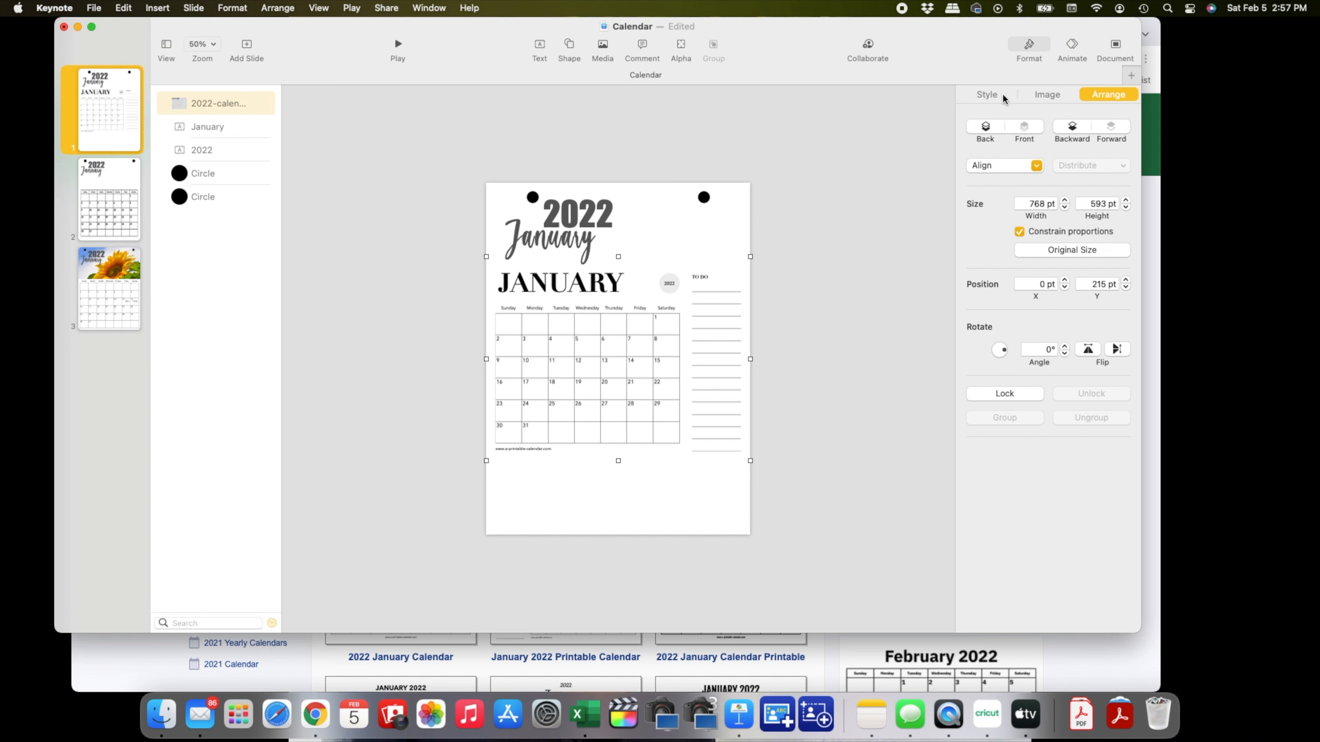
pyautogui.click(1047, 95)
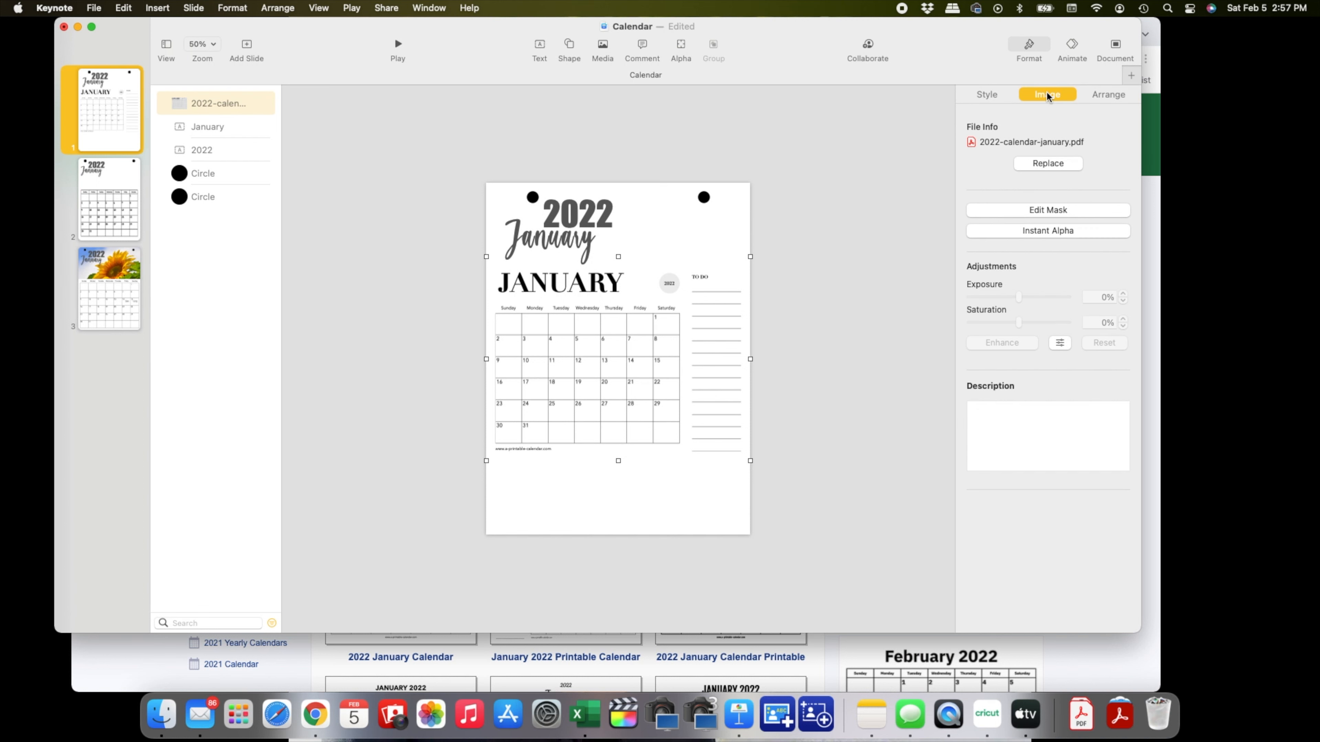
pyautogui.click(1029, 210)
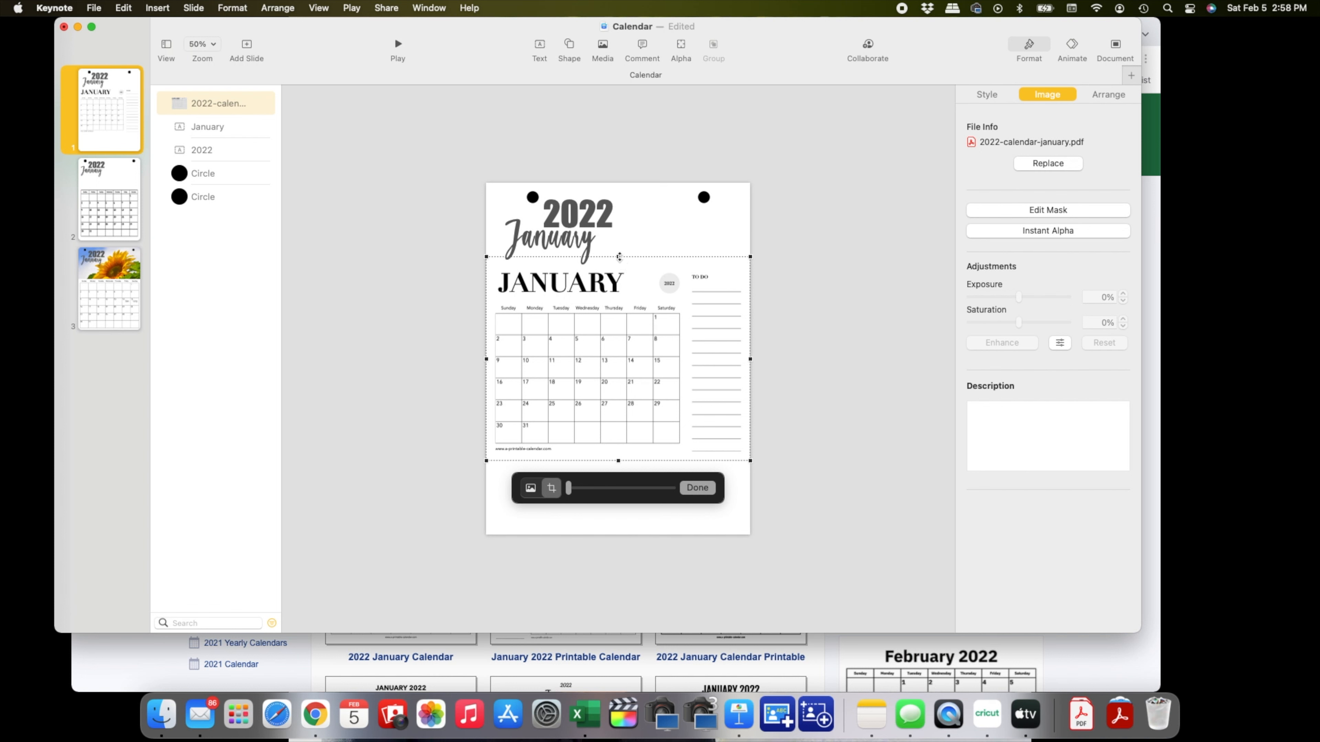
pyautogui.moveTo(619, 256); pyautogui.dragTo(619, 256)
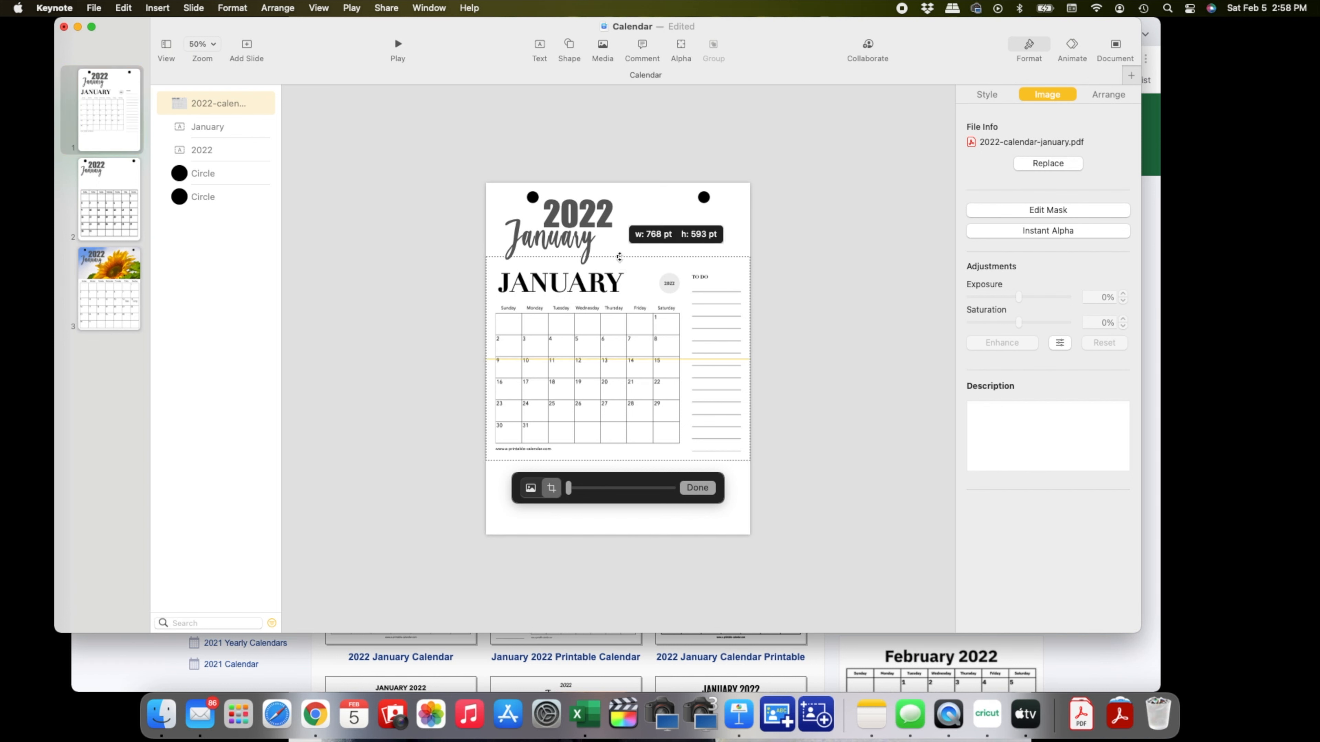
pyautogui.moveTo(619, 256); pyautogui.dragTo(619, 301)
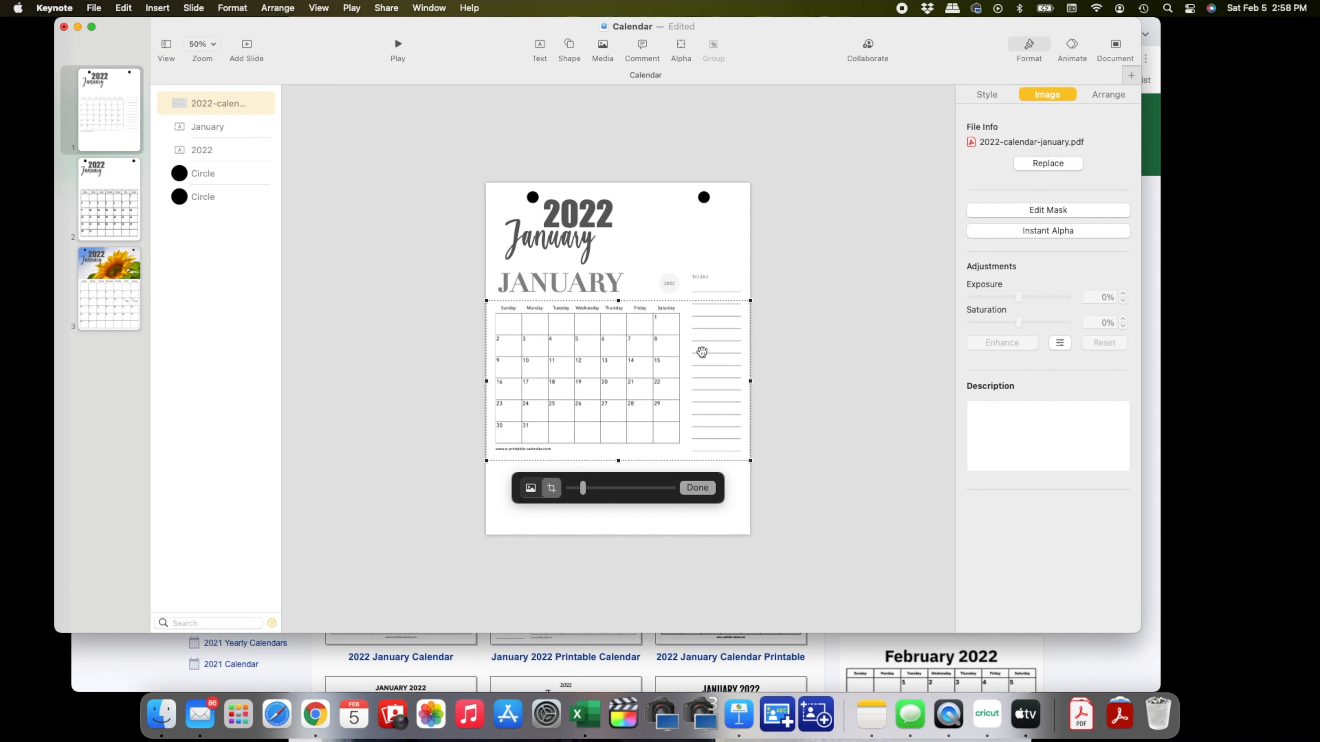
pyautogui.moveTo(750, 381); pyautogui.dragTo(688, 382)
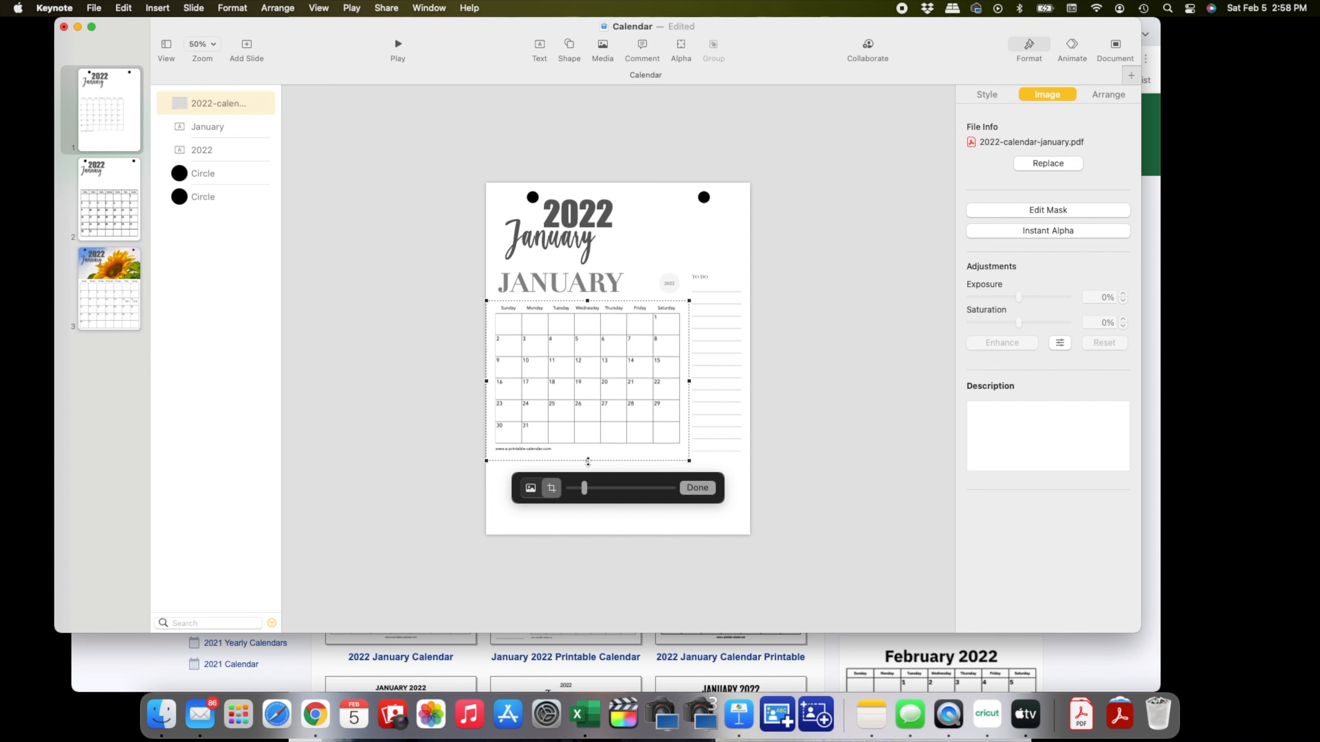
pyautogui.moveTo(587, 461); pyautogui.dragTo(588, 448)
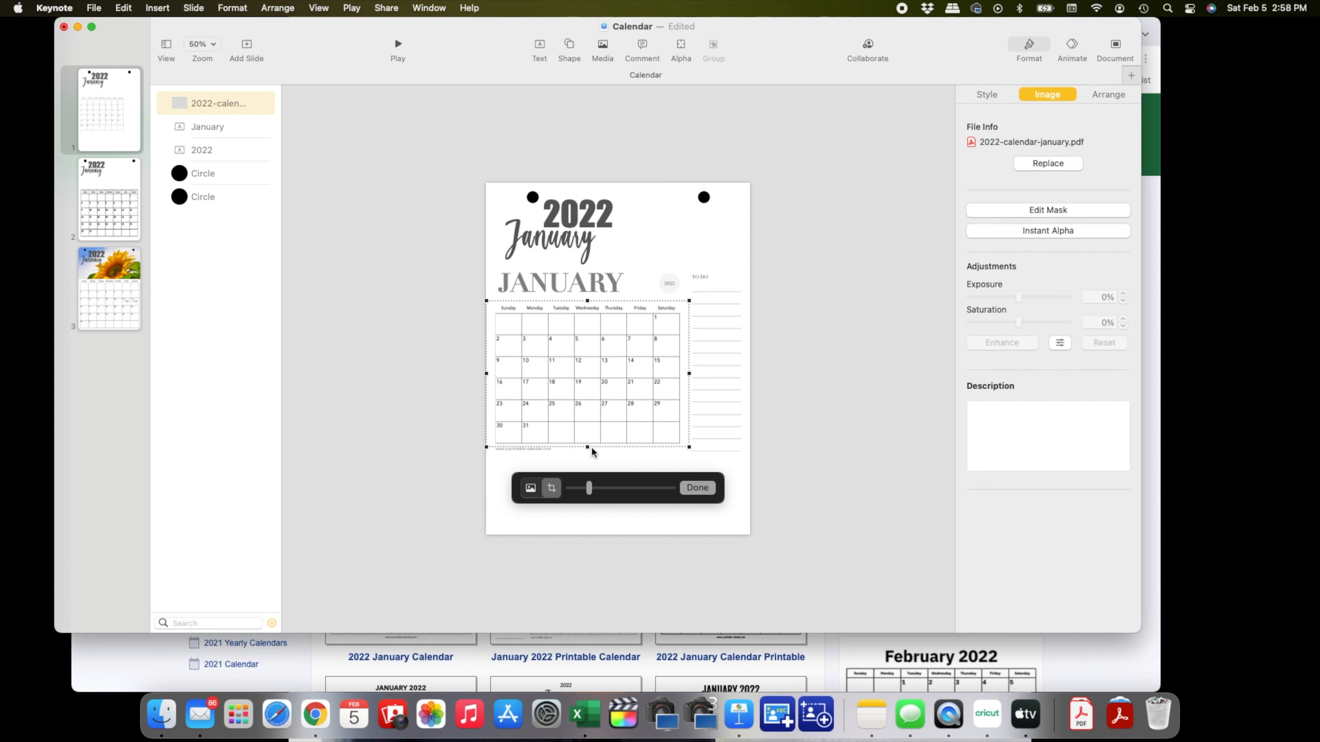
pyautogui.click(695, 487)
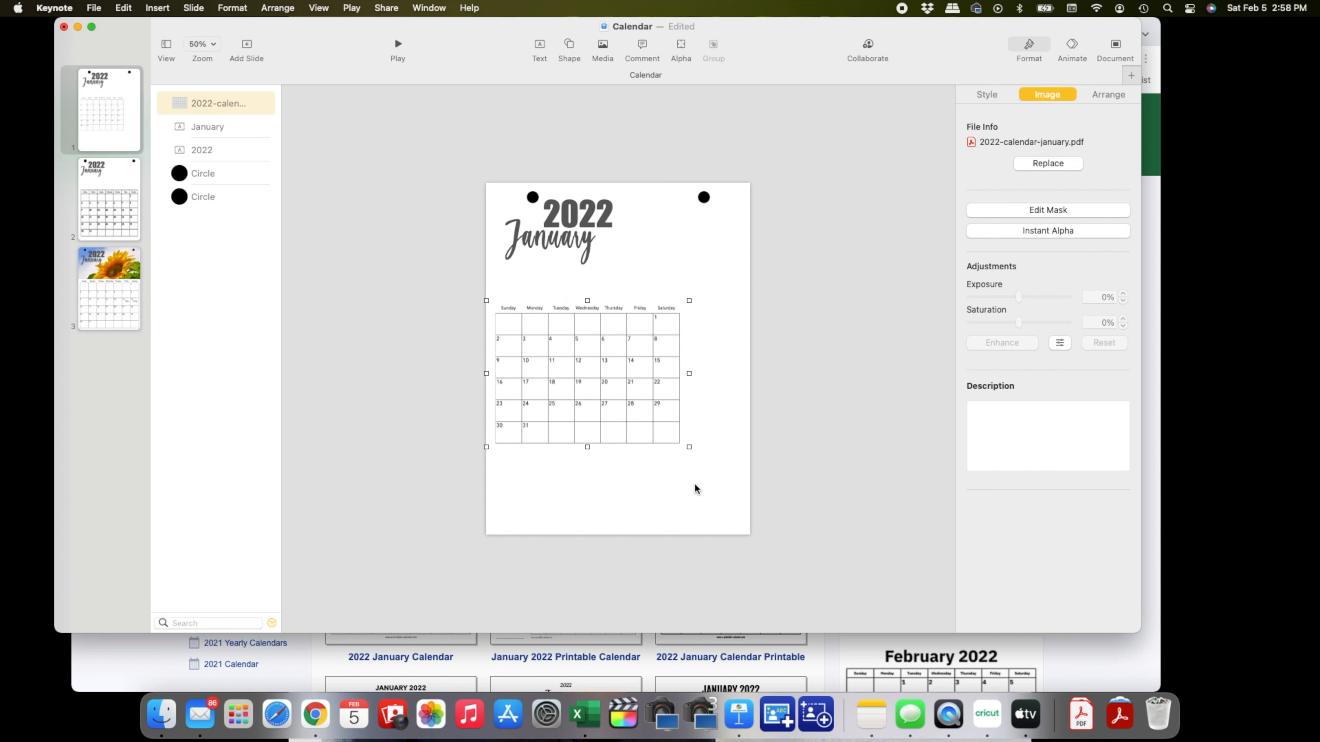
# - Turn off constrained proportions for the calendar grid and resize it to about 778 by 609 pt across the lower part of the page
pyautogui.moveTo(611, 378); pyautogui.dragTo(646, 429)
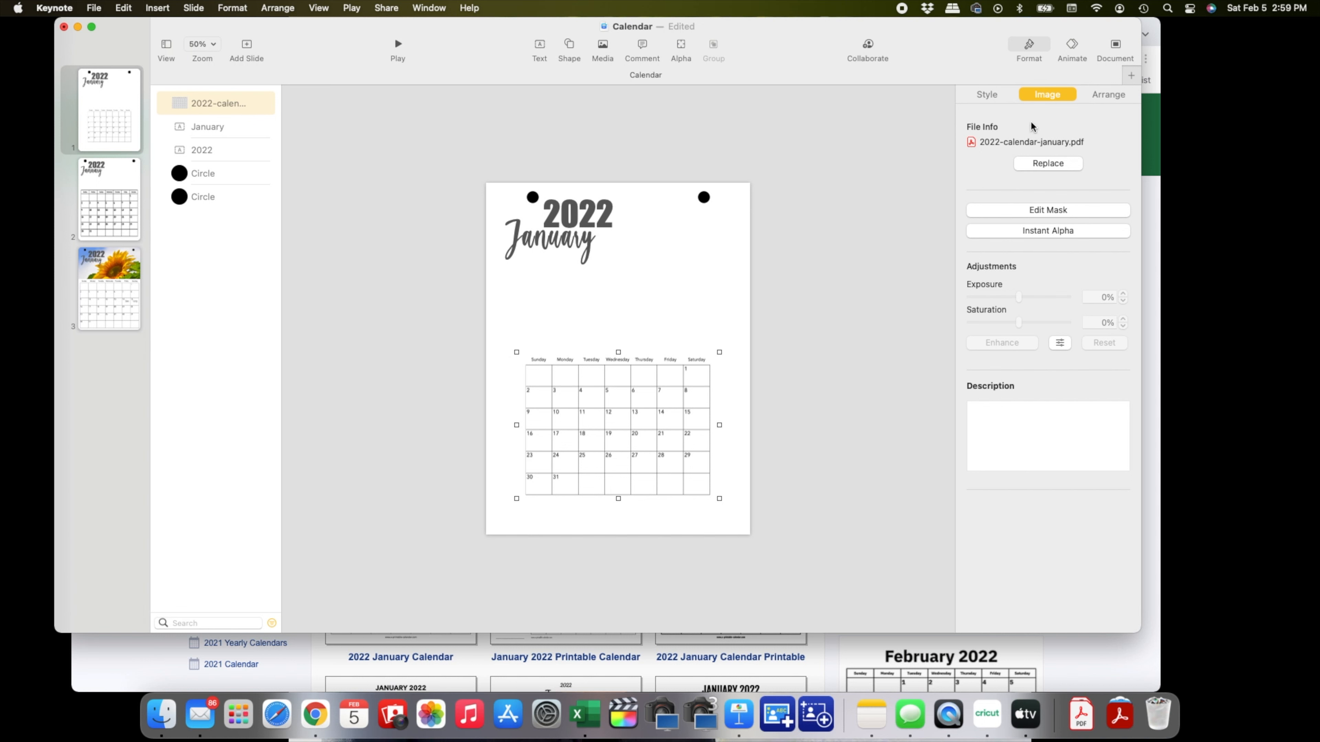
pyautogui.click(1113, 97)
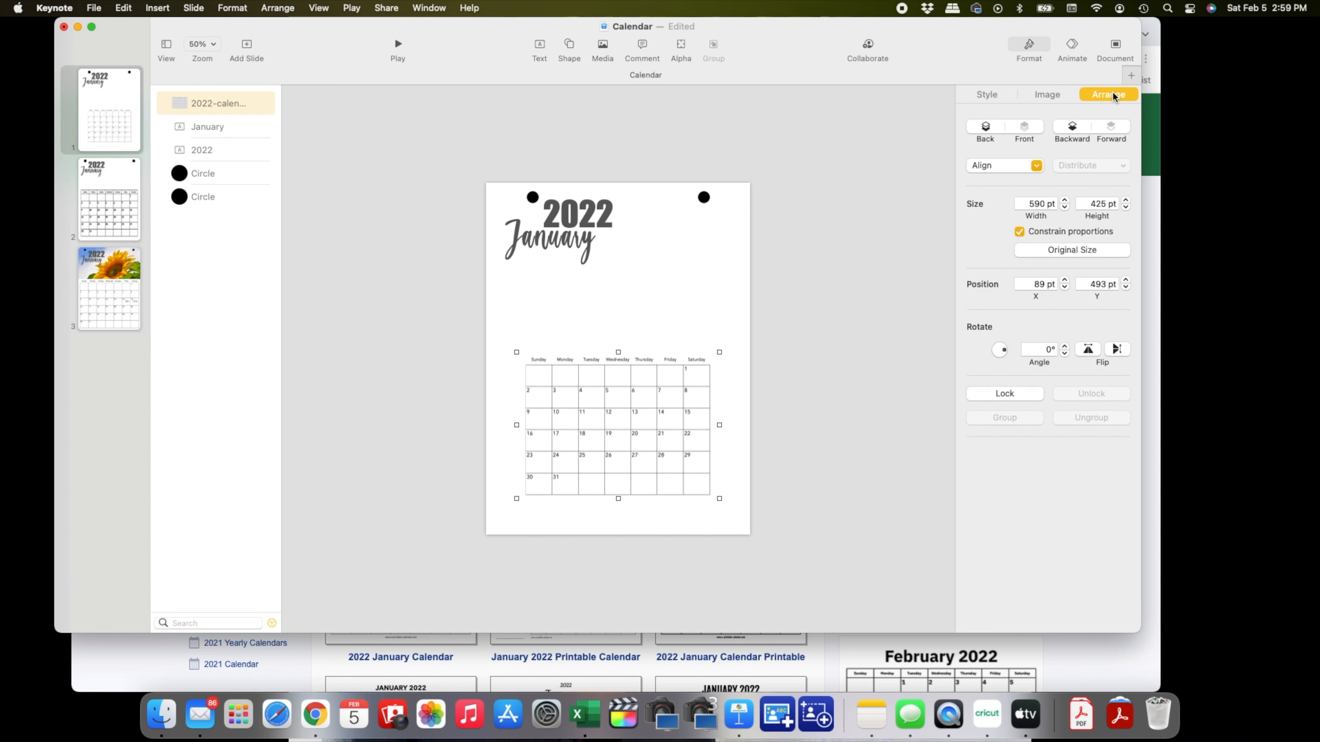
pyautogui.click(1019, 232)
pyautogui.moveTo(651, 473); pyautogui.dragTo(618, 444)
pyautogui.moveTo(686, 471); pyautogui.dragTo(752, 531)
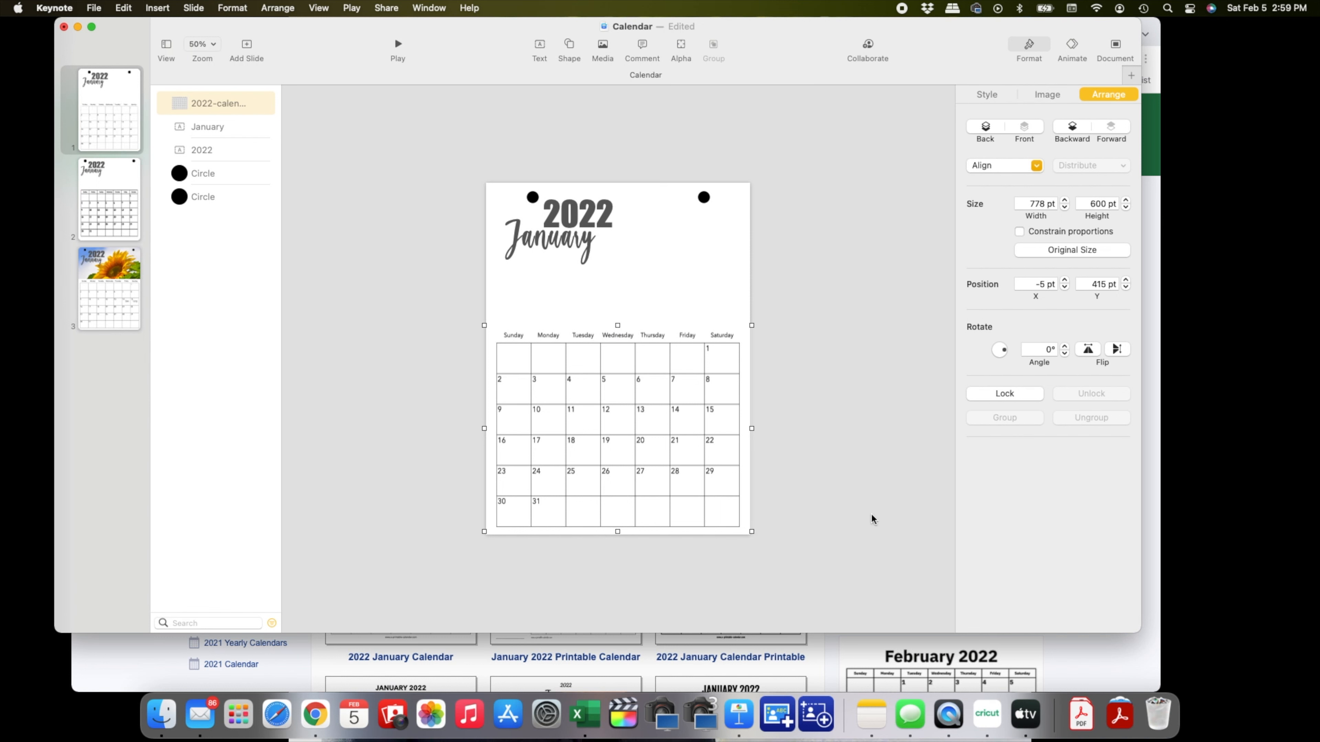
pyautogui.moveTo(618, 324); pyautogui.dragTo(617, 277)
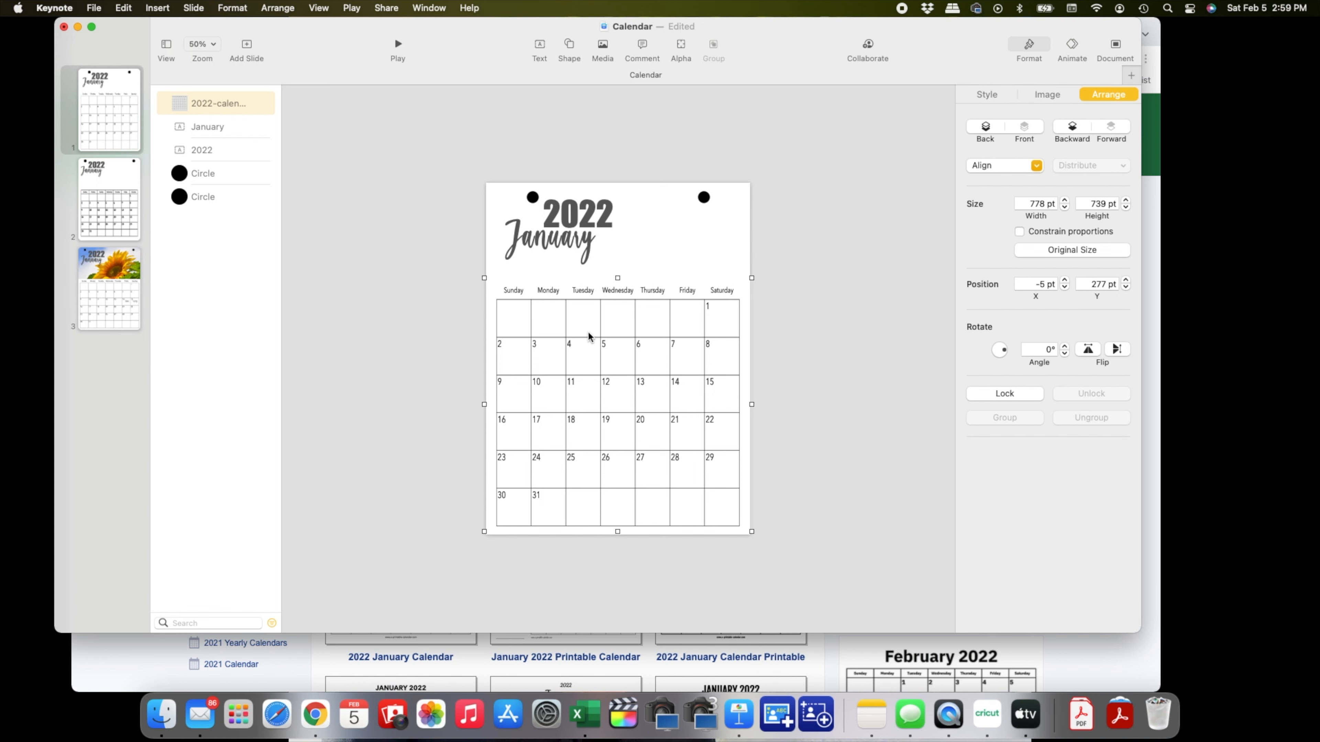
pyautogui.moveTo(617, 278); pyautogui.dragTo(617, 321)
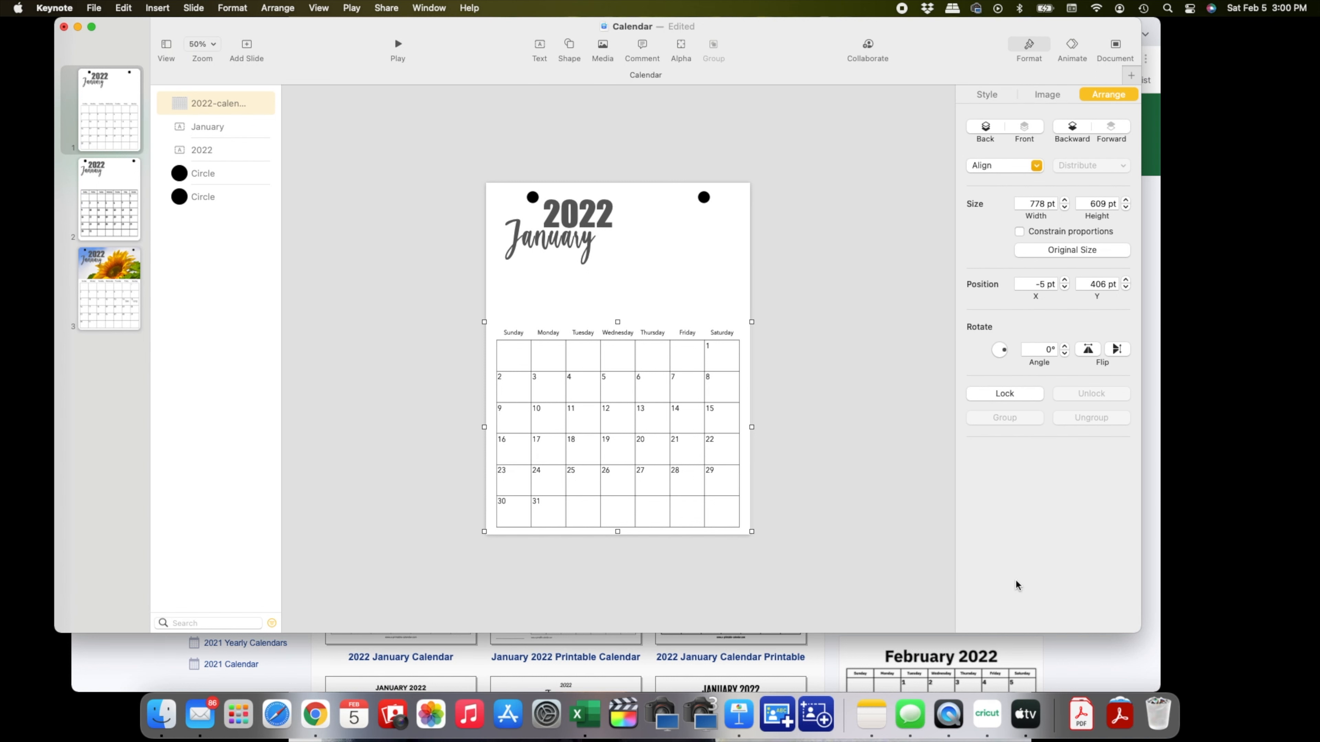
# - Switch to Chrome and search Google Images for year of the tiger
pyautogui.click(1116, 647)
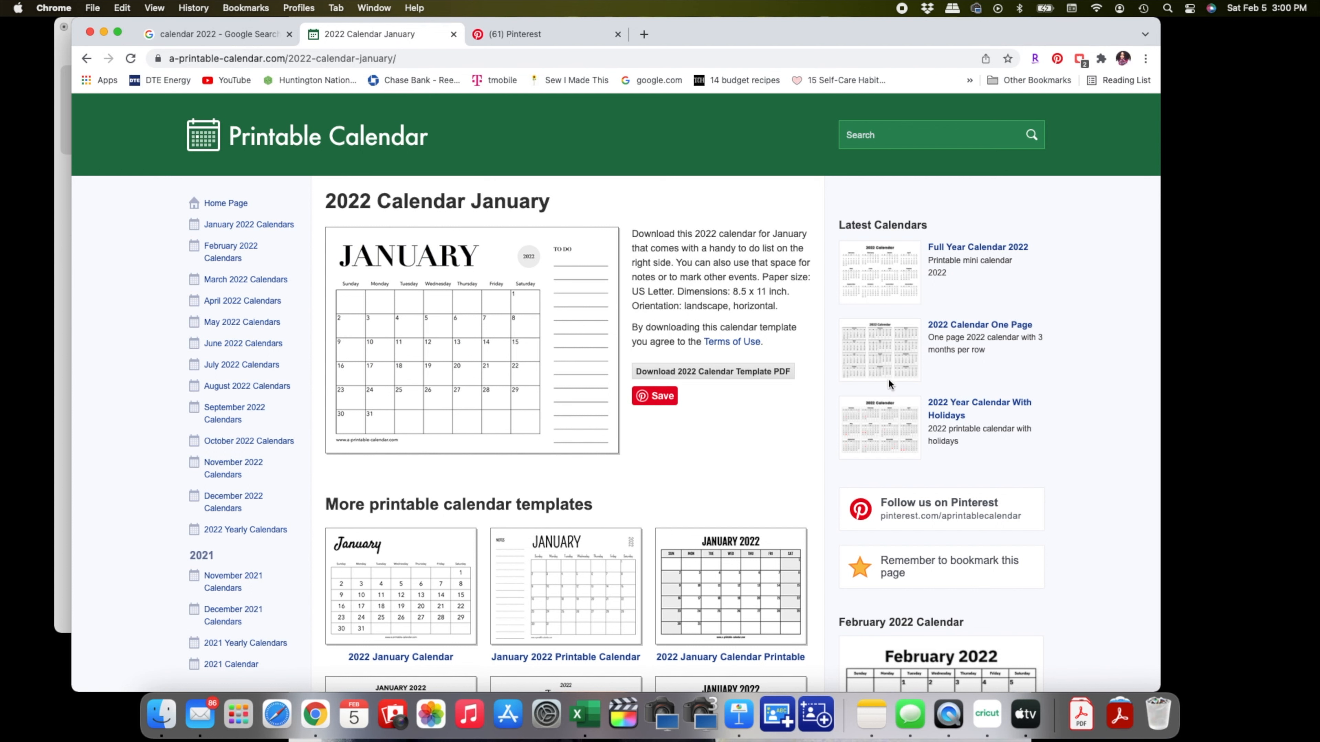
pyautogui.click(264, 35)
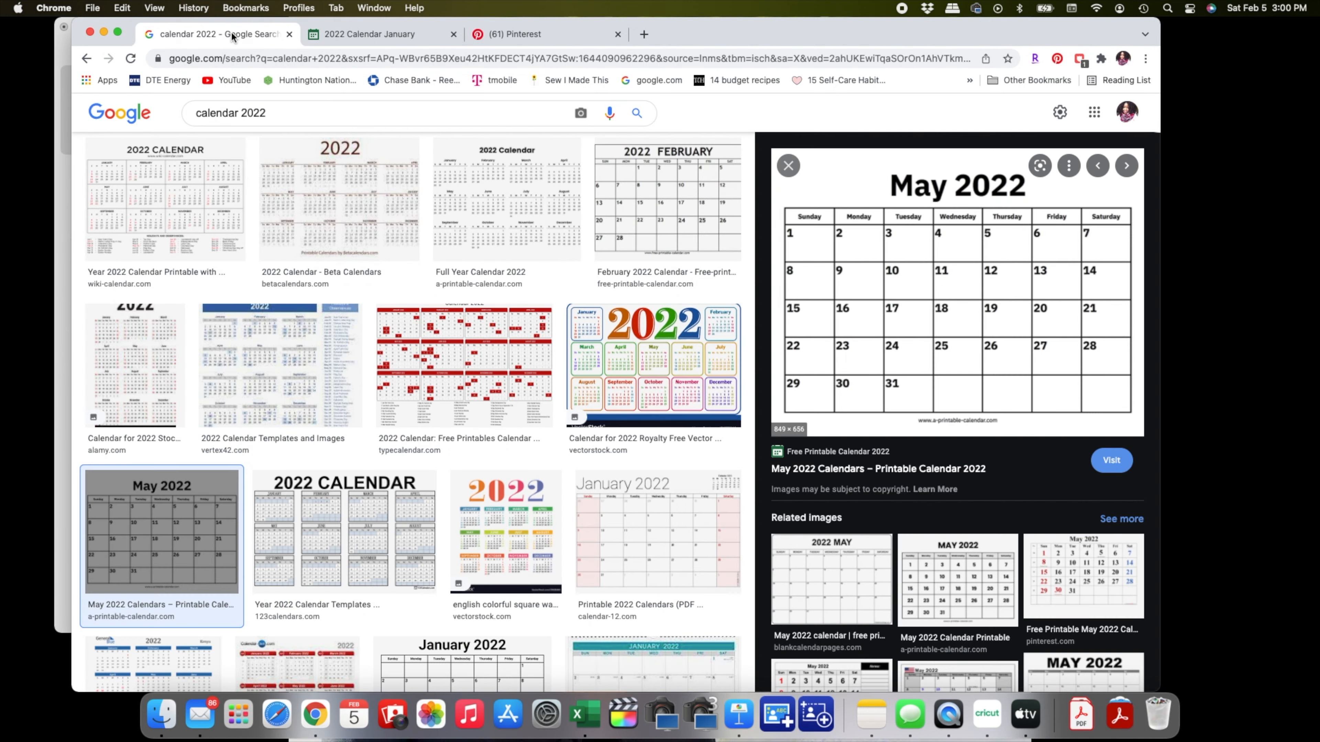
pyautogui.tripleClick(275, 113)
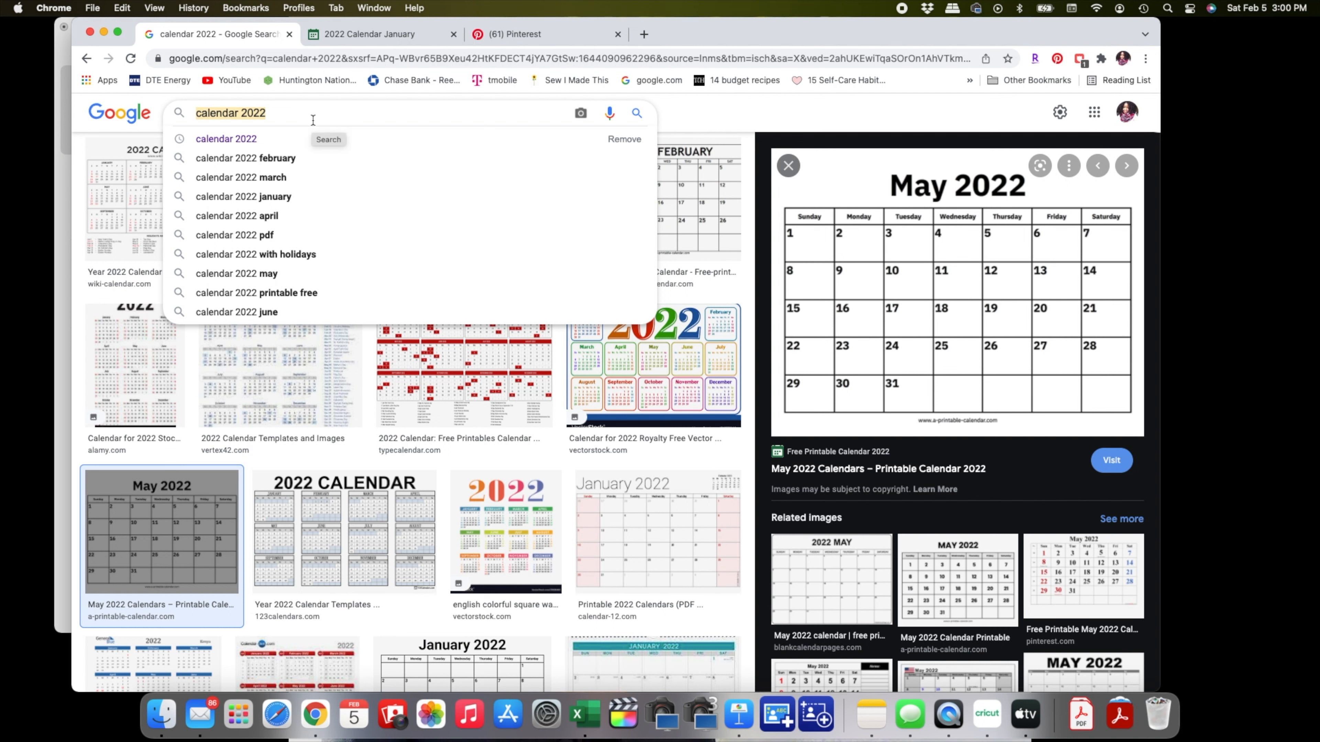
pyautogui.write('year')
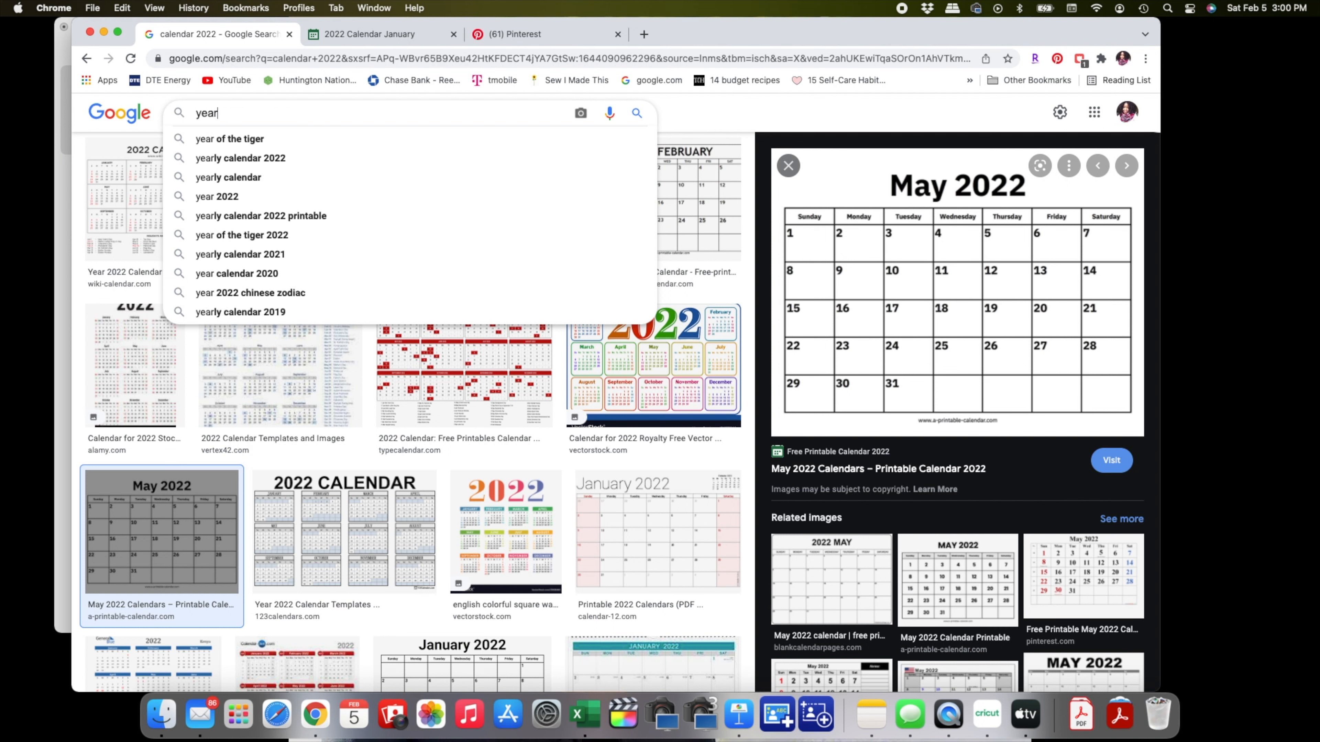
pyautogui.click(267, 140)
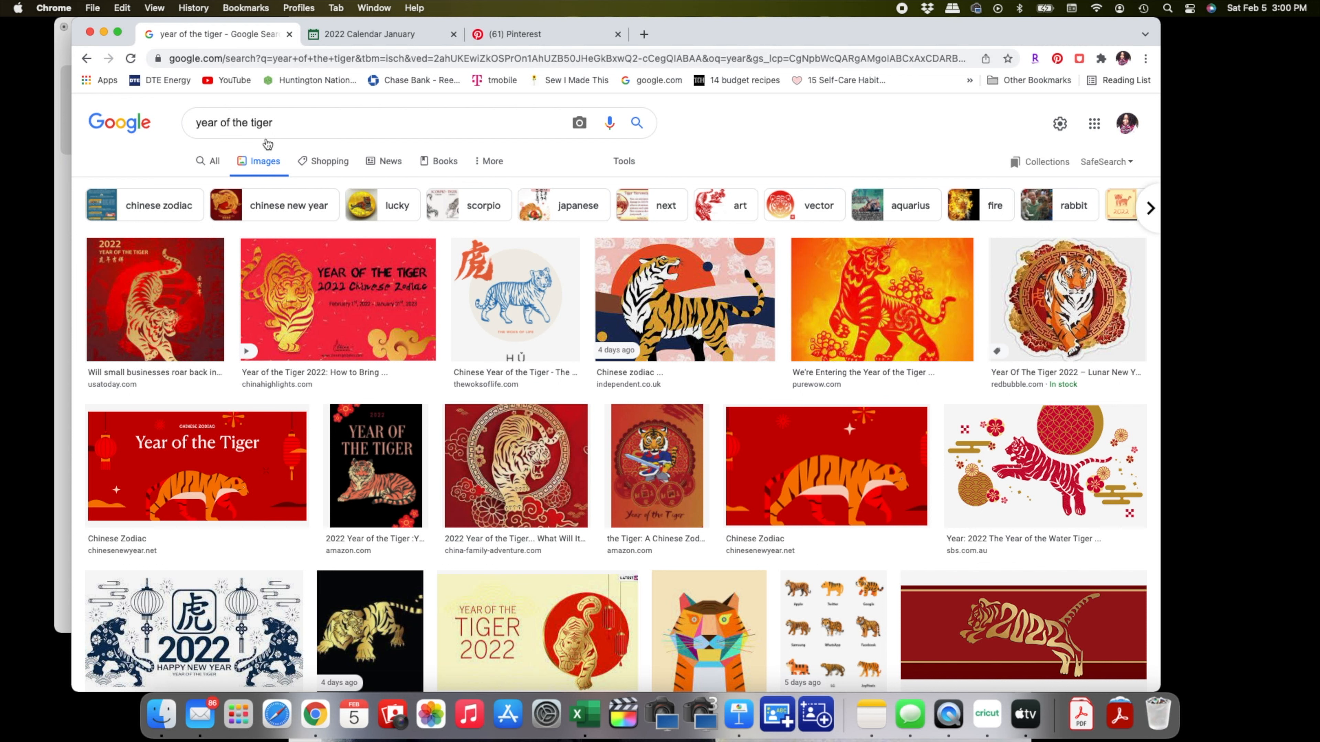
# - Browse the tiger image results and copy the red chinahighlights.com Year of the Tiger 2022 Chinese Zodiac image
pyautogui.scroll(-3, 501, 325)
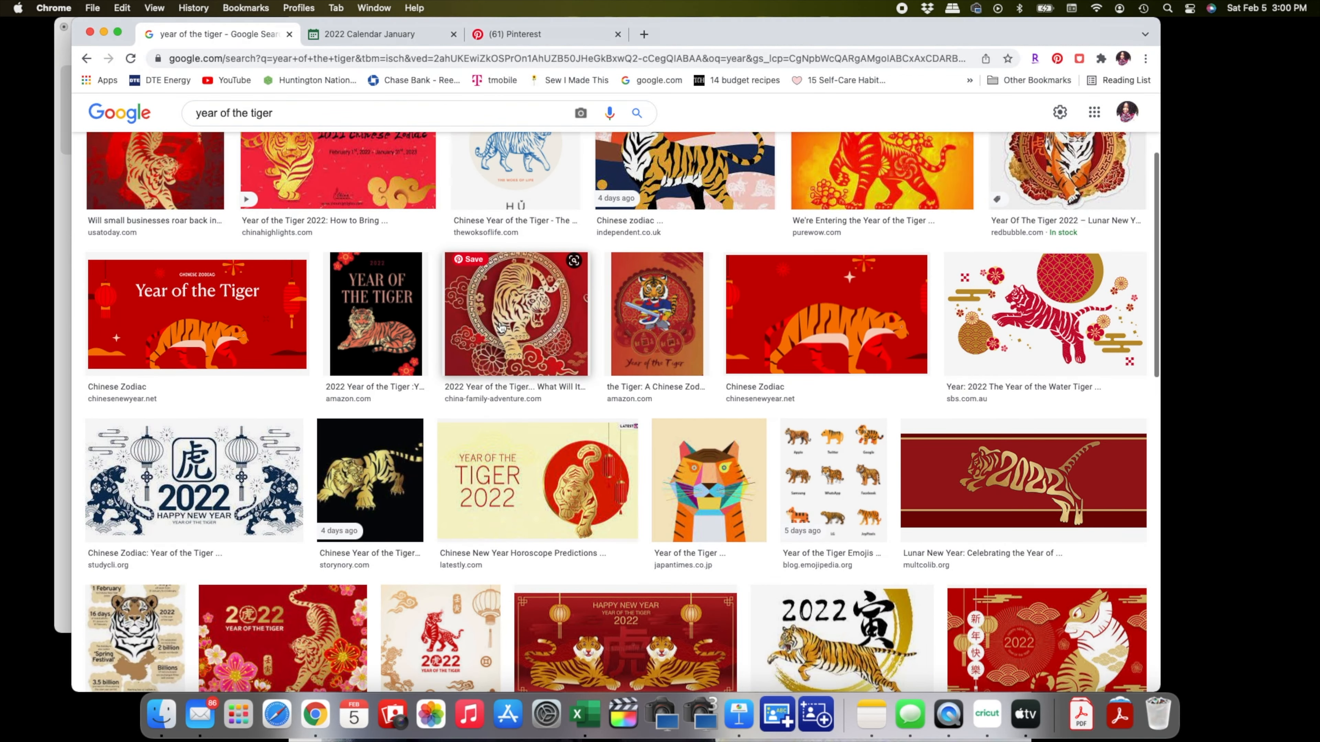
pyautogui.scroll(-8, 501, 327)
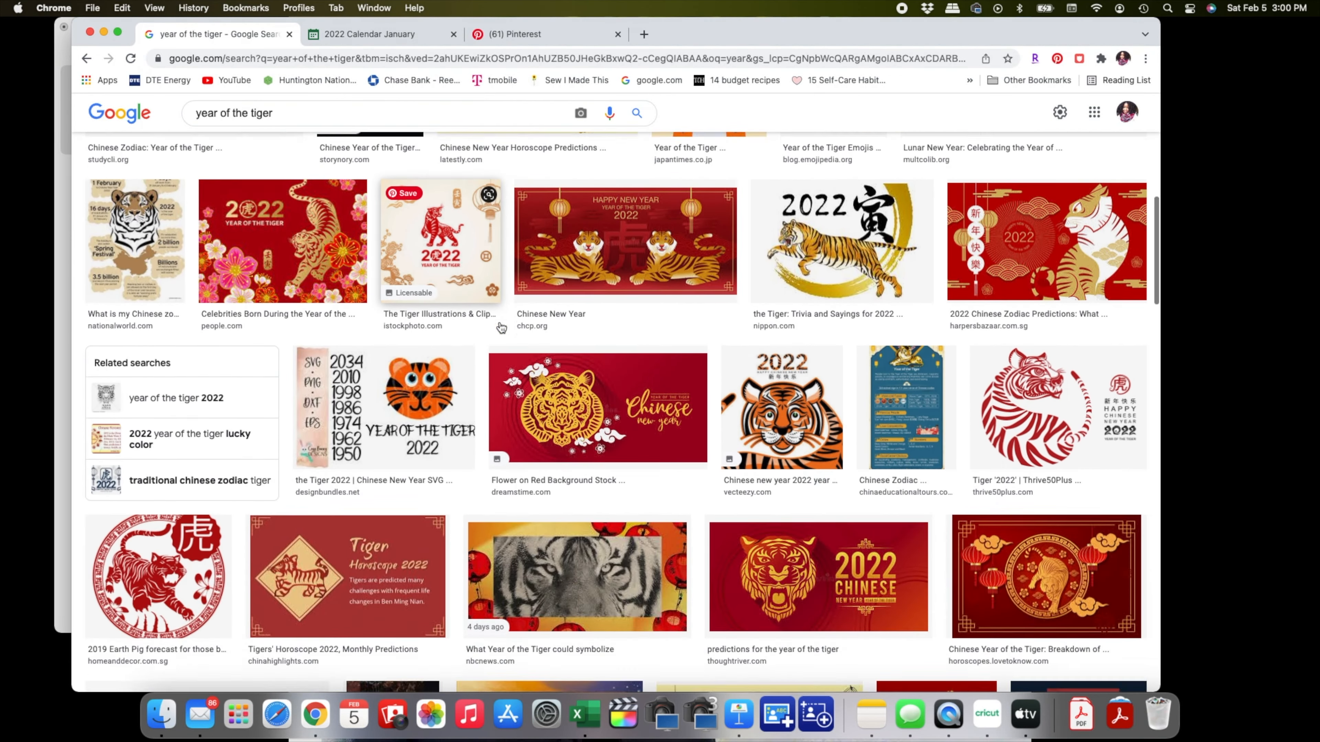
pyautogui.scroll(-10, 501, 327)
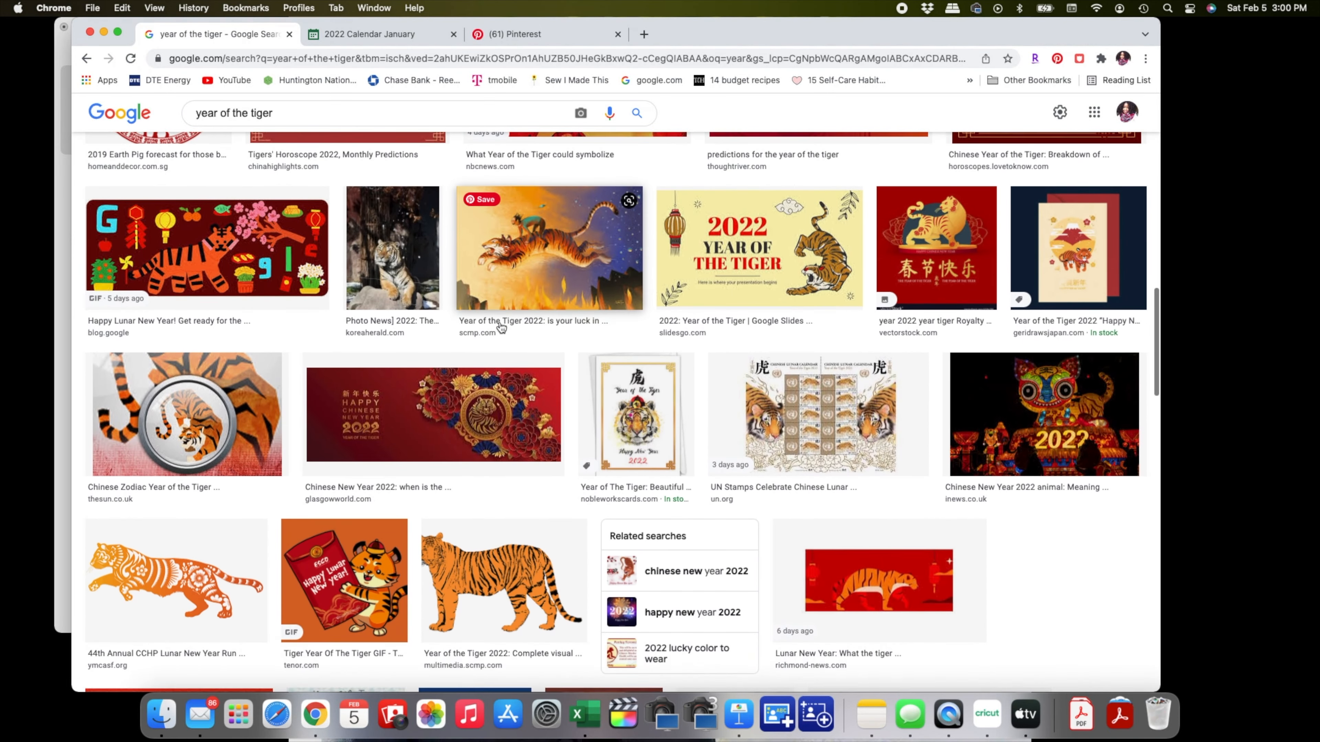
pyautogui.scroll(-5, 501, 327)
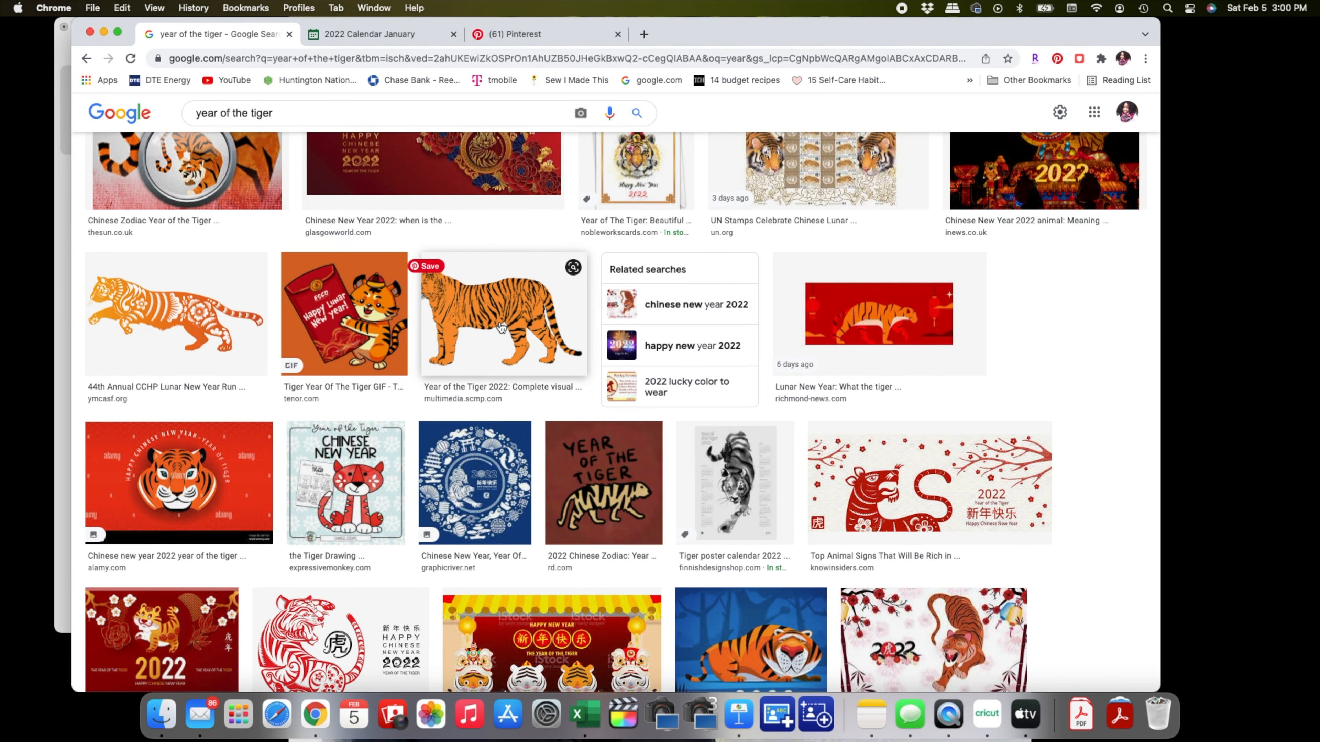
pyautogui.scroll(10, 502, 326)
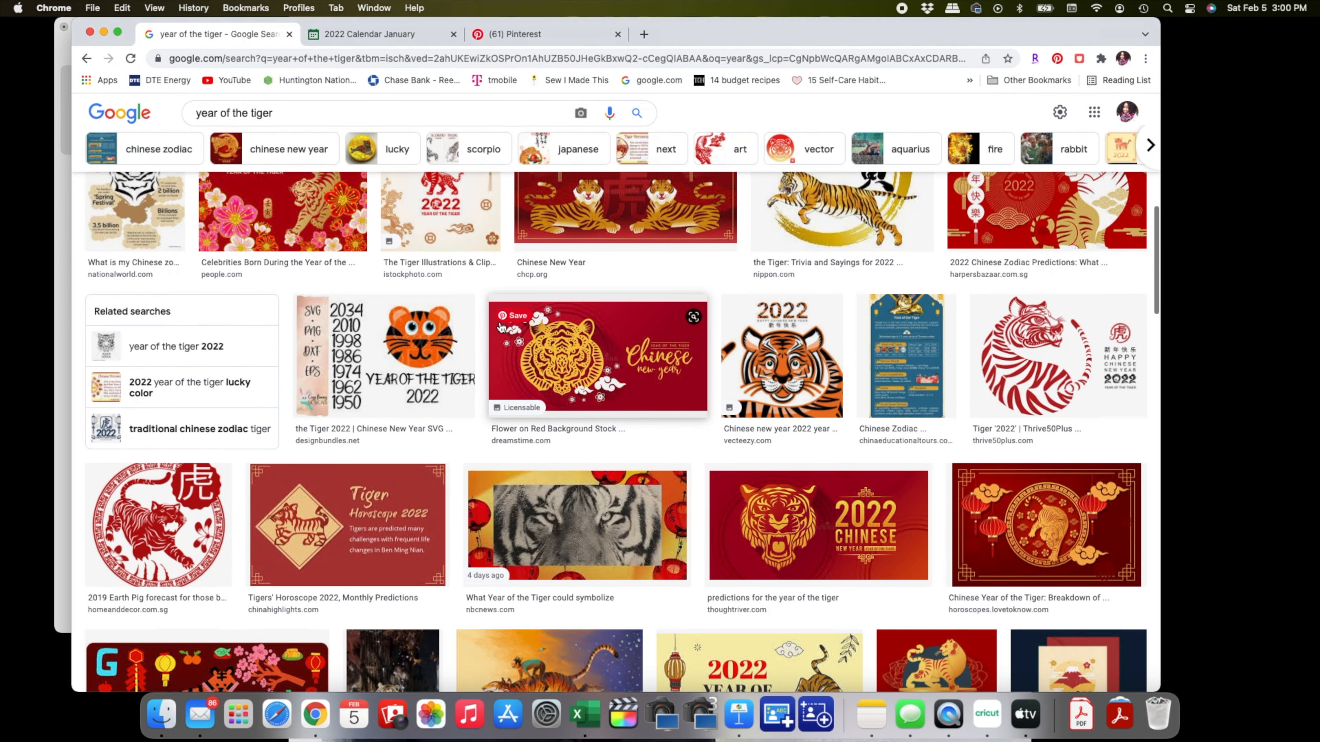
pyautogui.scroll(10, 501, 326)
pyautogui.scroll(2, 501, 327)
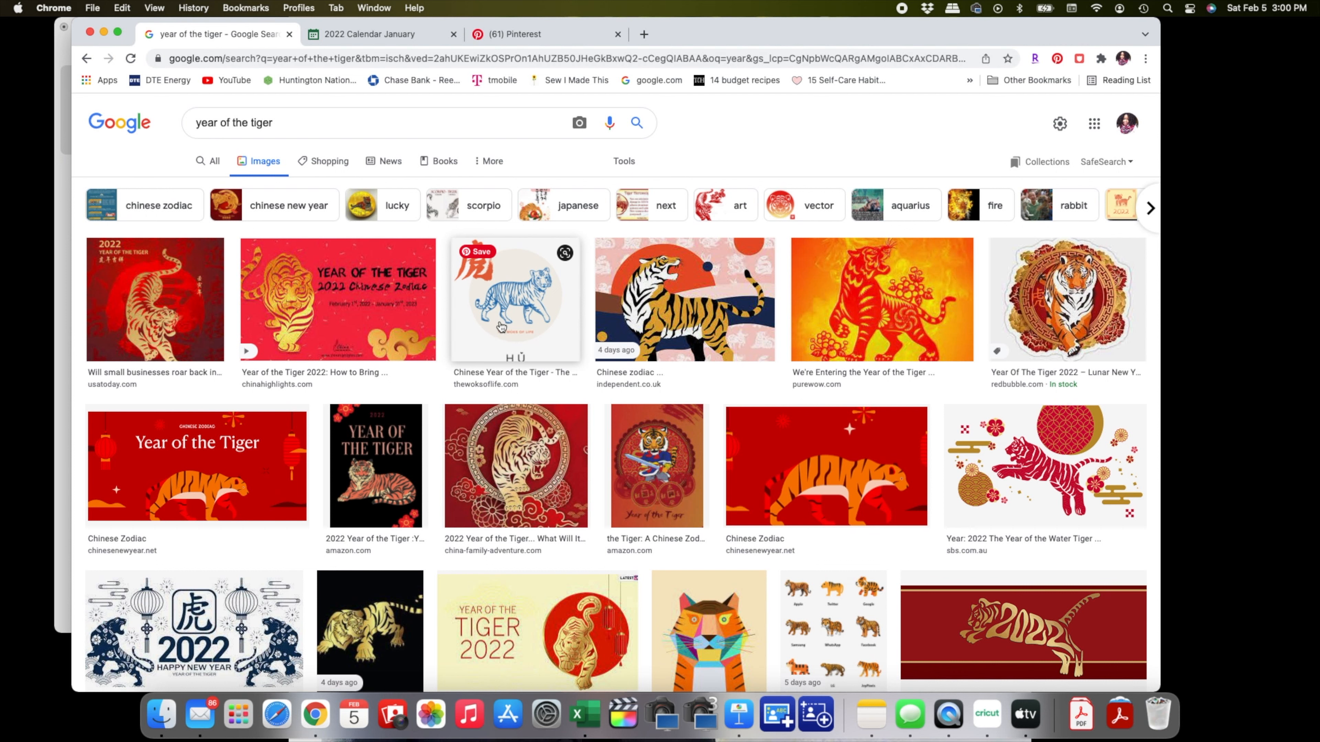
pyautogui.rightClick(341, 311)
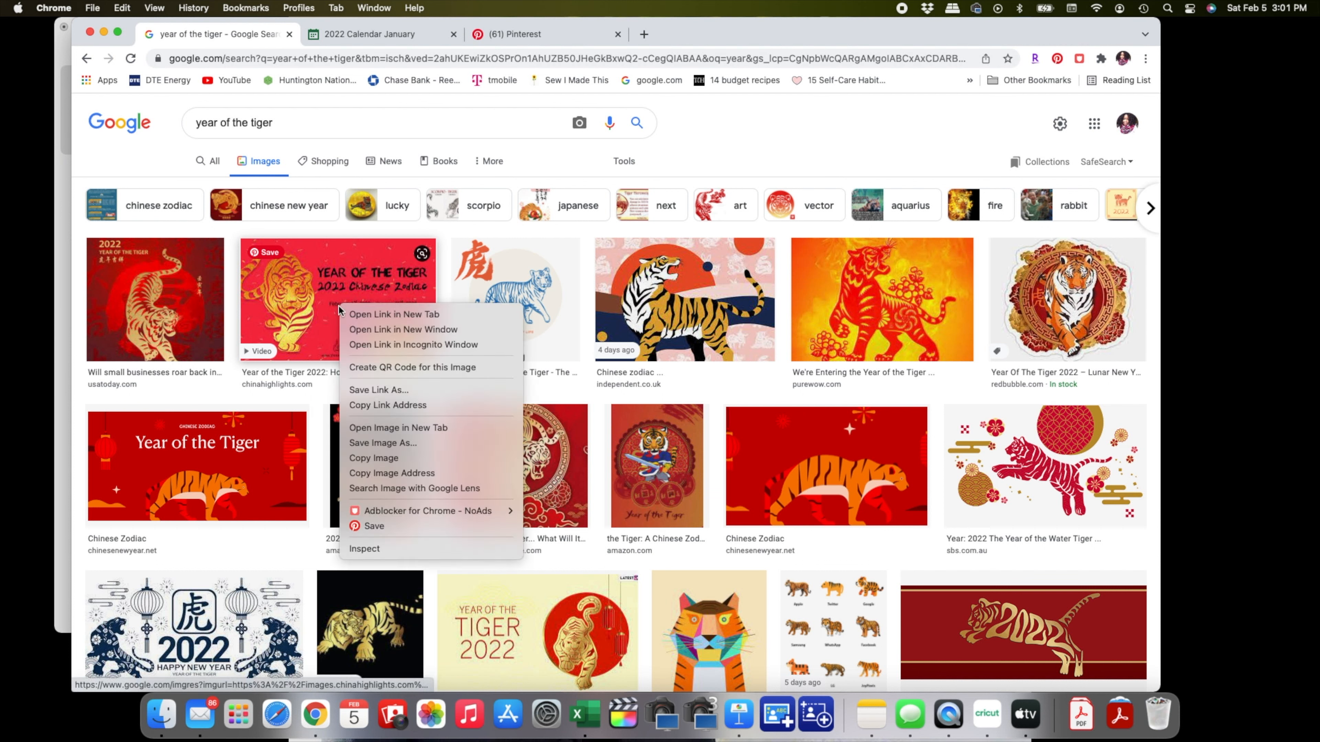
pyautogui.click(383, 460)
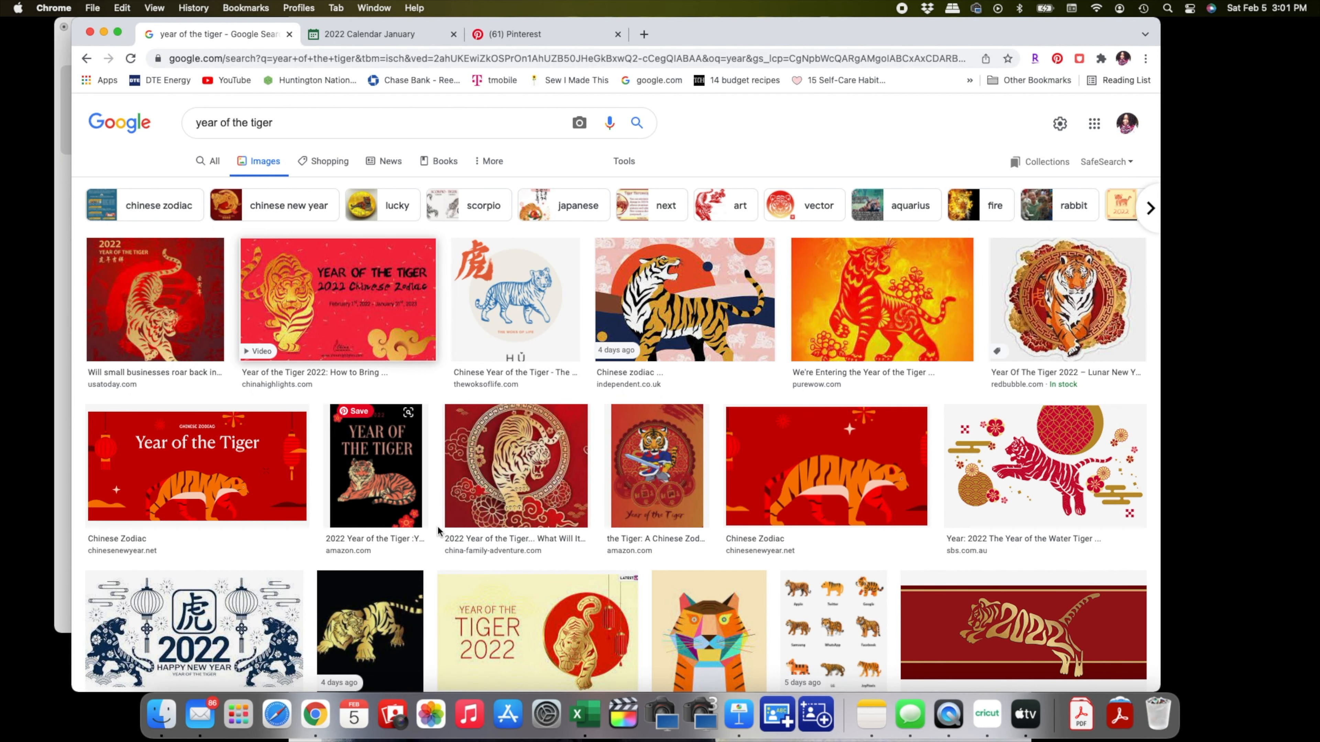
# - Switch back to Keynote, paste the tiger image and place it beside the January title at about X 404 pt, Y 144 pt
pyautogui.click(65, 544)
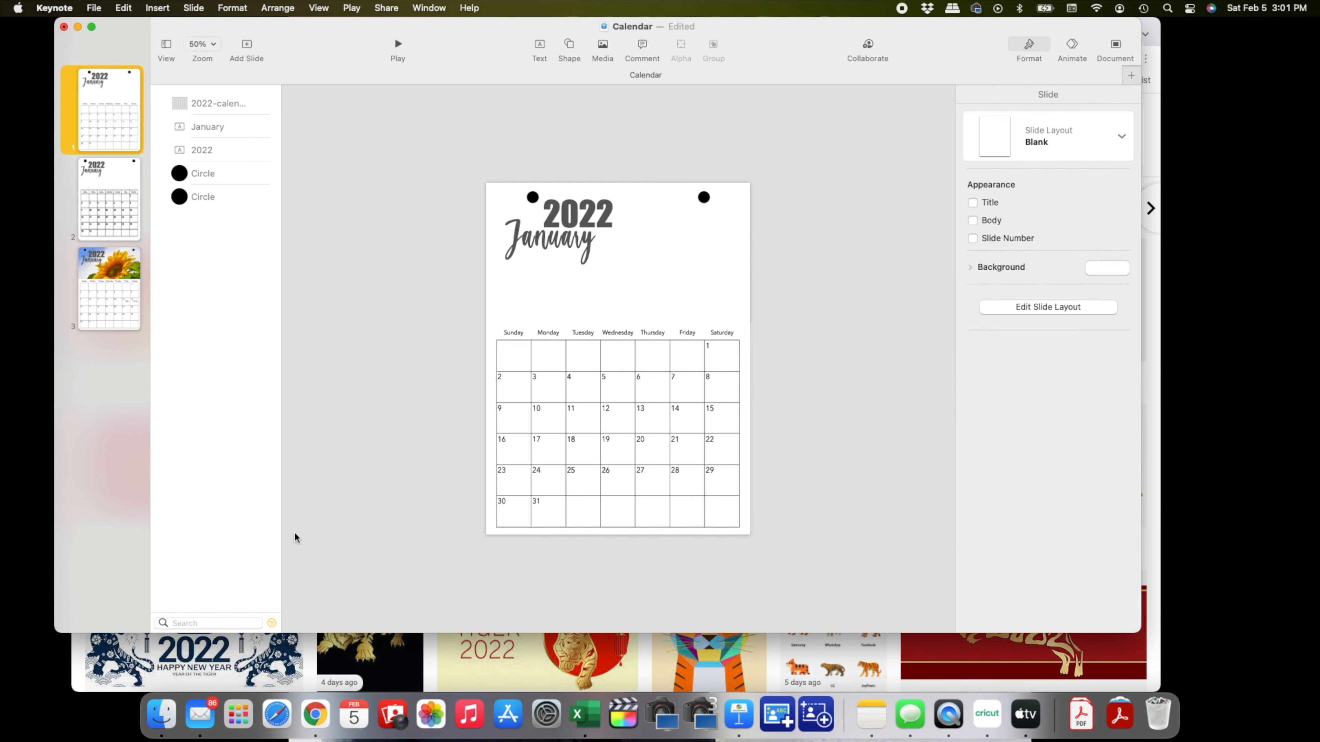
pyautogui.rightClick(612, 250)
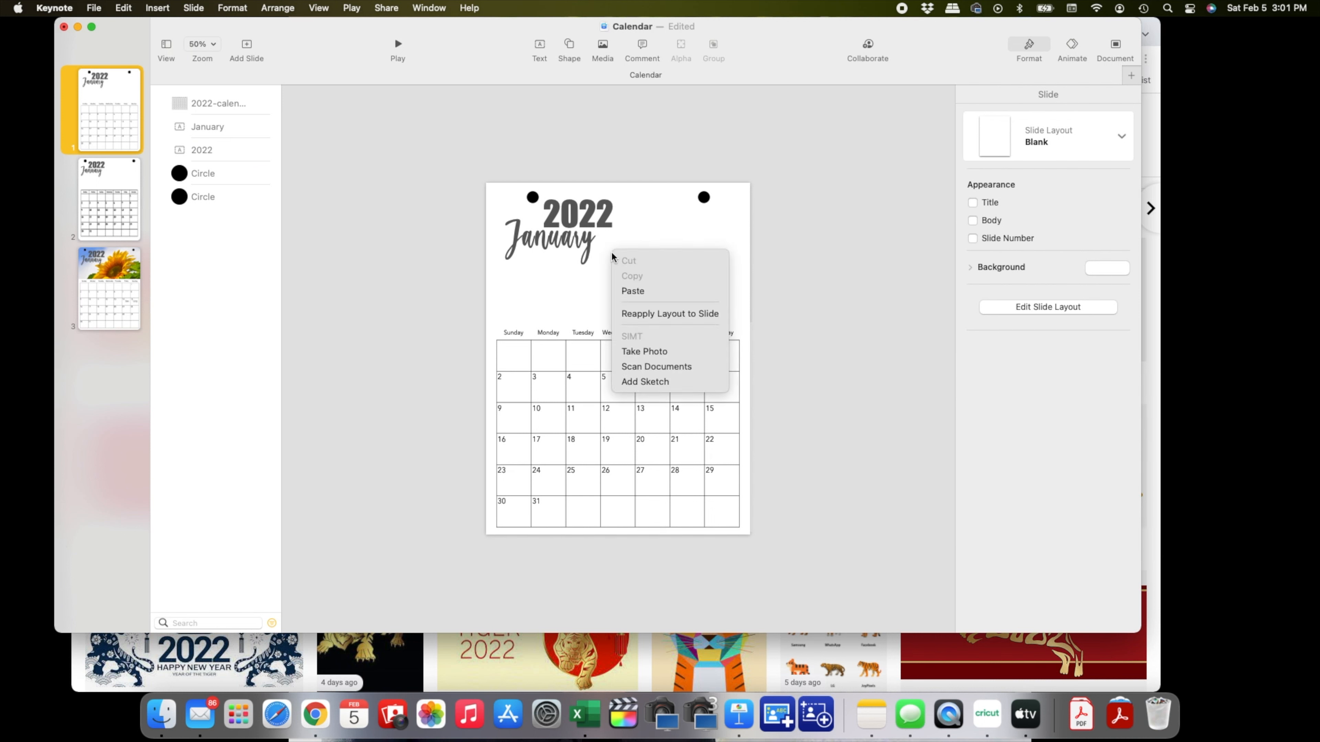
pyautogui.click(641, 289)
pyautogui.moveTo(625, 353); pyautogui.dragTo(606, 277)
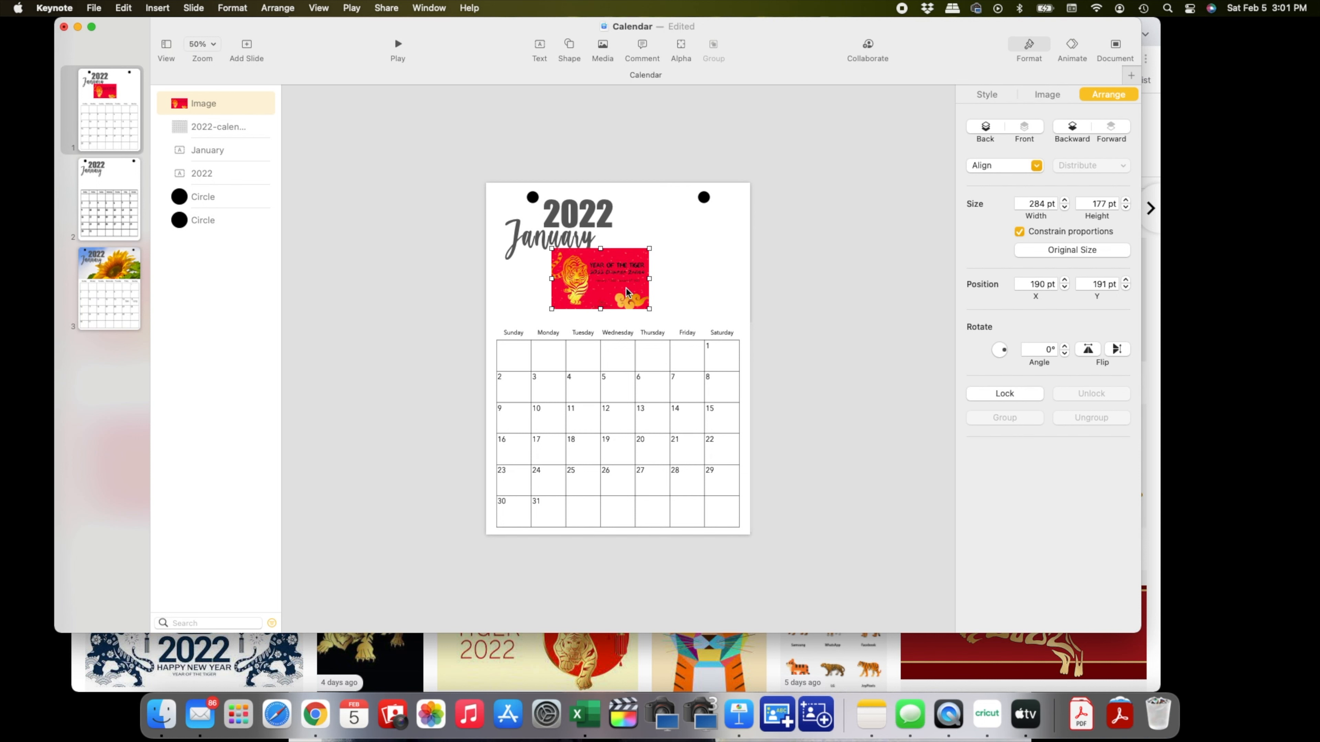
pyautogui.moveTo(628, 292); pyautogui.dragTo(685, 274)
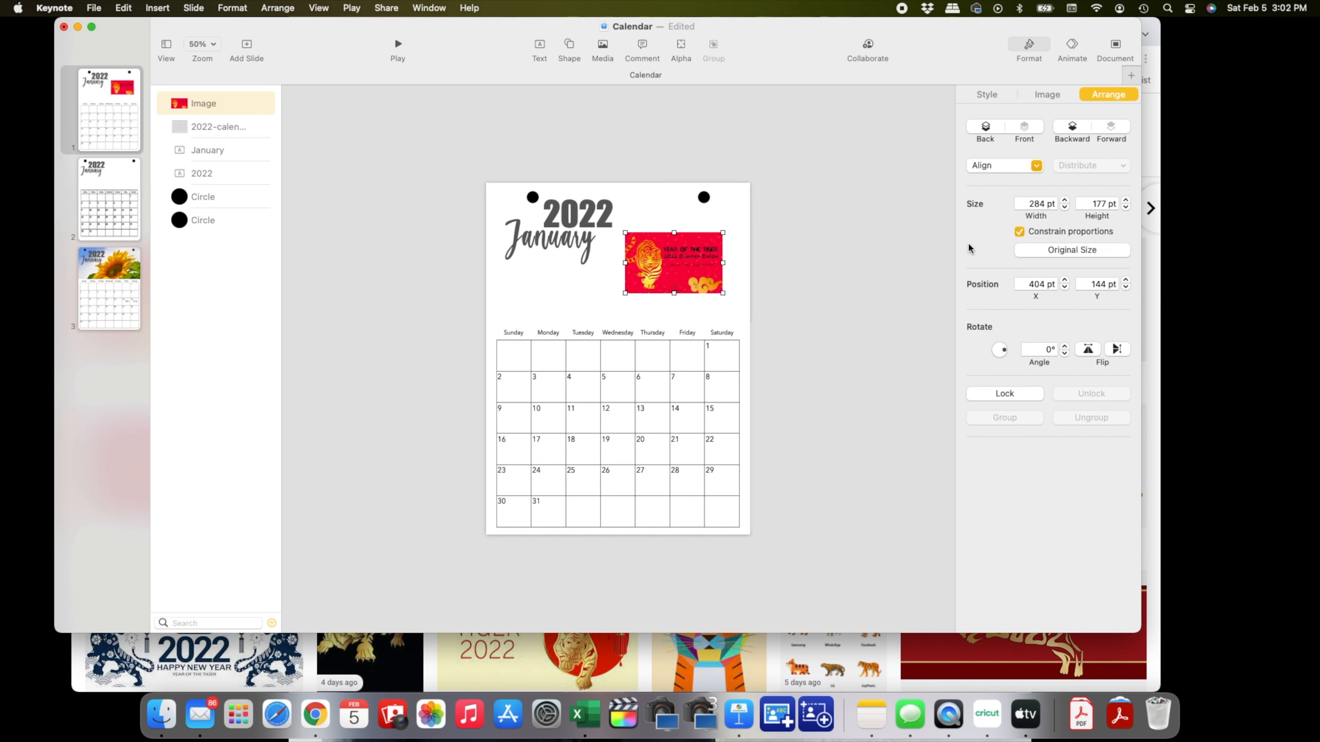
# - Send the tiger image to the back with unconstrained proportions and move it to the page's upper-left corner, about X -6 pt, Y -12 pt
pyautogui.click(1020, 231)
pyautogui.click(986, 130)
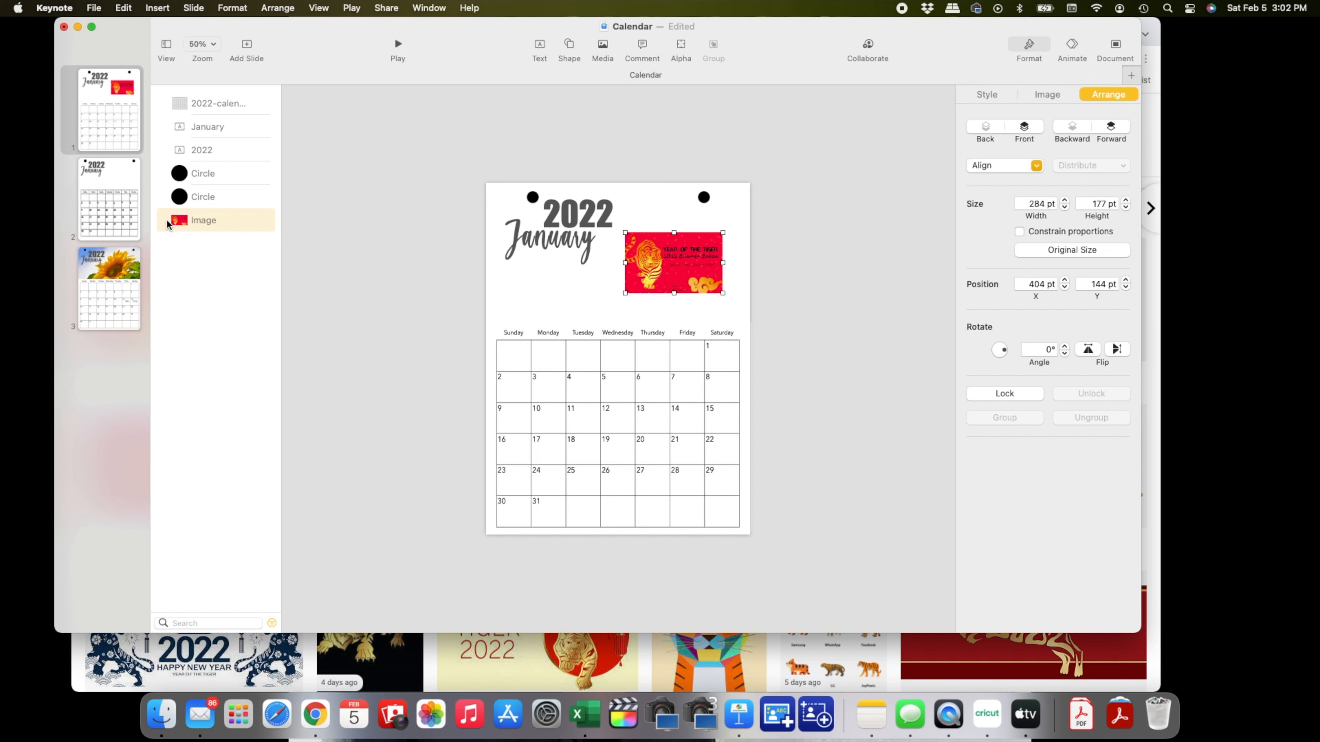
pyautogui.moveTo(204, 112)
pyautogui.click(166, 45)
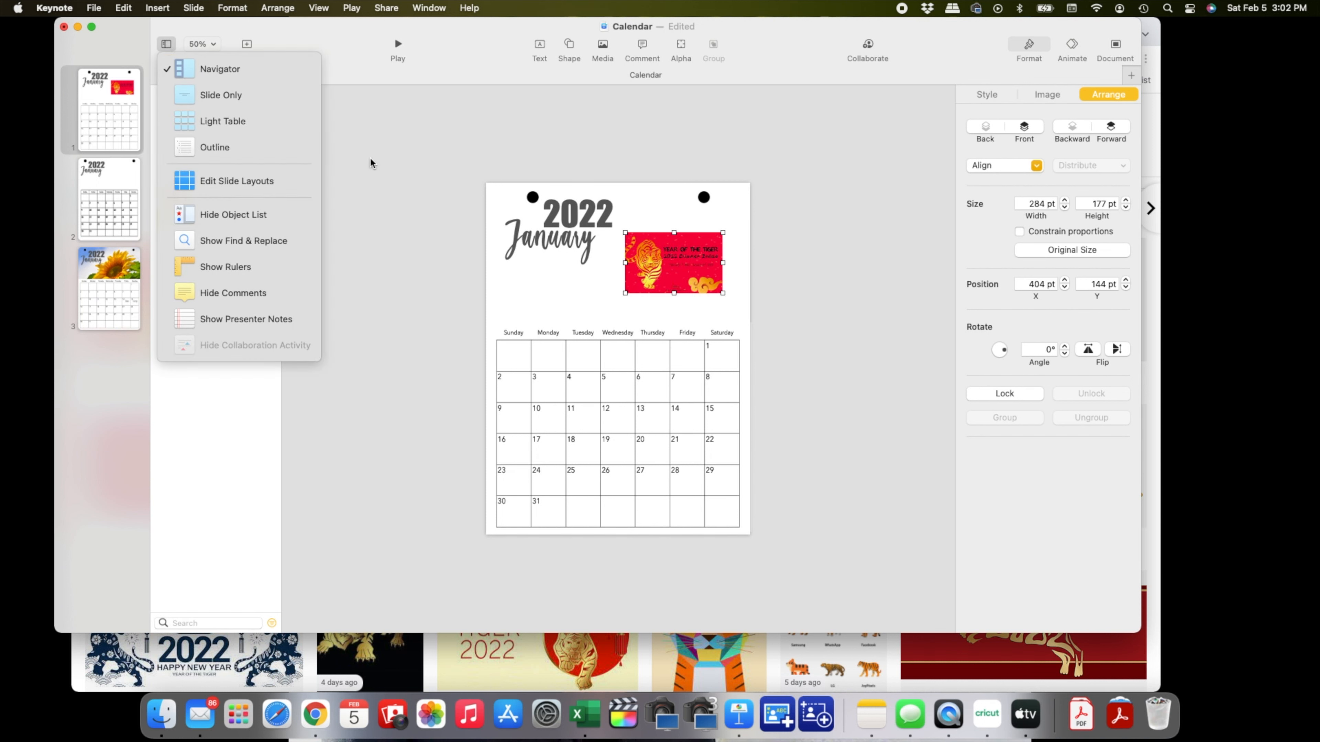
pyautogui.click(395, 158)
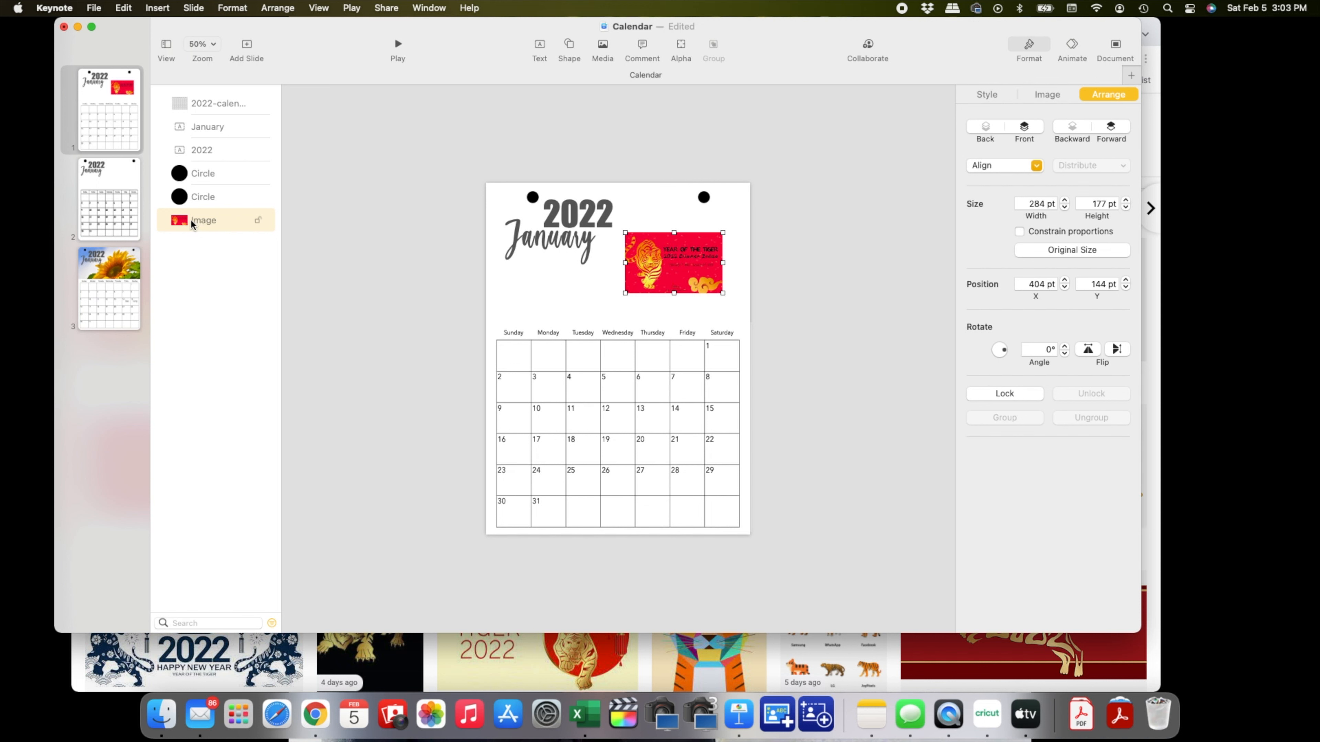
pyautogui.moveTo(681, 257); pyautogui.dragTo(543, 206)
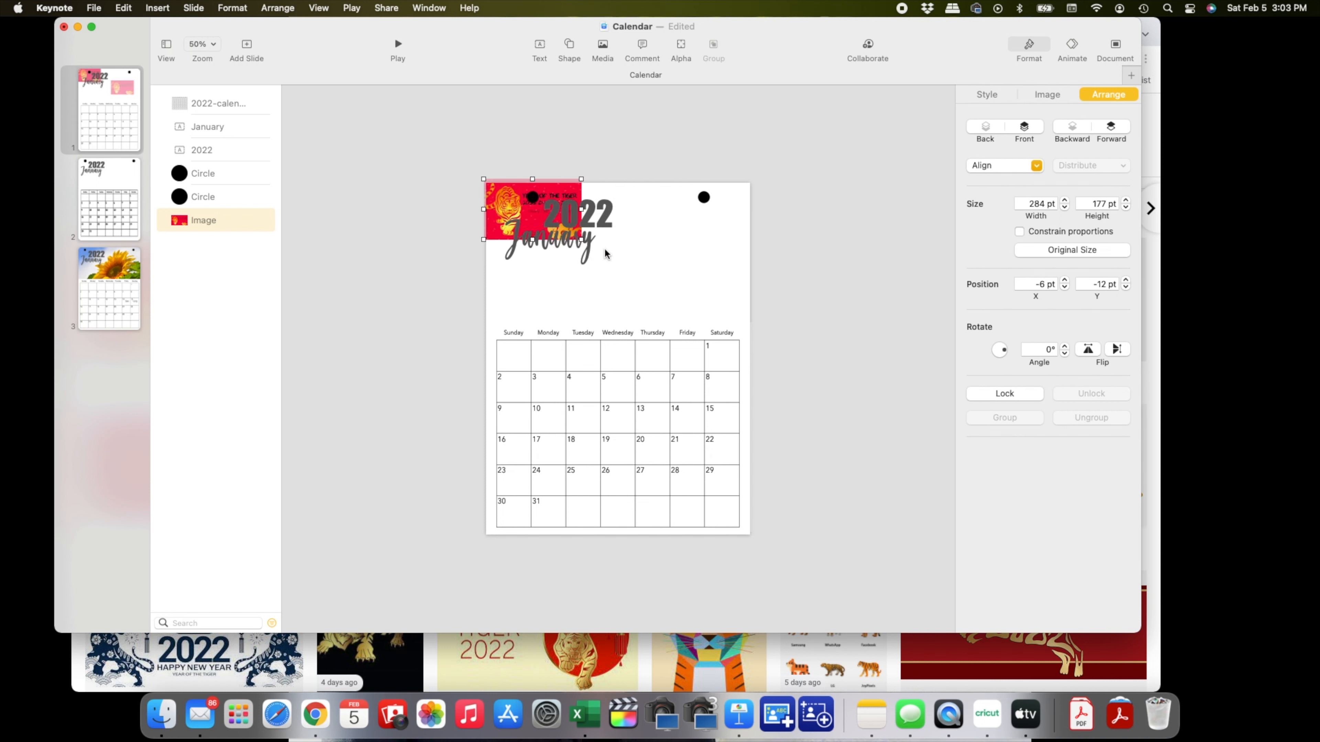
# - Nudge the tiger image to Y -5 pt and enlarge it to 780 by 409 pt, filling the page area above the calendar
pyautogui.press('Down')
pyautogui.press('Down')
pyautogui.press('Down')
pyautogui.press('Down')
pyautogui.press('Down')
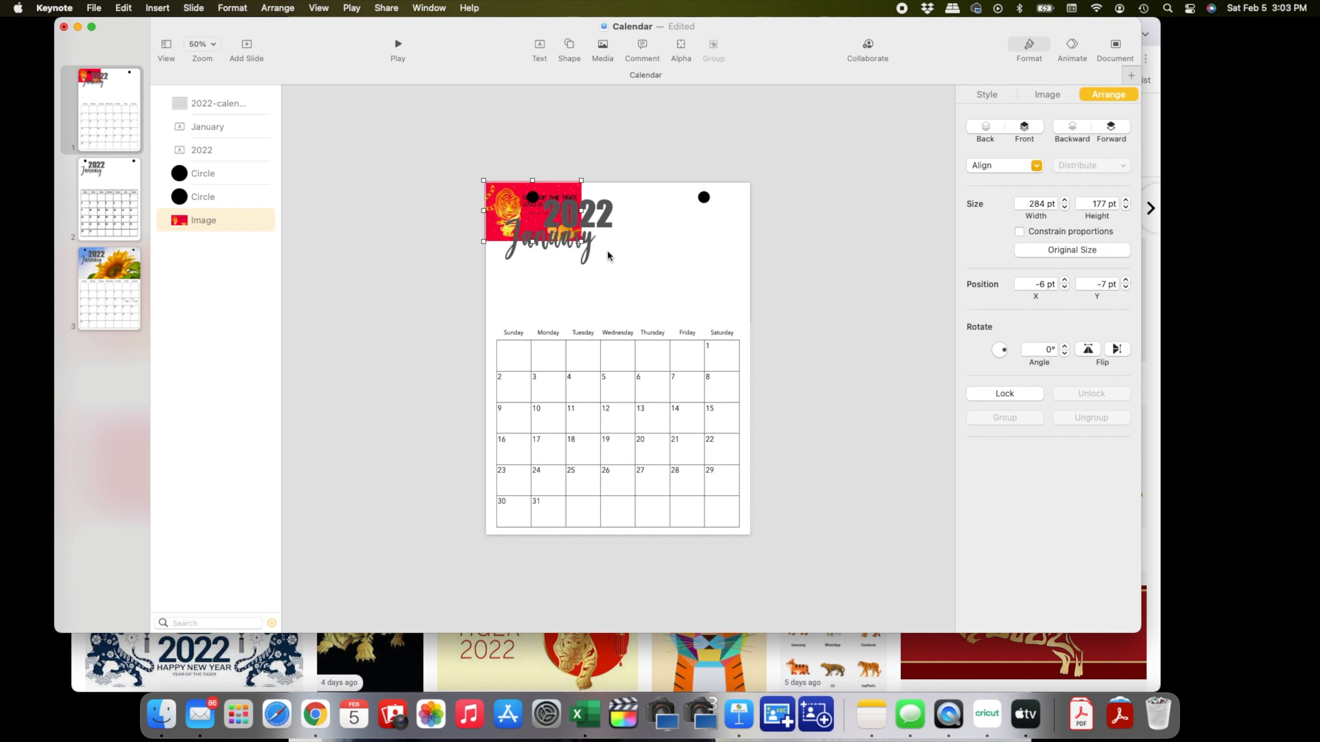
pyautogui.press('Down')
pyautogui.press('Down')
pyautogui.moveTo(581, 241); pyautogui.dragTo(749, 322)
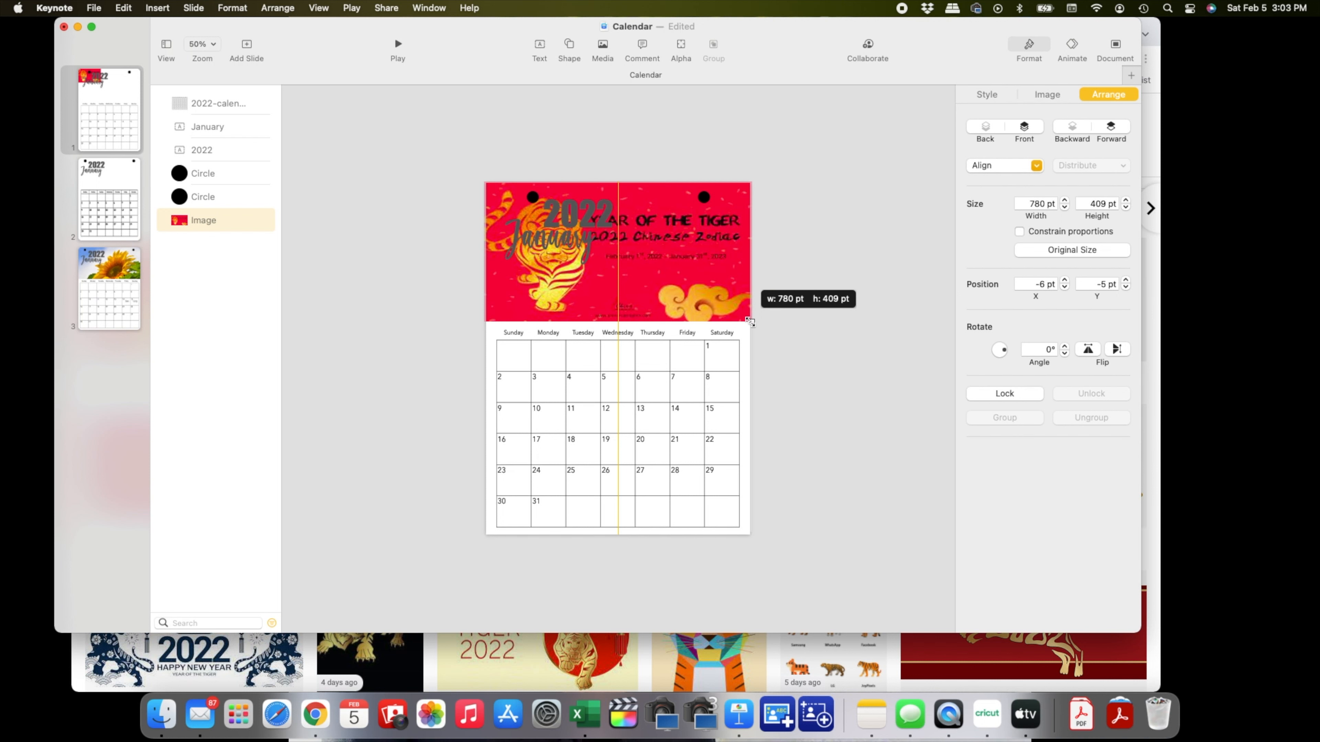
pyautogui.moveTo(749, 322); pyautogui.dragTo(749, 322)
pyautogui.click(825, 363)
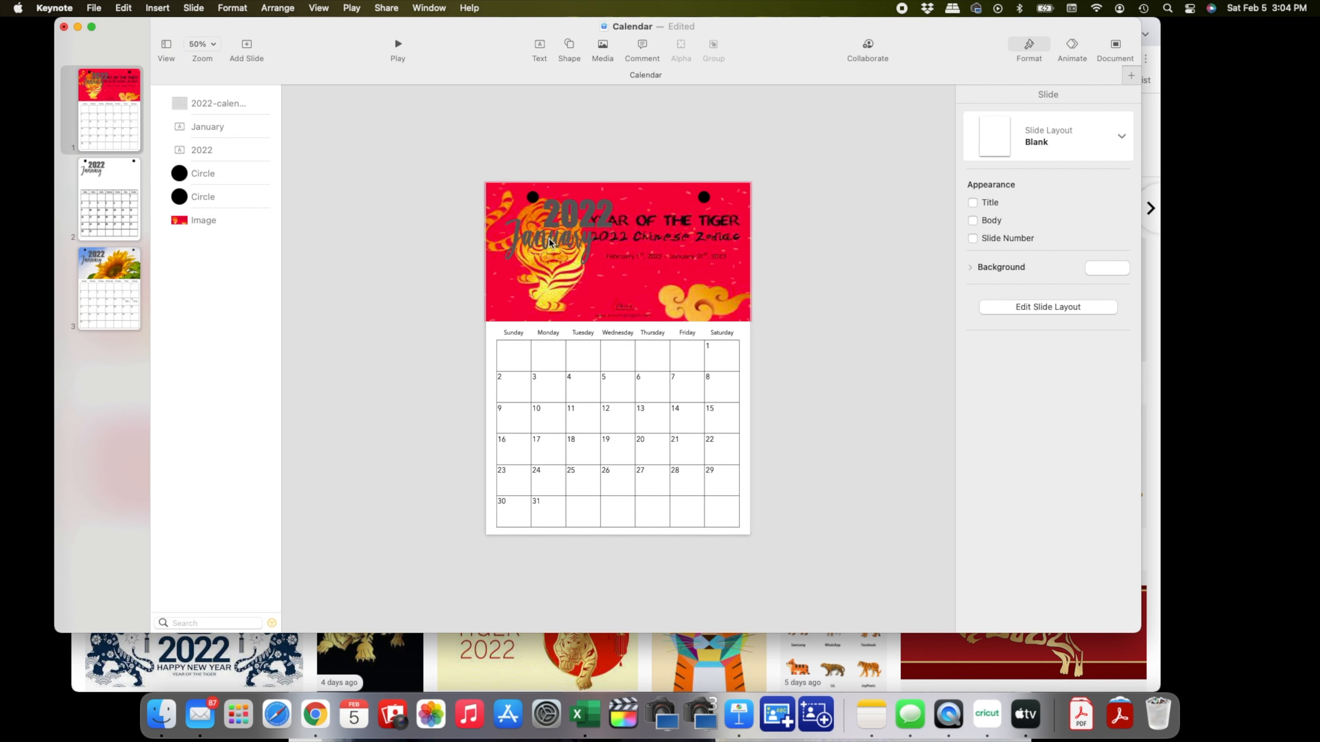
# - Move the January title to about X 42 pt, Y 235 pt and the 2022 title to about X 281 pt, Y -7 pt
pyautogui.moveTo(550, 241); pyautogui.dragTo(548, 291)
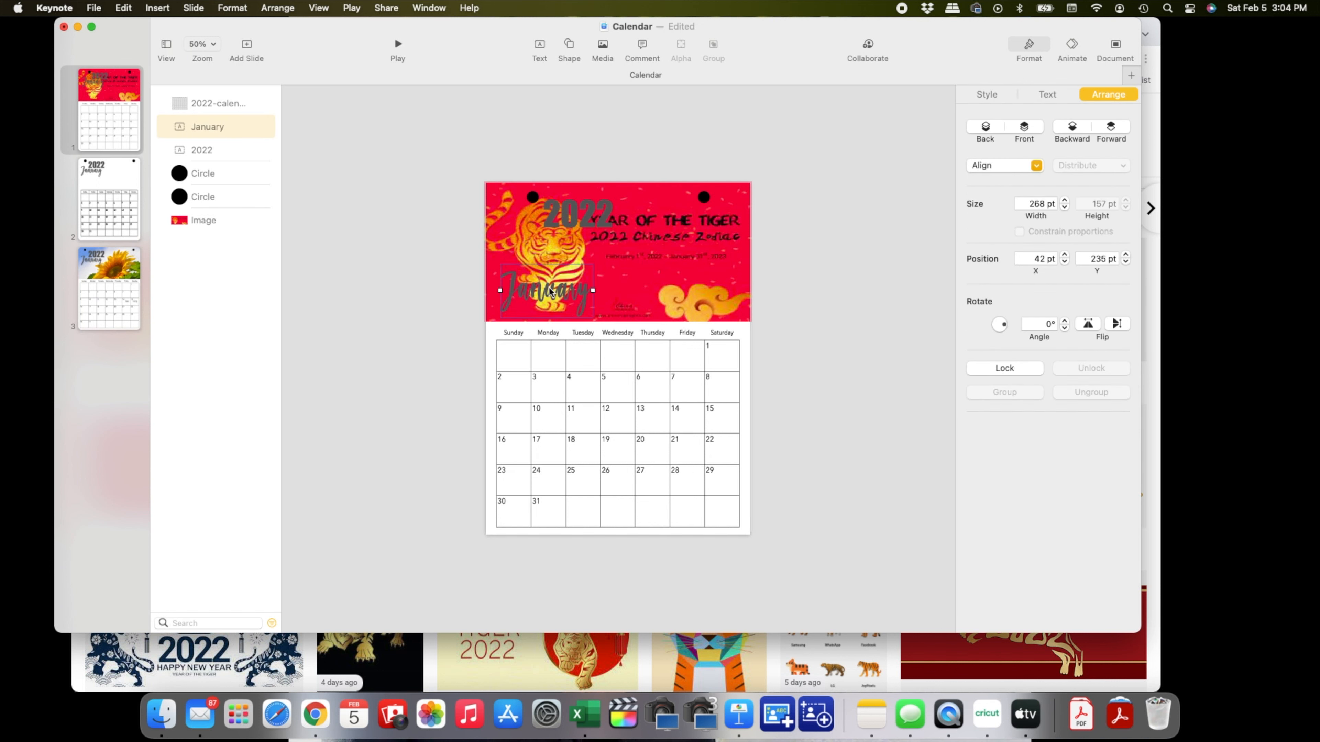
pyautogui.moveTo(582, 211); pyautogui.dragTo(621, 197)
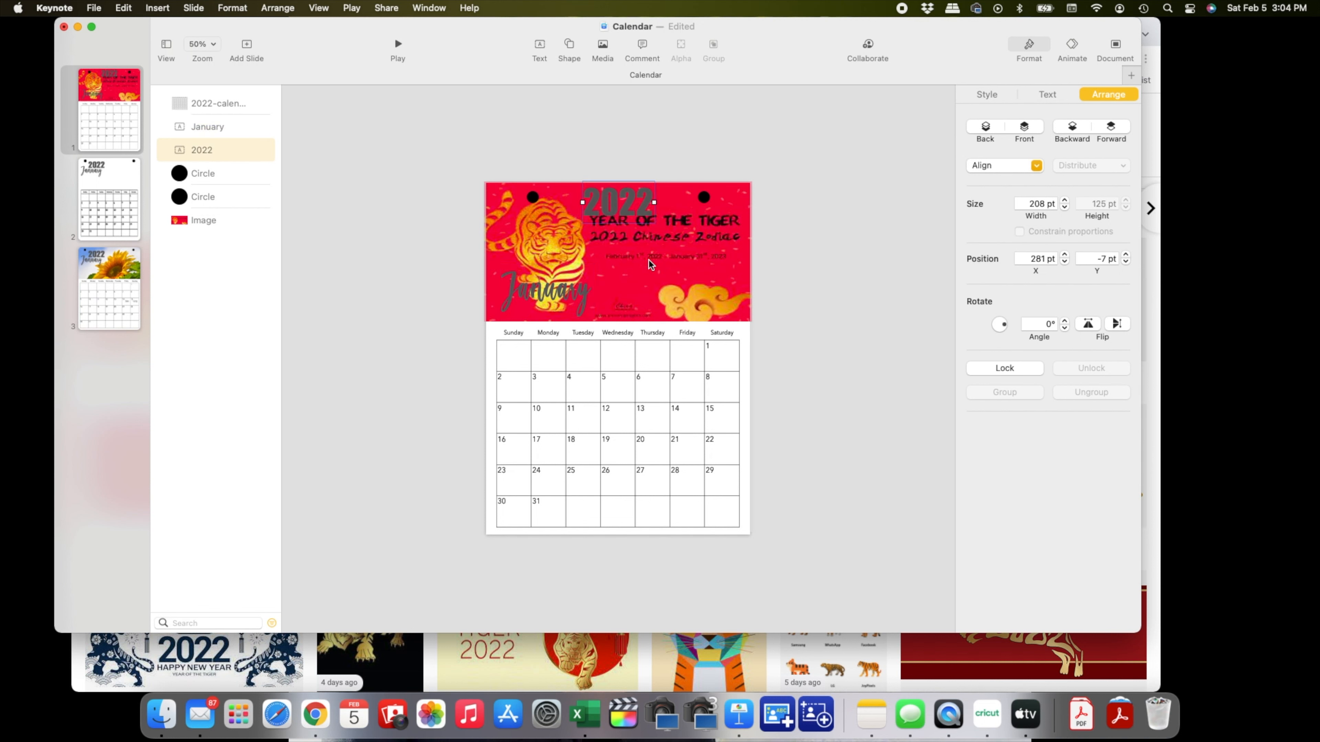
# - Reduce the 2022 title to 71 pt, place it at about X 309 pt, Y -3 pt, and send it behind the tiger image
pyautogui.doubleClick(622, 204)
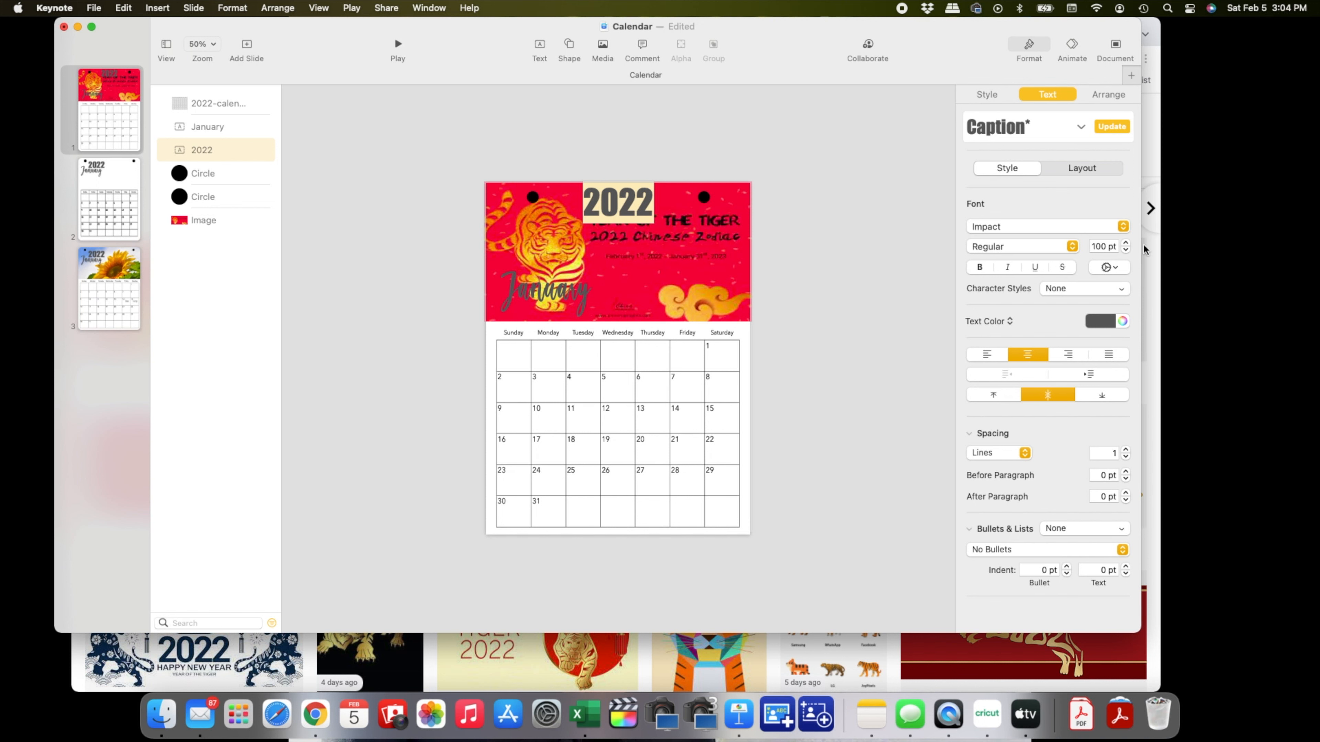
pyautogui.click(1126, 251)
pyautogui.click(1126, 252)
pyautogui.moveTo(1126, 251); pyautogui.dragTo(1126, 251)
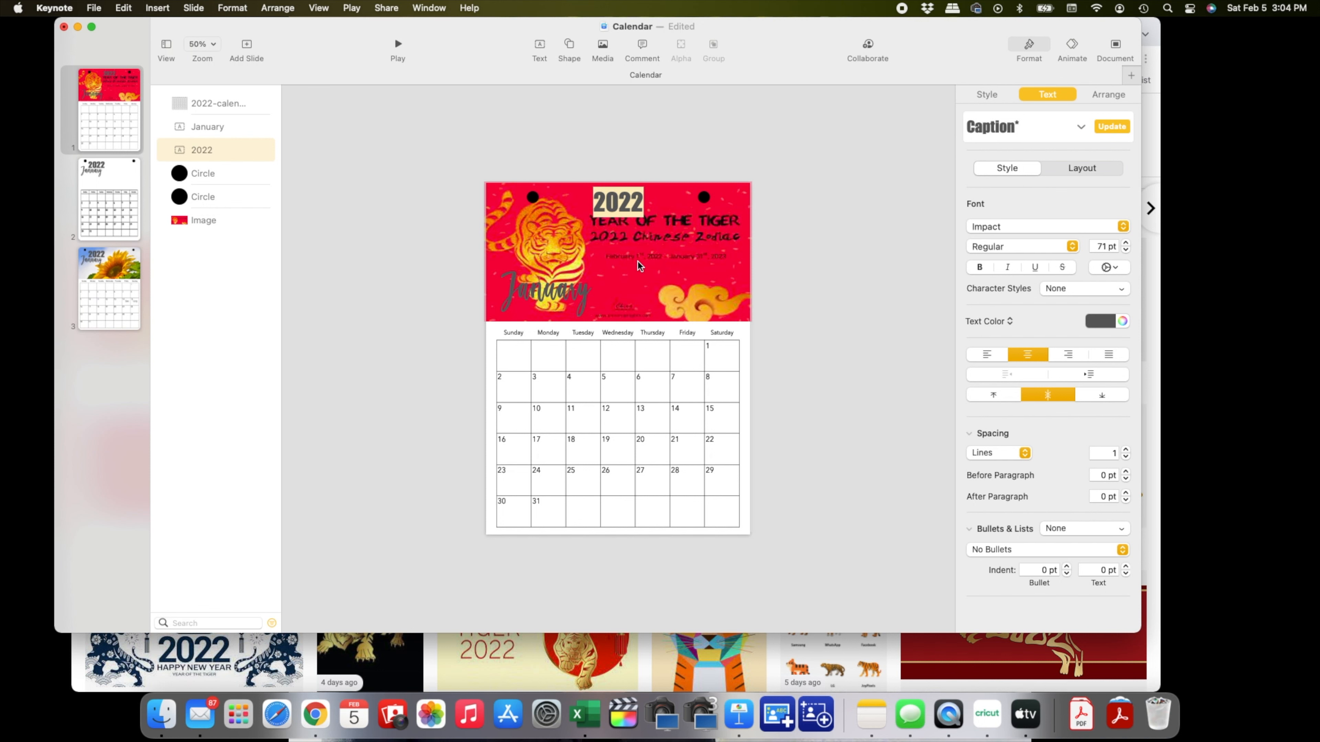
pyautogui.click(640, 275)
pyautogui.moveTo(620, 202); pyautogui.dragTo(619, 200)
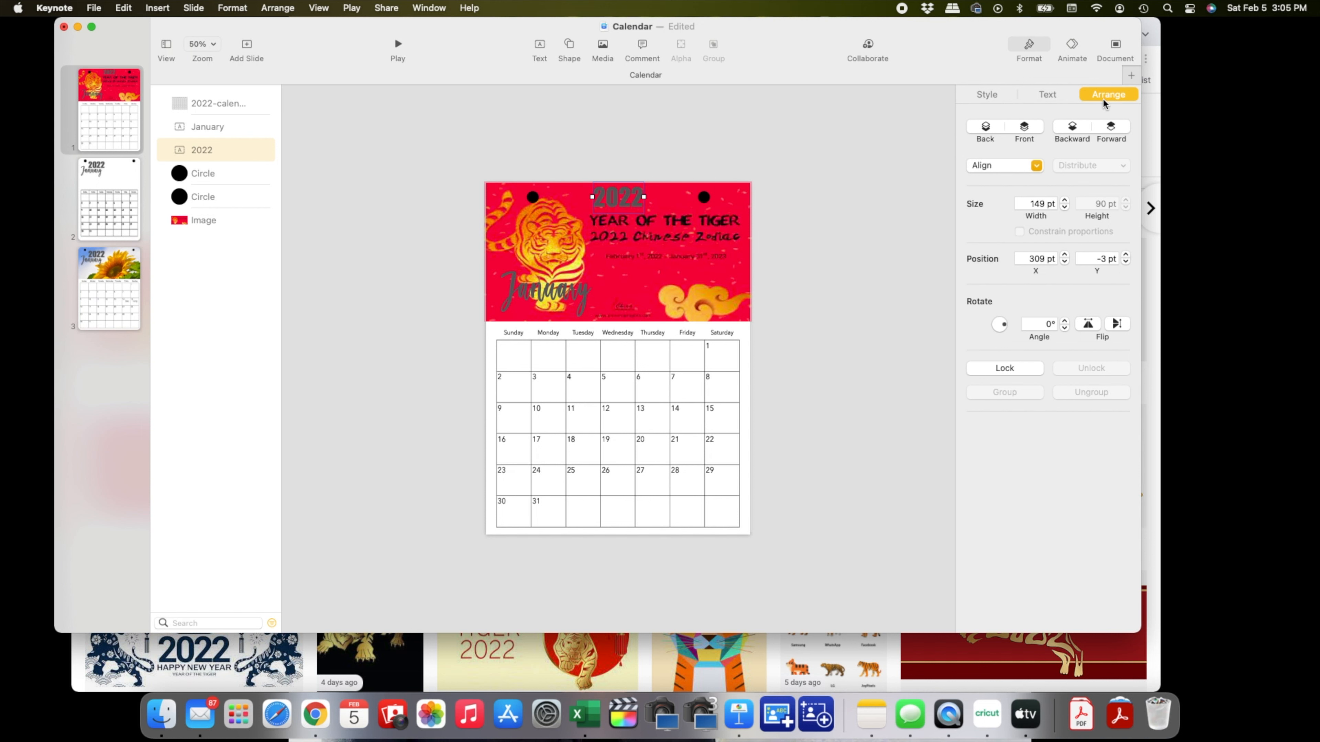
pyautogui.click(986, 128)
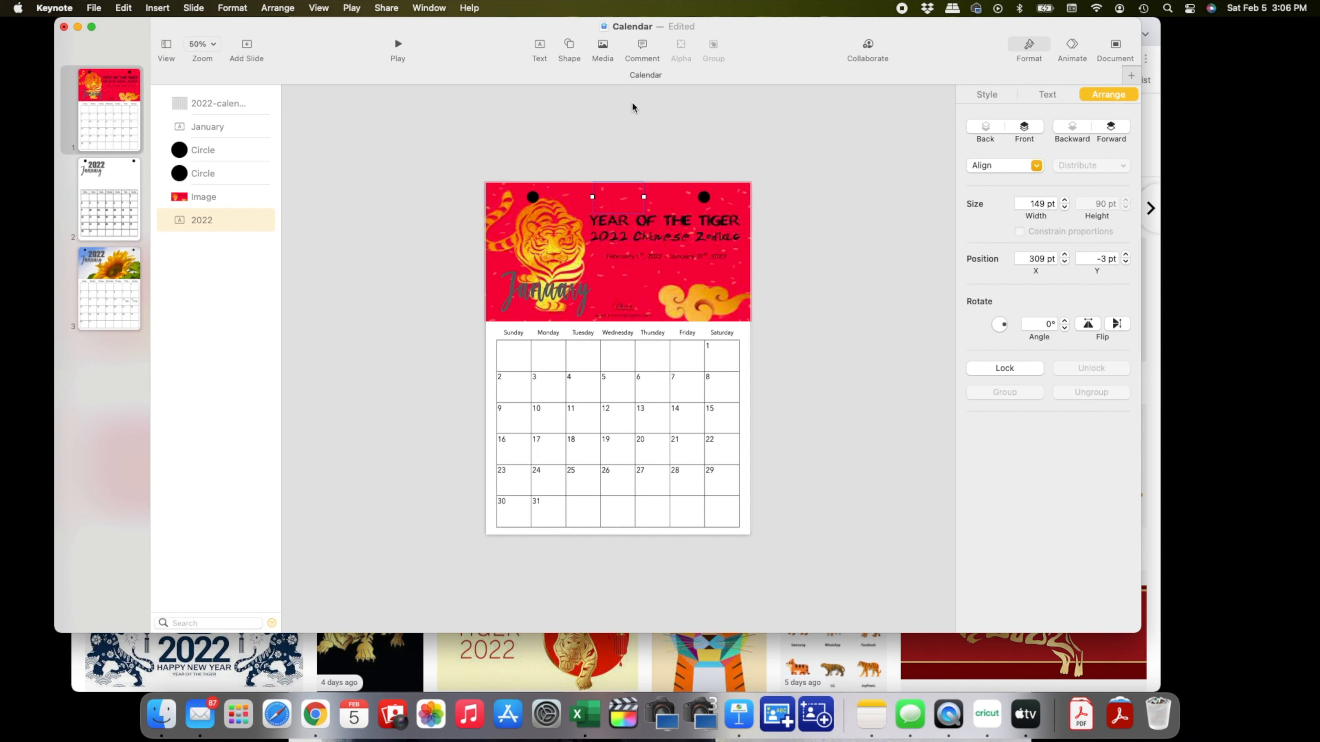
# - Add a text box containing the person's first name and place it in the January 15 cell at about X 649 pt, Y 683 pt
pyautogui.click(538, 46)
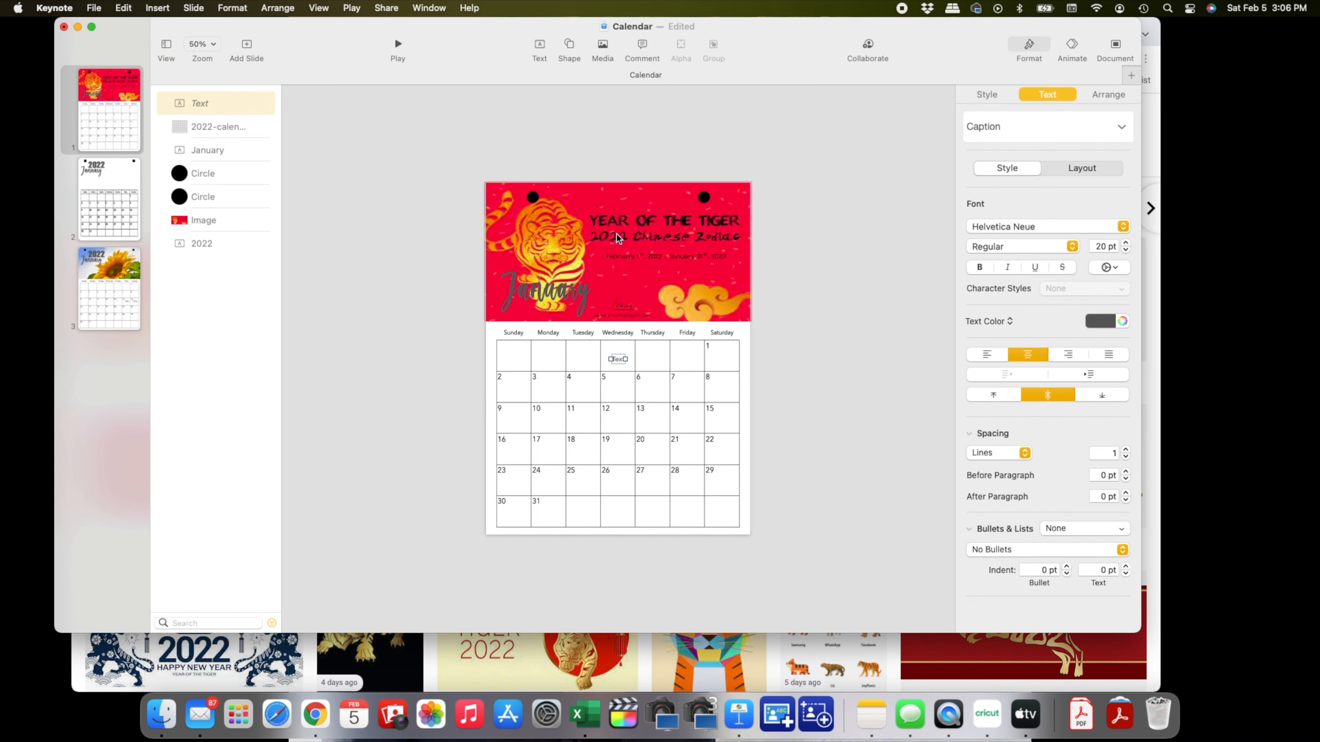
pyautogui.doubleClick(620, 358)
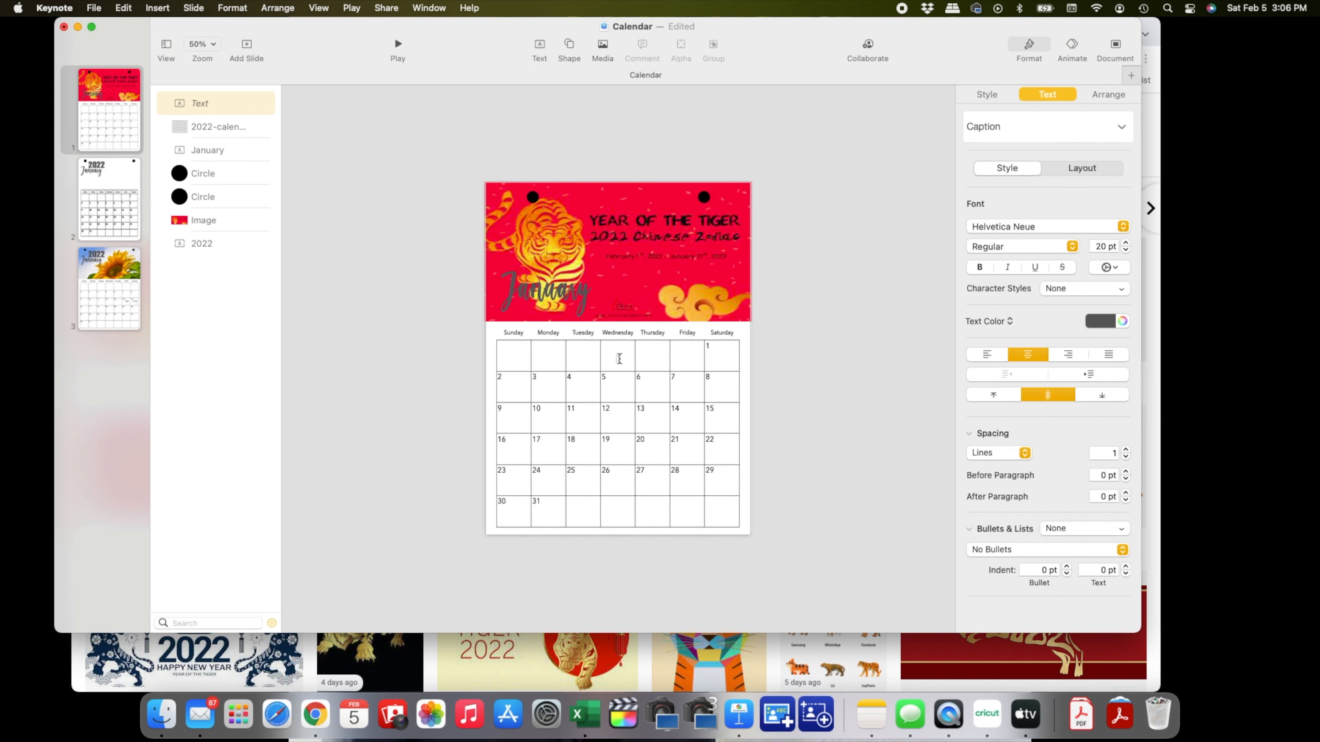
pyautogui.write('George')
pyautogui.click(756, 348)
pyautogui.moveTo(619, 359); pyautogui.dragTo(722, 426)
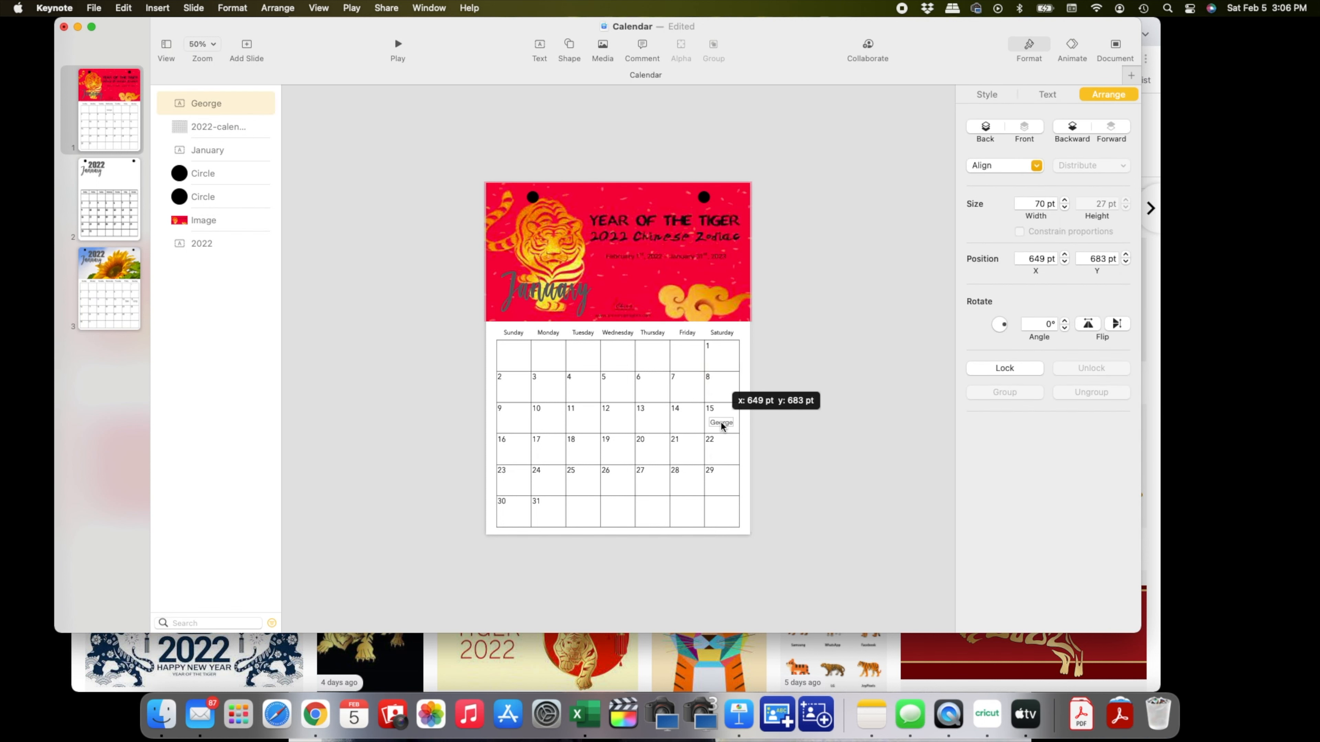
pyautogui.moveTo(722, 426); pyautogui.dragTo(722, 426)
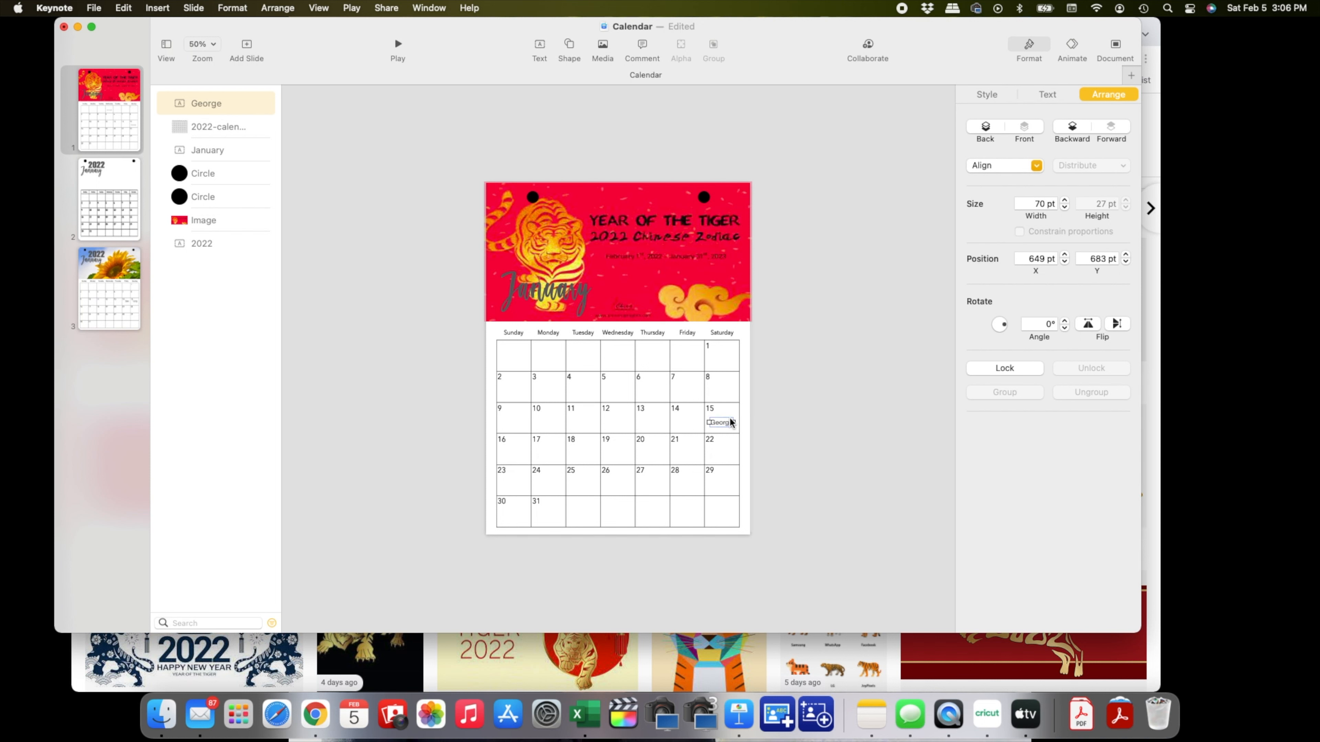
pyautogui.click(787, 430)
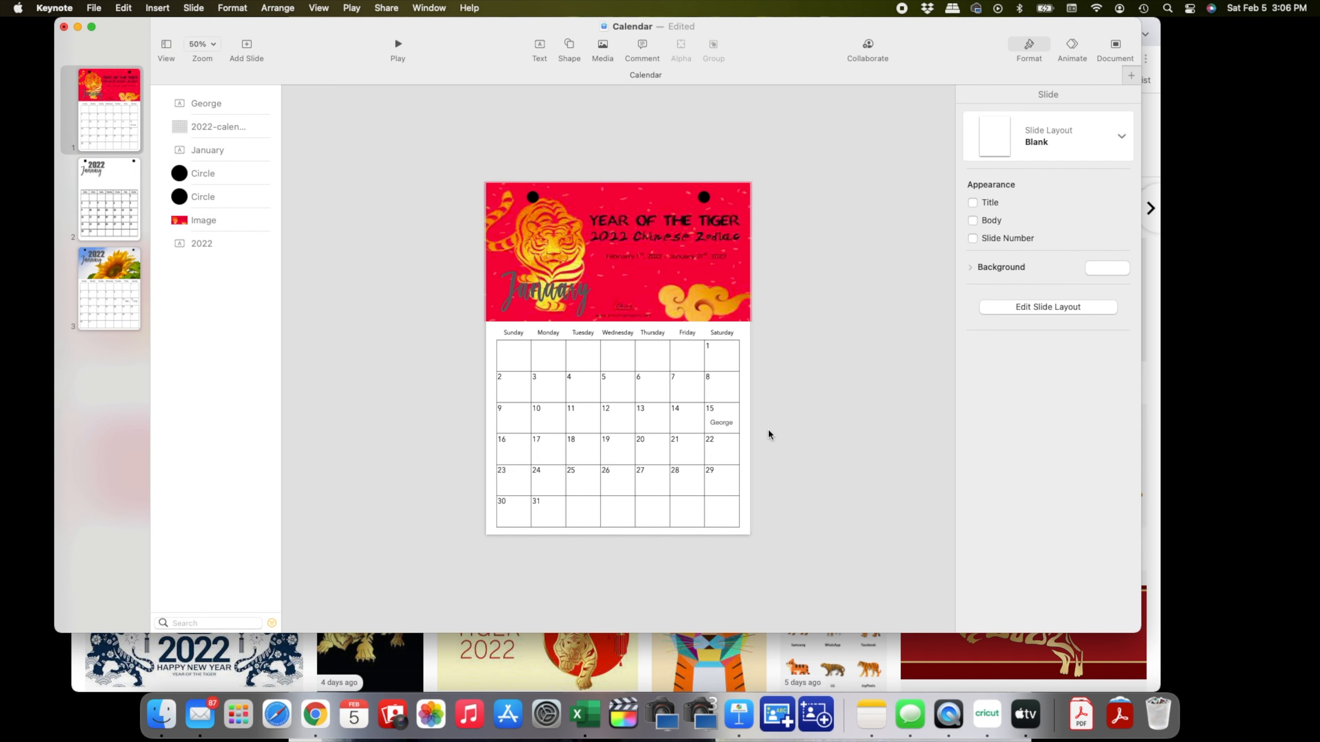
# - Try the Herr Von Muellerhoff font on the name in the January 15 cell and settle on SUNRISE MINIMALIST
pyautogui.doubleClick(723, 422)
pyautogui.doubleClick(723, 422)
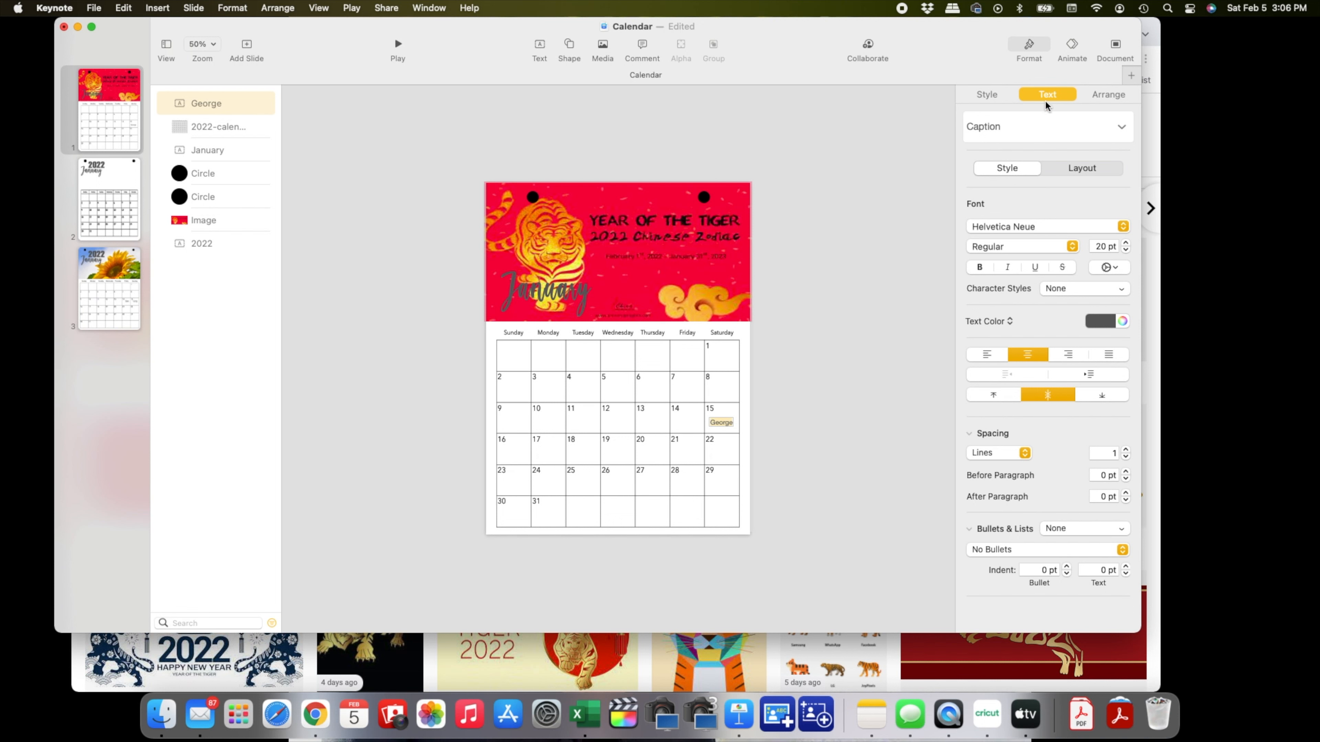
pyautogui.click(1042, 227)
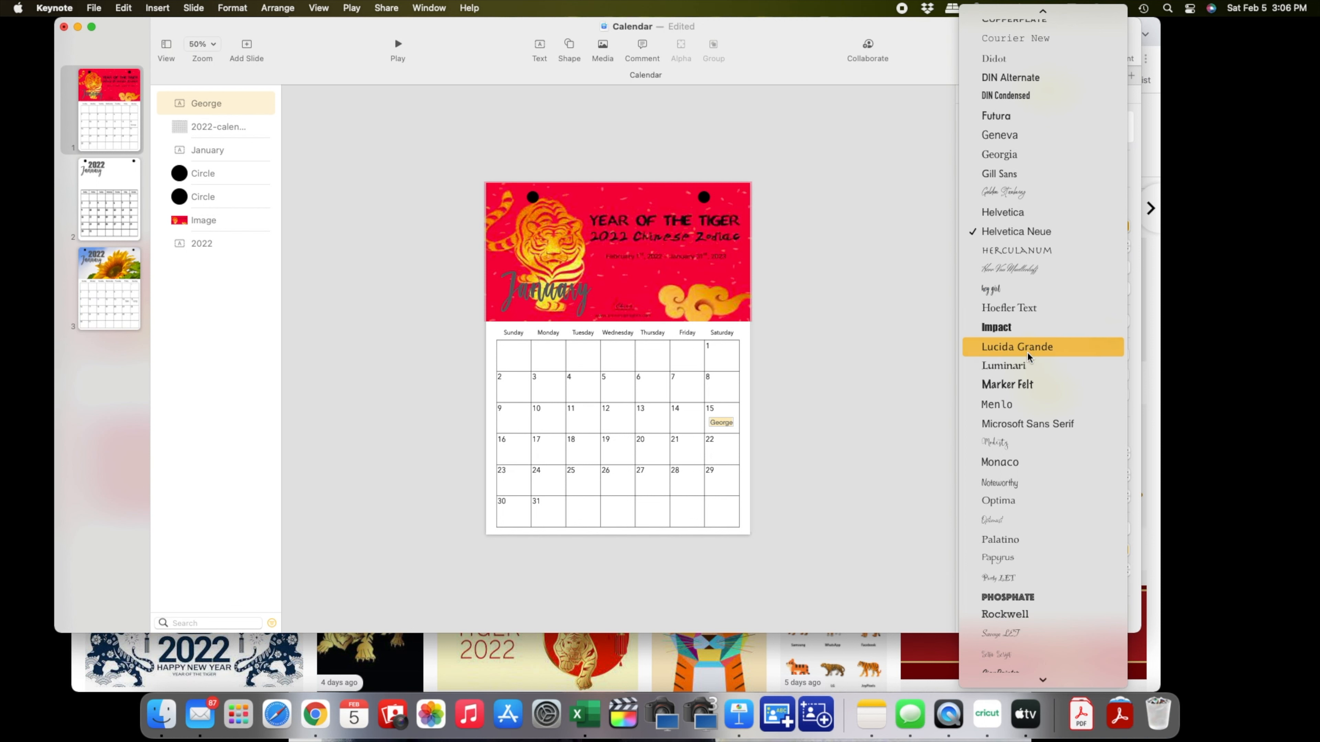
pyautogui.scroll(-5, 1027, 364)
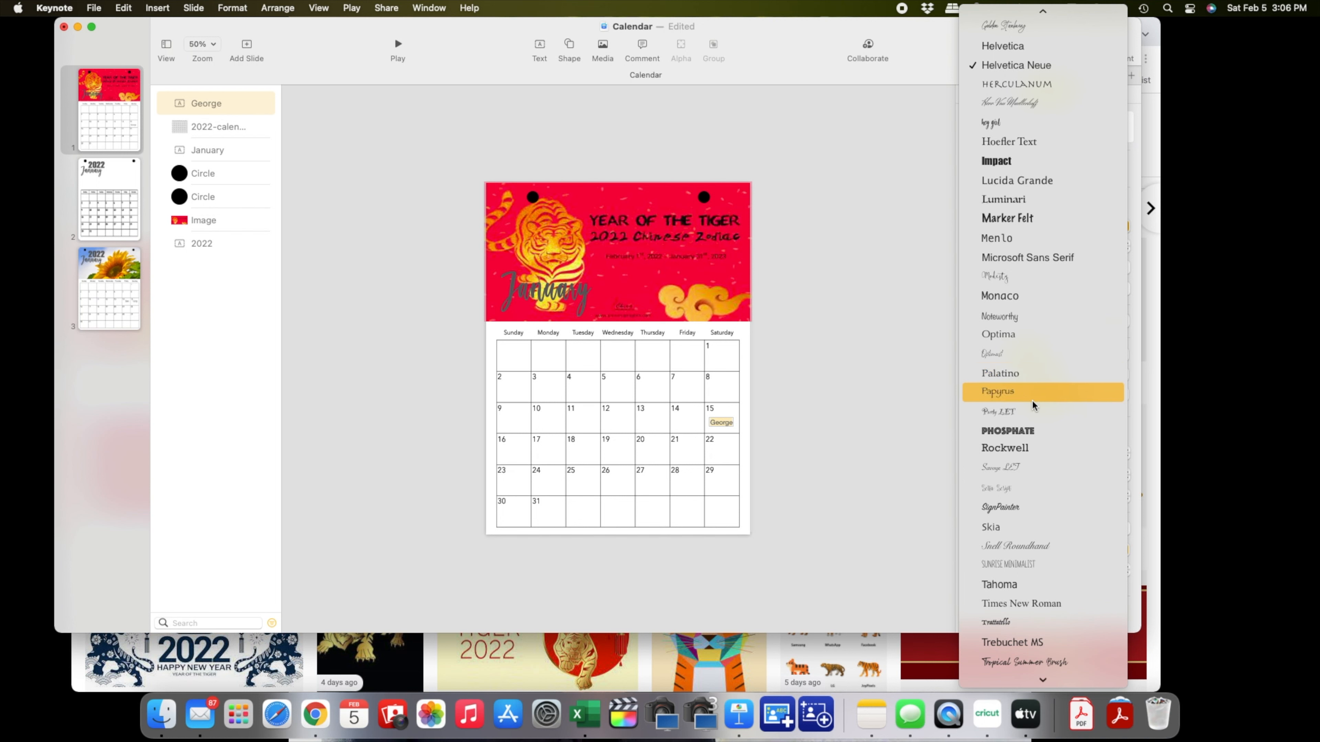
pyautogui.scroll(-3, 1027, 399)
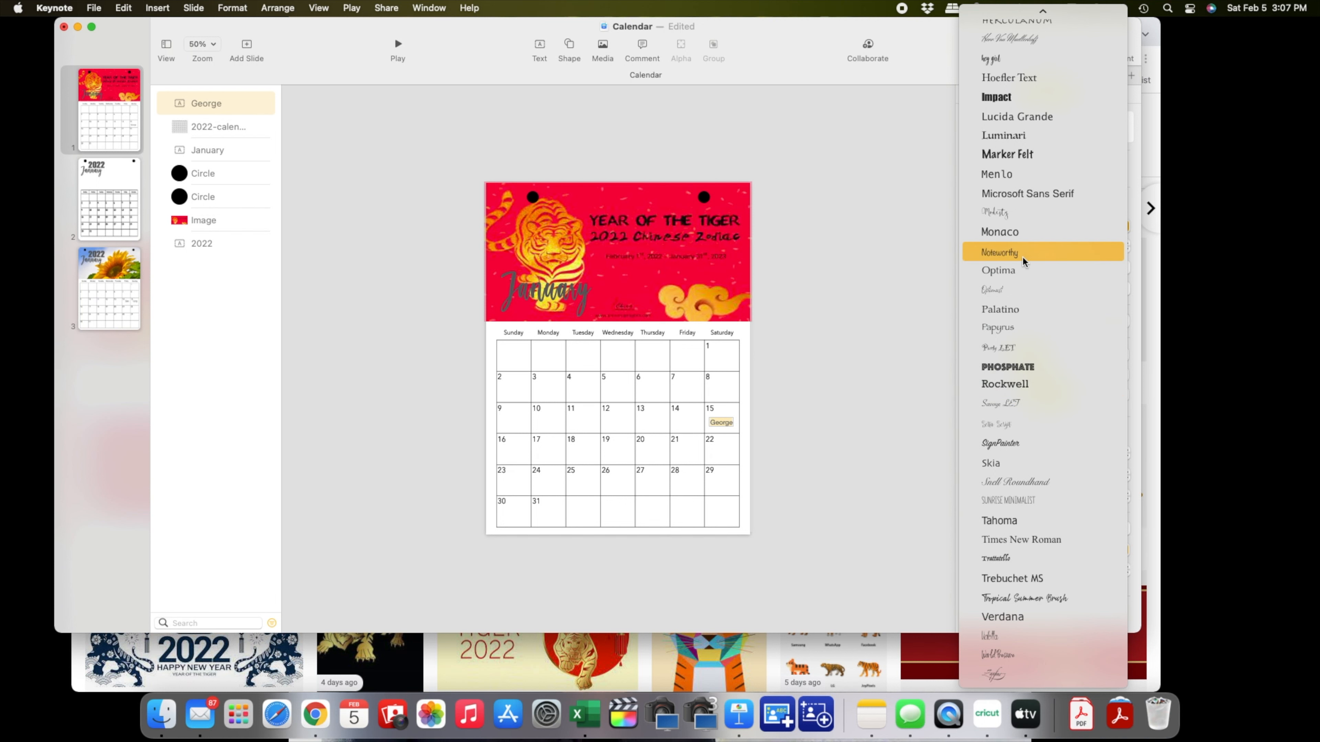
pyautogui.scroll(5, 1013, 254)
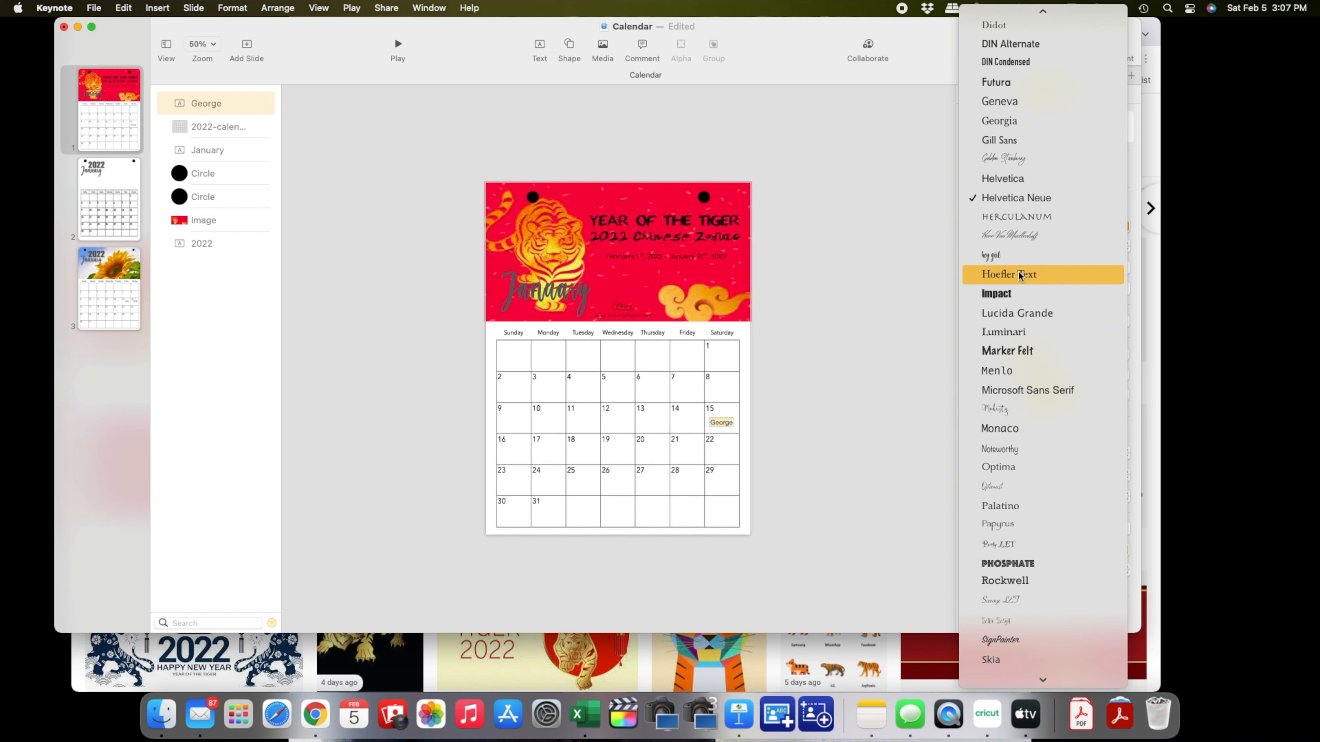
pyautogui.click(1013, 235)
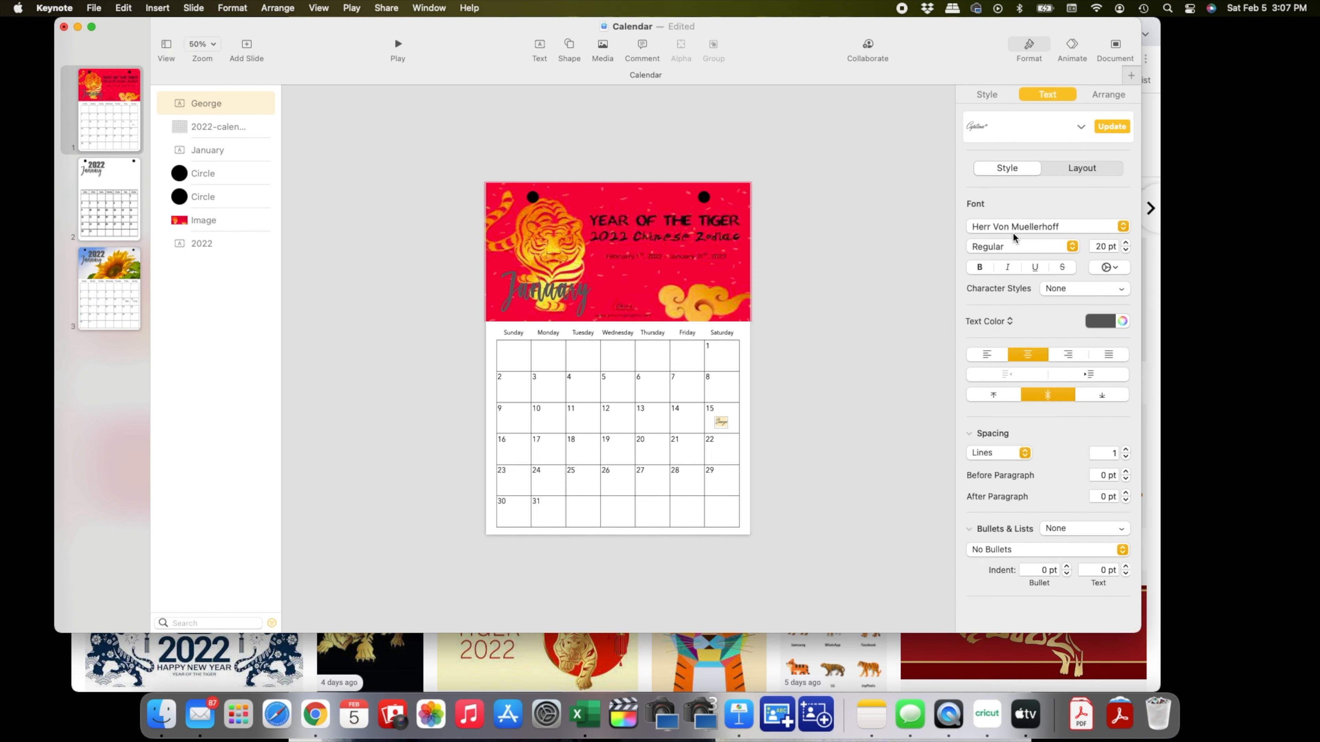
pyautogui.click(1031, 227)
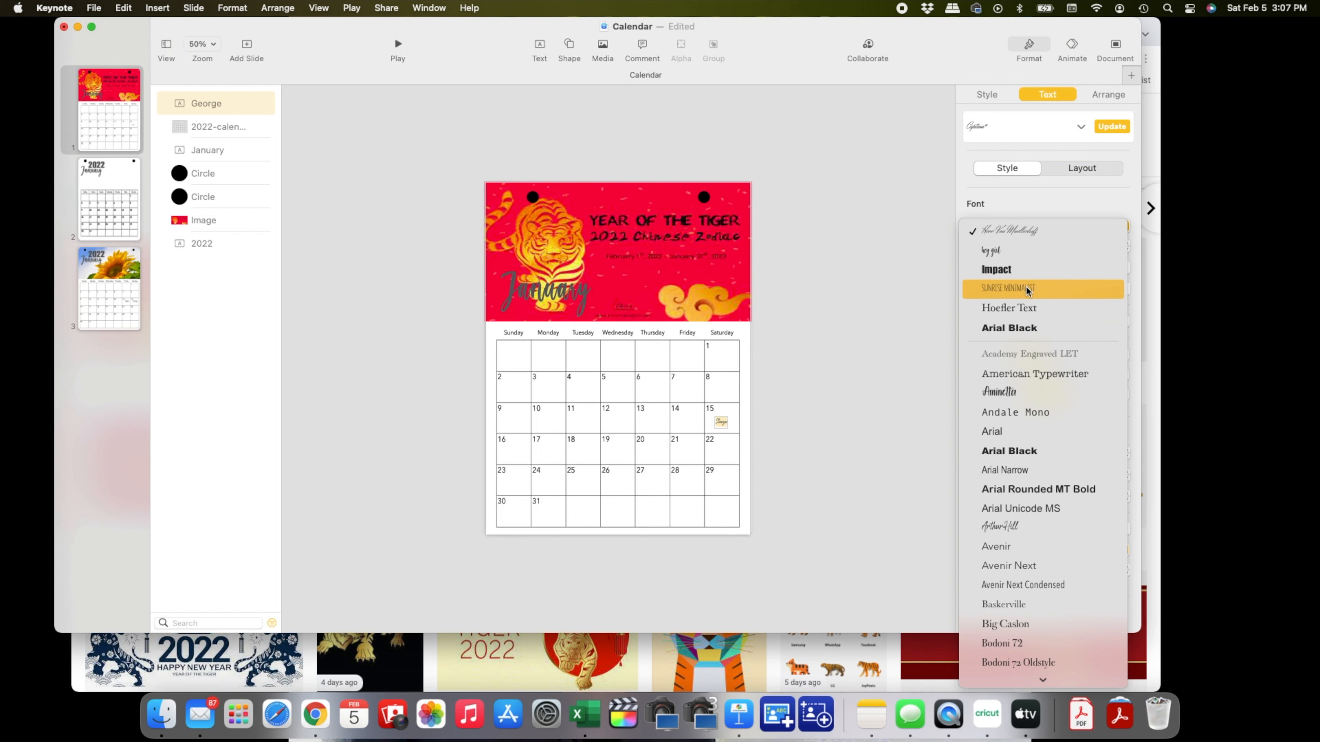
pyautogui.click(1046, 287)
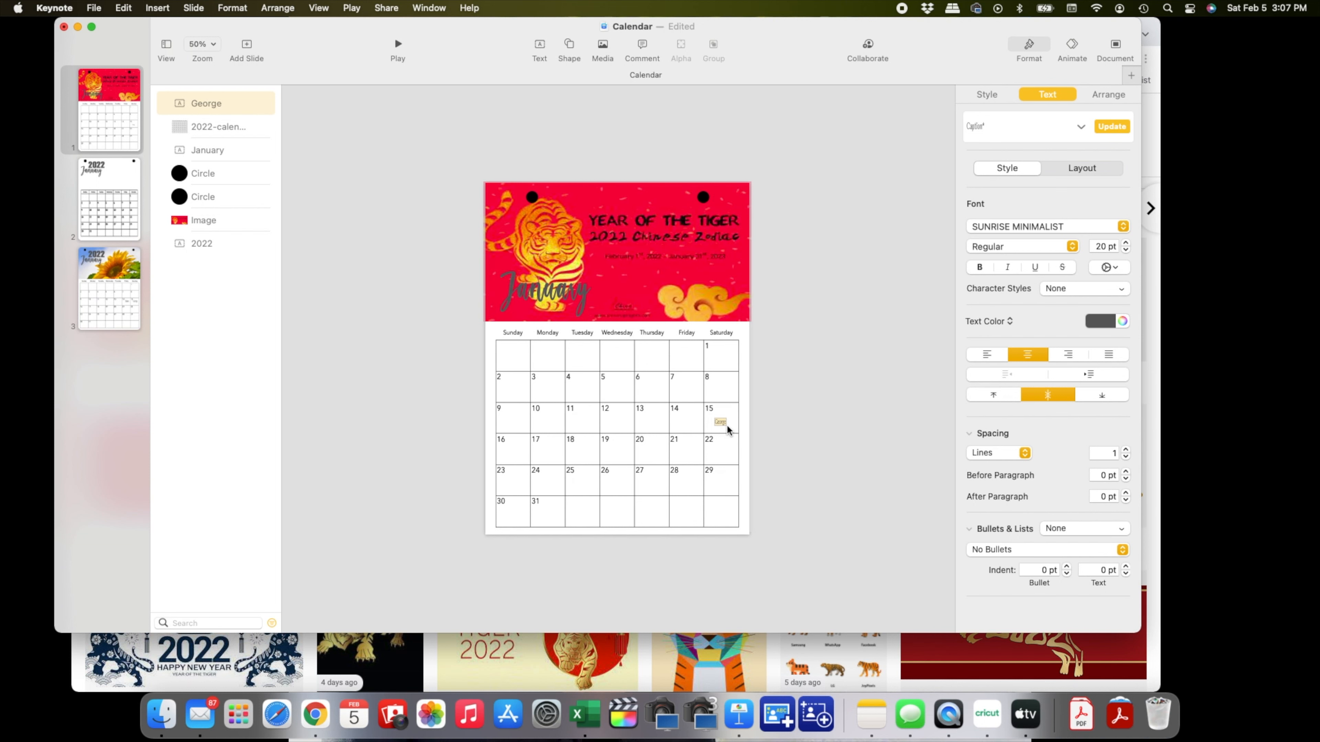
# - Set the font size of the name in the January 15 cell to 35 pt
pyautogui.click(1125, 243)
pyautogui.click(1125, 242)
pyautogui.click(1126, 242)
pyautogui.click(1125, 242)
pyautogui.click(1126, 243)
pyautogui.click(1125, 242)
pyautogui.click(1125, 243)
pyautogui.click(1125, 243)
pyautogui.click(1125, 243)
pyautogui.click(1126, 244)
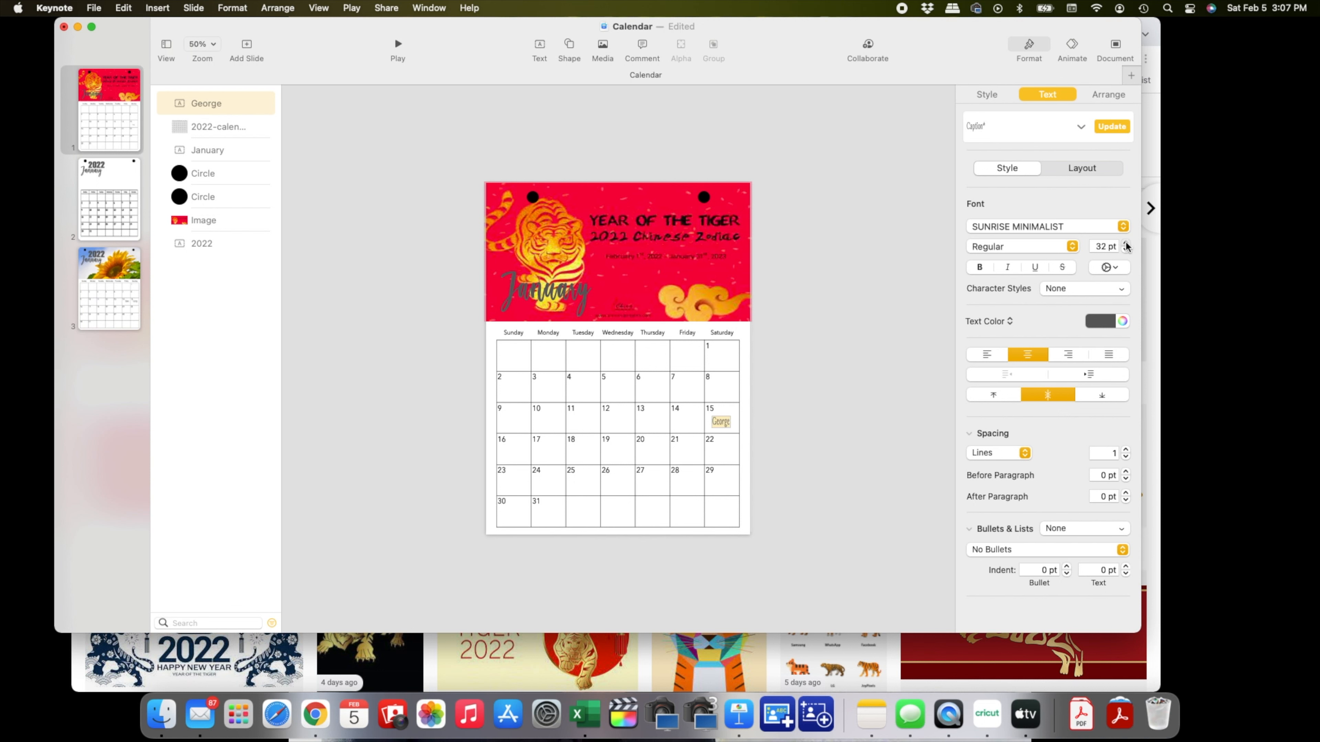
pyautogui.click(1125, 243)
pyautogui.click(1126, 244)
pyautogui.click(1126, 243)
pyautogui.click(1125, 243)
pyautogui.click(1125, 244)
pyautogui.click(1126, 252)
pyautogui.click(1125, 252)
# - Open the print settings and set the page attributes to Portrait orientation
pyautogui.press('super+p')
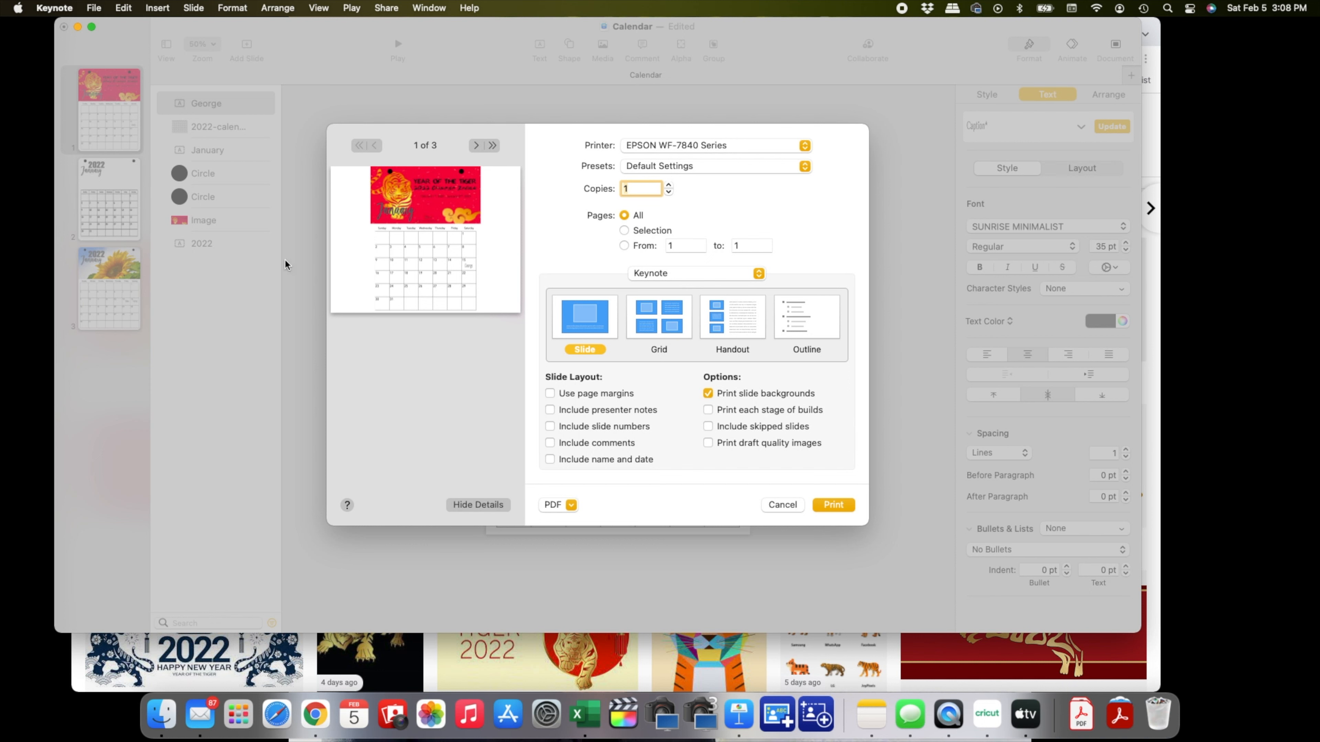
pyautogui.click(758, 275)
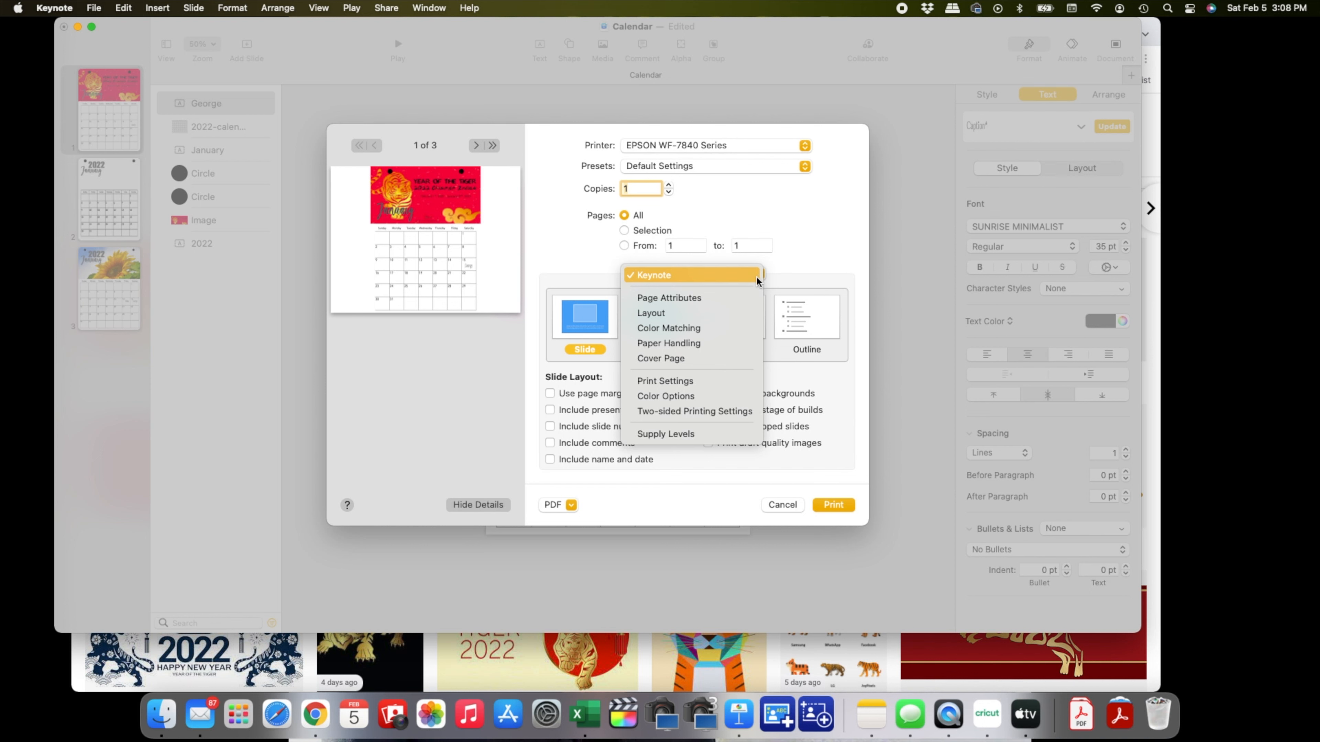
pyautogui.click(715, 301)
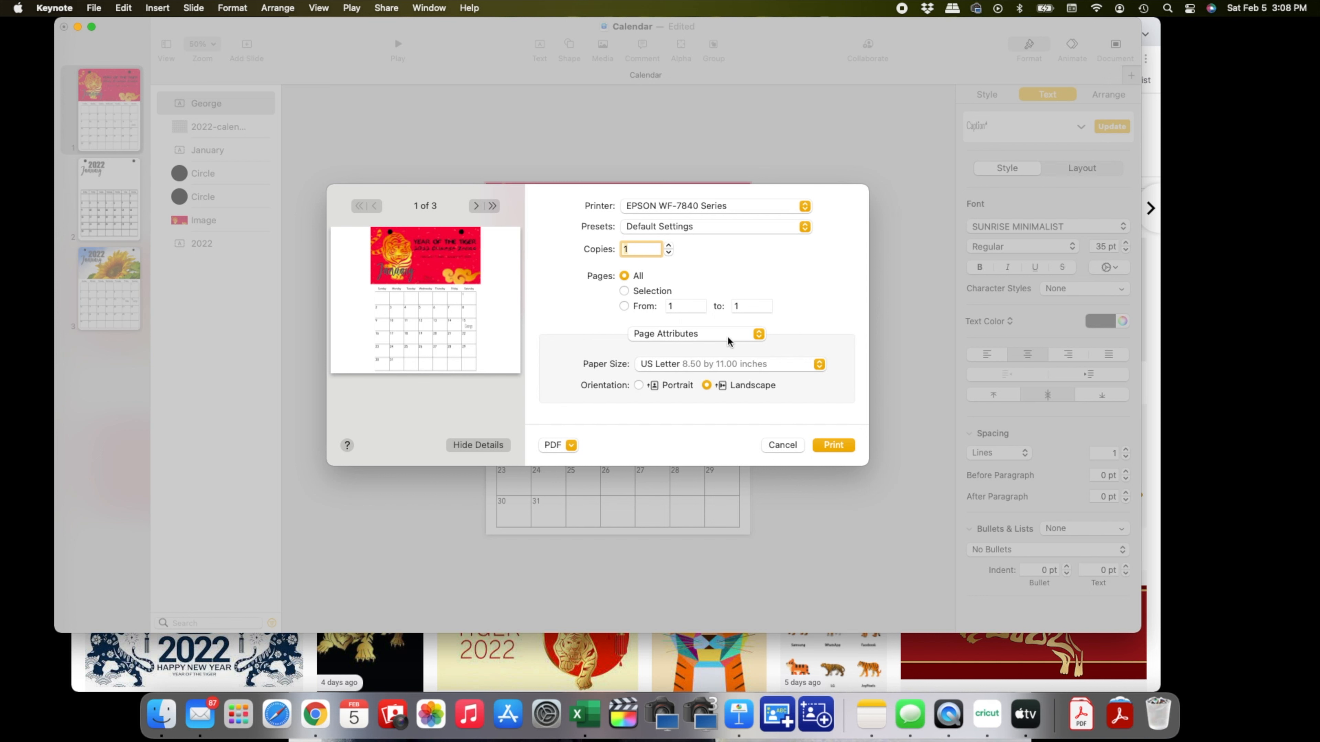
pyautogui.click(638, 386)
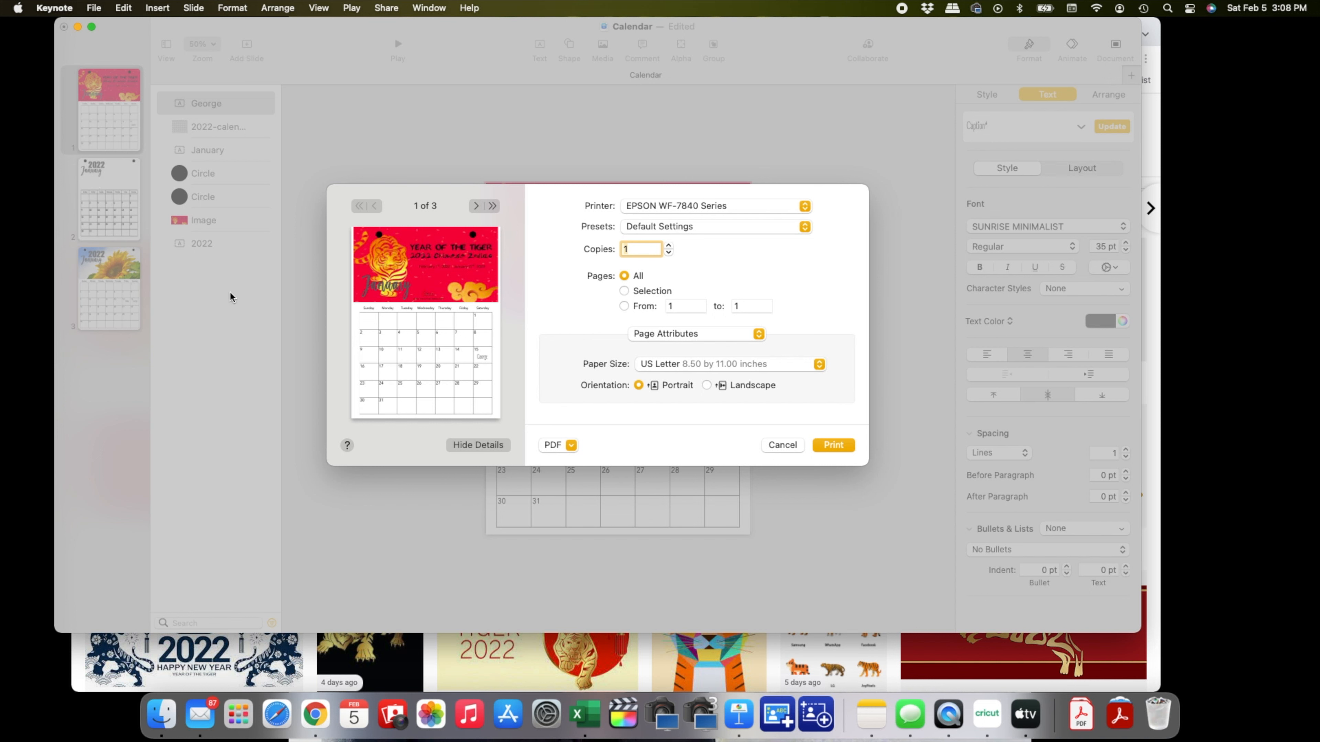
# - Limit the print job to the selected slide and print one copy
pyautogui.click(624, 291)
pyautogui.click(624, 306)
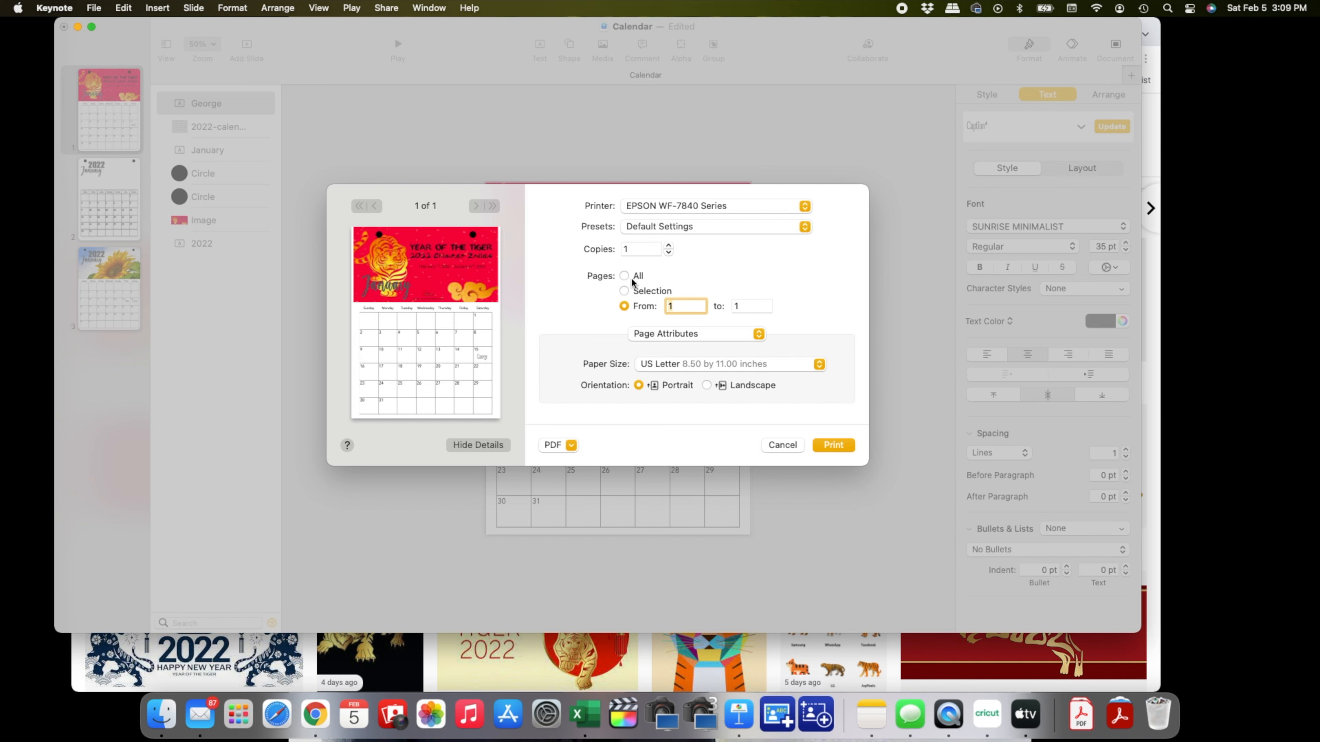
pyautogui.click(624, 290)
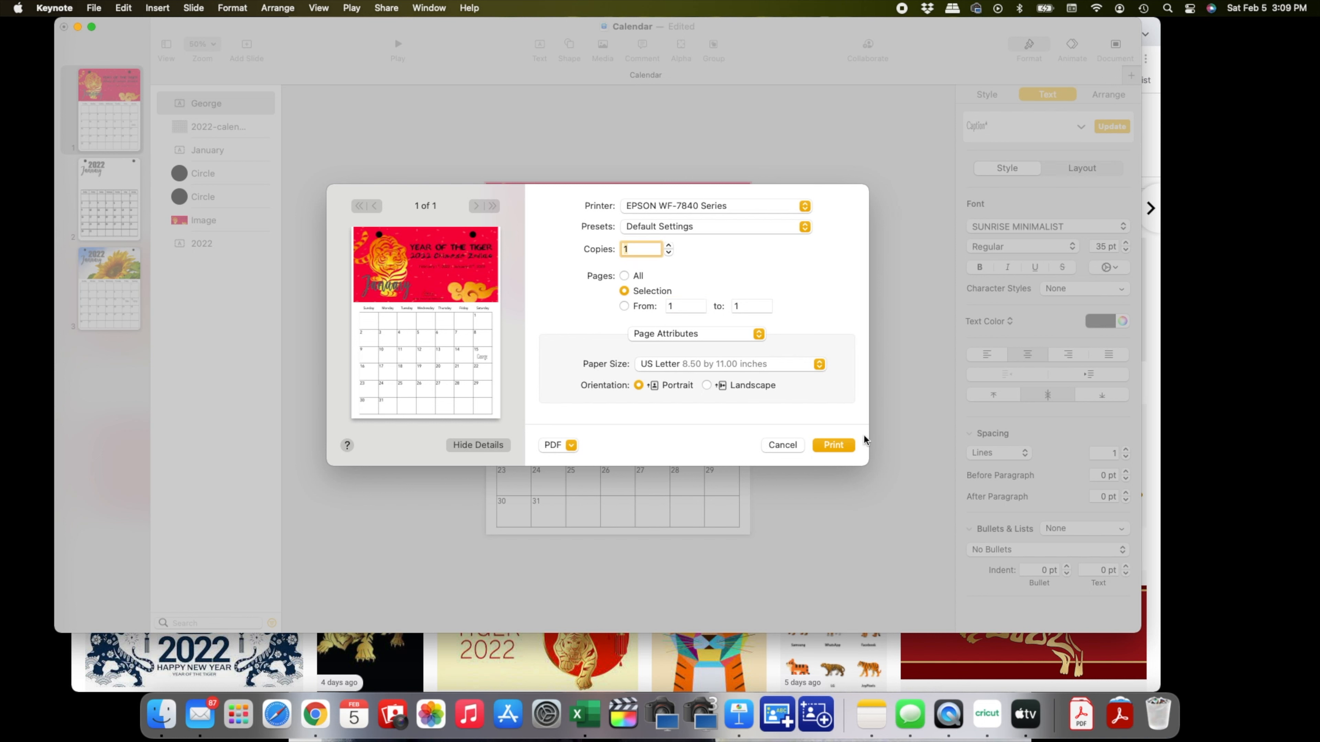
pyautogui.click(828, 443)
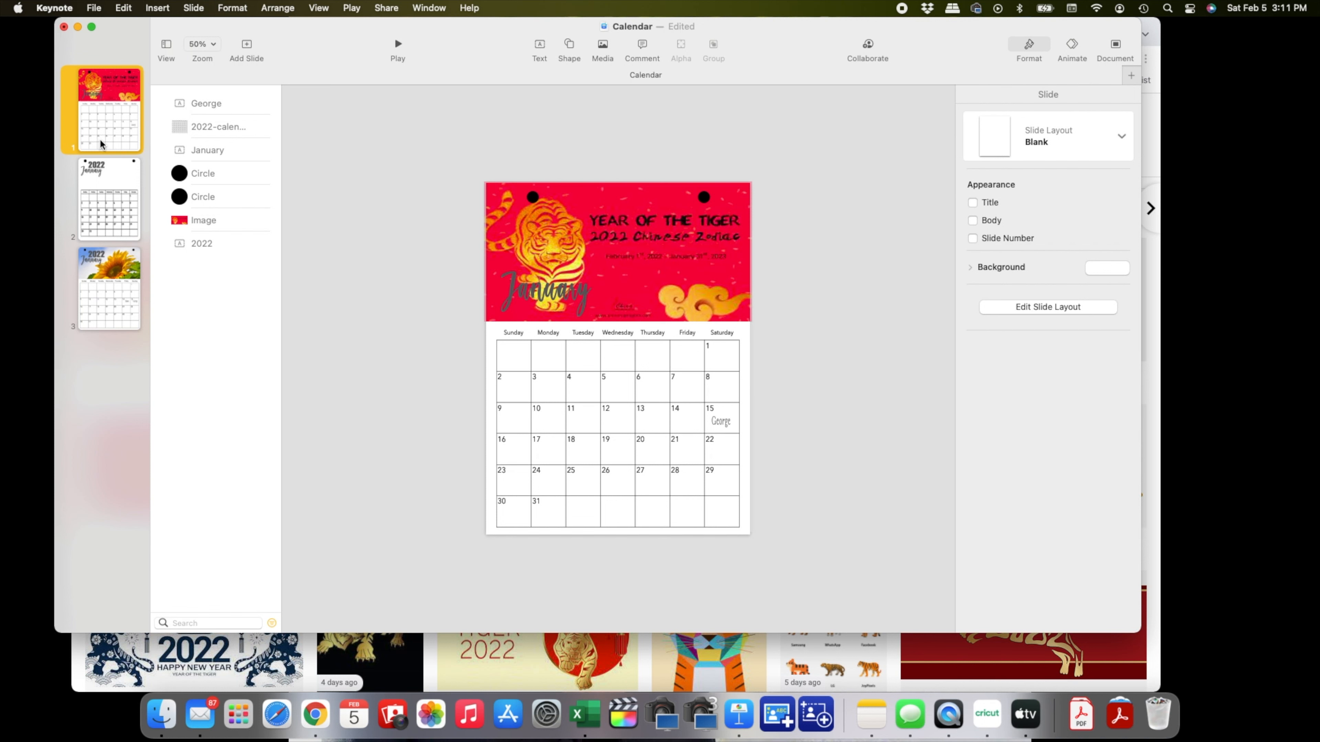
# - Duplicate the tiger calendar slide and delete the header image from the copy
pyautogui.rightClick(100, 138)
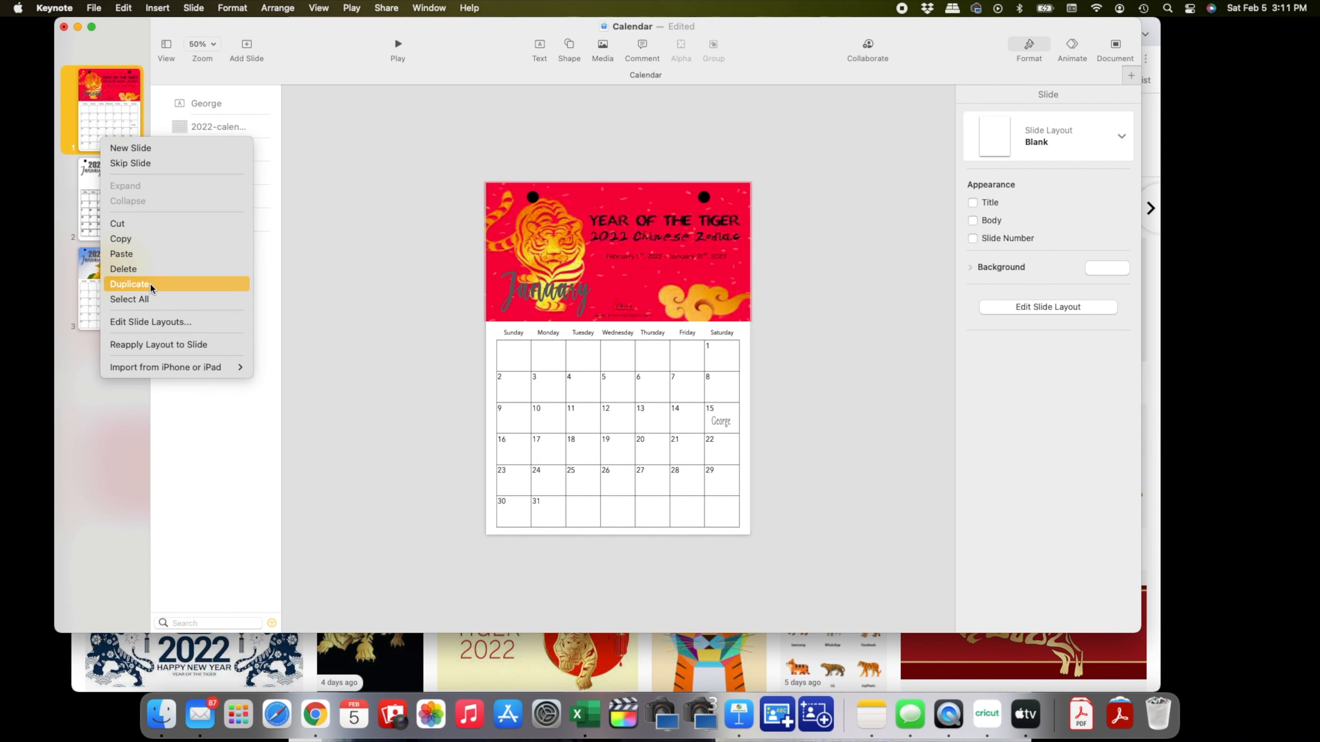
pyautogui.click(132, 284)
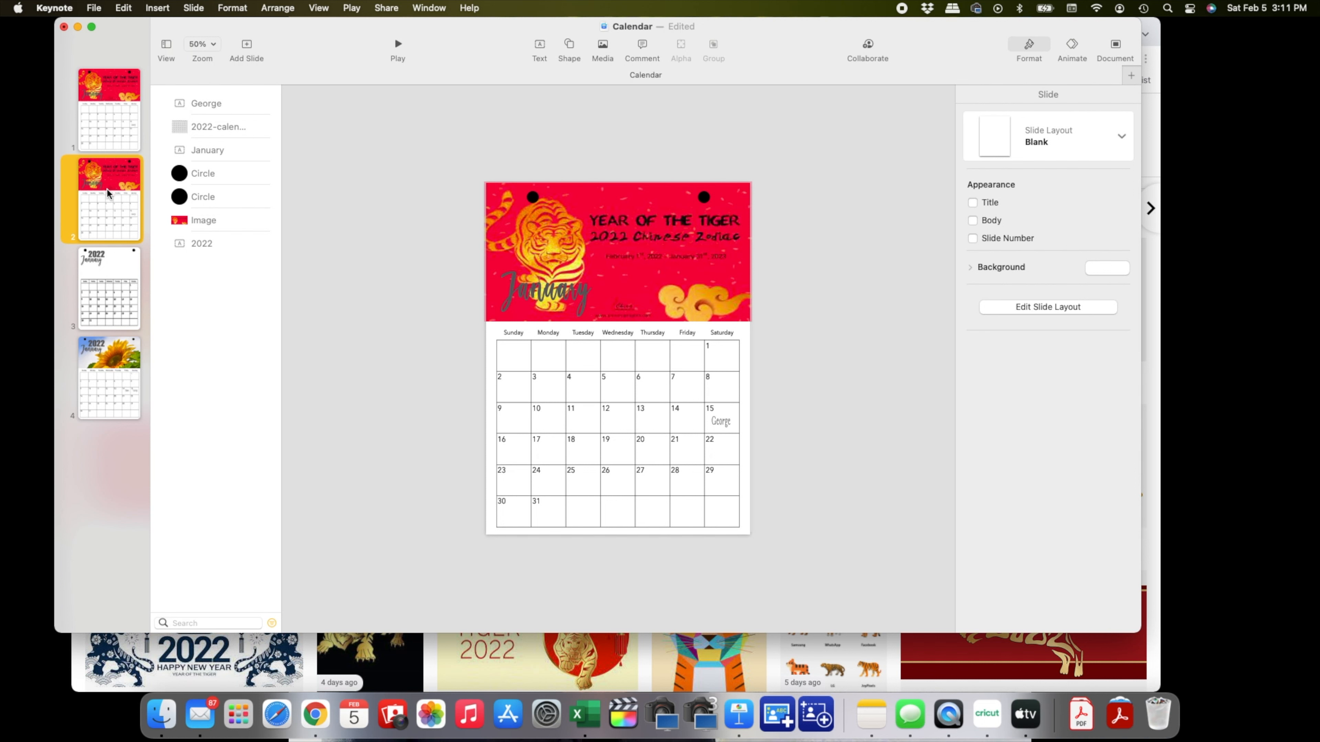
pyautogui.click(203, 221)
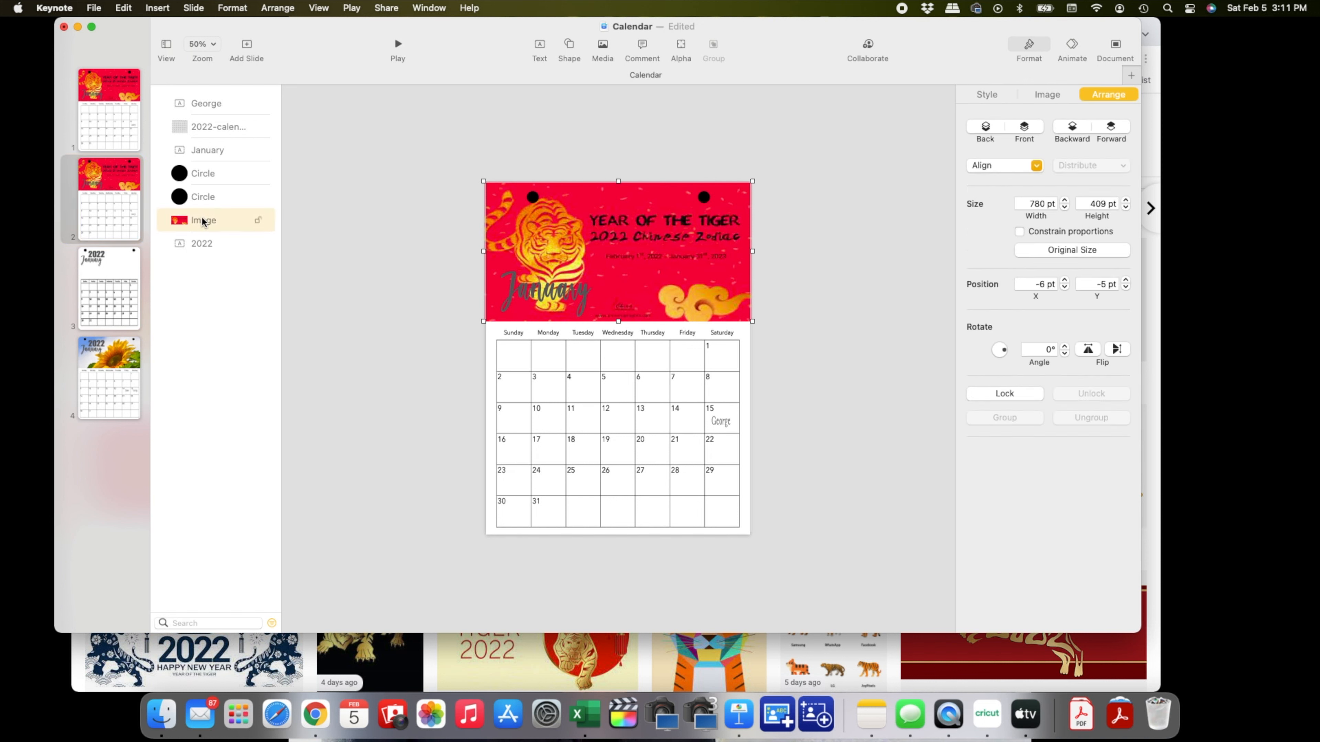
pyautogui.press('Delete')
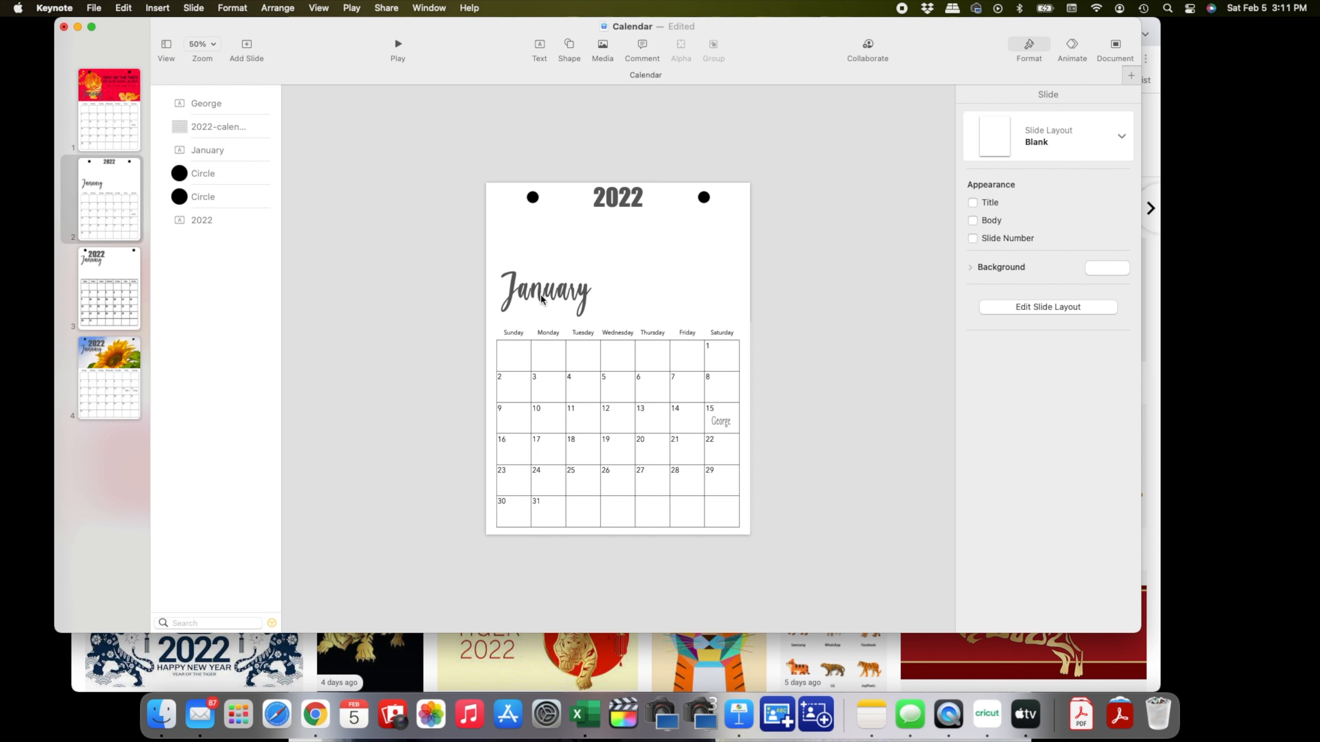
# - On the duplicated slide, move the January title up and place the 2022 title just above it at about X 171 pt, Y 19 pt
pyautogui.moveTo(547, 294); pyautogui.dragTo(549, 232)
pyautogui.moveTo(623, 205); pyautogui.dragTo(583, 207)
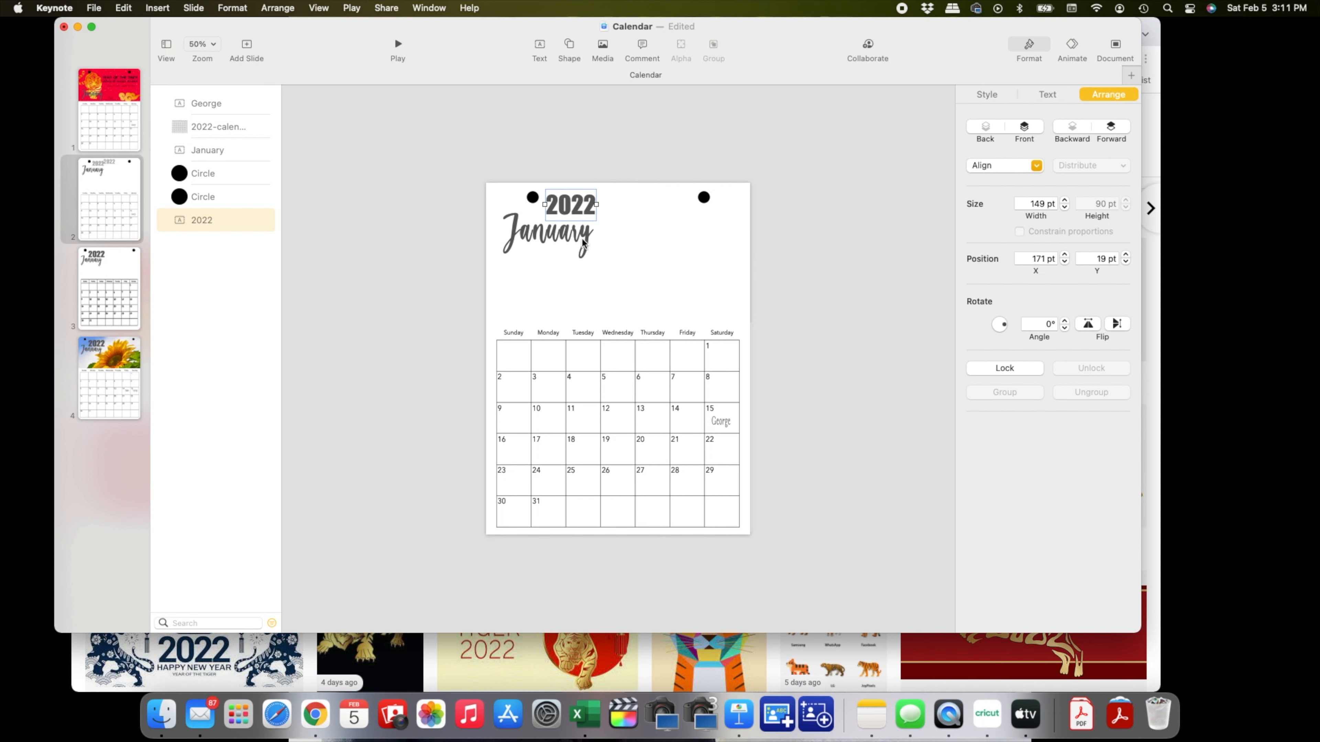
# - Change the January title on the duplicated slide to read February
pyautogui.click(543, 234)
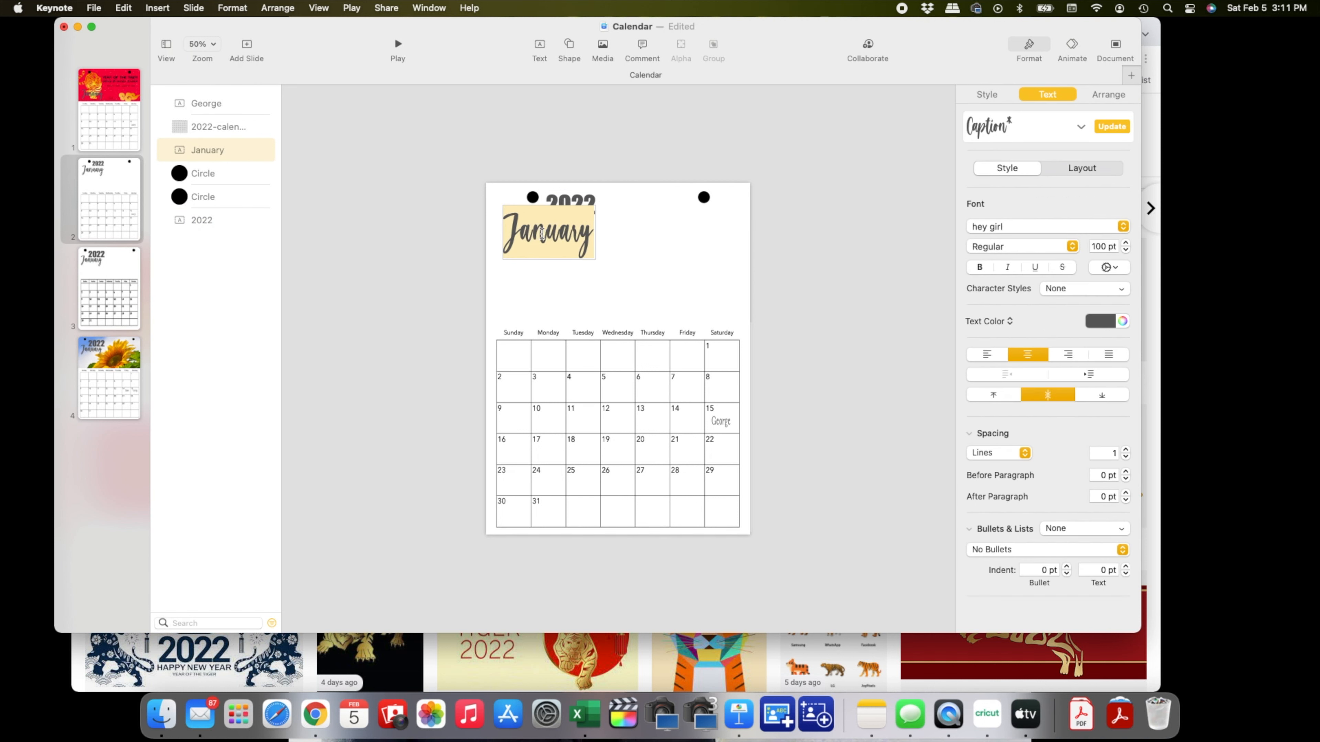
pyautogui.click(543, 234)
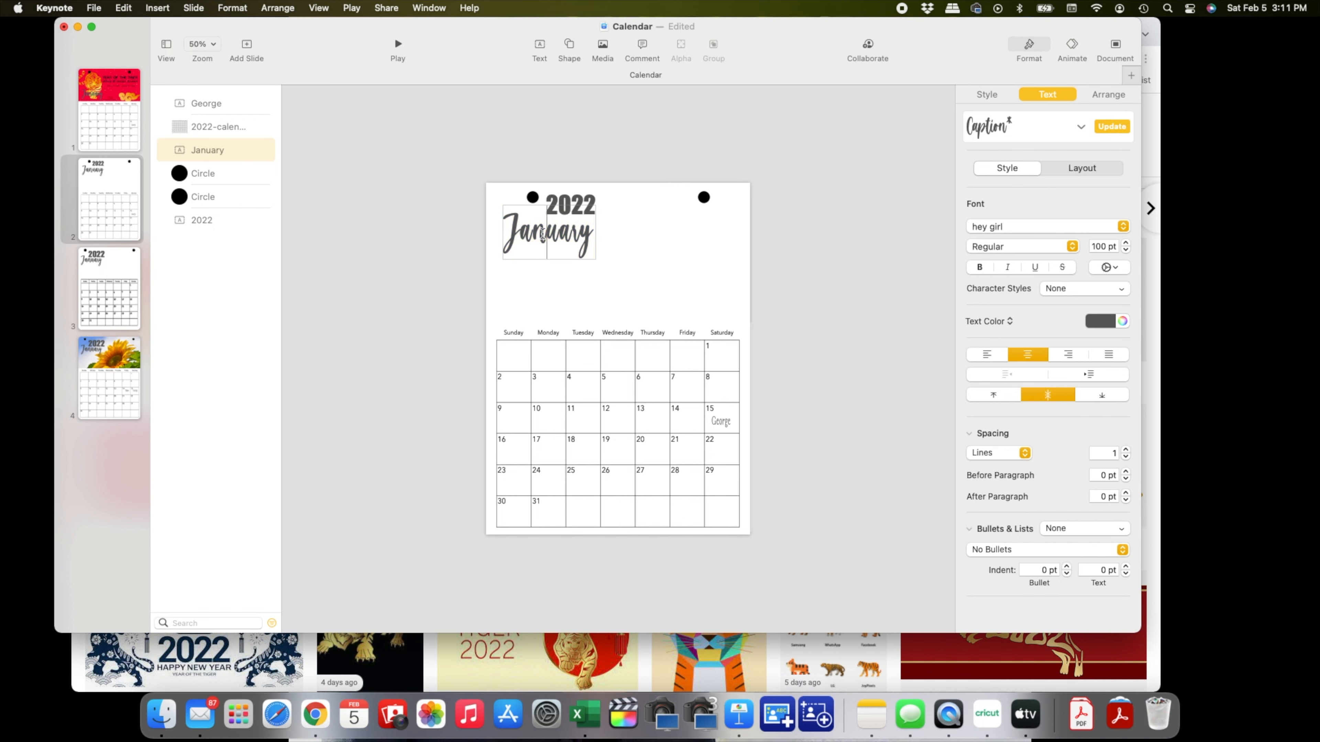
pyautogui.press('BackSpace')
pyautogui.press('BackSpace')
pyautogui.press('BackSpace')
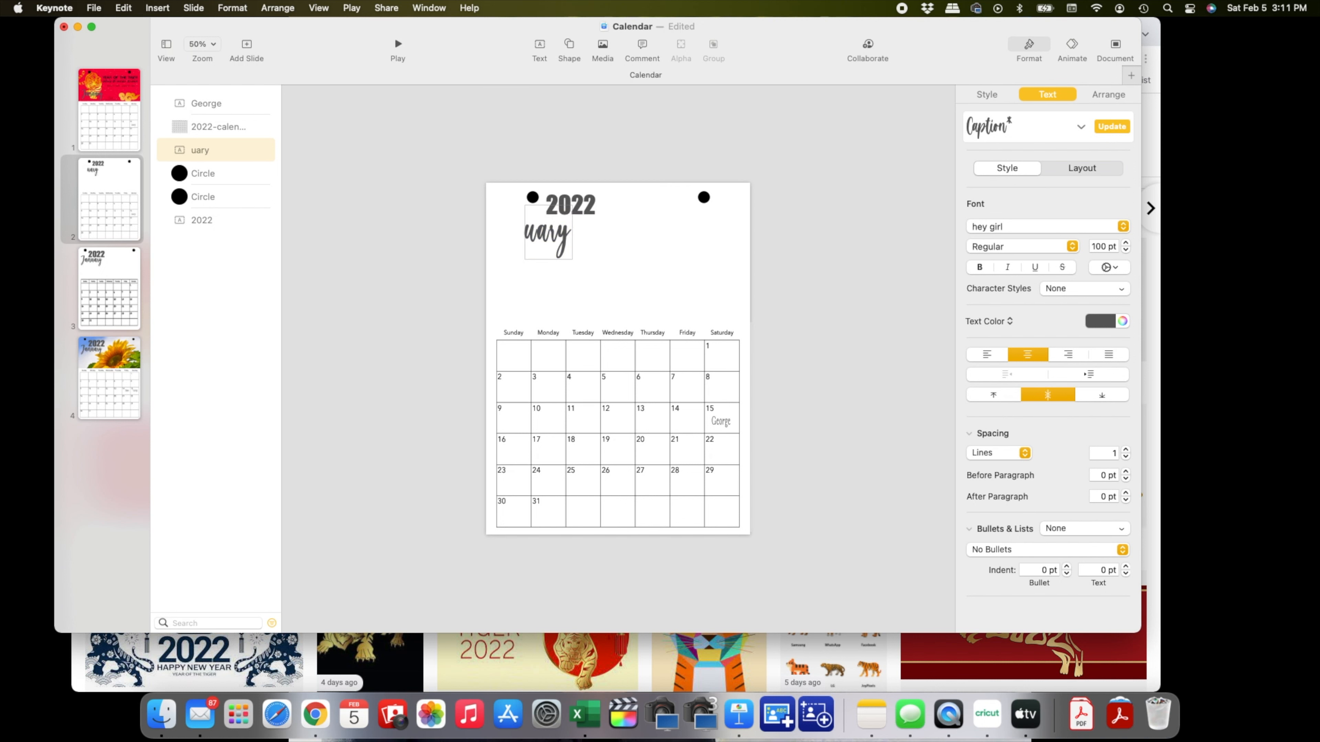
pyautogui.write('Fru')
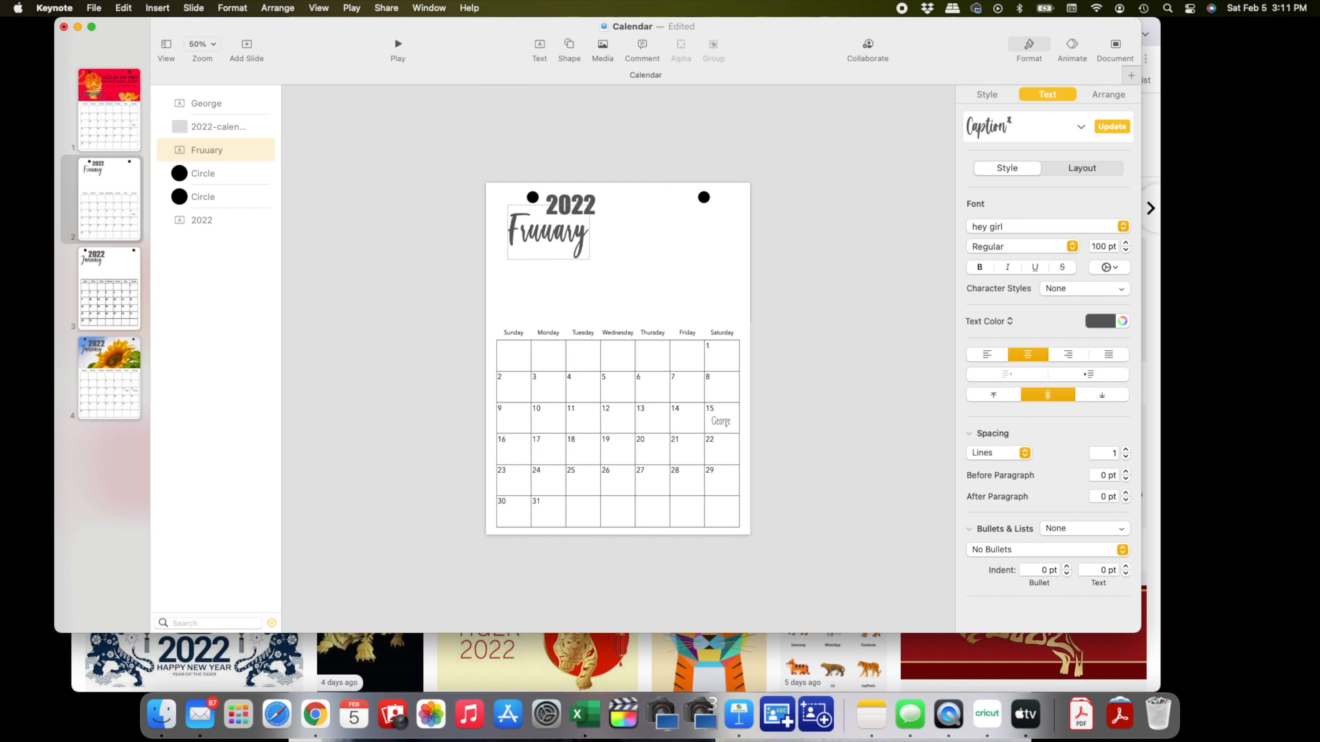
pyautogui.press('BackSpace')
pyautogui.press('BackSpace')
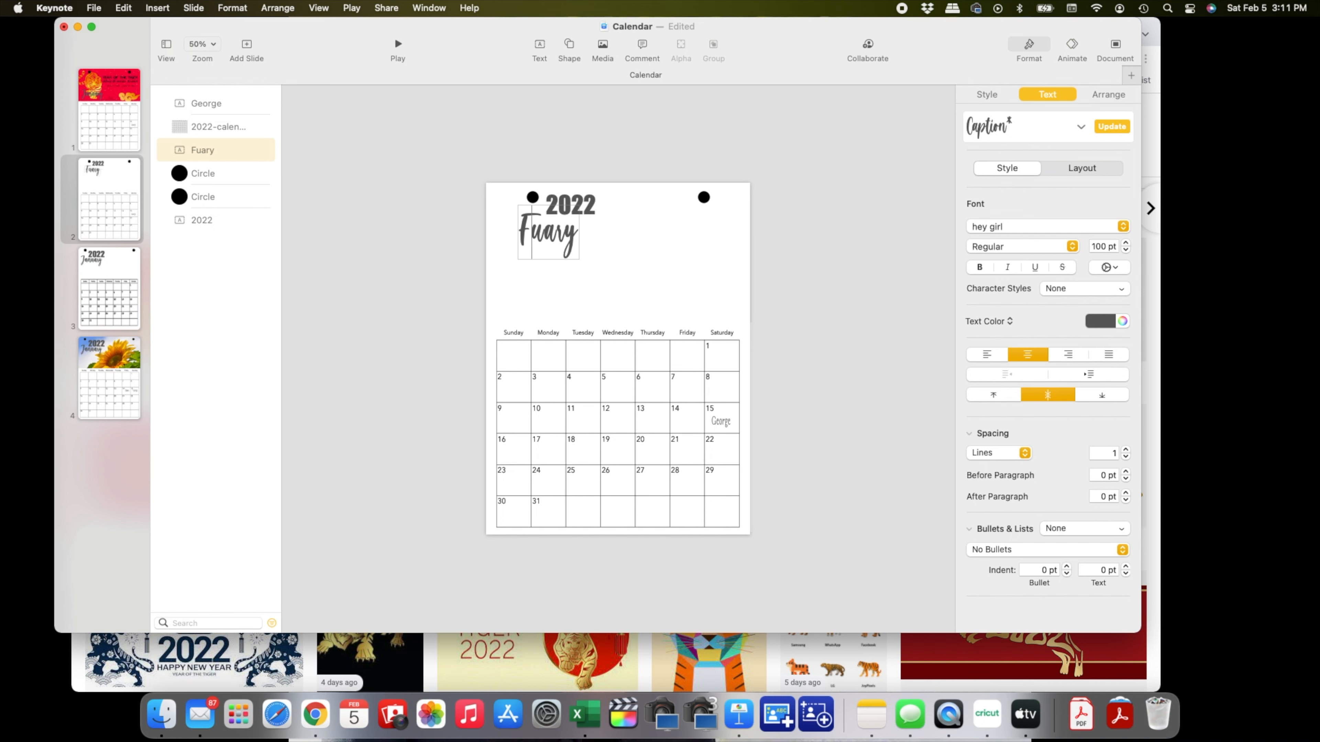
pyautogui.write('e')
pyautogui.write('bru')
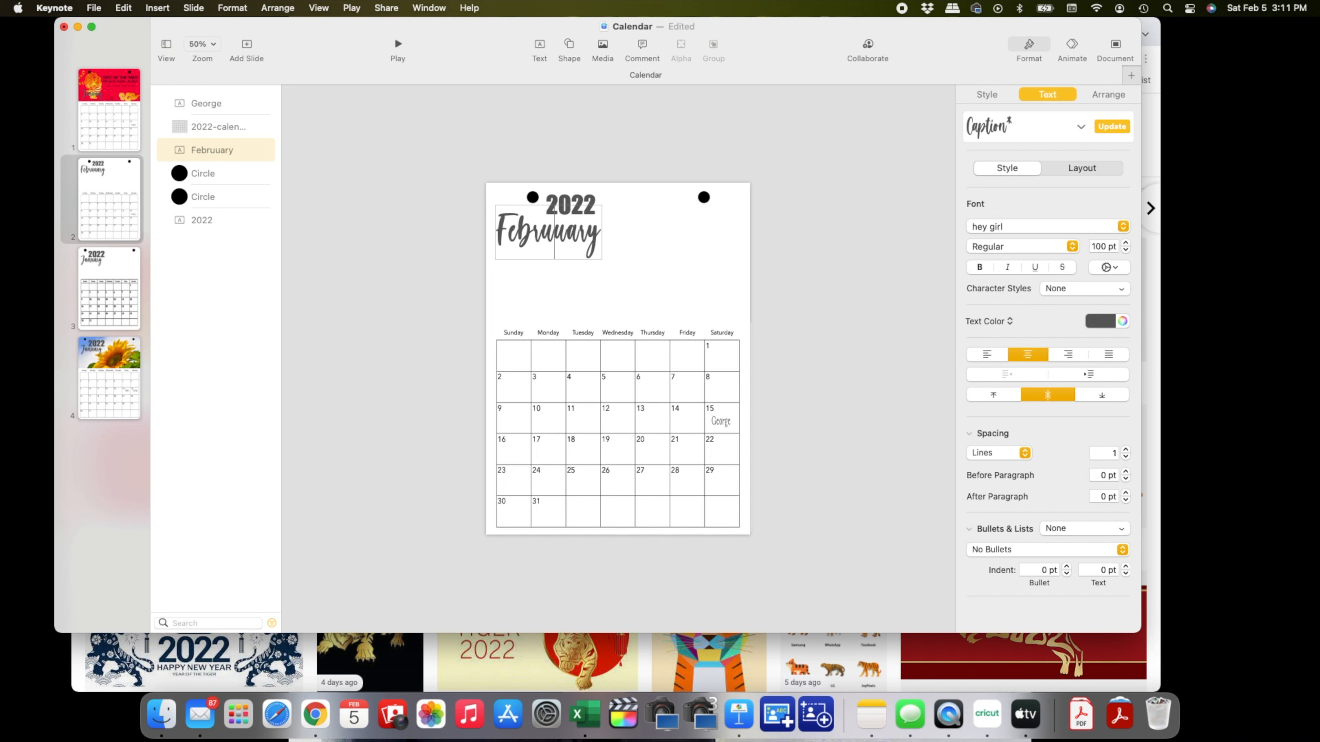
pyautogui.press('BackSpace')
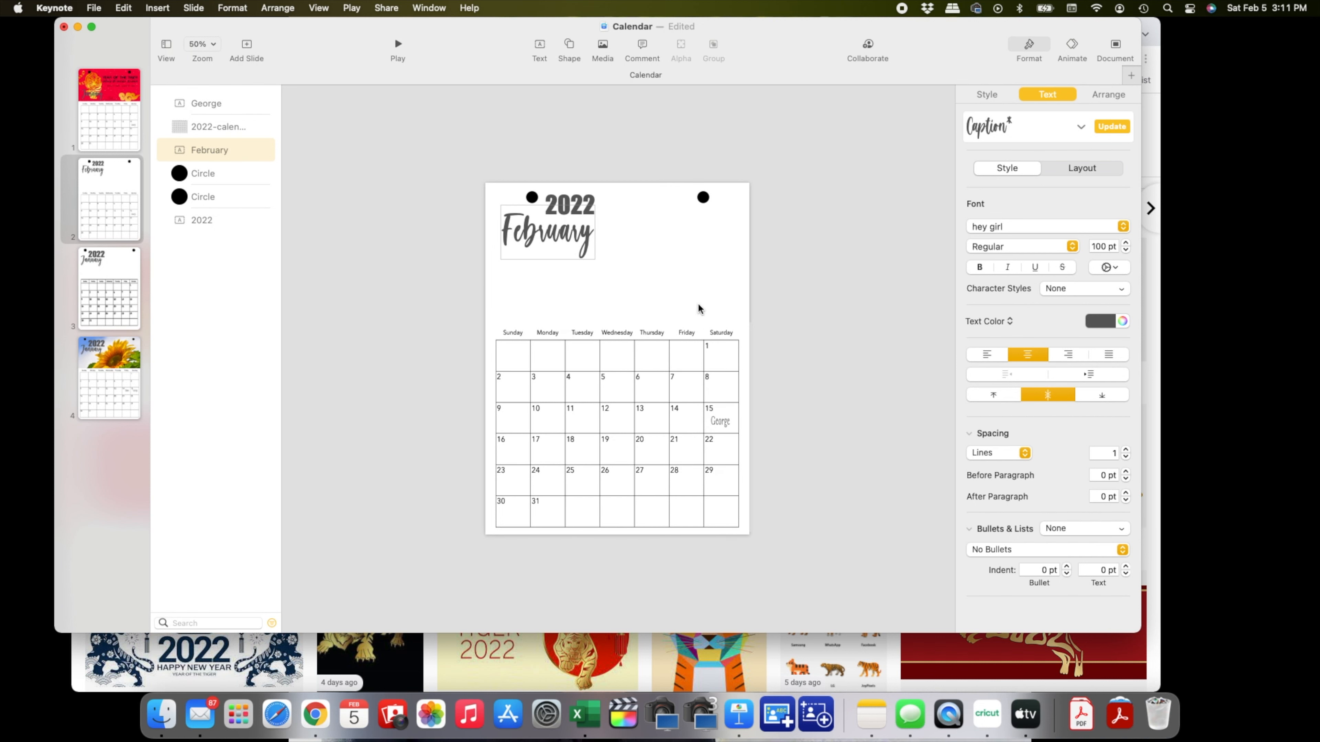
pyautogui.click(668, 300)
# - Delete the January calendar grid image and move the name entry off the slide to about X 852 pt, Y 643 pt
pyautogui.click(622, 383)
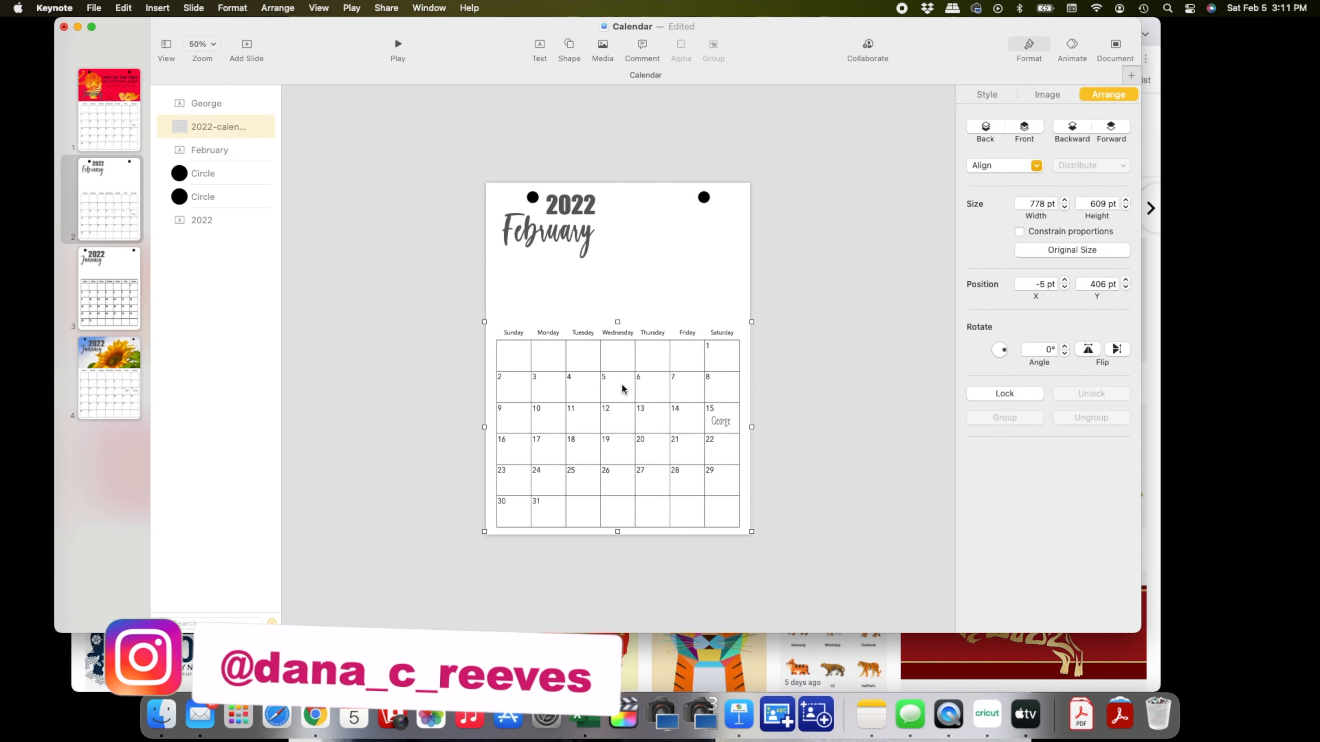
pyautogui.press('BackSpace')
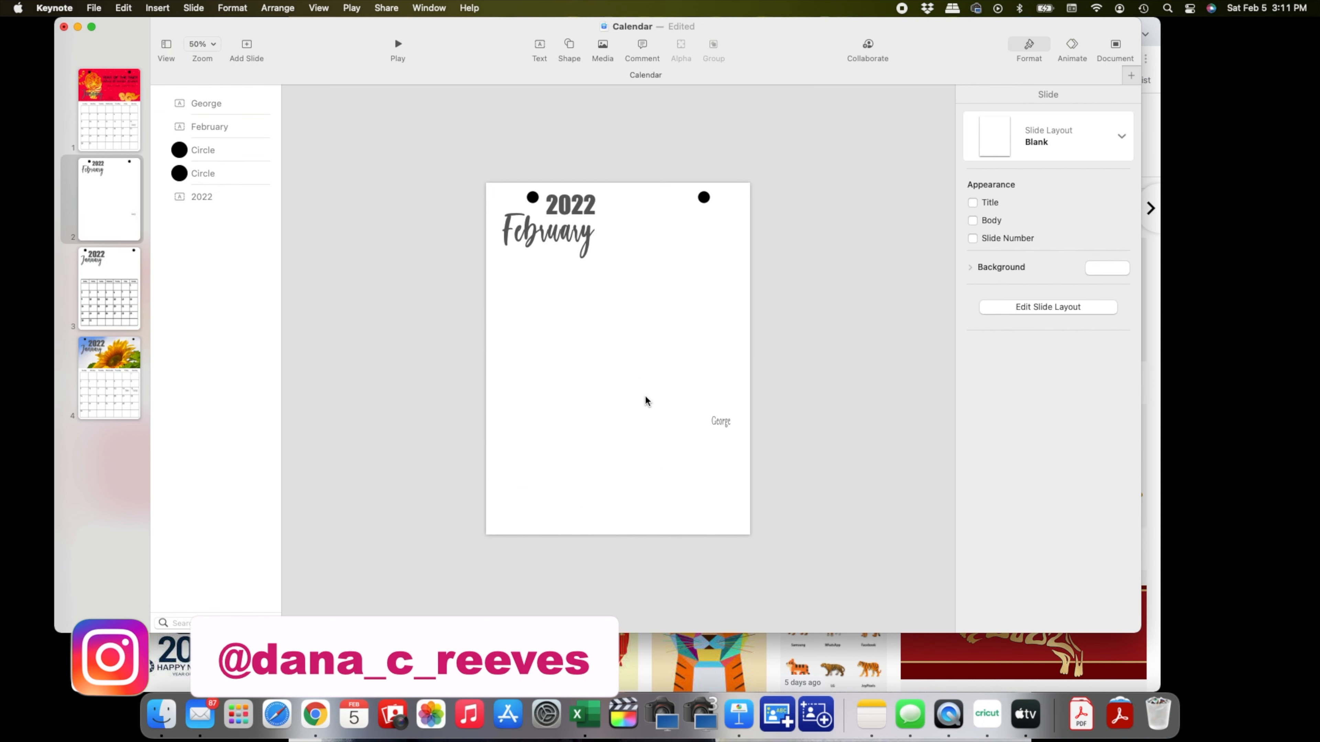
pyautogui.moveTo(720, 421); pyautogui.dragTo(789, 408)
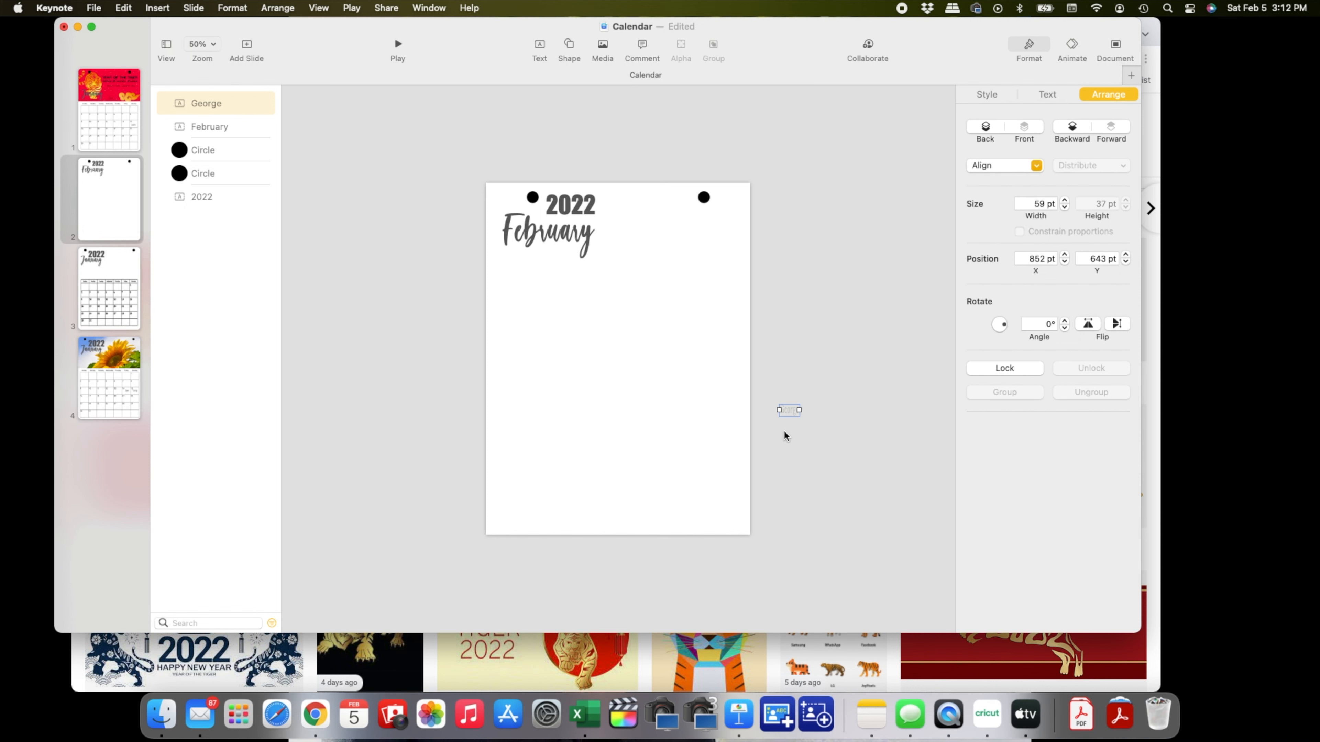
# - Switch to Chrome and copy the wide red banner with the gold 2022 leaping tiger from the year of the tiger image results
pyautogui.click(1147, 552)
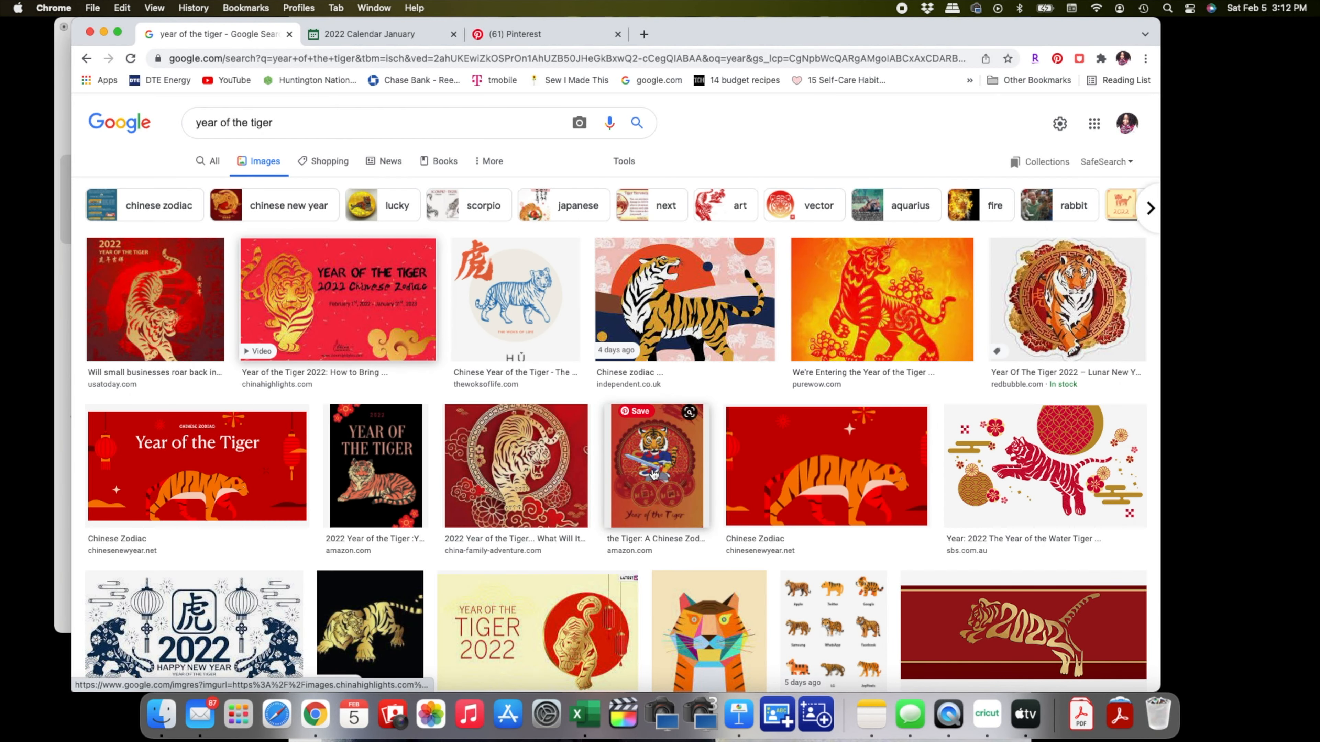
pyautogui.scroll(-2, 776, 484)
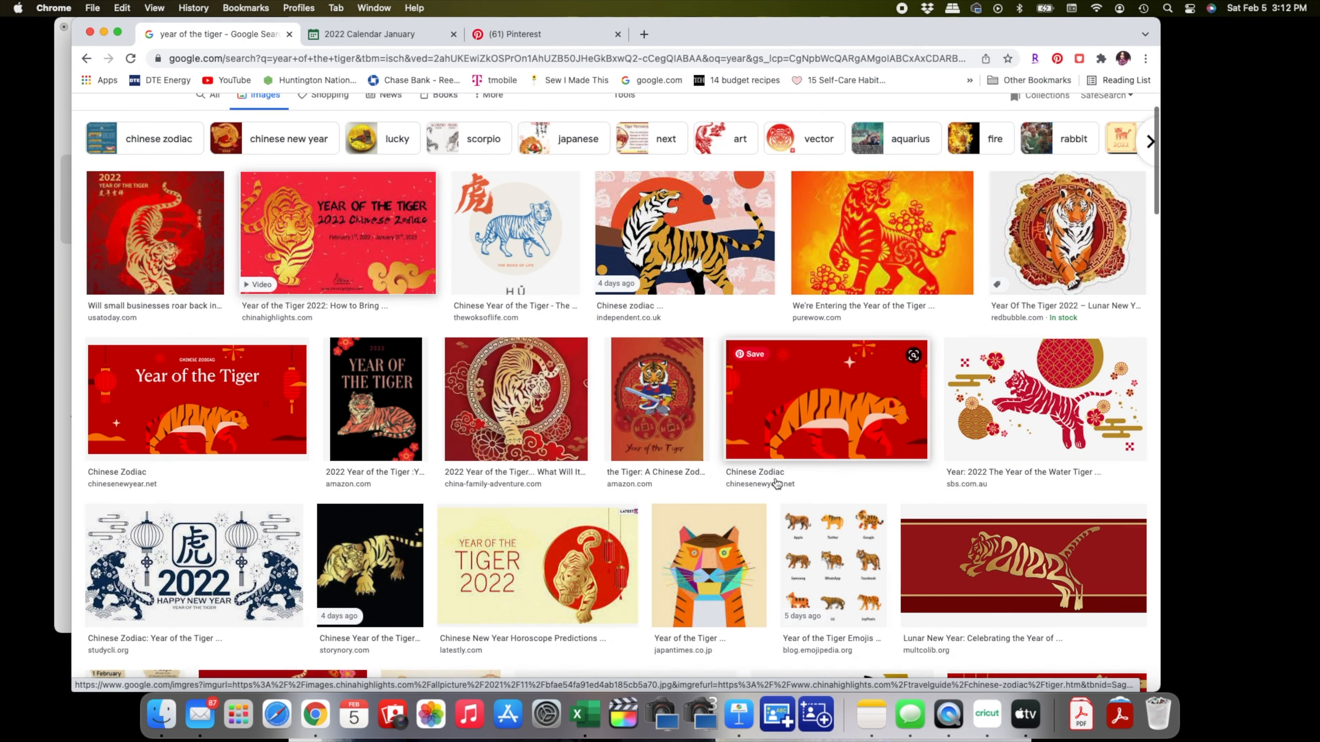
pyautogui.scroll(-2, 777, 483)
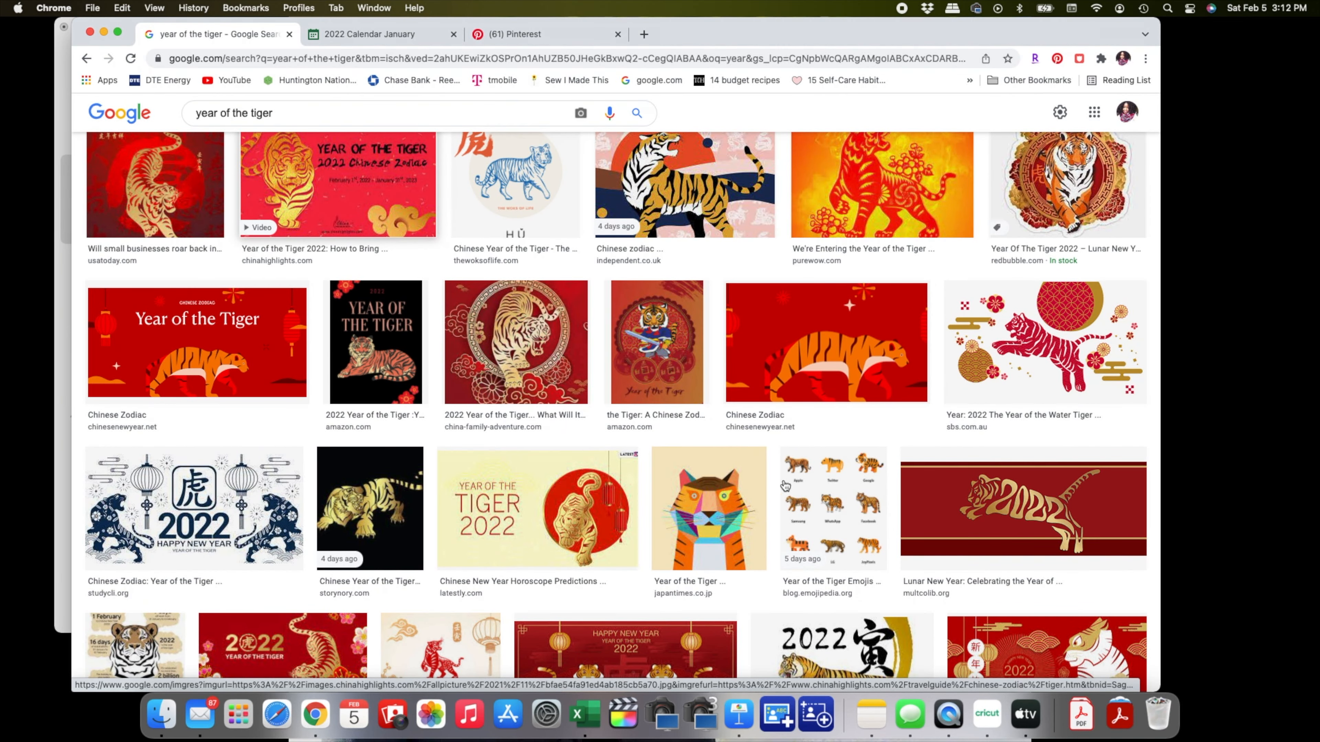
pyautogui.scroll(-3, 1021, 507)
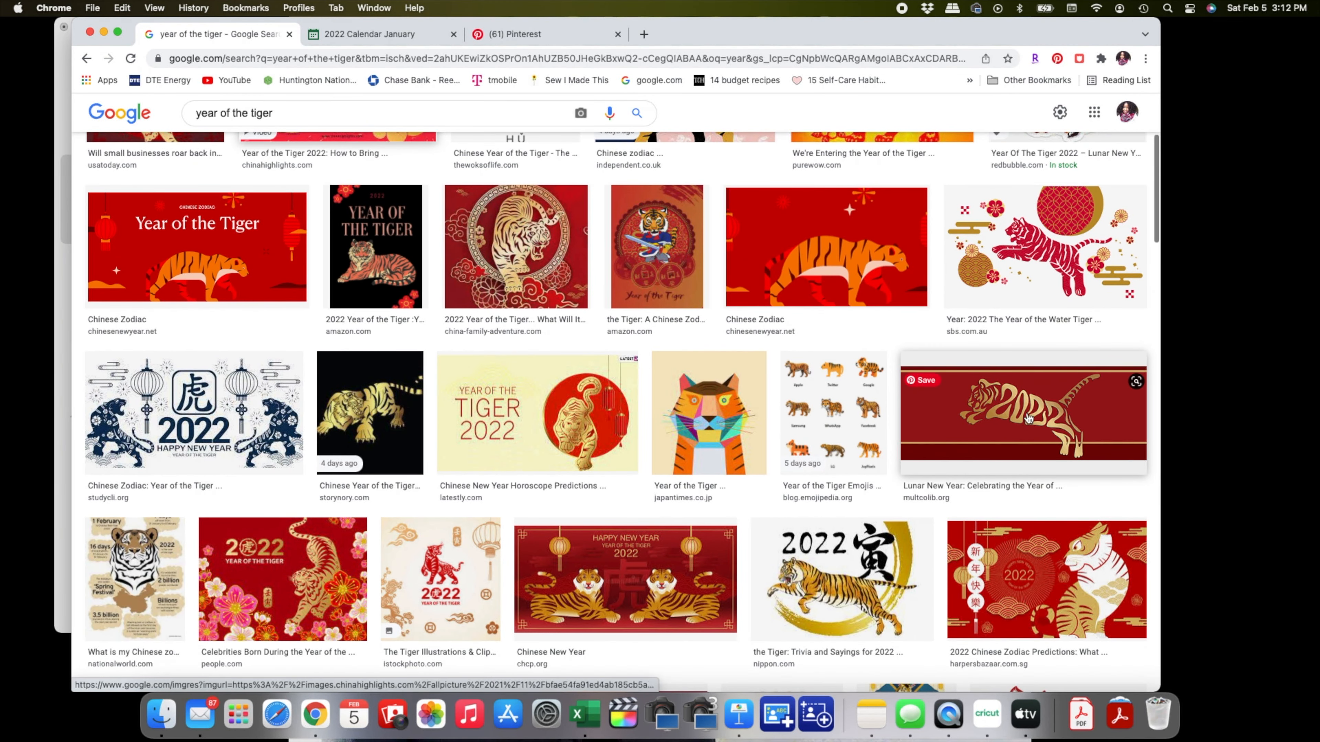
pyautogui.rightClick(1001, 402)
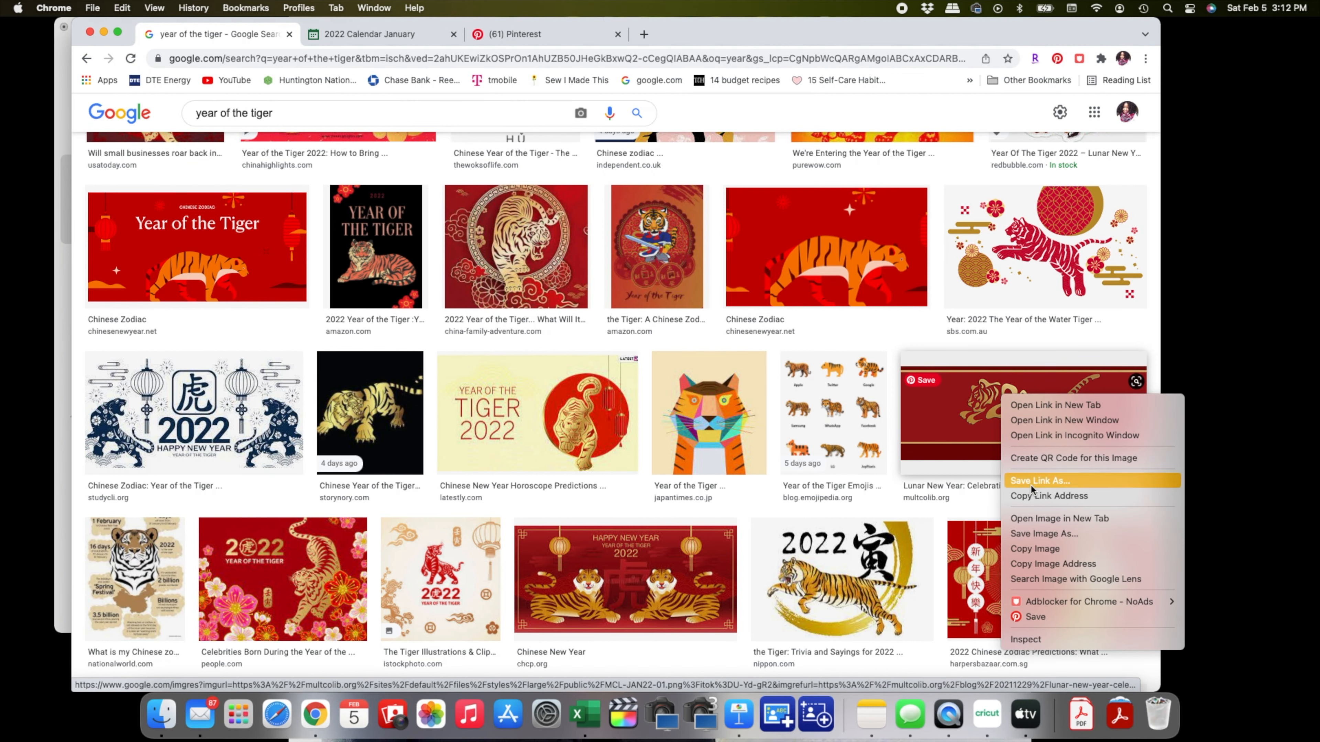
pyautogui.click(1031, 548)
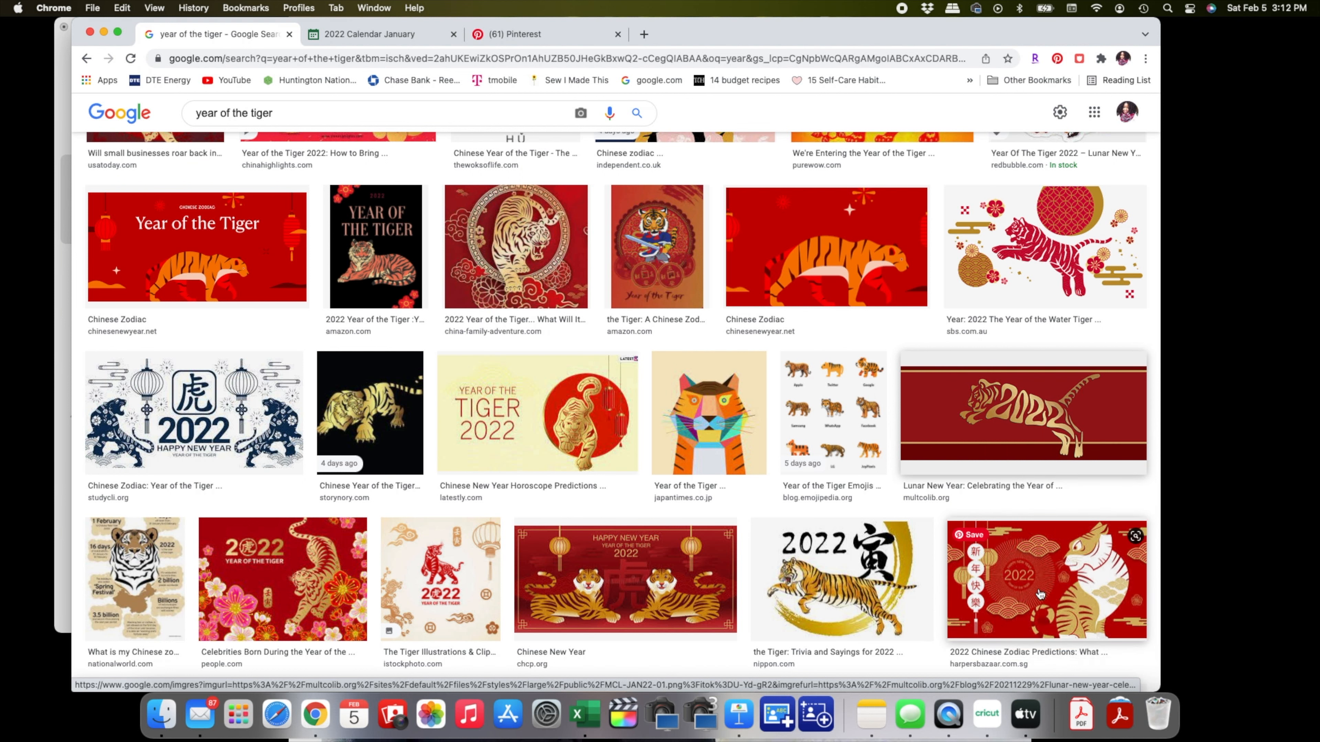
# - Back in Keynote, paste the tiger banner, stretch it unconstrained to about 772 by 413 pt across the slide's upper part, and send it to the back
pyautogui.click(739, 714)
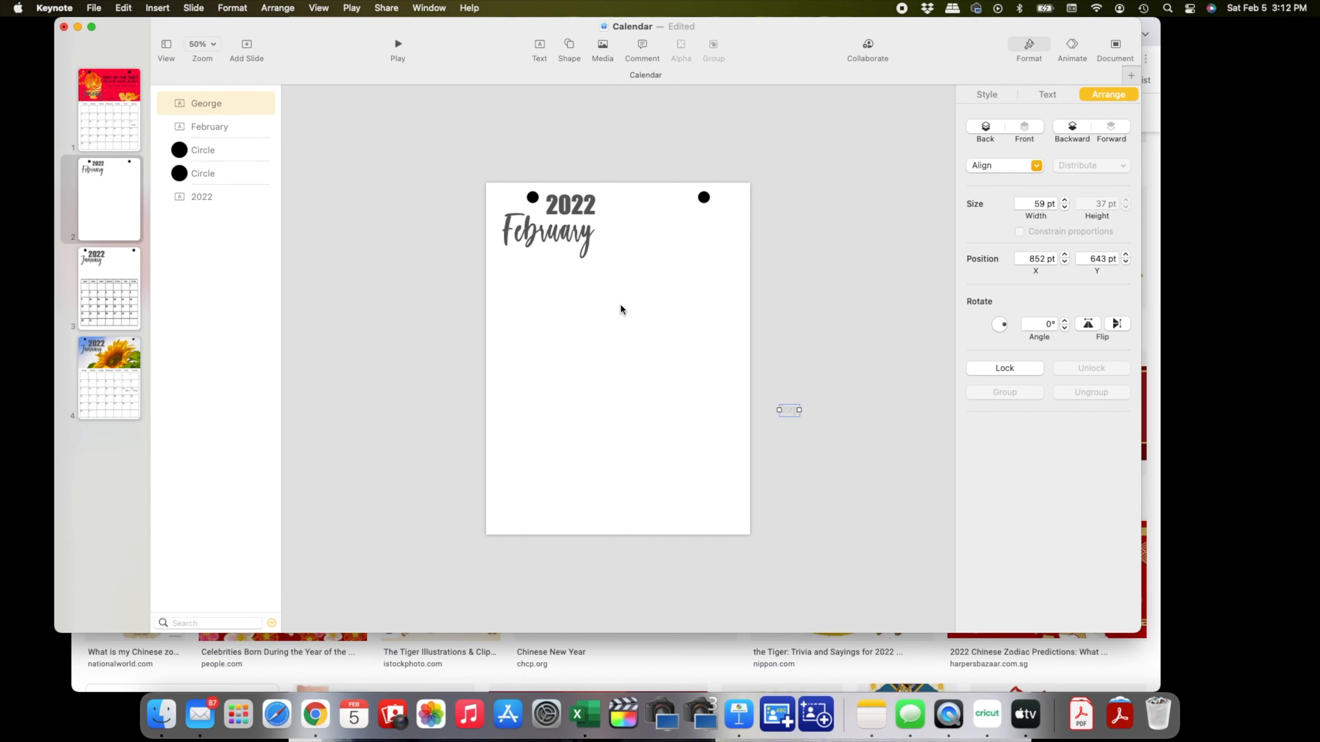
pyautogui.press('super+v')
pyautogui.moveTo(618, 358); pyautogui.dragTo(549, 205)
pyautogui.click(1020, 232)
pyautogui.moveTo(611, 229); pyautogui.dragTo(748, 324)
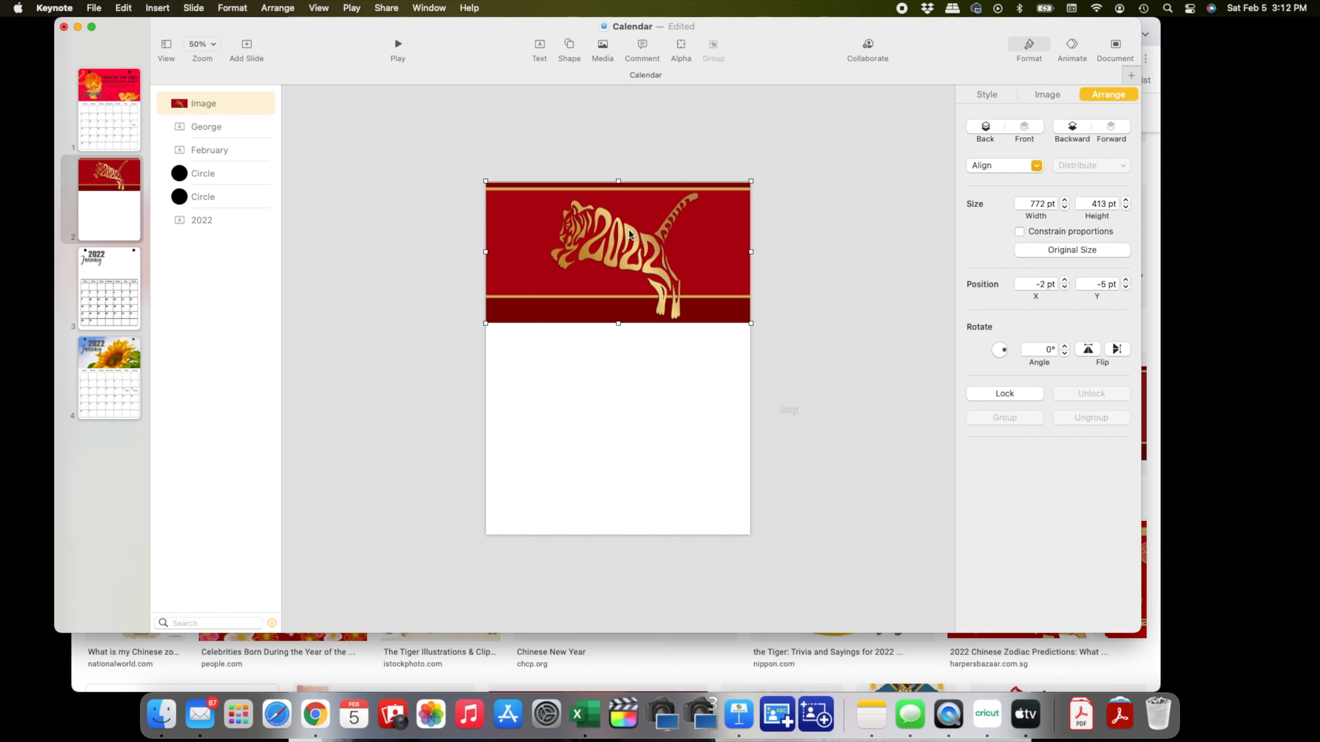
pyautogui.click(986, 129)
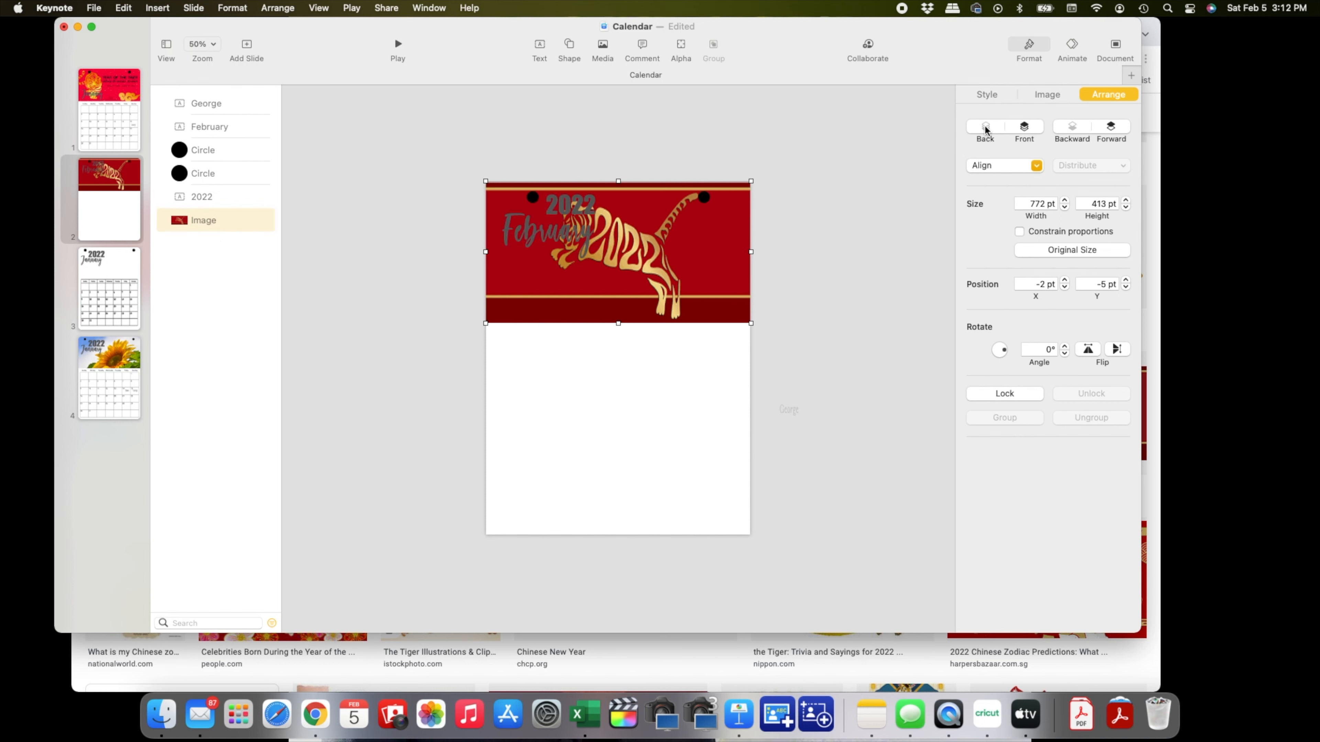
pyautogui.click(880, 292)
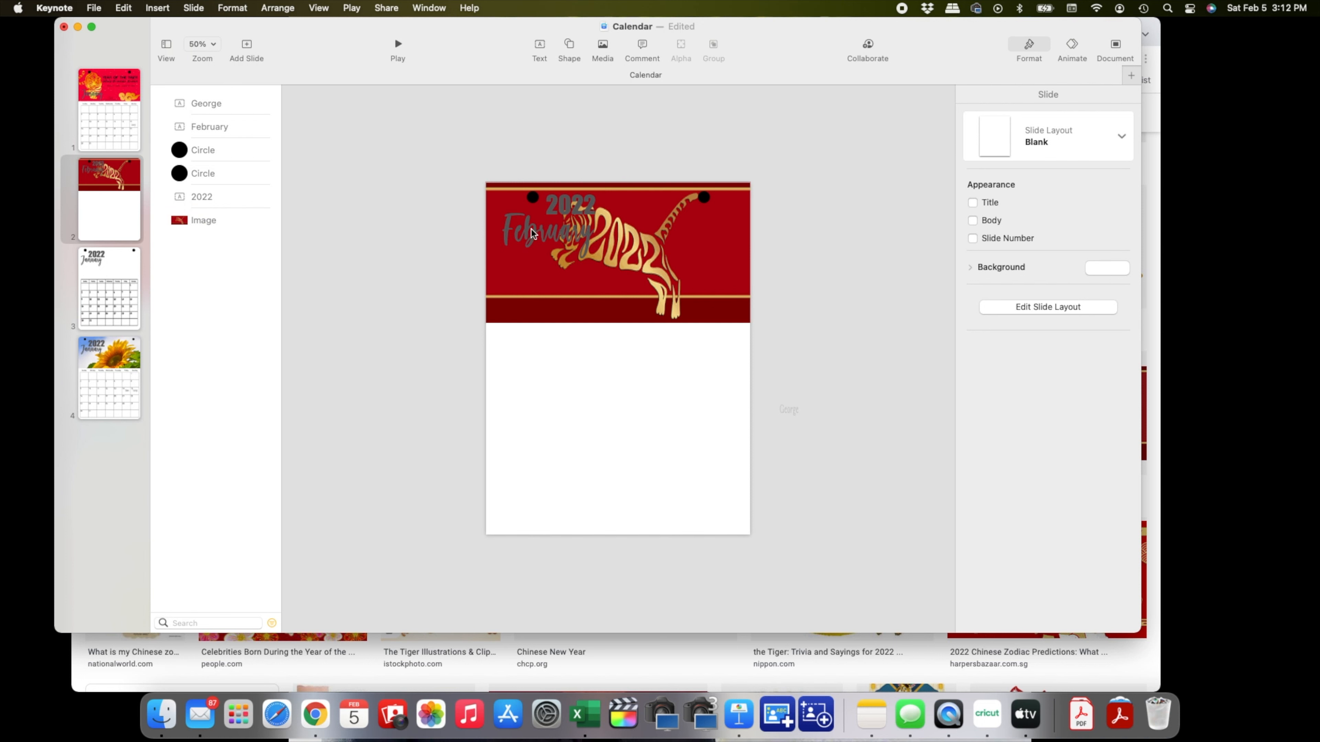
# - Move the February title to about X 13 pt, Y 213 pt and the 2022 title above it to X 17 pt, Y 133 pt
pyautogui.click(569, 205)
pyautogui.moveTo(539, 229); pyautogui.dragTo(529, 280)
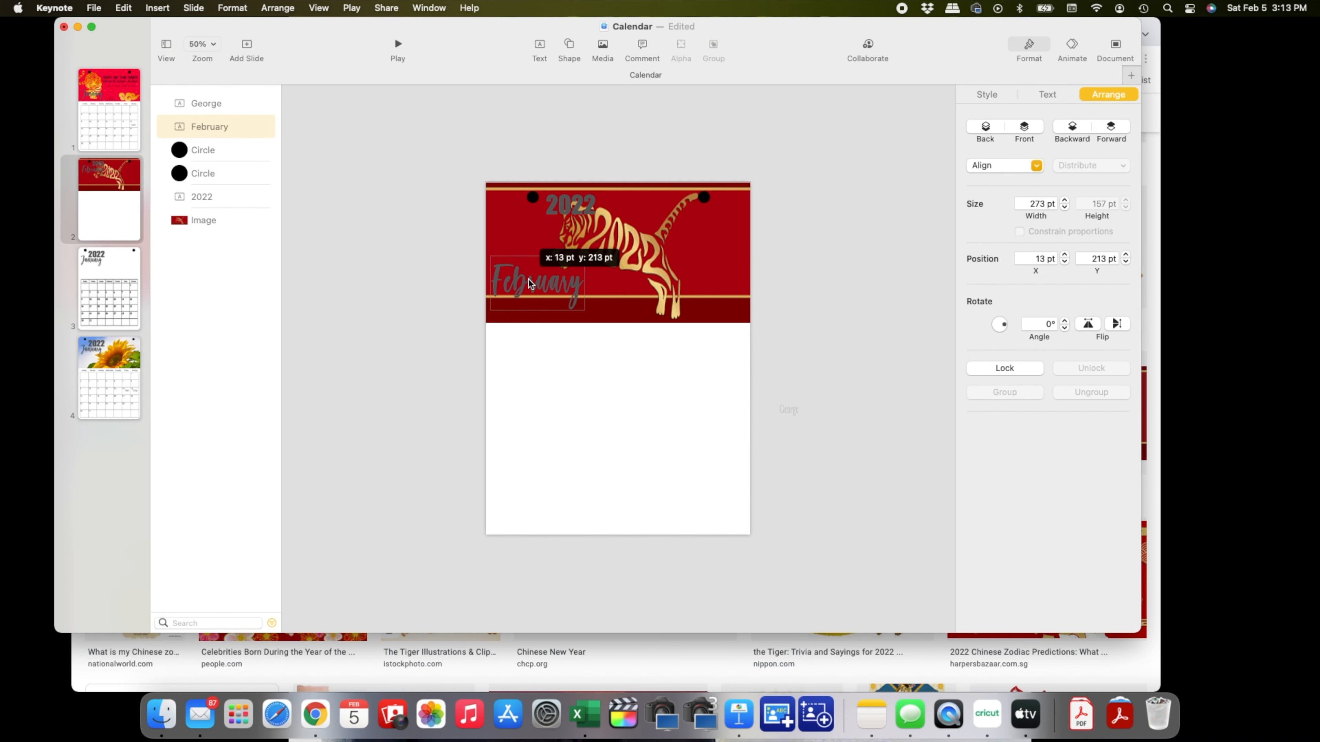
pyautogui.moveTo(568, 205); pyautogui.dragTo(516, 242)
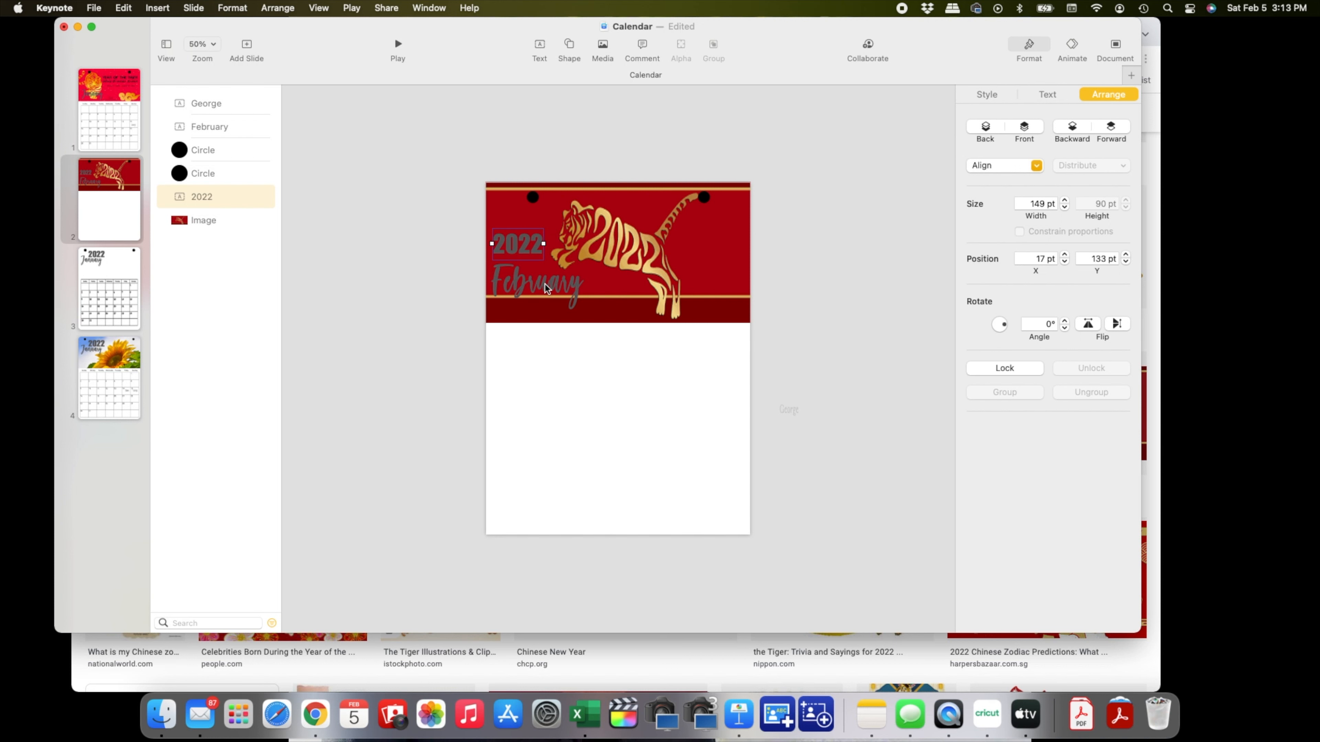
# - Recolor the February title with the gold sampled from the tiger banner, hex E2BD70
pyautogui.doubleClick(545, 288)
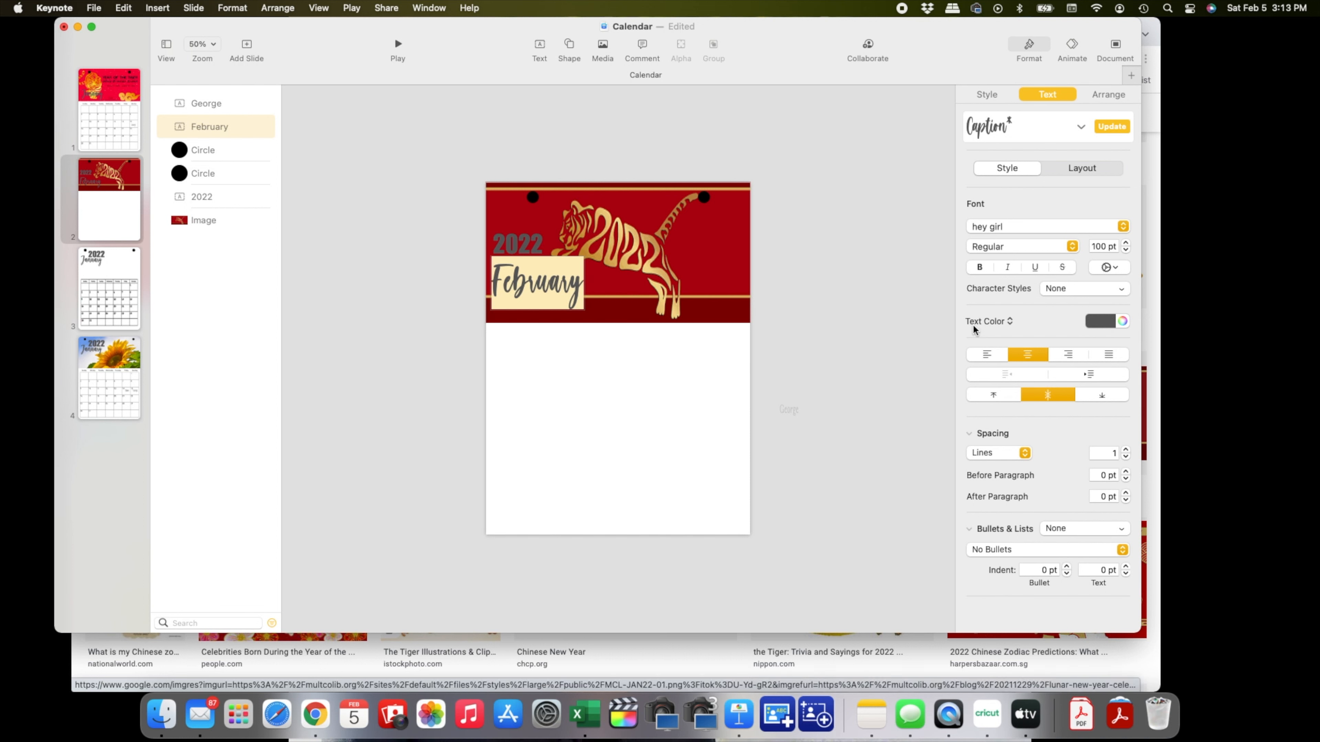
pyautogui.click(1110, 320)
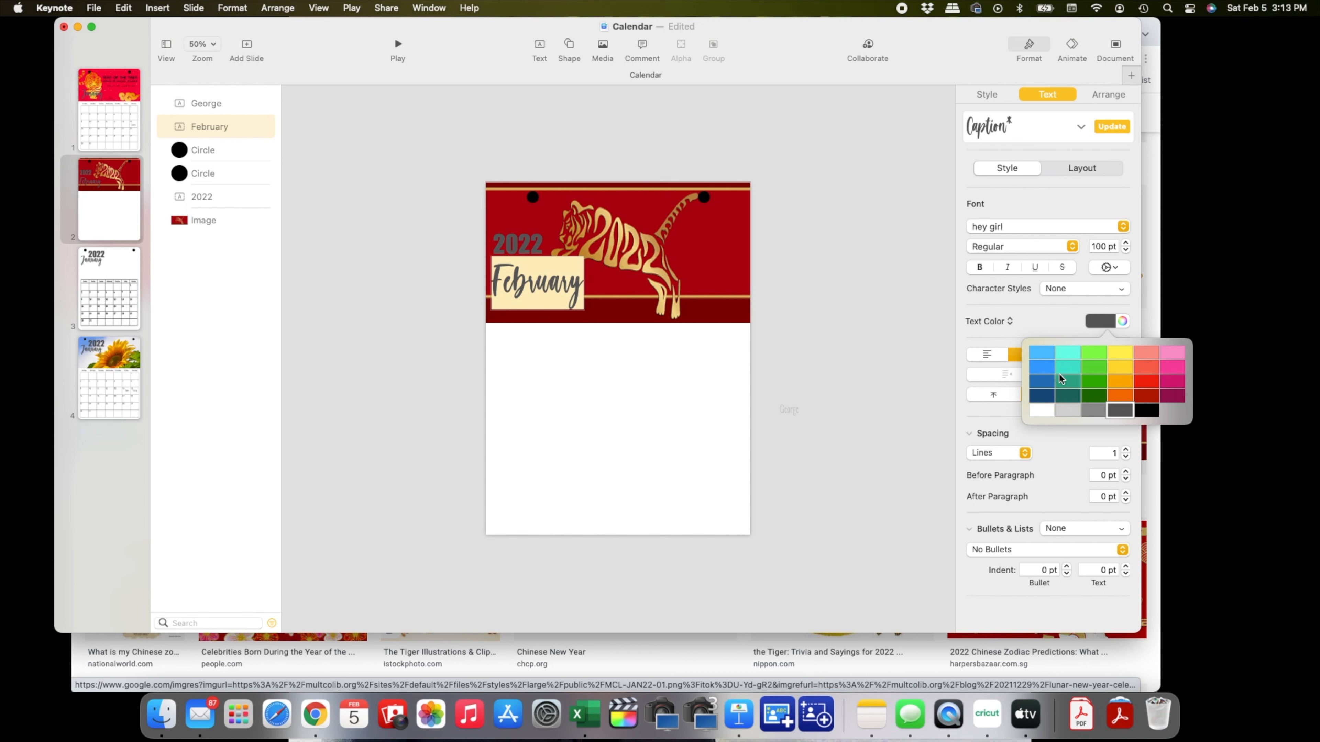
pyautogui.click(1123, 322)
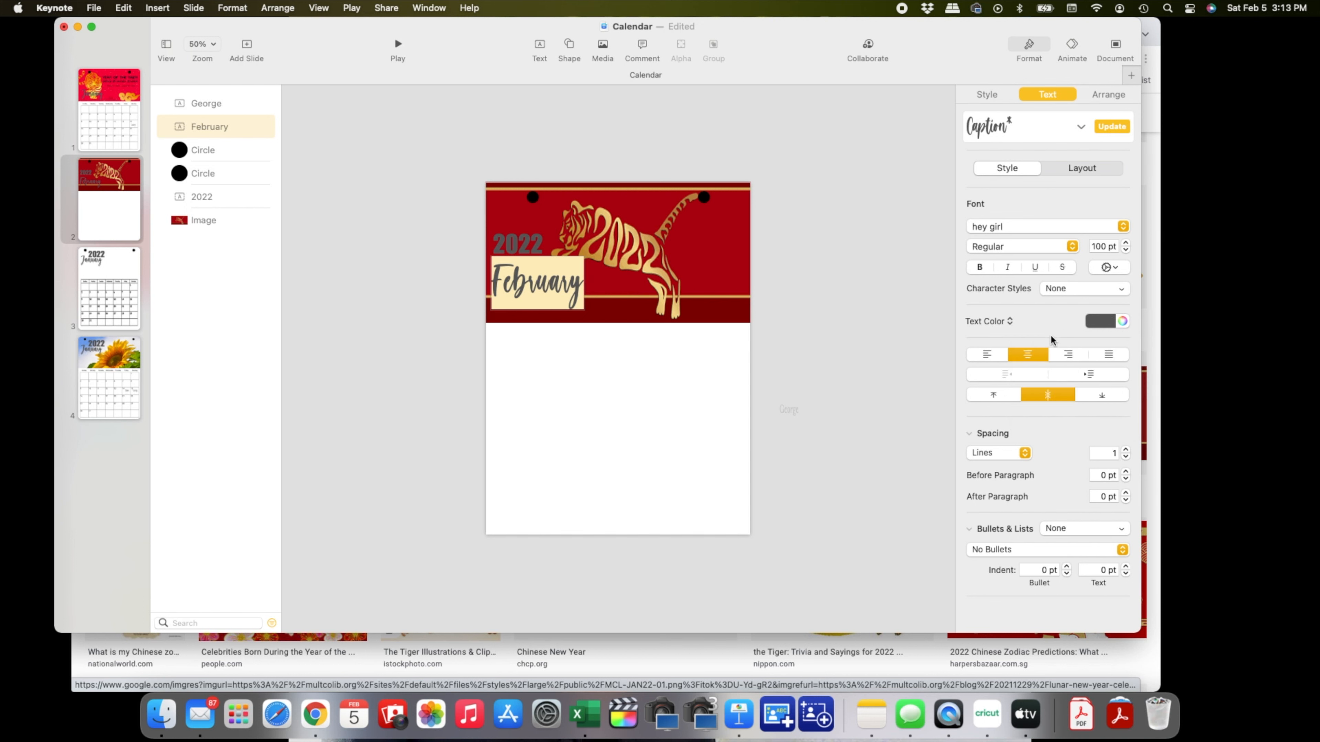
pyautogui.click(1124, 323)
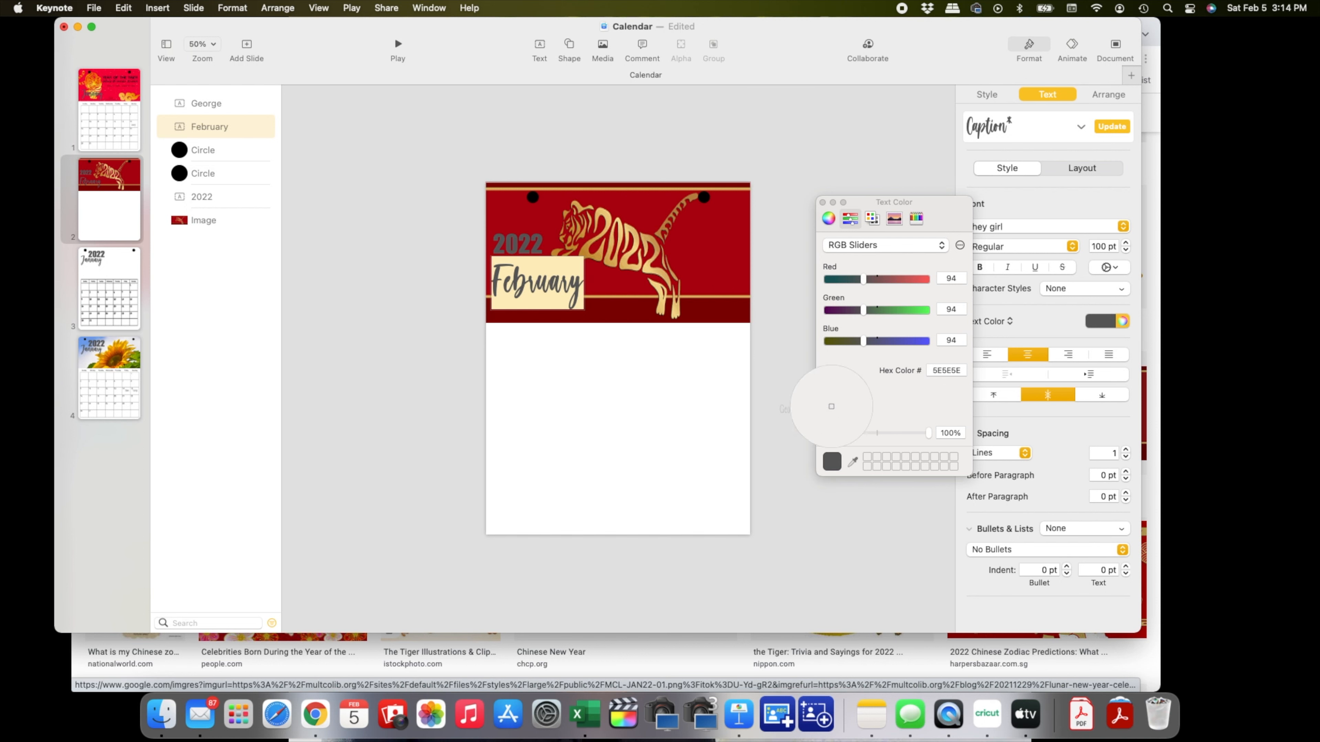
pyautogui.click(623, 260)
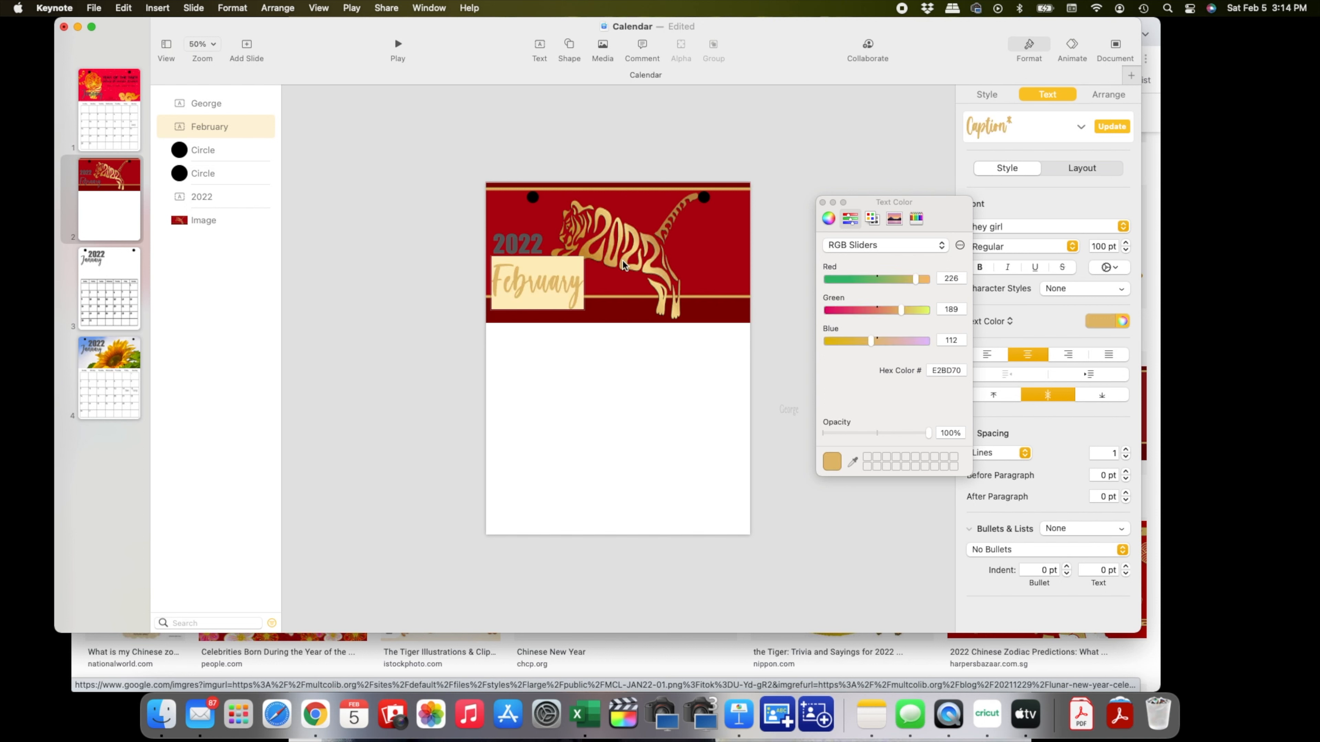
pyautogui.click(762, 314)
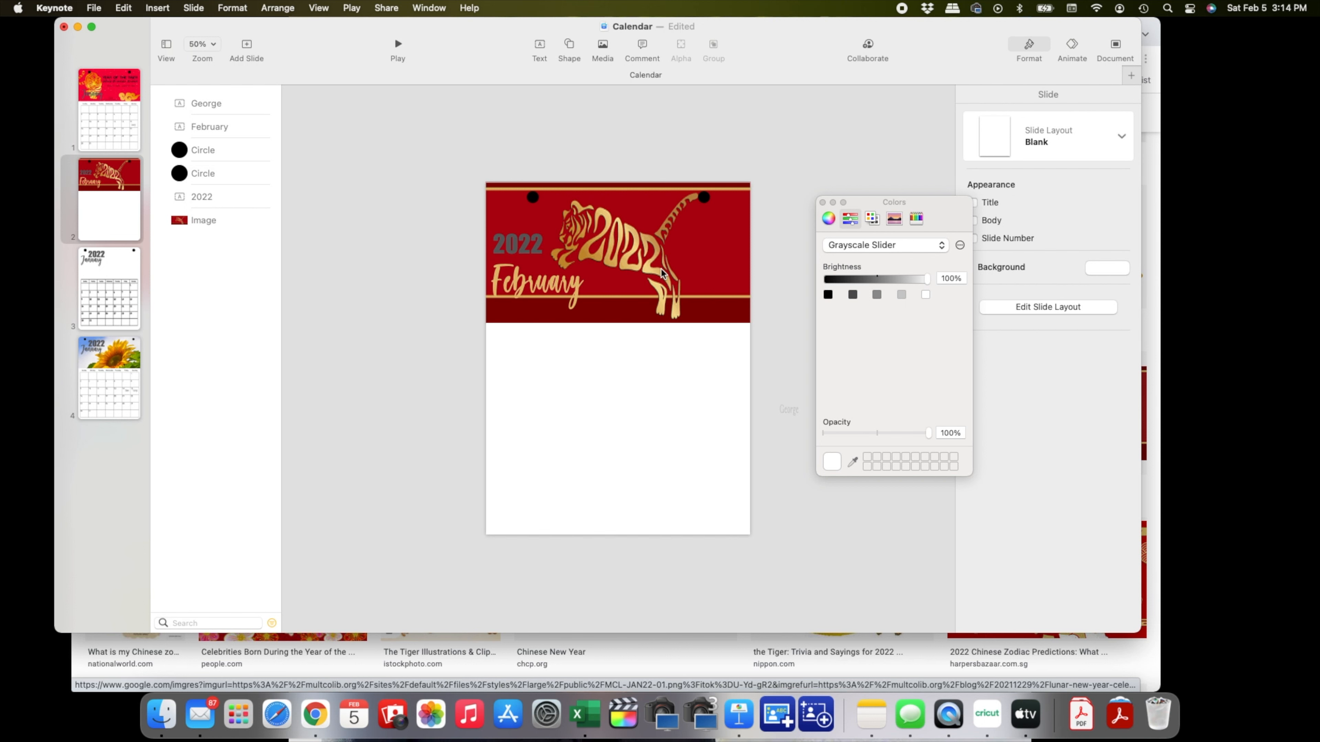
# - Set the 2022 title's text color to white
pyautogui.click(511, 244)
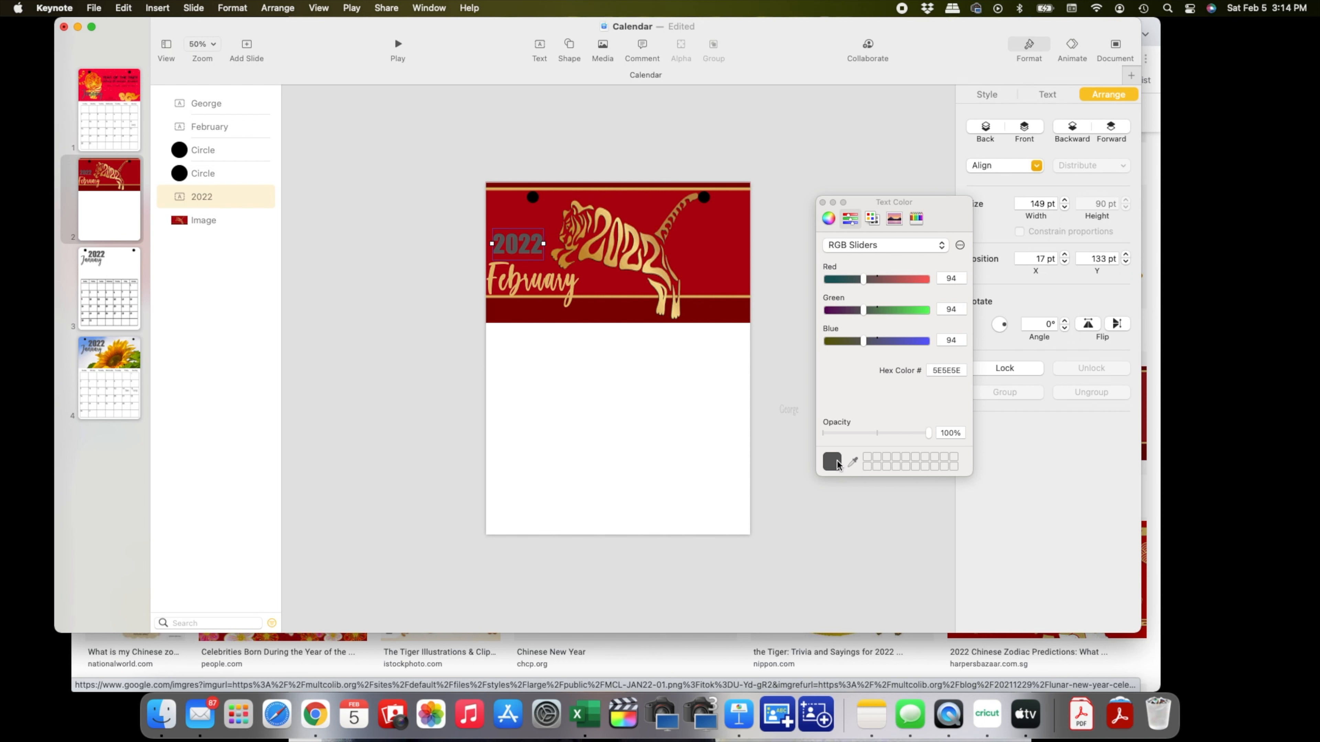
pyautogui.click(822, 203)
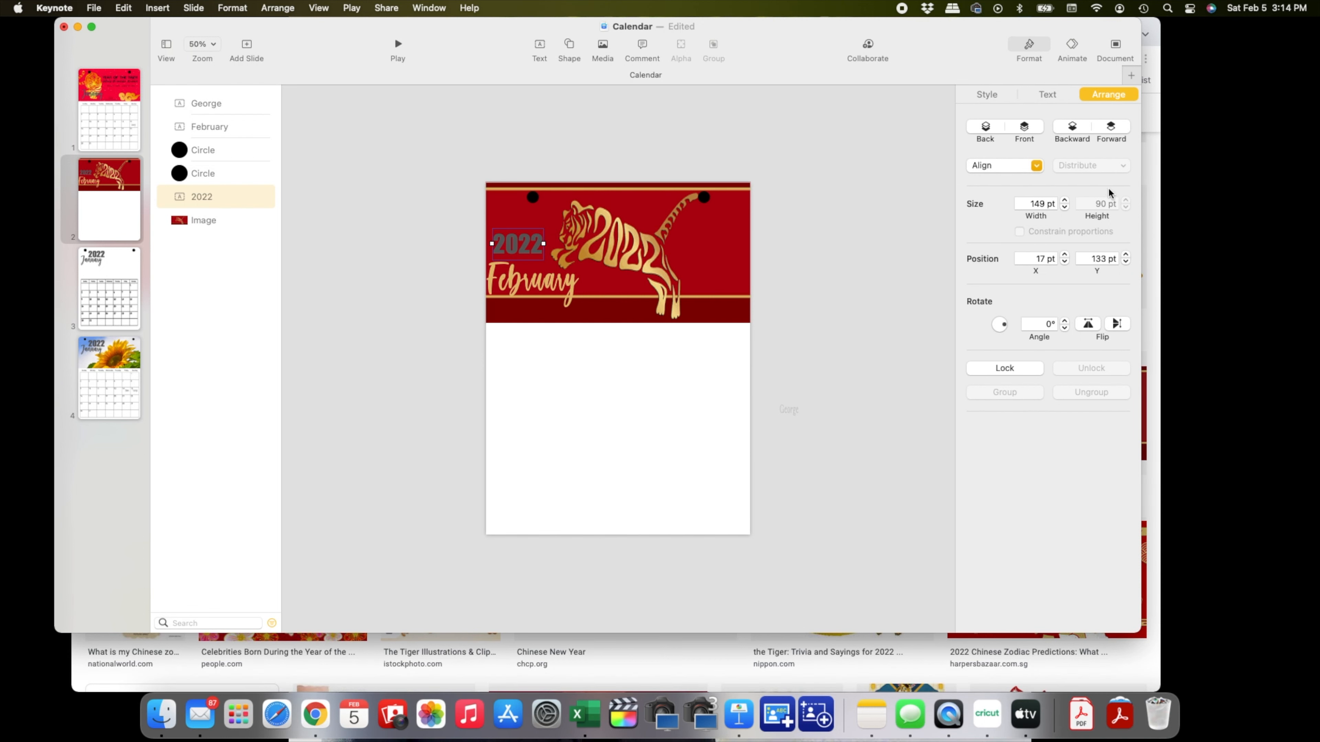
pyautogui.click(1045, 93)
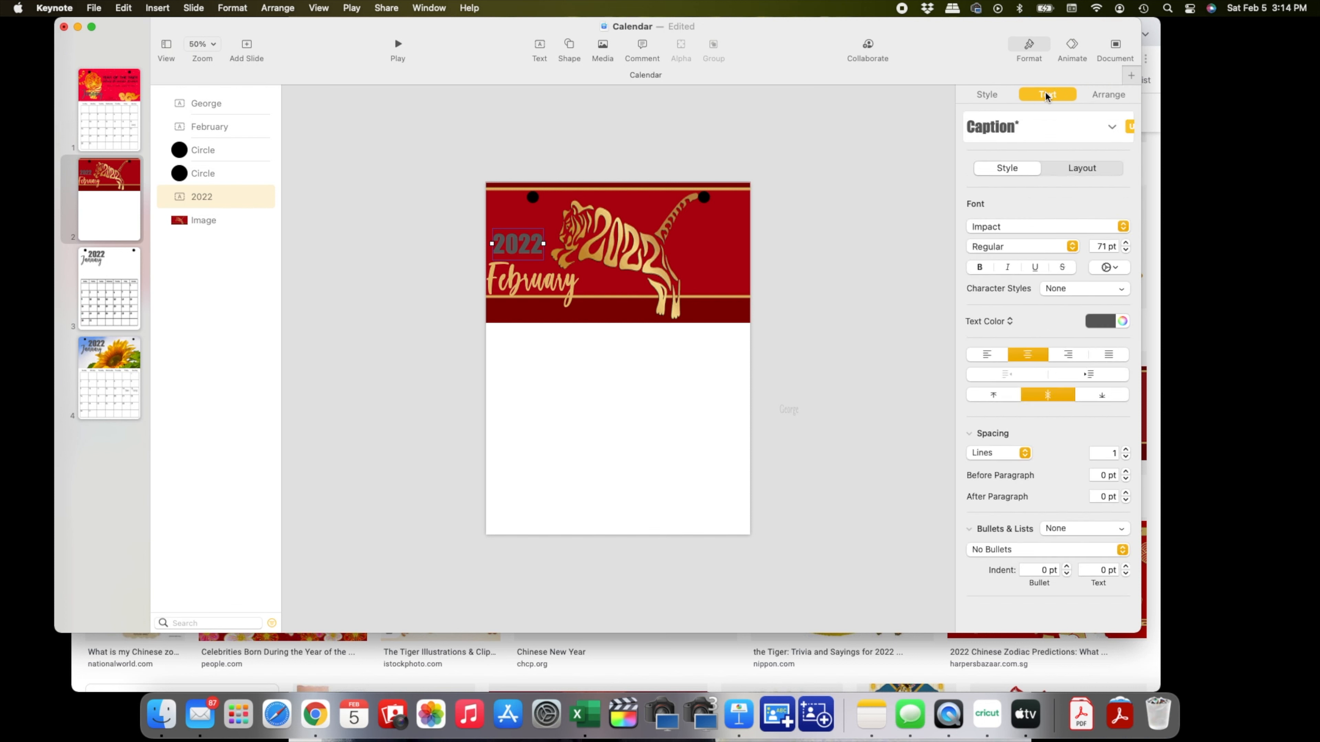
pyautogui.click(1108, 321)
pyautogui.click(1042, 410)
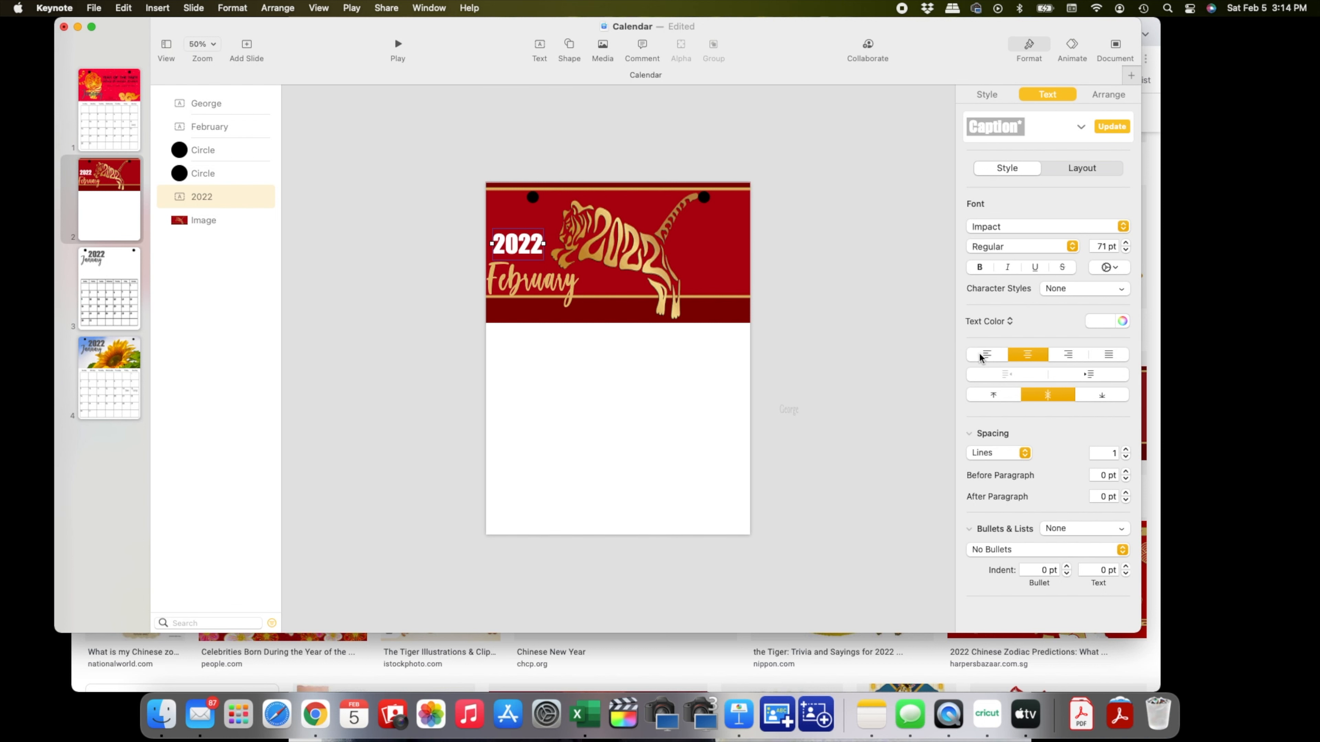
# - Recolor the 2022 title with gold sampled from the tiger banner, hex DDB363
pyautogui.click(1122, 321)
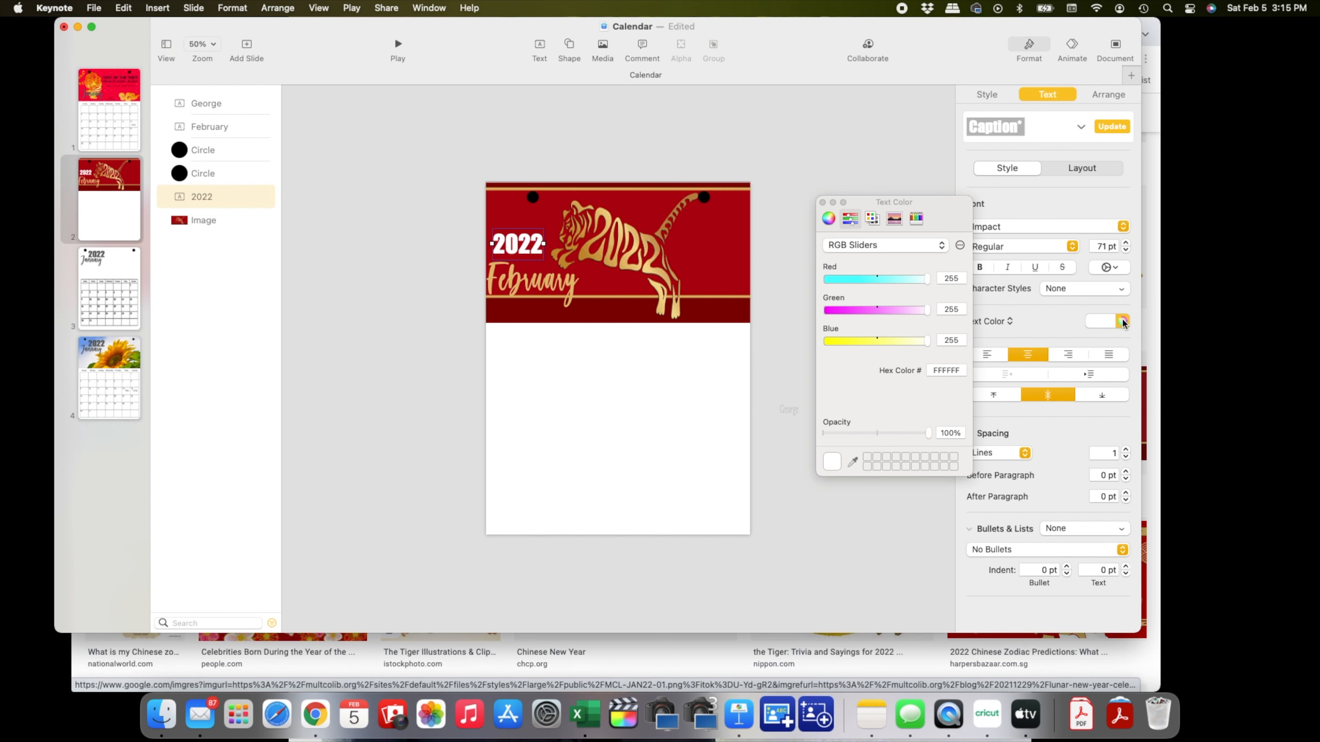
pyautogui.click(853, 461)
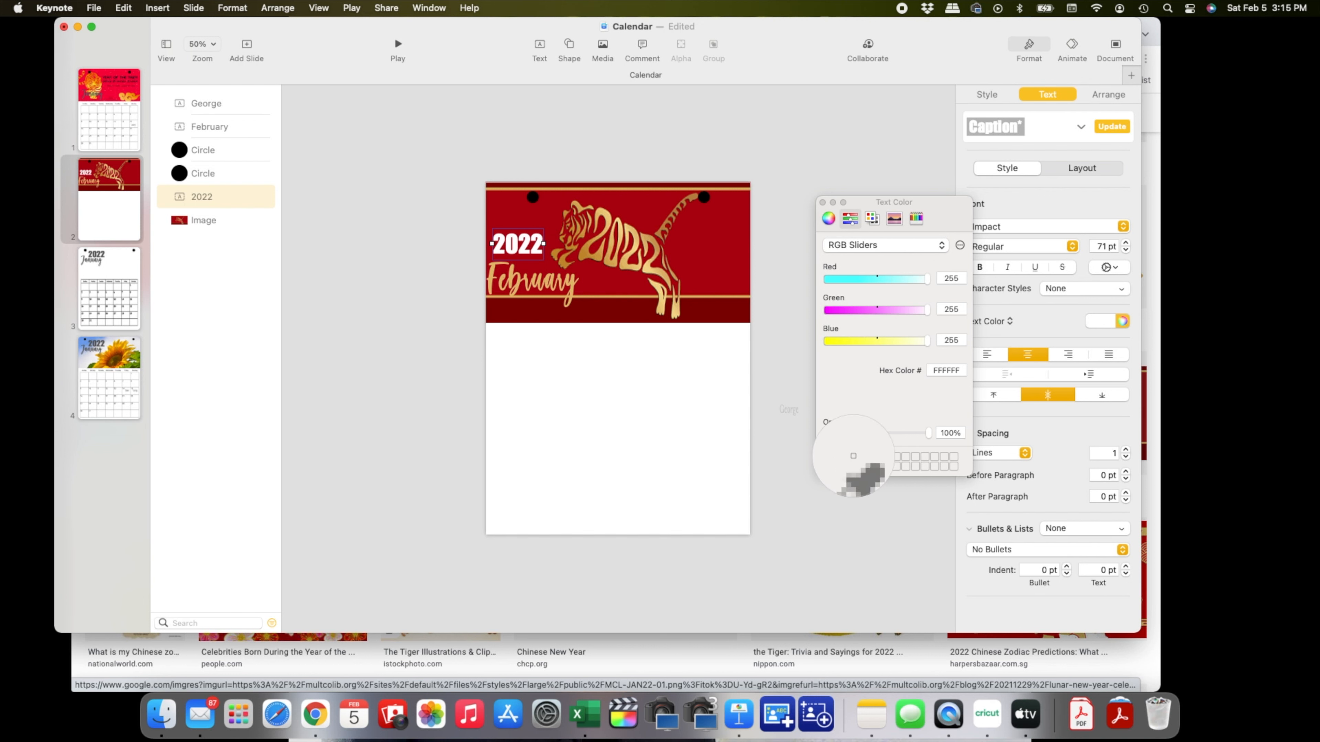
pyautogui.click(609, 252)
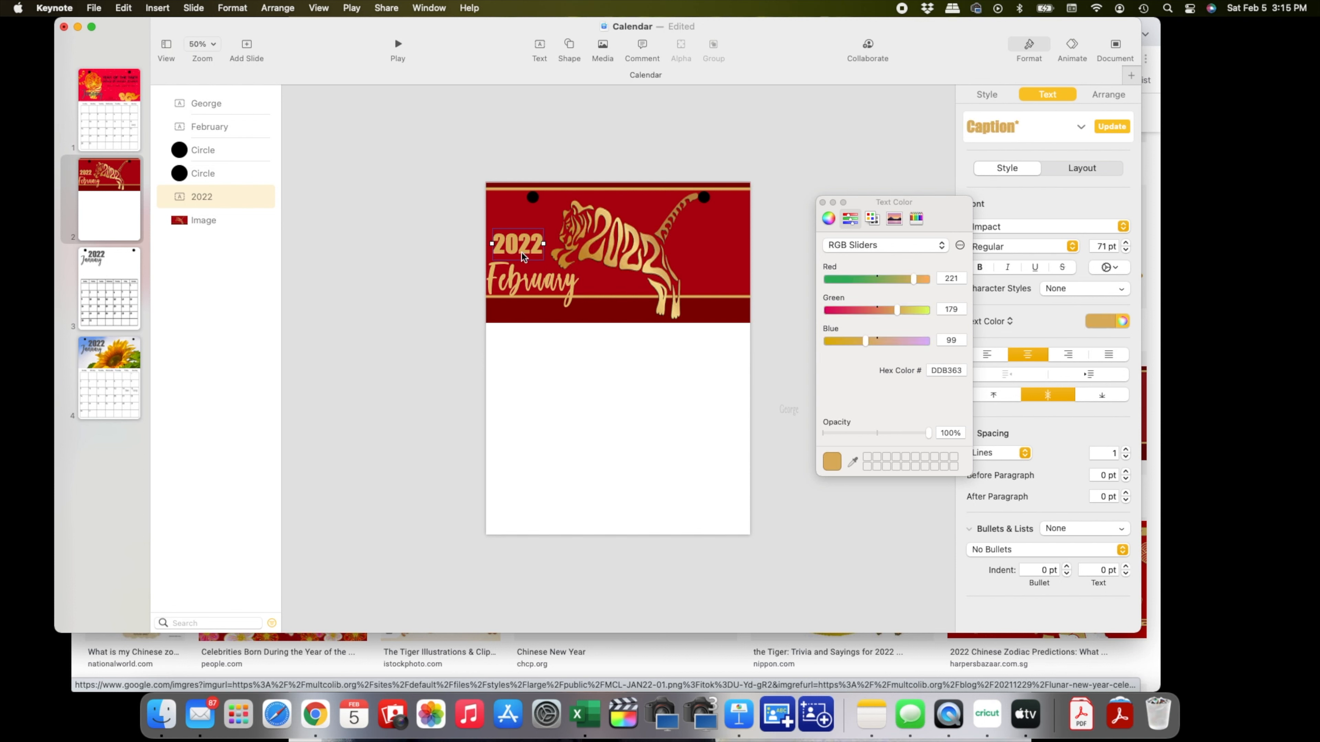
# - Reduce the 2022 title's font size to 53 pt and position it closely above the right part of the February title
pyautogui.moveTo(518, 247)
pyautogui.mouseDown()
pyautogui.moveTo(519, 228)
pyautogui.moveTo(522, 250)
pyautogui.mouseUp()
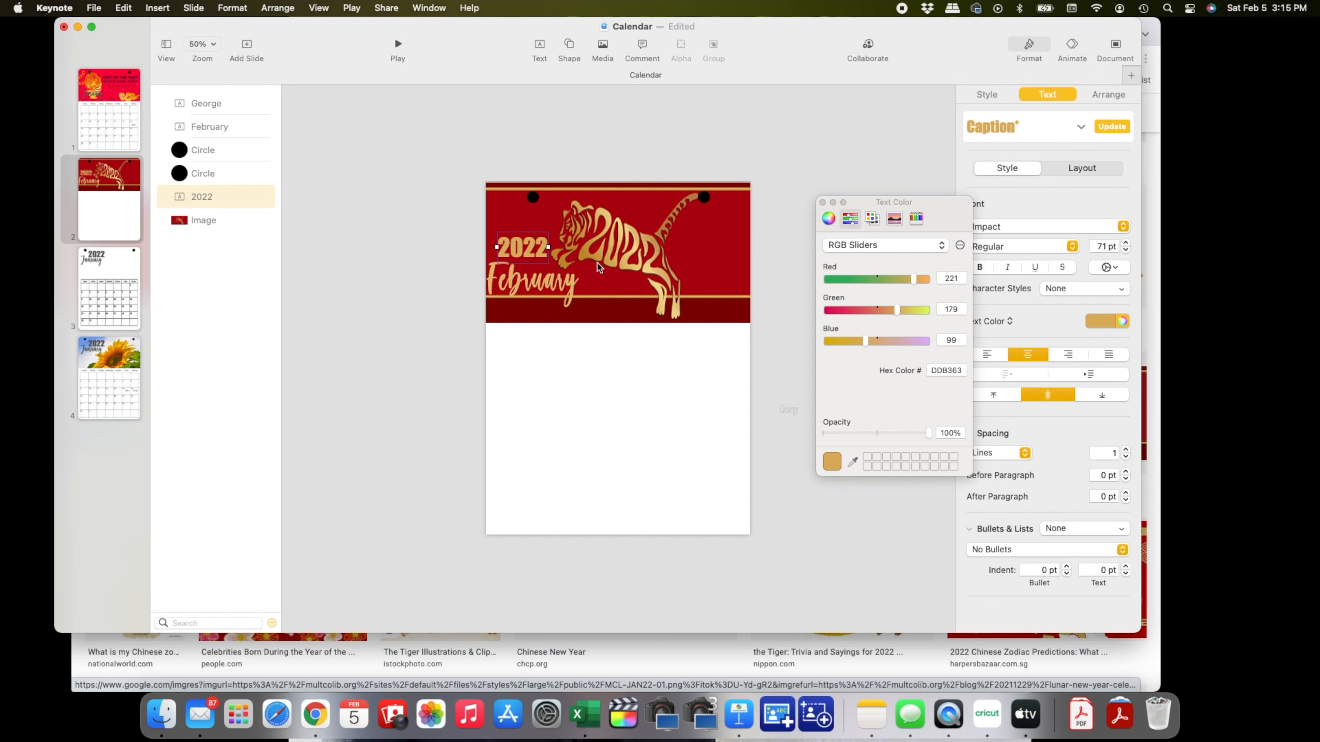
pyautogui.click(822, 202)
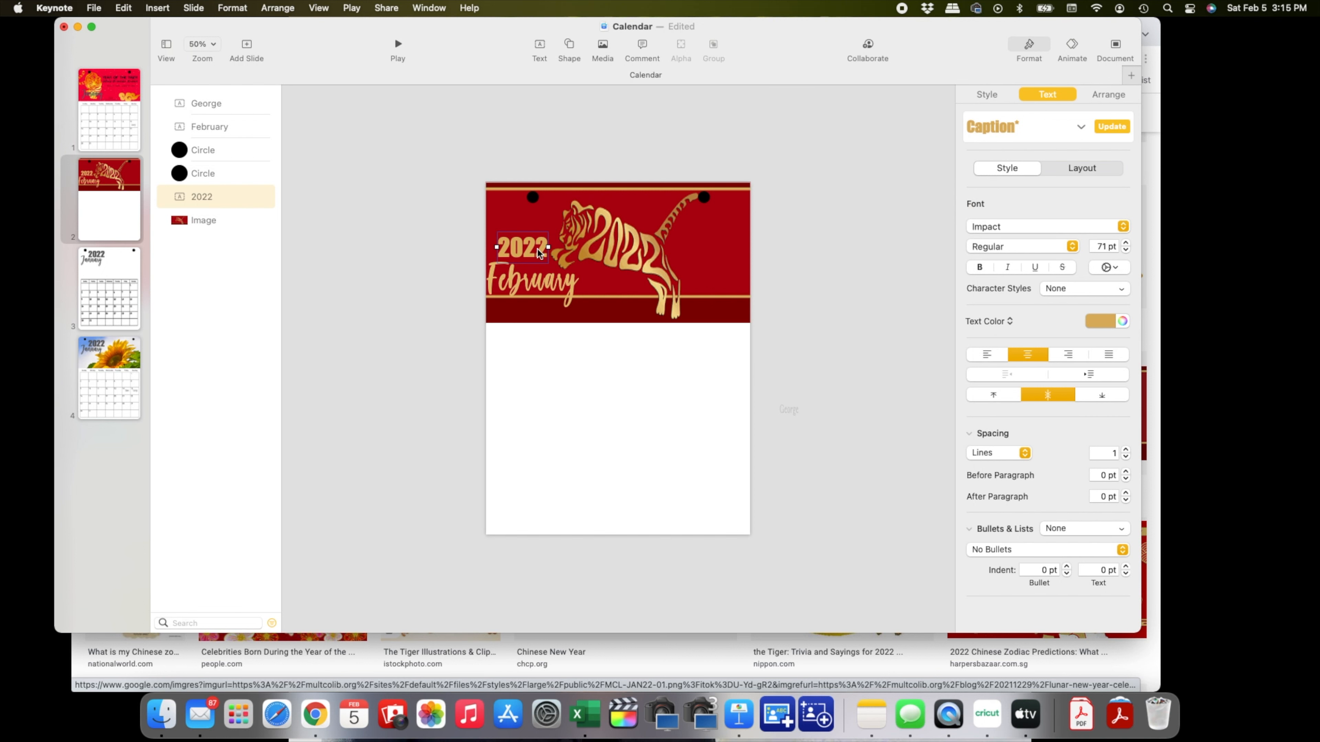
pyautogui.doubleClick(527, 251)
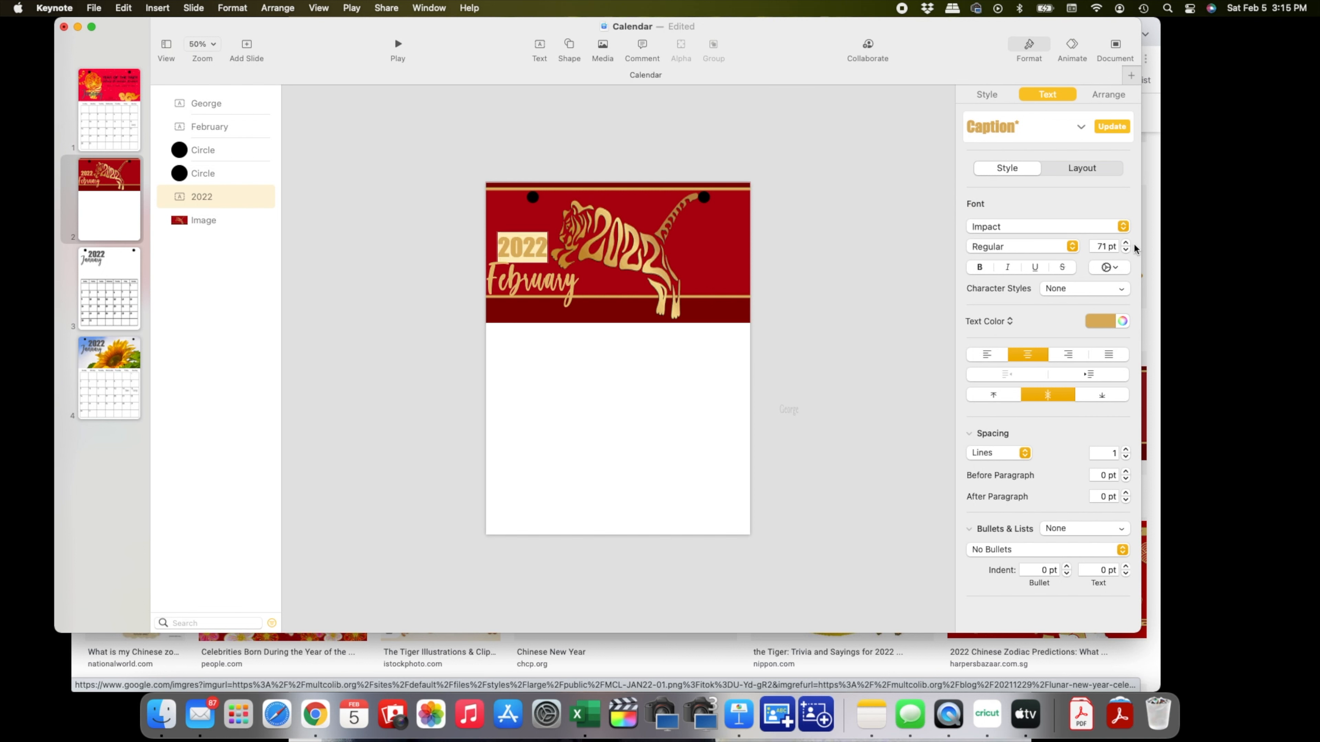
pyautogui.click(1126, 250)
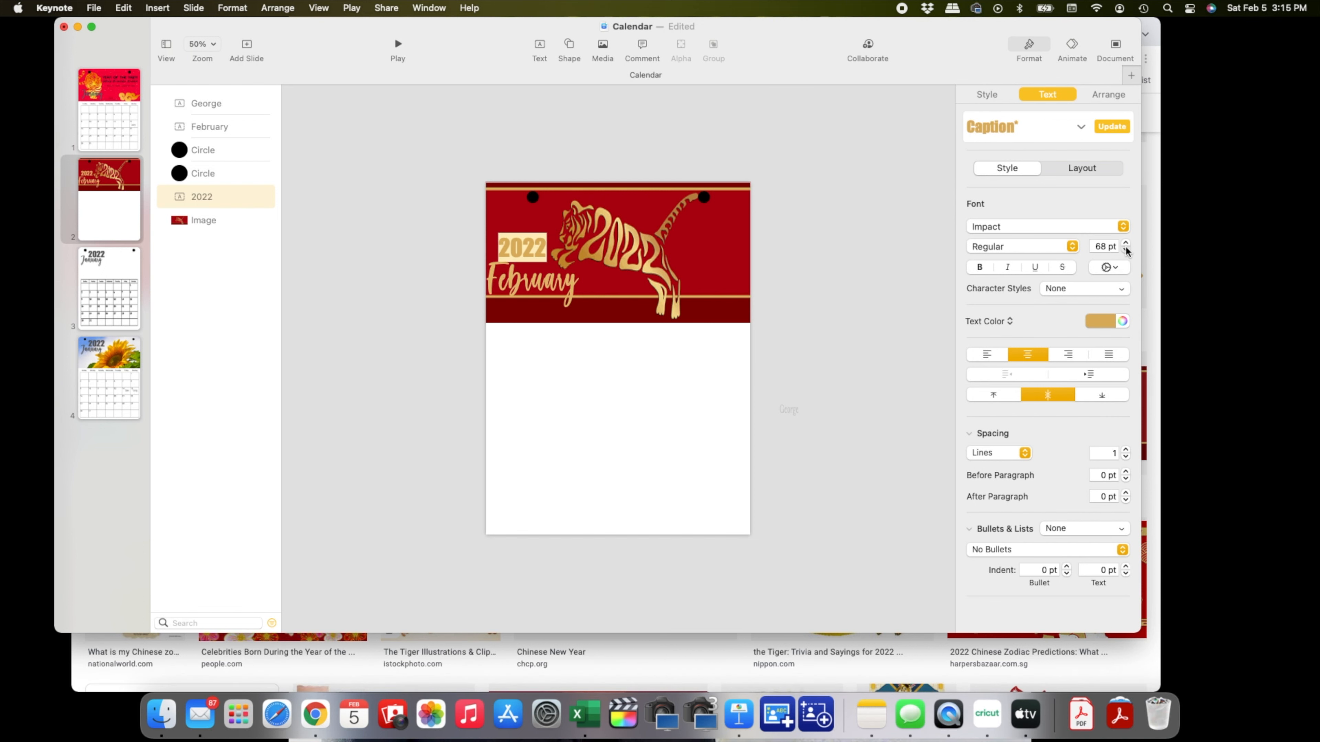
pyautogui.click(1125, 250)
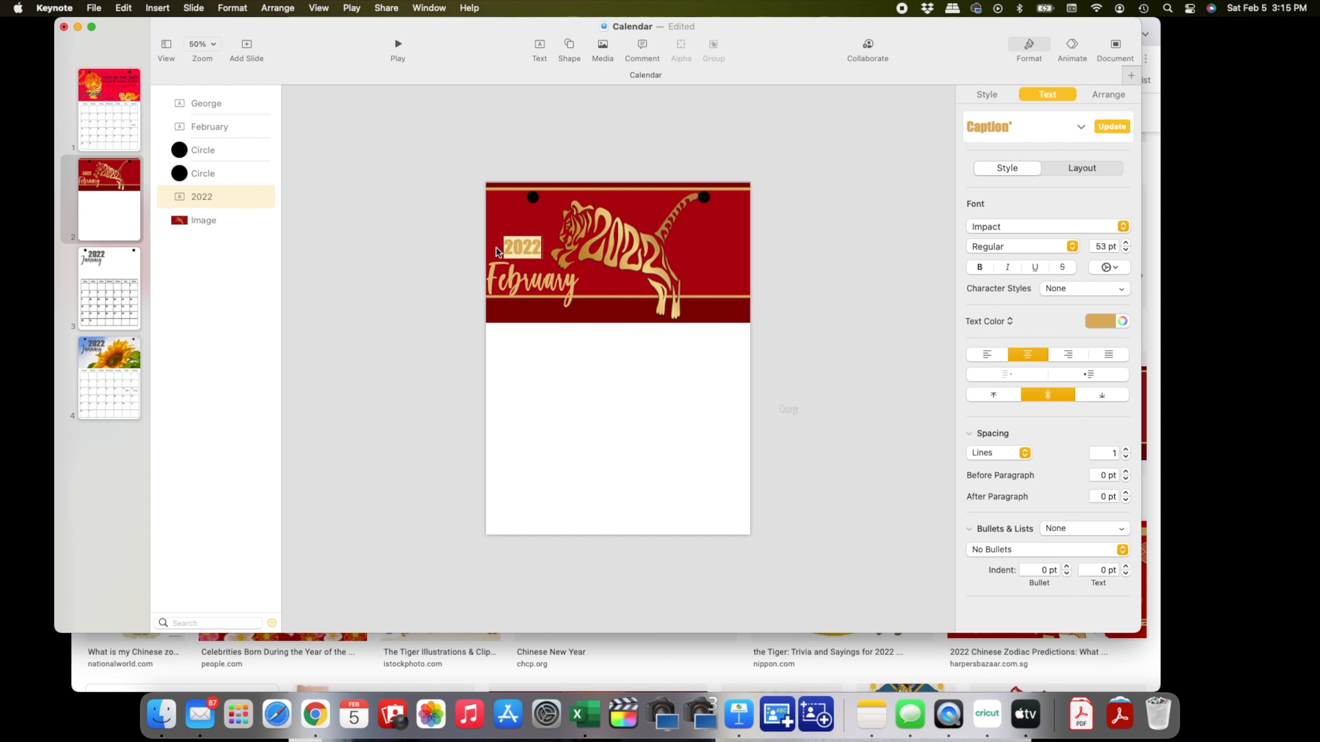
pyautogui.click(578, 261)
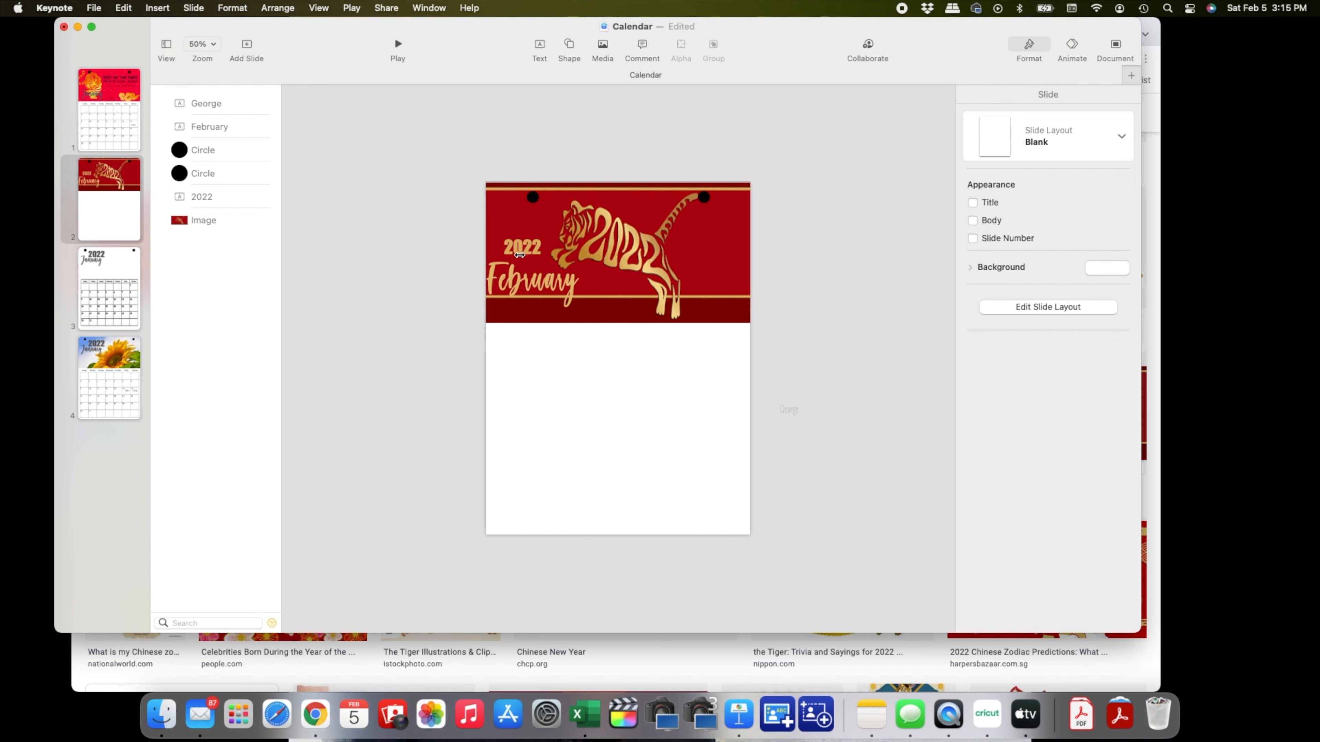
pyautogui.moveTo(525, 249); pyautogui.dragTo(533, 262)
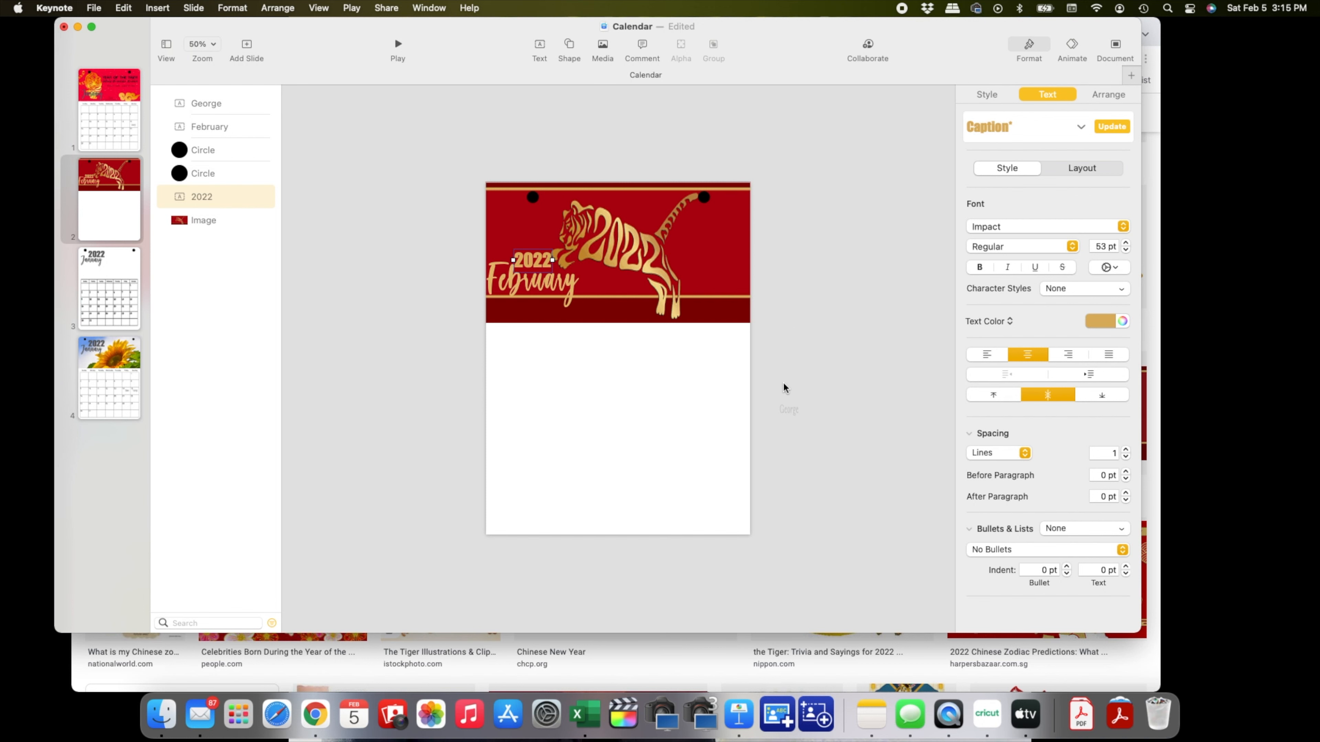
# - Switch to Chrome, download the 2022 Calendar February template PDF with the to-do list from a-printable-calendar.com, and unpack it
pyautogui.click(692, 644)
pyautogui.click(346, 35)
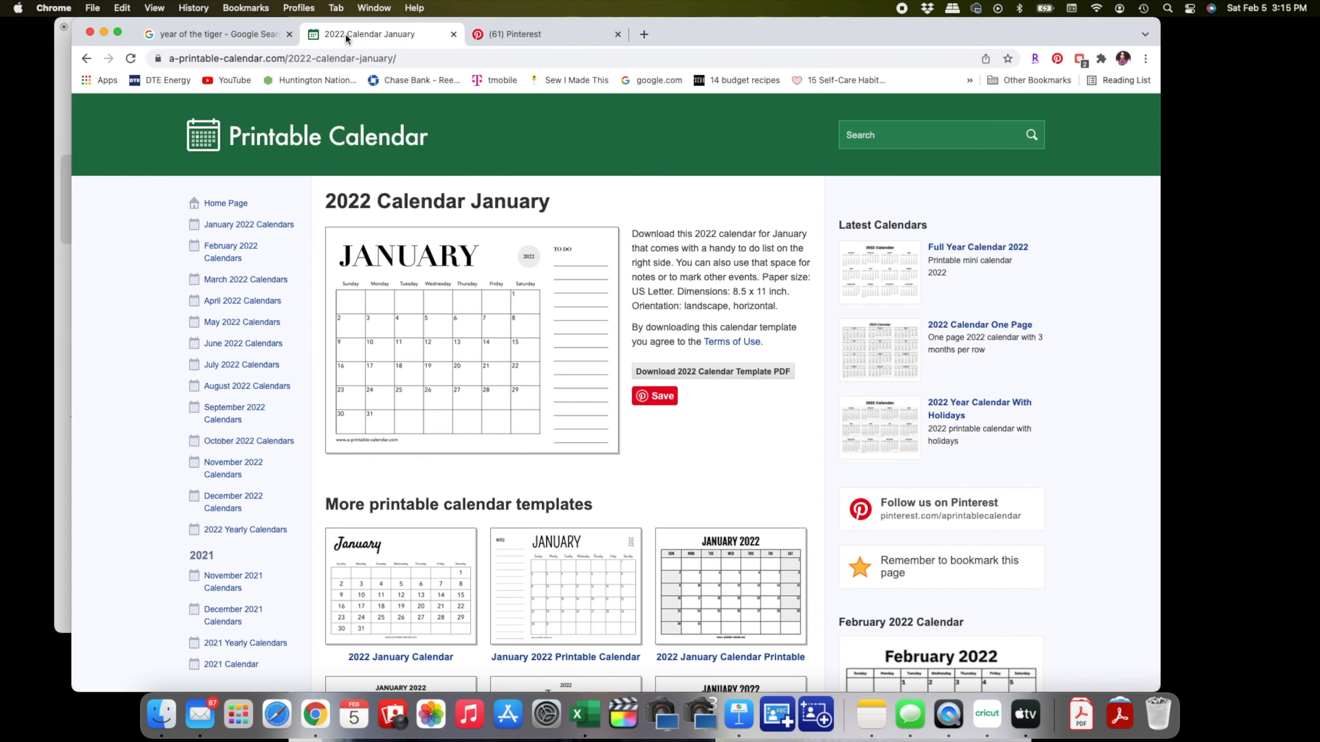
pyautogui.click(220, 251)
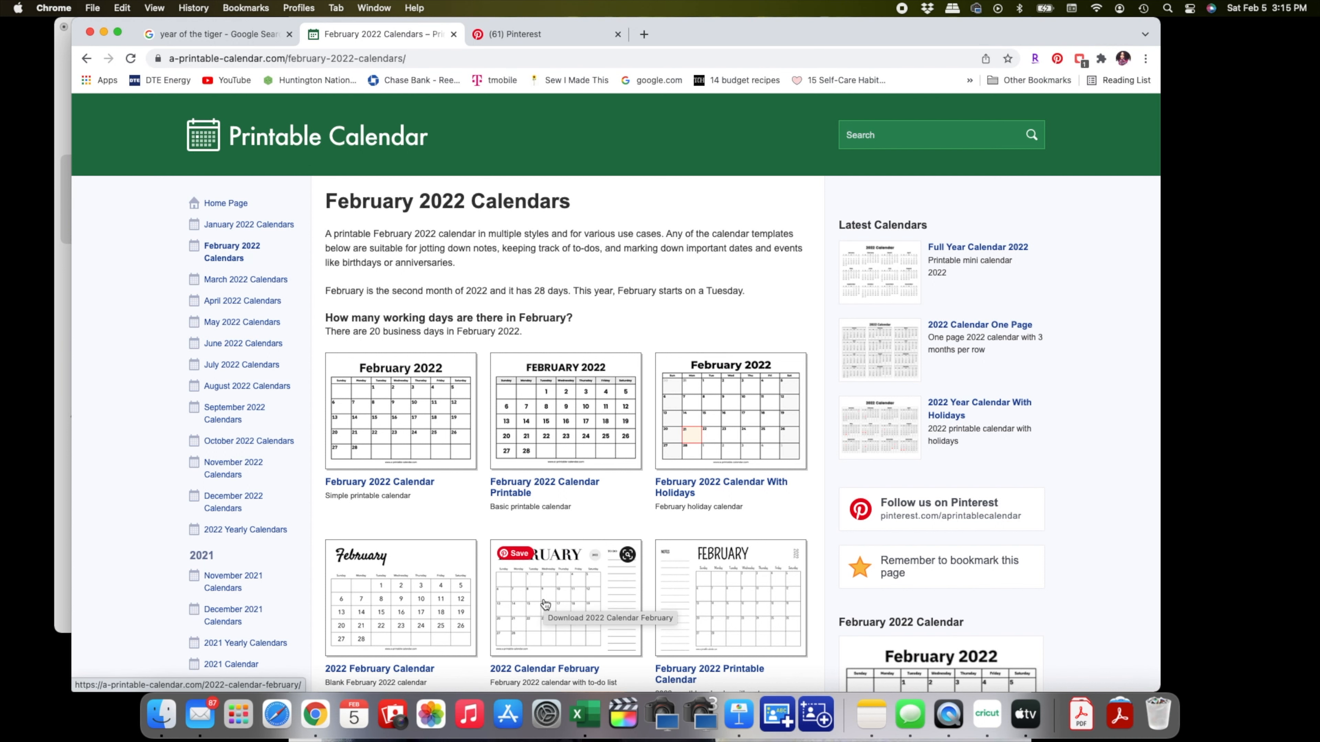
pyautogui.click(560, 606)
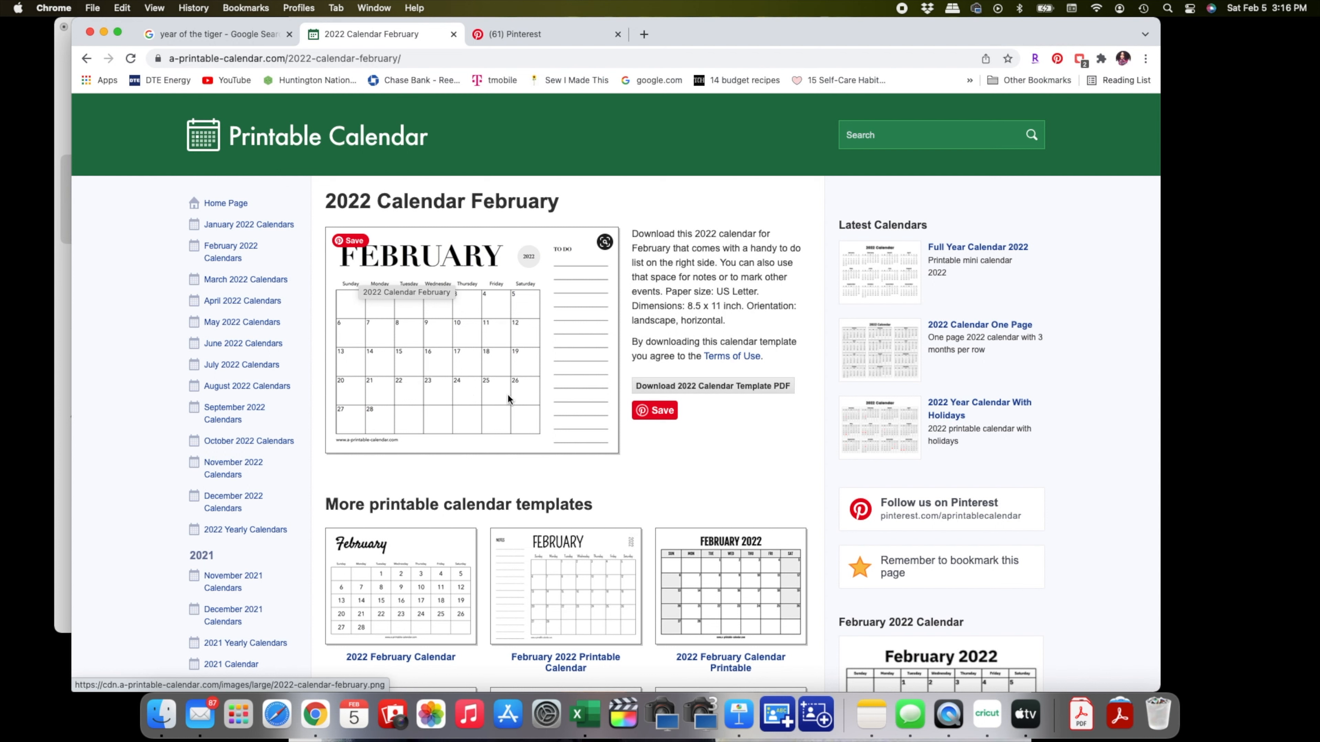
pyautogui.click(729, 387)
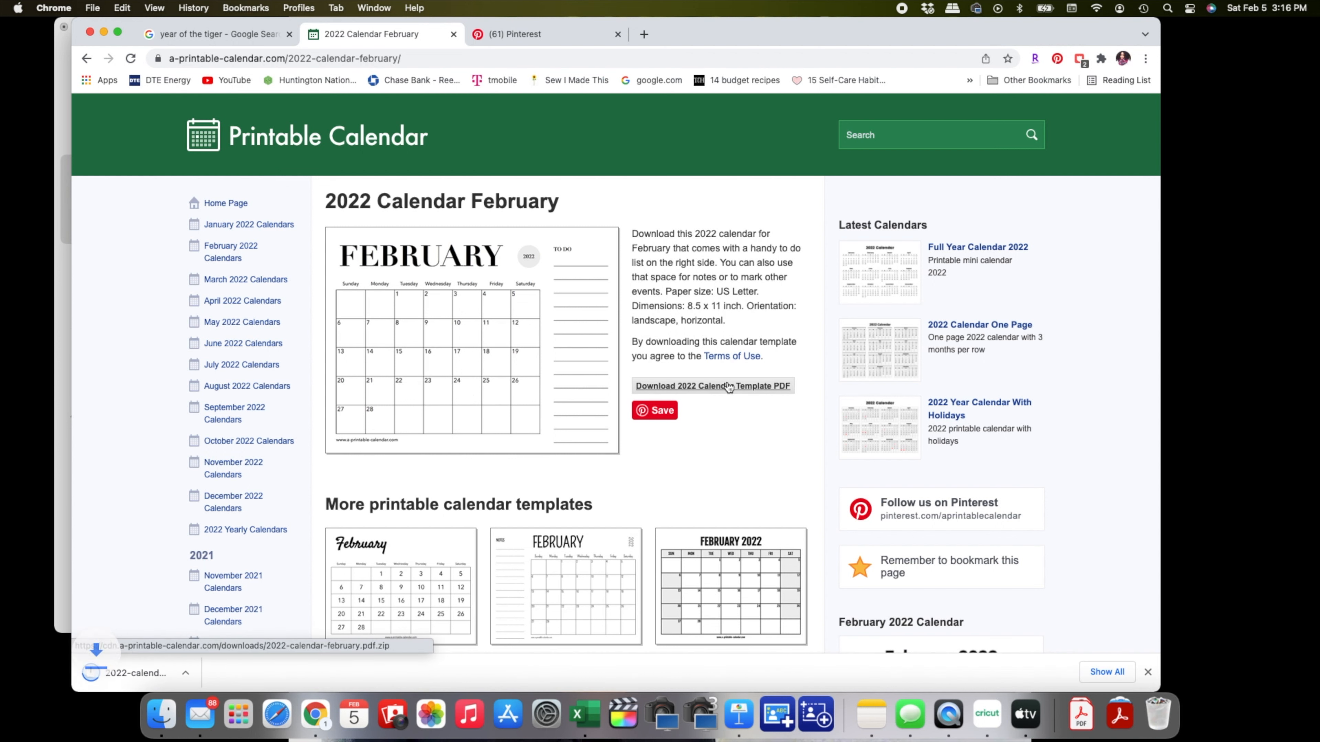
pyautogui.click(140, 672)
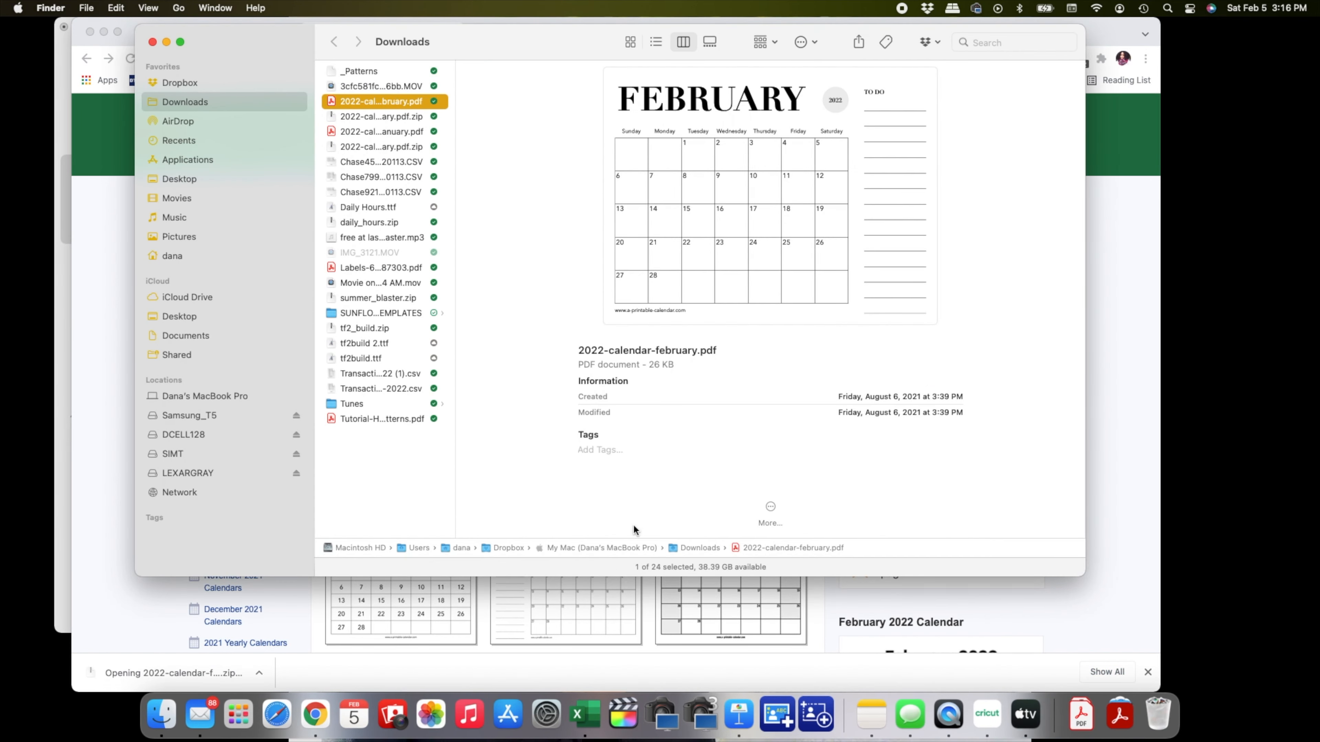
# - Copy 2022-calendar-february.pdf into the February slide in Keynote and place it below the banner at about X 14 pt, Y 365 pt
pyautogui.rightClick(731, 253)
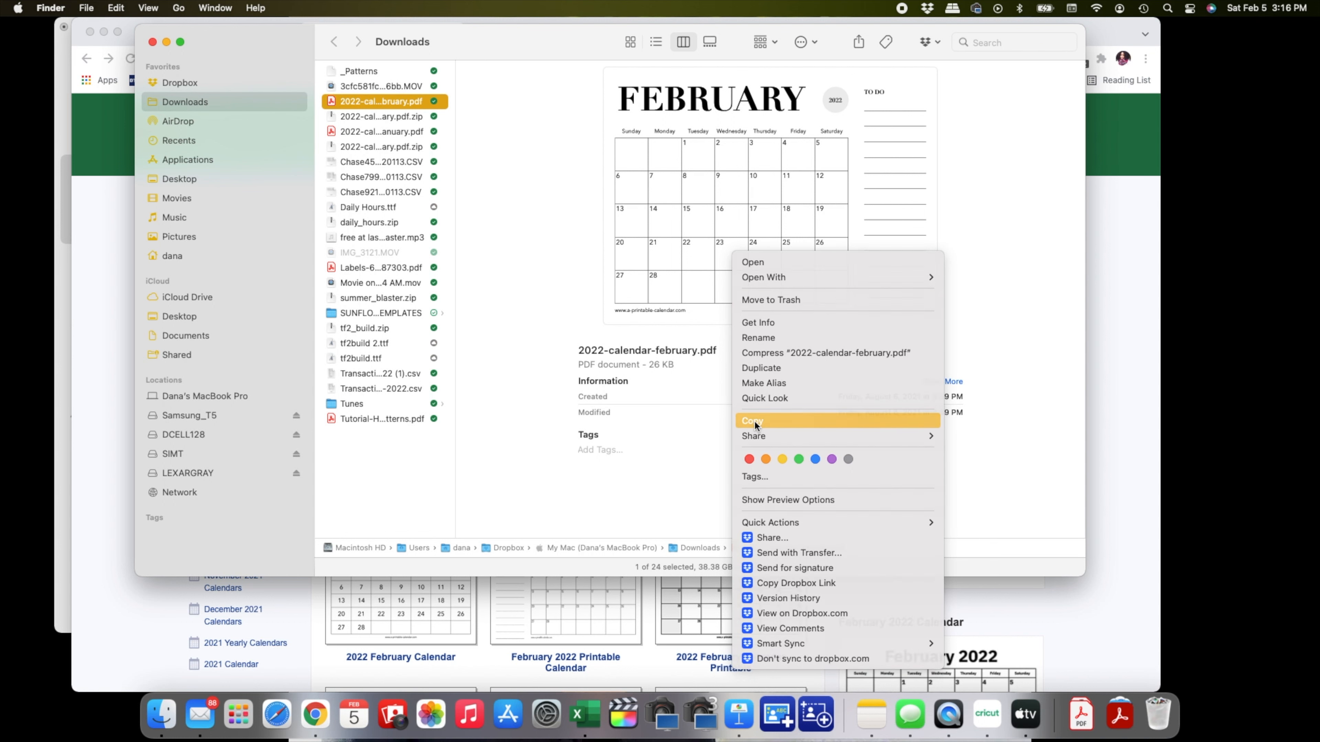
pyautogui.press('Escape')
pyautogui.click(738, 713)
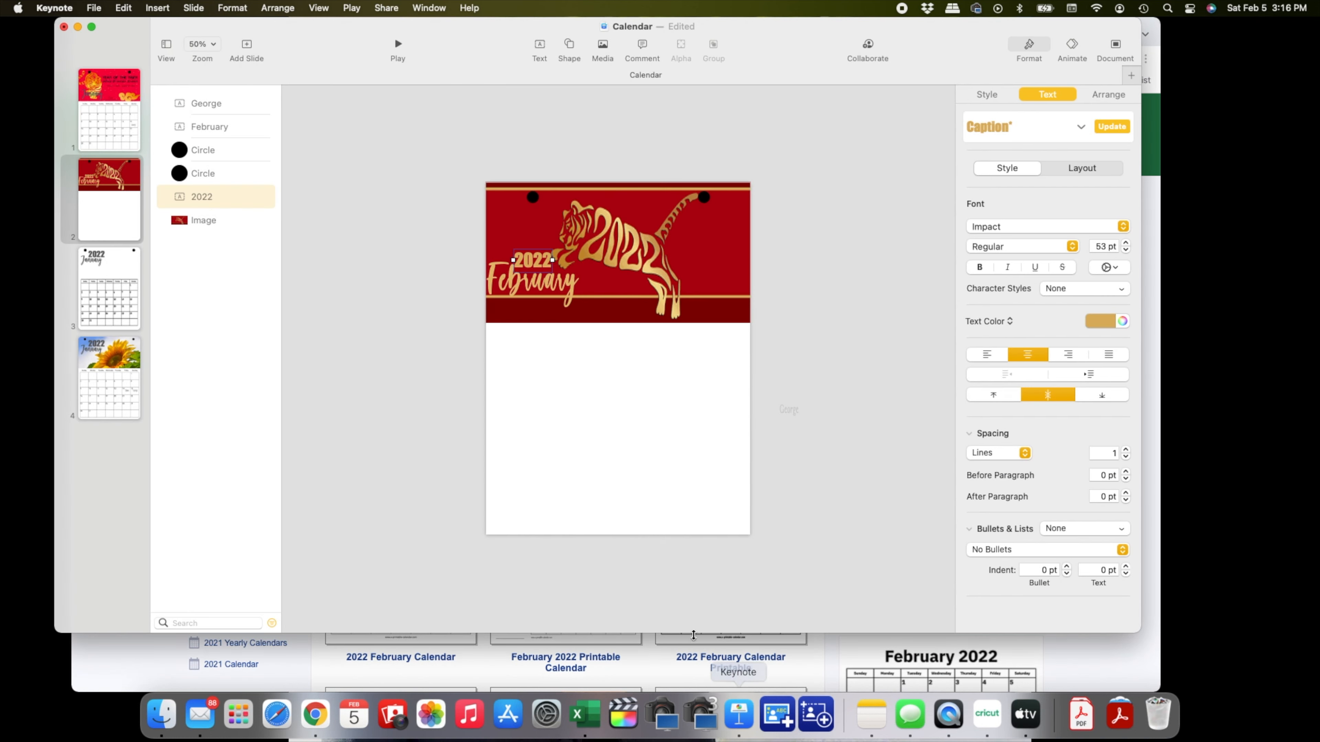
pyautogui.rightClick(611, 370)
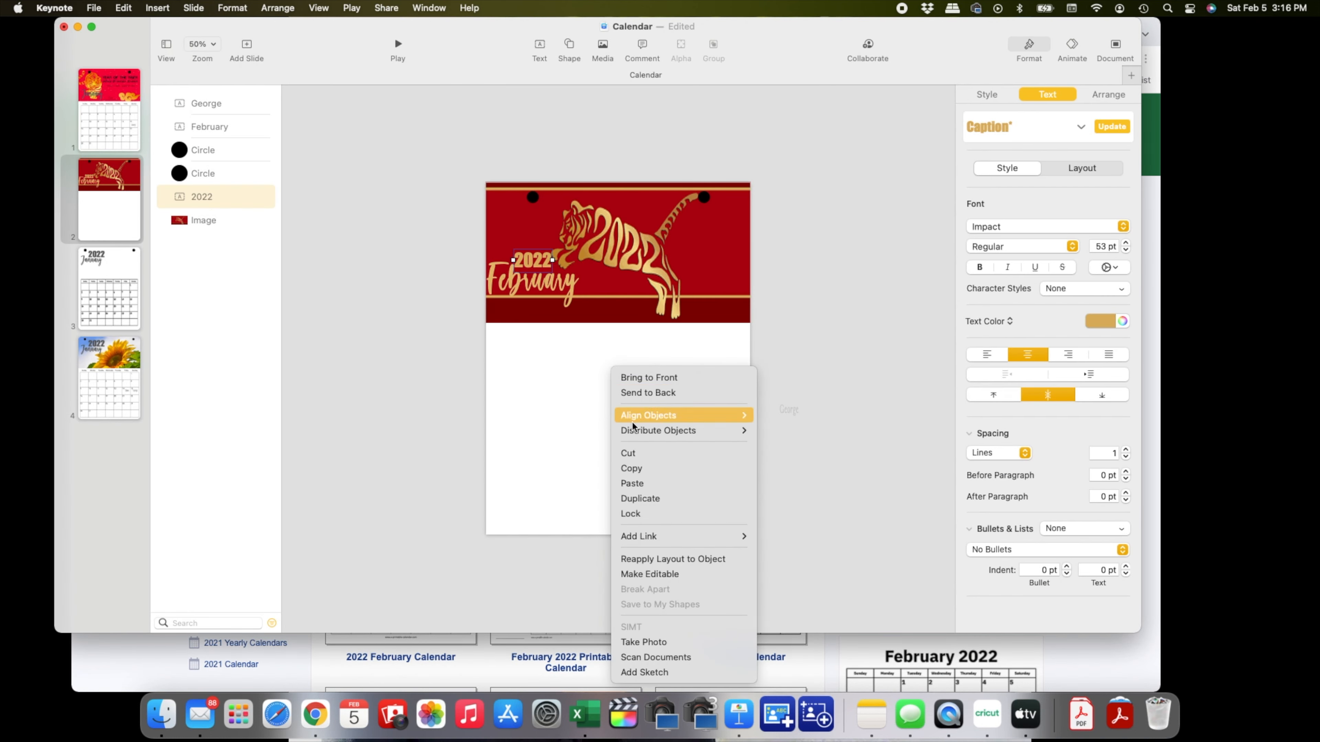
pyautogui.click(642, 482)
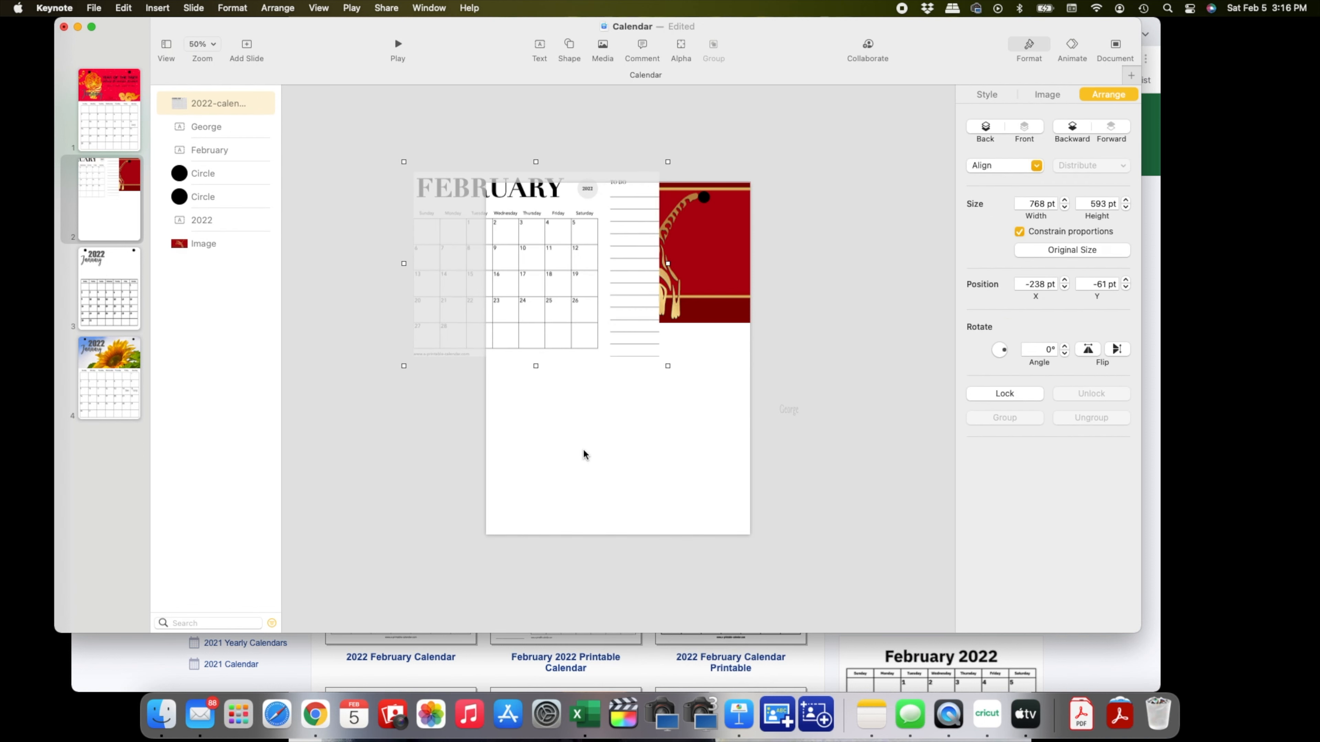
pyautogui.moveTo(575, 306); pyautogui.dragTo(656, 440)
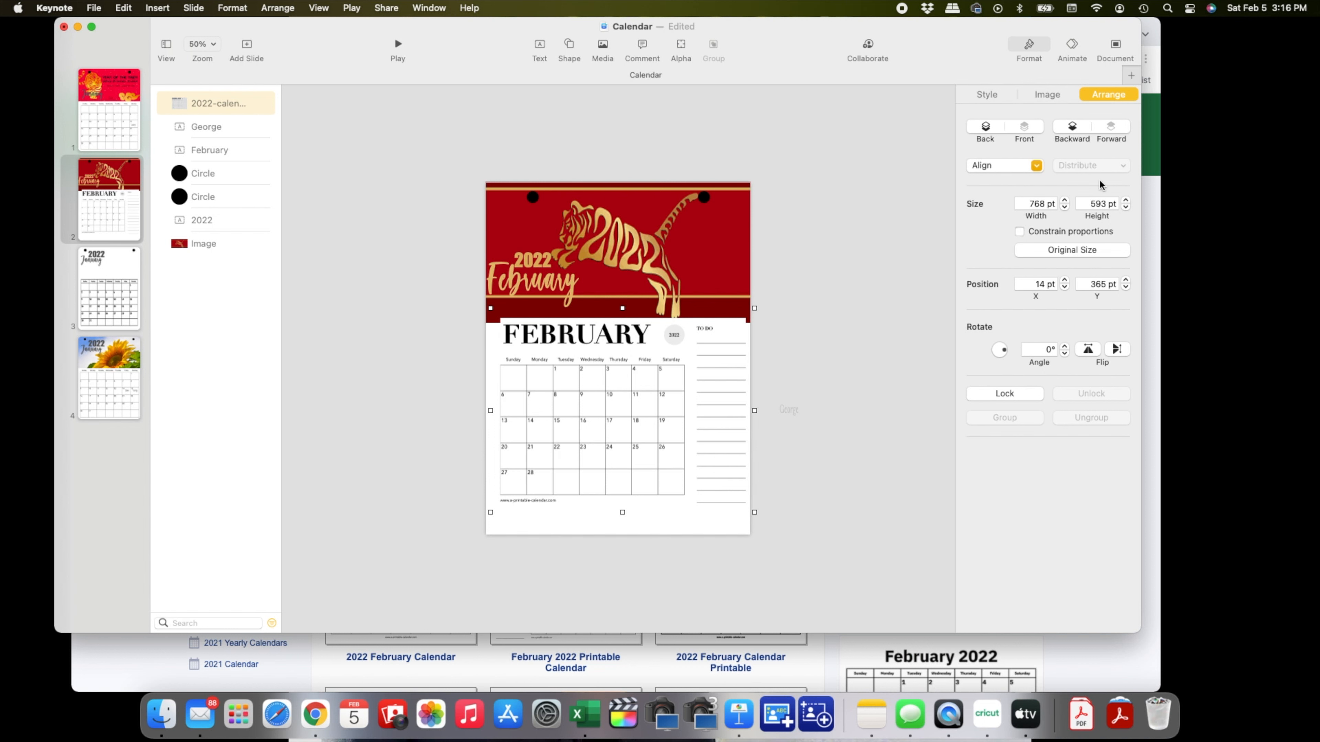
# - Mask the February calendar image down to its weekday names and date grid, cropping off the heading, to-do list and website line
pyautogui.click(1047, 94)
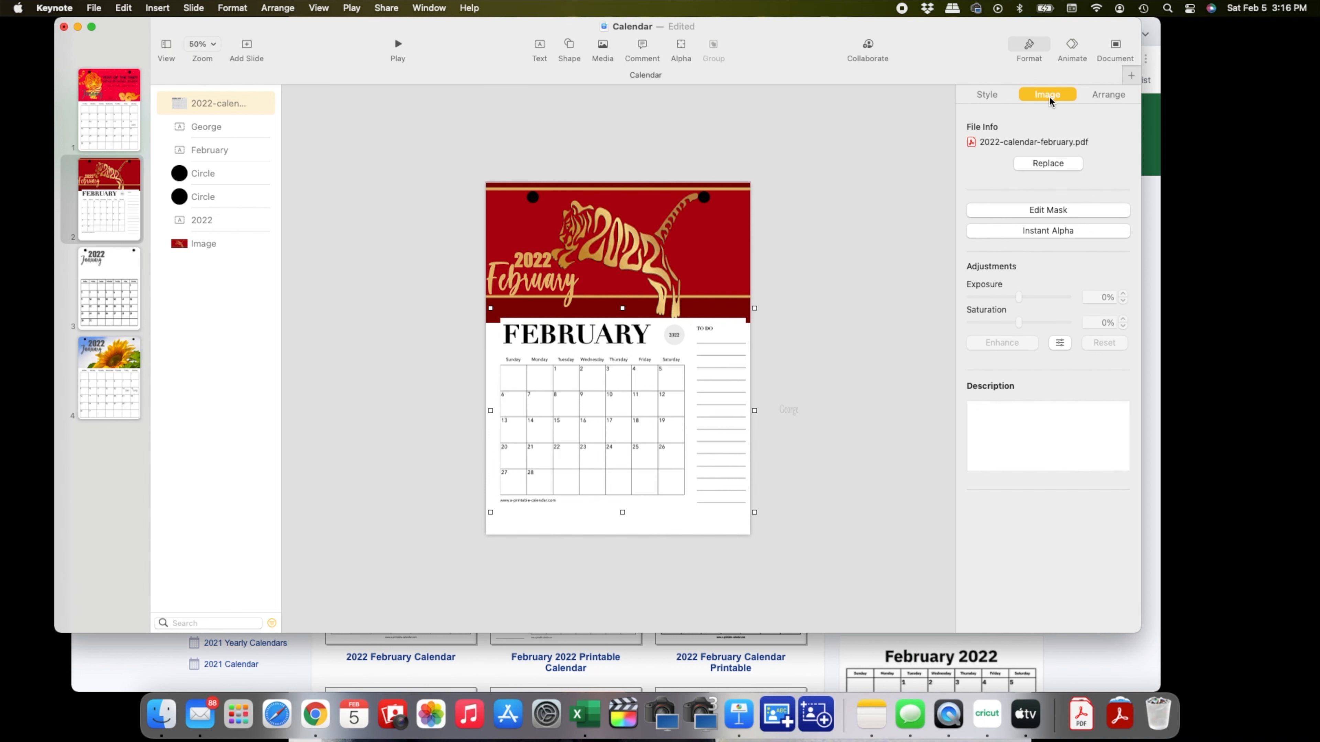
pyautogui.click(1010, 209)
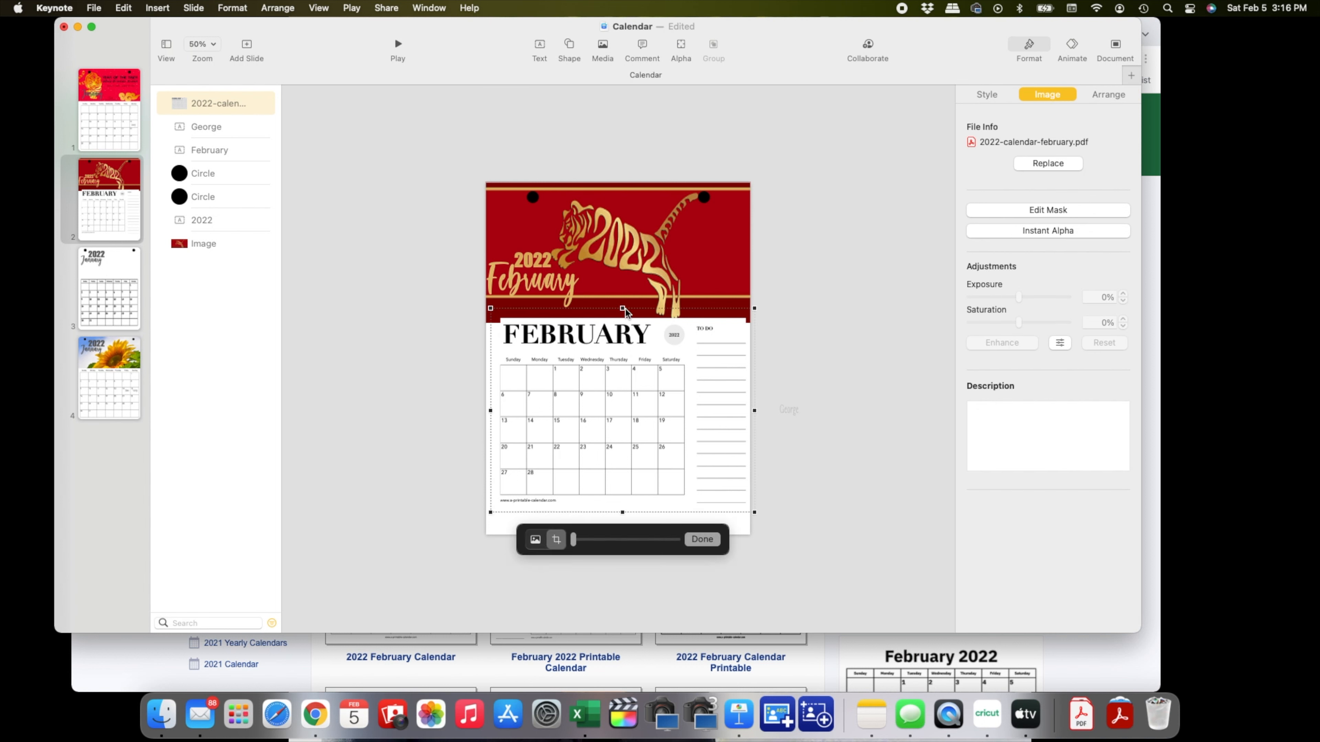
pyautogui.moveTo(622, 311); pyautogui.dragTo(621, 350)
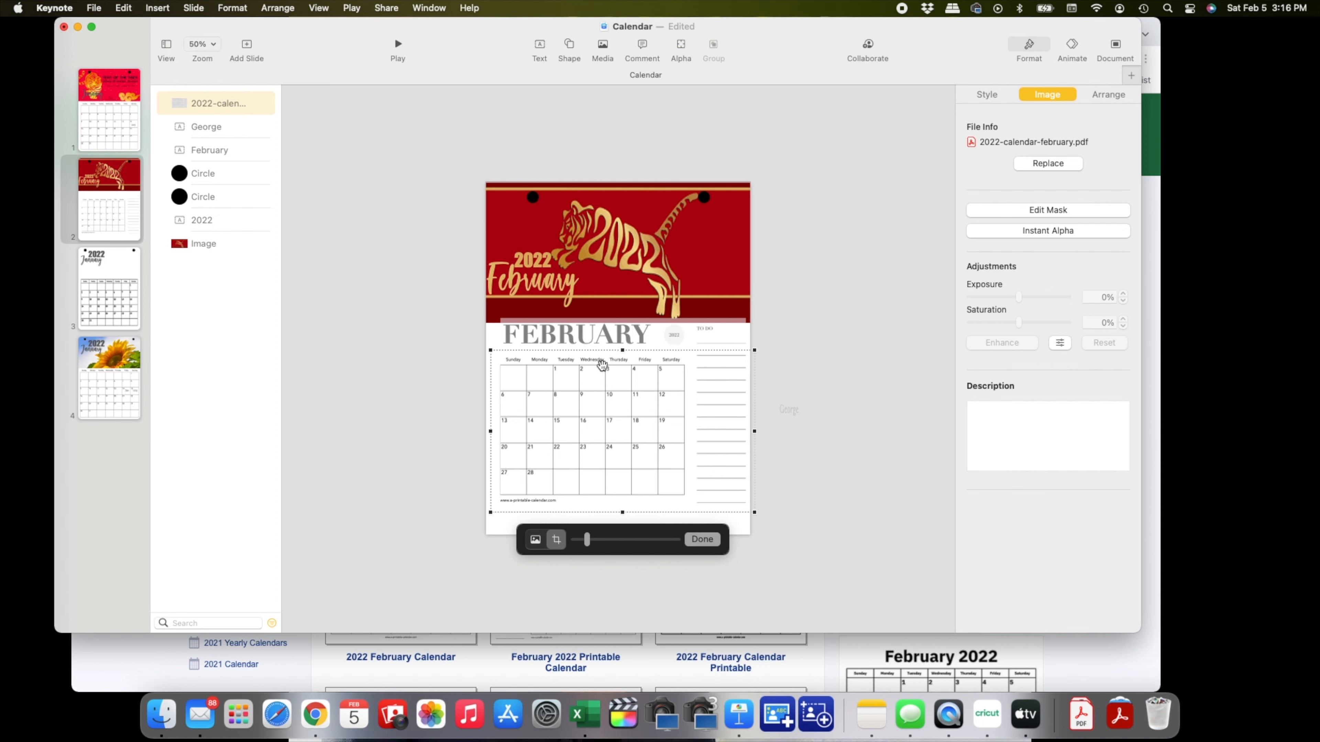
pyautogui.moveTo(490, 432); pyautogui.dragTo(487, 432)
pyautogui.moveTo(754, 432); pyautogui.dragTo(693, 431)
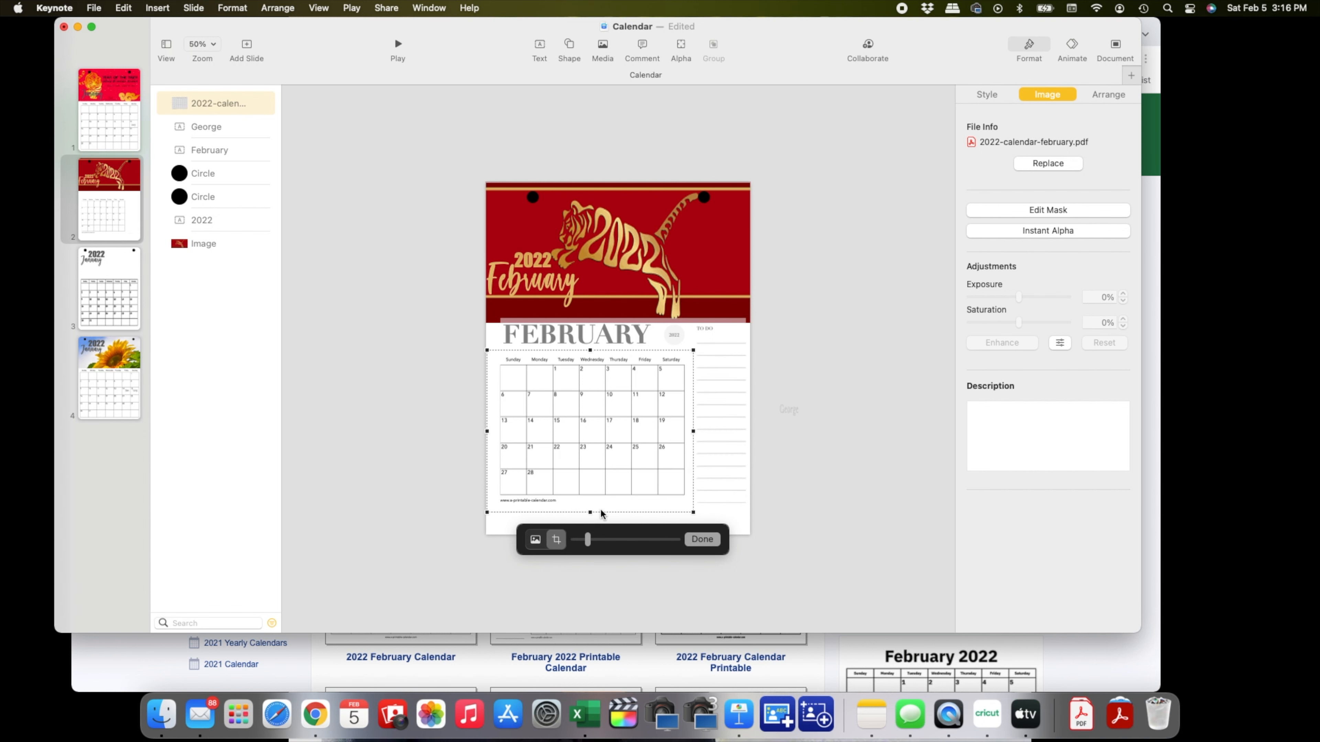
pyautogui.moveTo(589, 511); pyautogui.dragTo(592, 498)
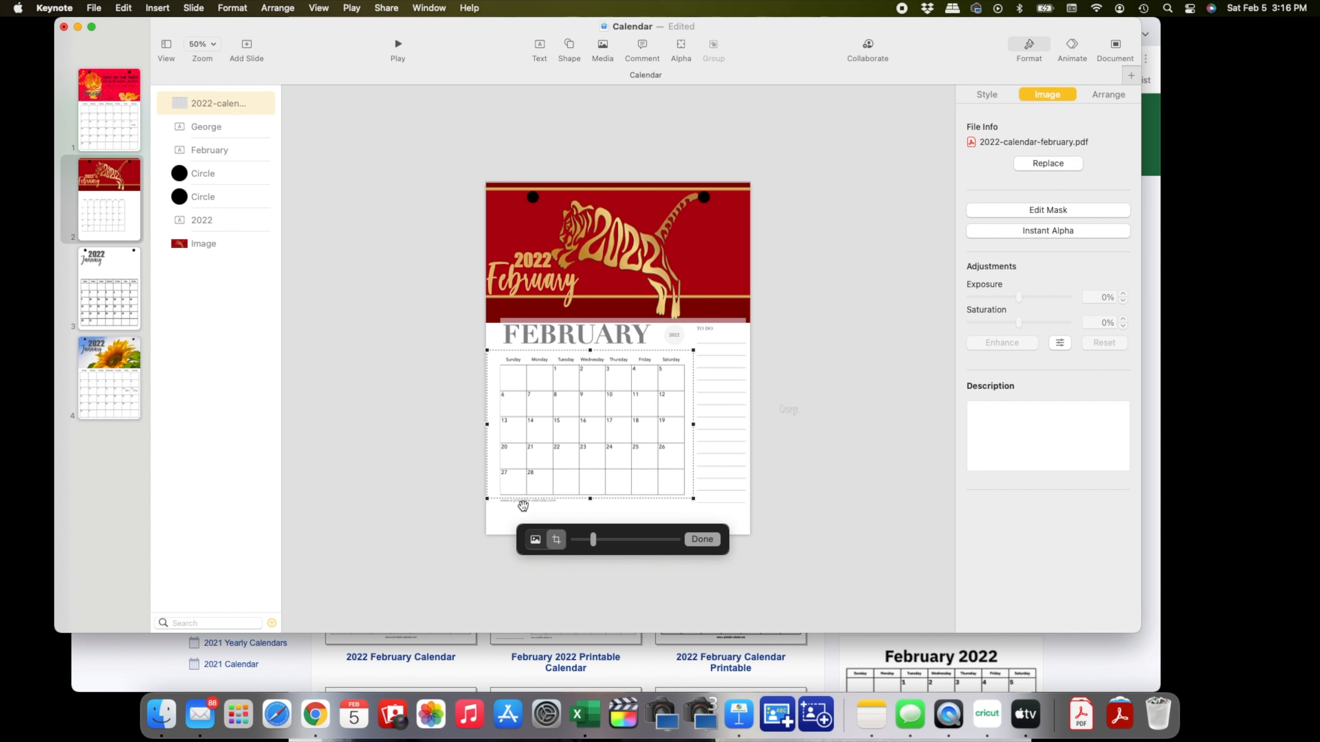
pyautogui.click(702, 539)
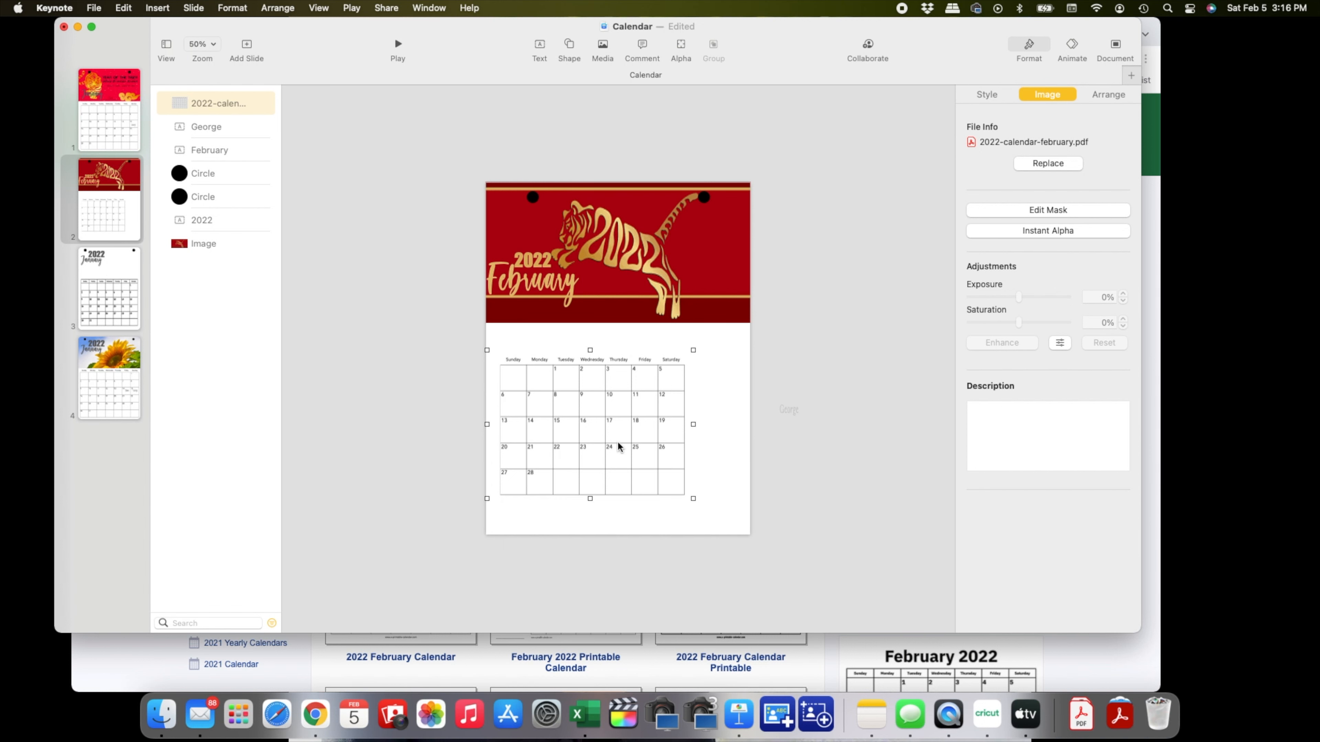
# - Move and stretch the cropped February calendar grid to fill the white area below the tiger banner
pyautogui.moveTo(617, 440); pyautogui.dragTo(609, 415)
pyautogui.moveTo(683, 474); pyautogui.dragTo(756, 534)
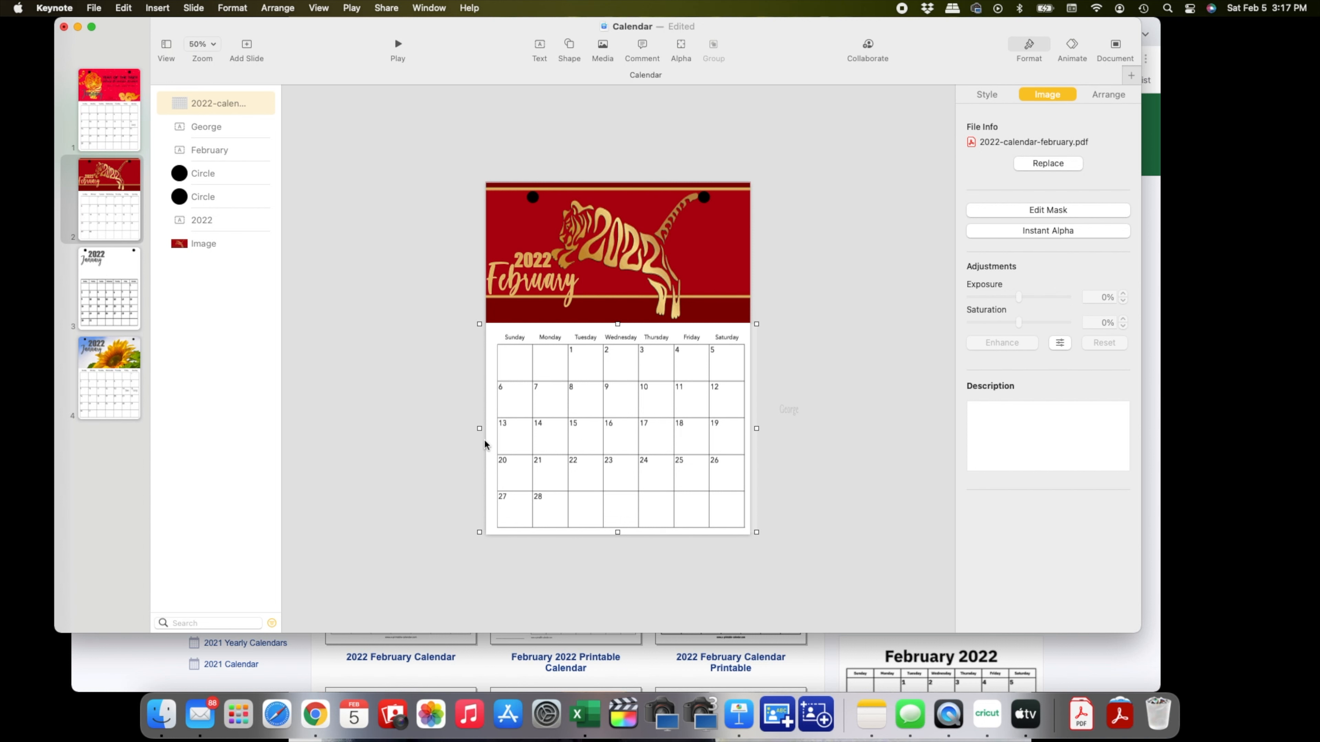
pyautogui.moveTo(479, 428); pyautogui.dragTo(474, 428)
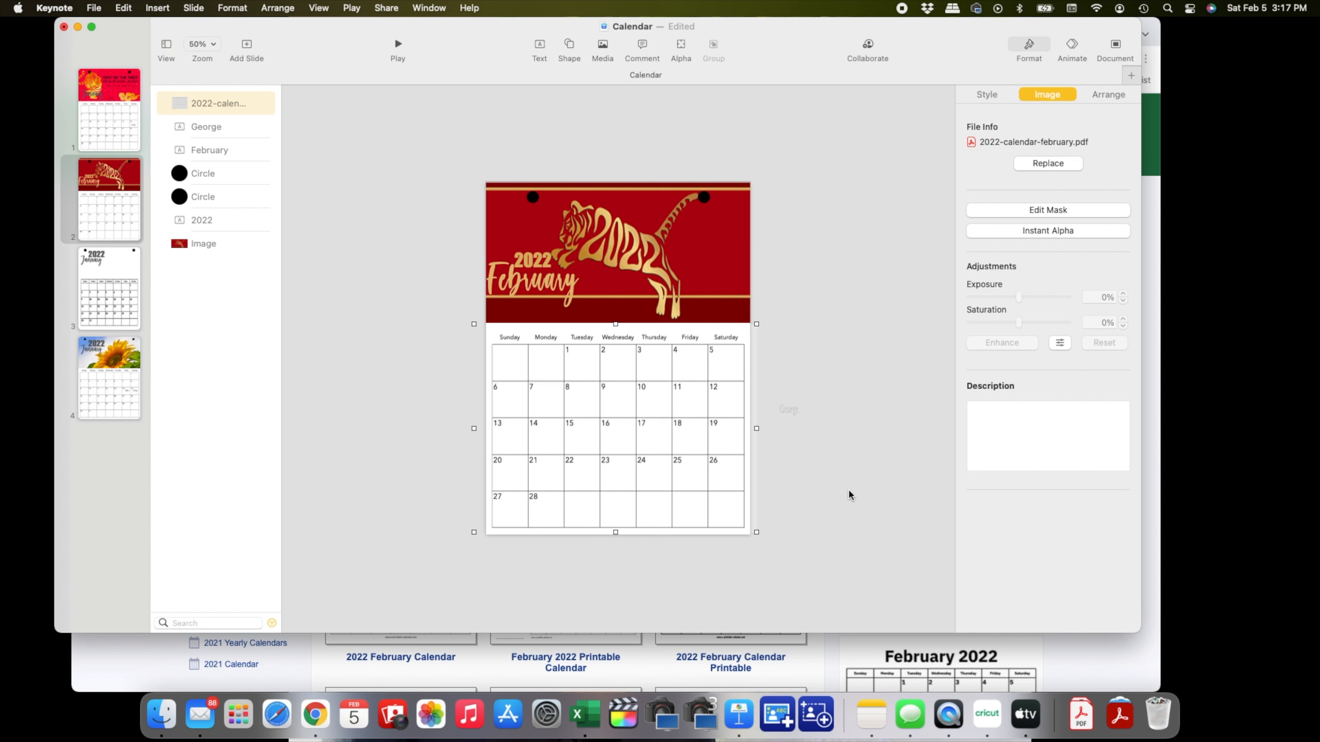
# - Move the small name text box from beside the slide onto the February 14 cell and bring it to the front
pyautogui.moveTo(788, 410); pyautogui.dragTo(547, 440)
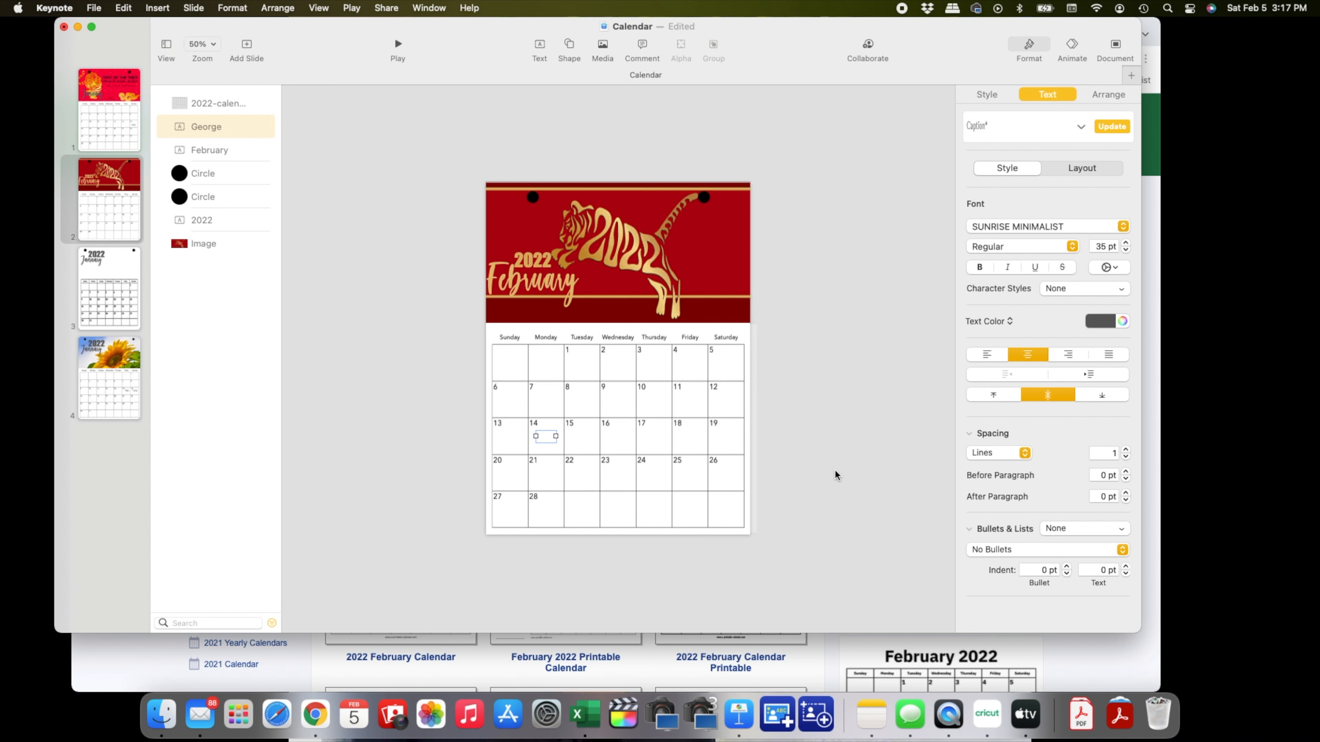
pyautogui.click(1105, 93)
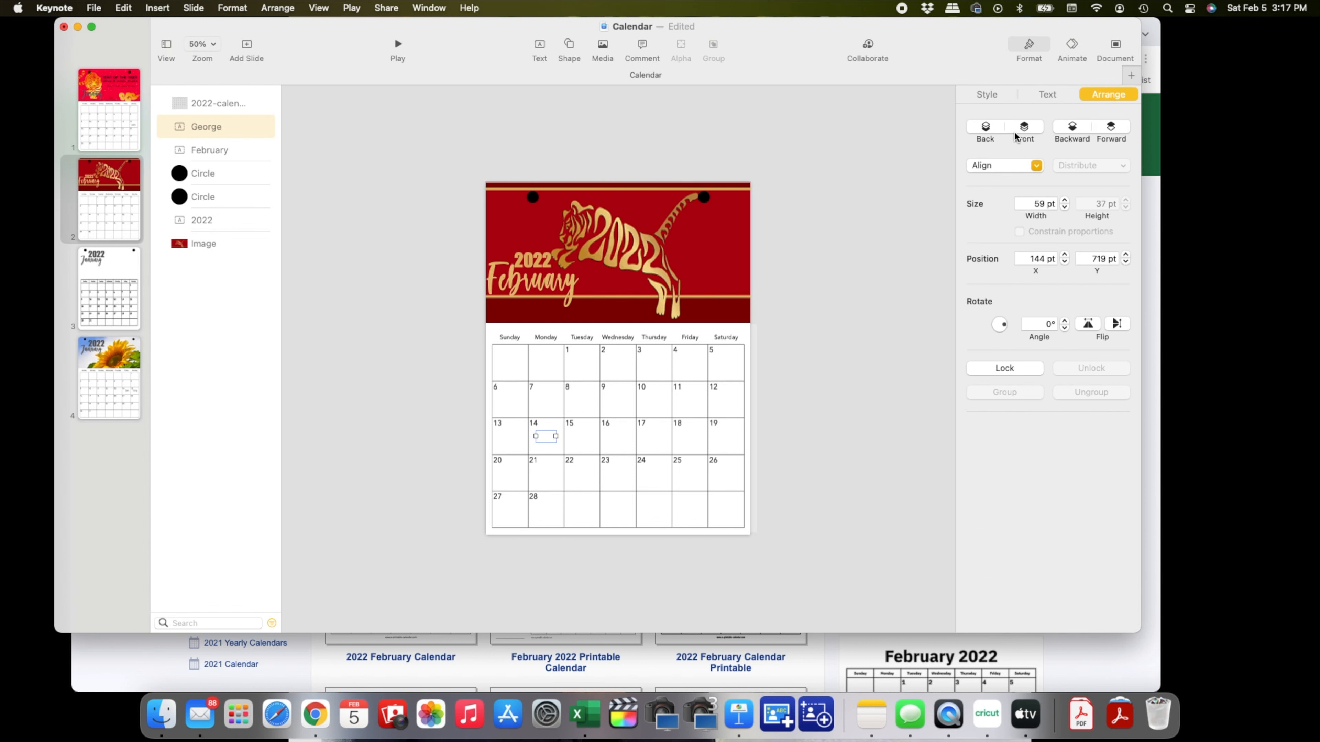
pyautogui.click(986, 130)
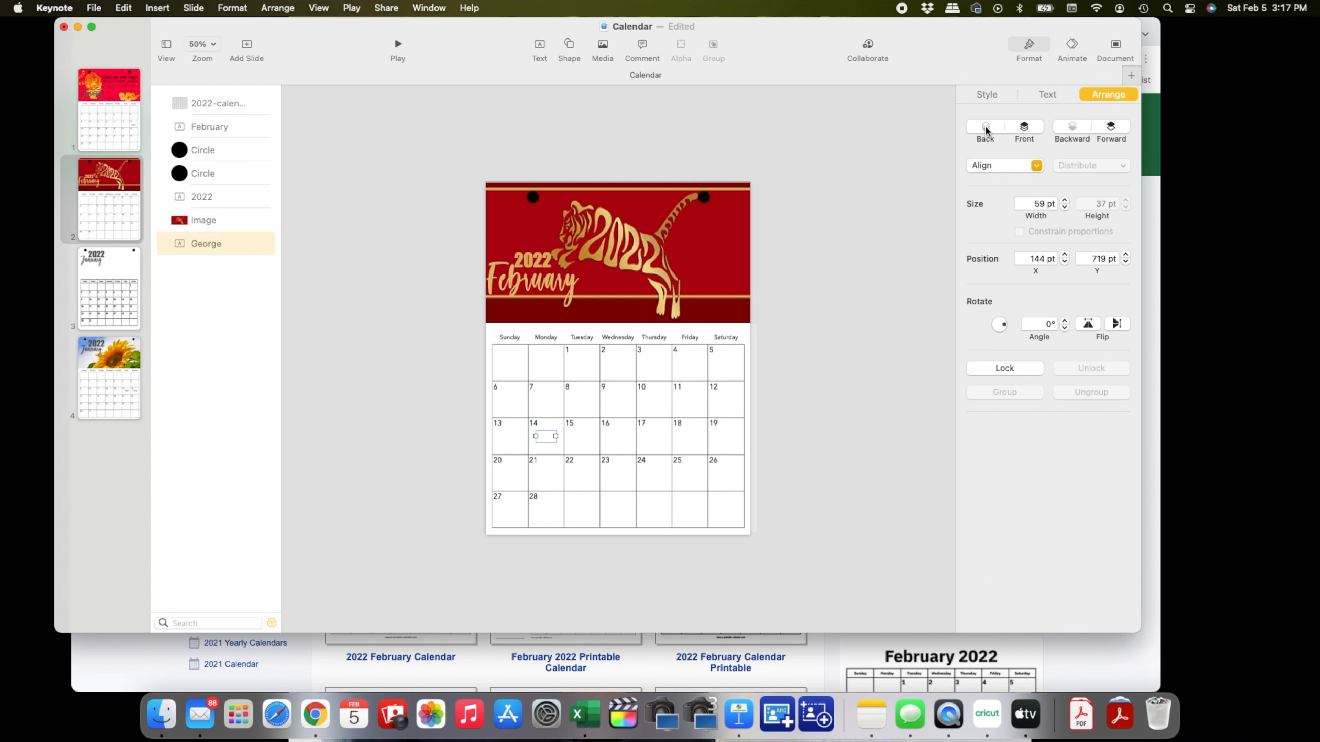
pyautogui.click(1025, 128)
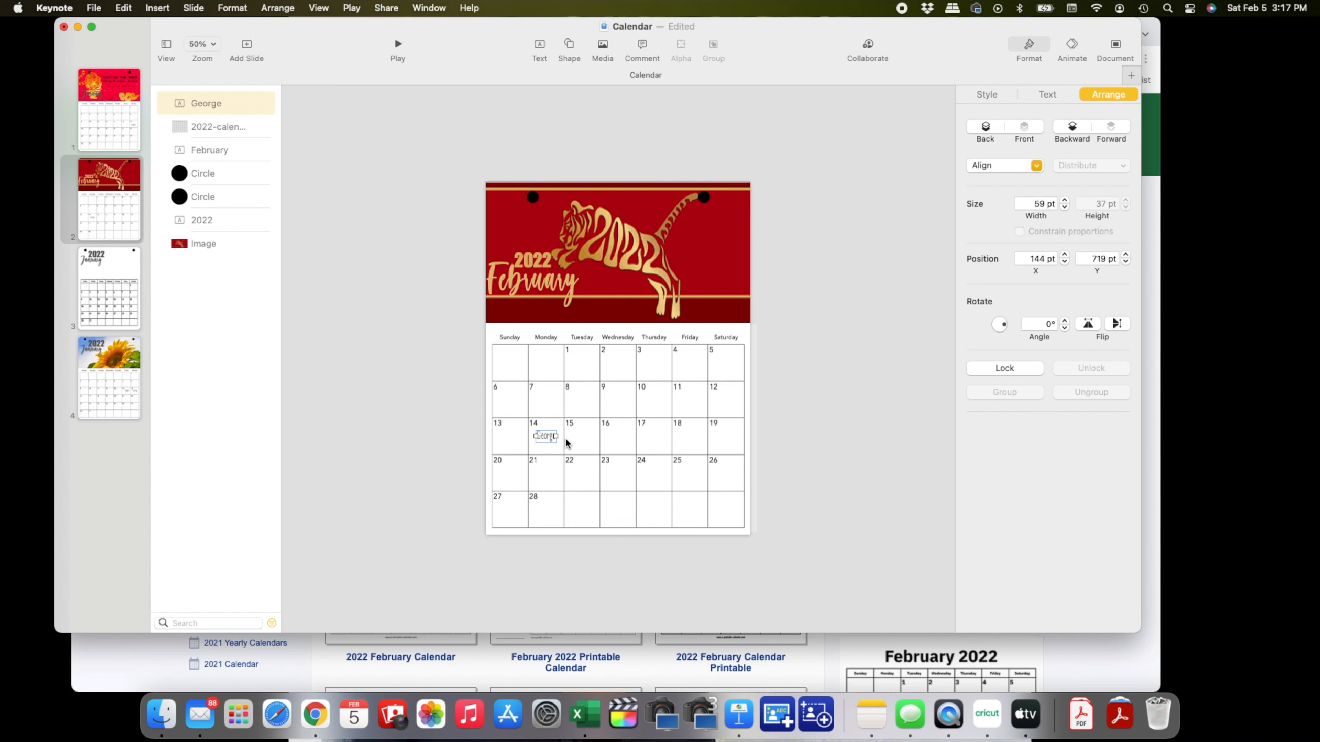
# - Replace the name text with "Valentine's Day" on two lines and position it in the February 14 cell at X 133 pt, Y 712 pt
pyautogui.doubleClick(545, 437)
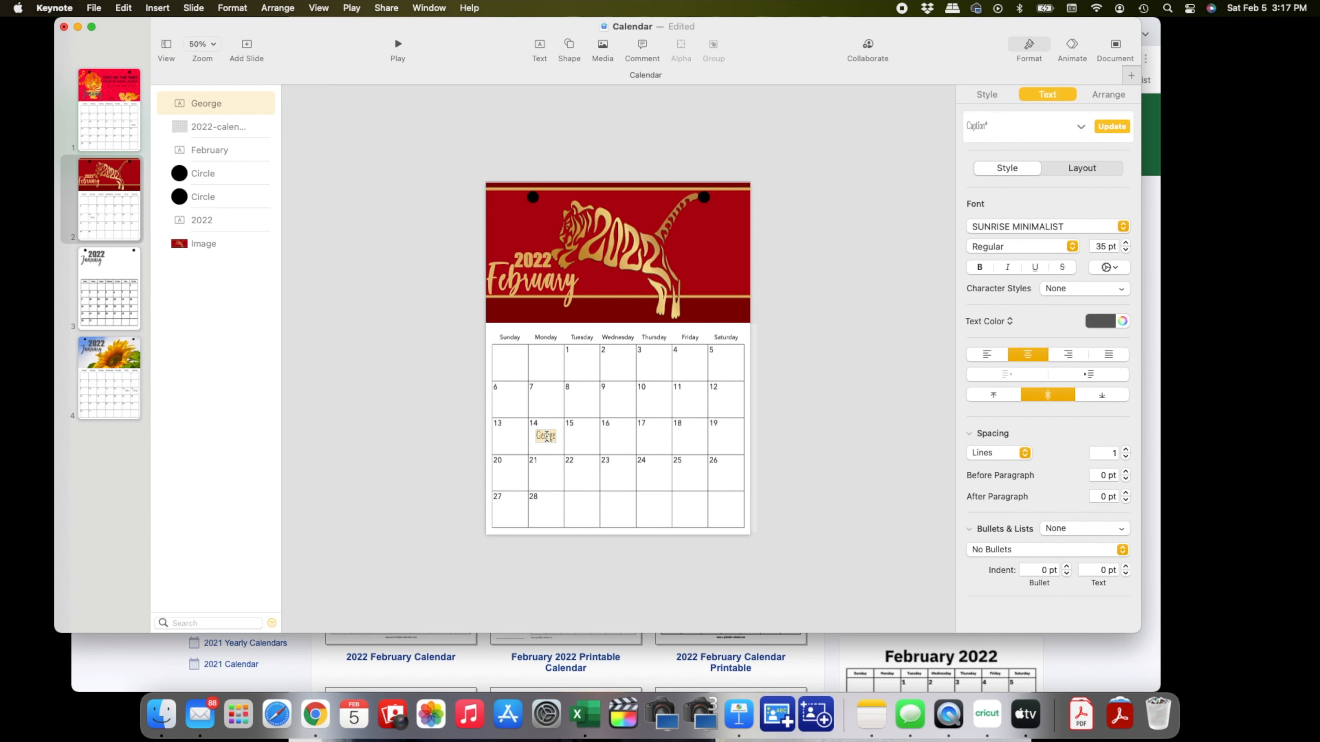
pyautogui.write('Valentines')
pyautogui.press('BackSpace')
pyautogui.write("'s")
pyautogui.press('Return')
pyautogui.write('Day')
pyautogui.click(833, 457)
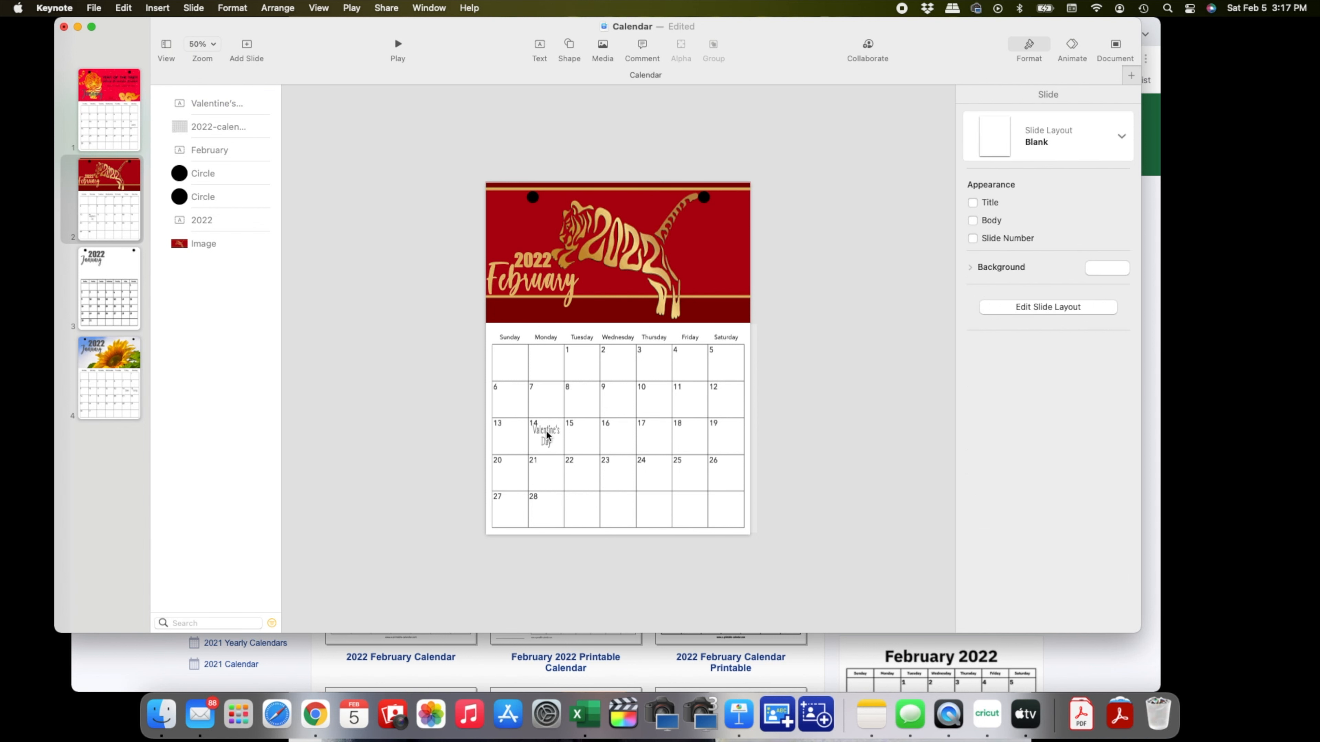
pyautogui.moveTo(546, 435); pyautogui.dragTo(546, 438)
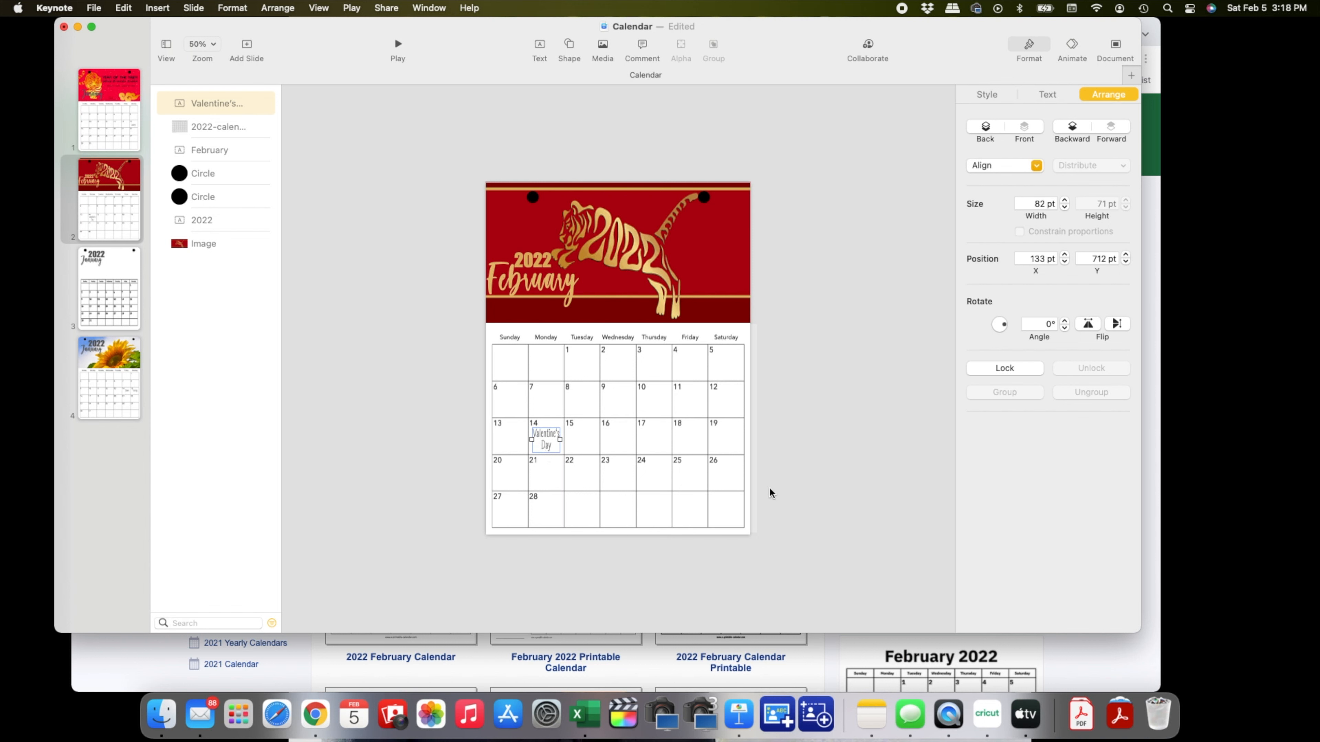
# - Left-align both lines of the Valentine's Day text in the February 14 cell
pyautogui.click(550, 443)
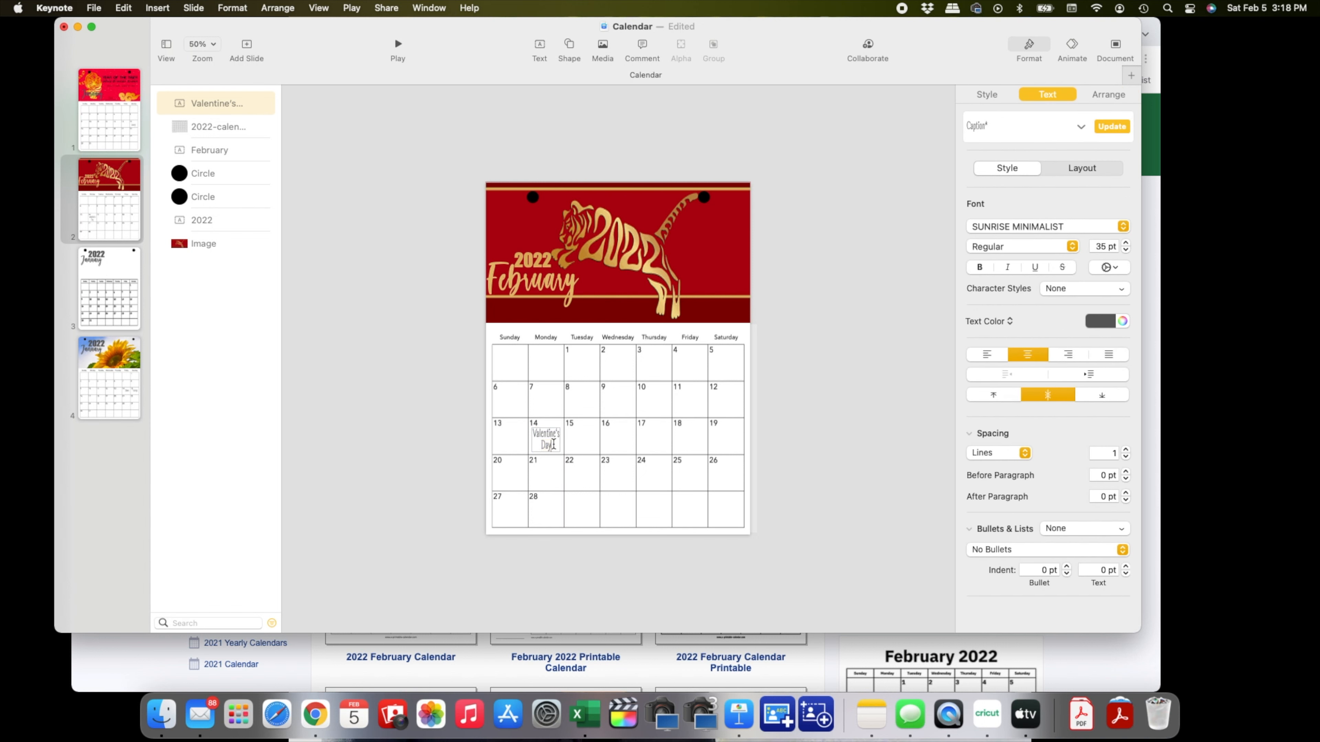
pyautogui.moveTo(550, 442); pyautogui.dragTo(530, 433)
pyautogui.click(986, 356)
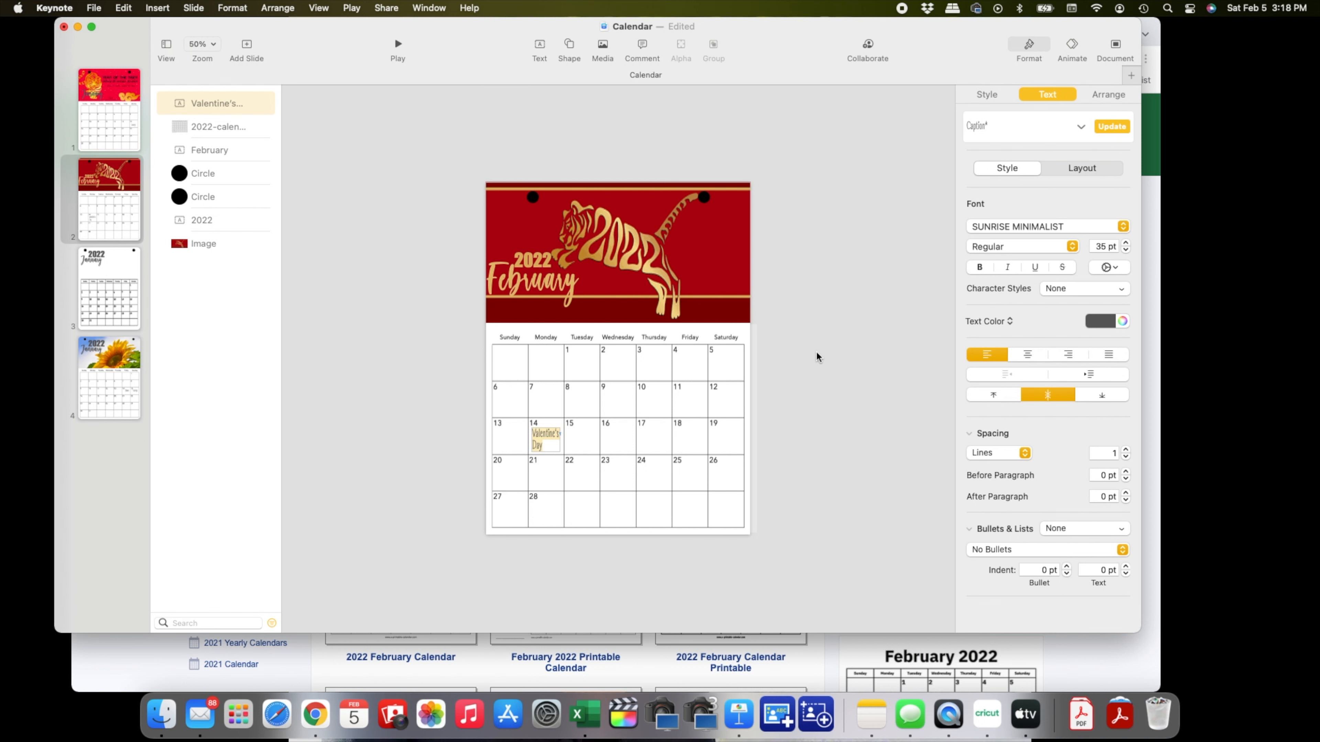
# - Look through the Basic, Geometry and Objects categories of the shape library for a heart
pyautogui.click(569, 46)
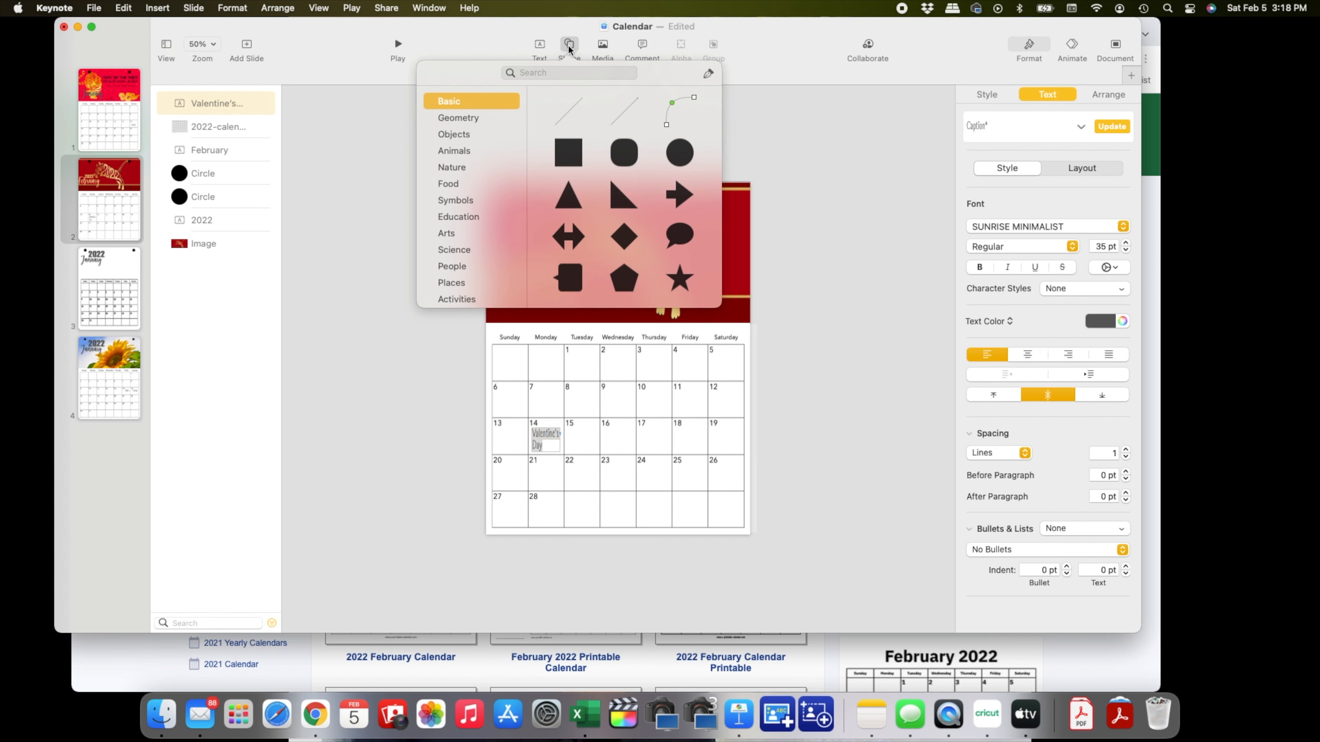
pyautogui.scroll(-2, 643, 212)
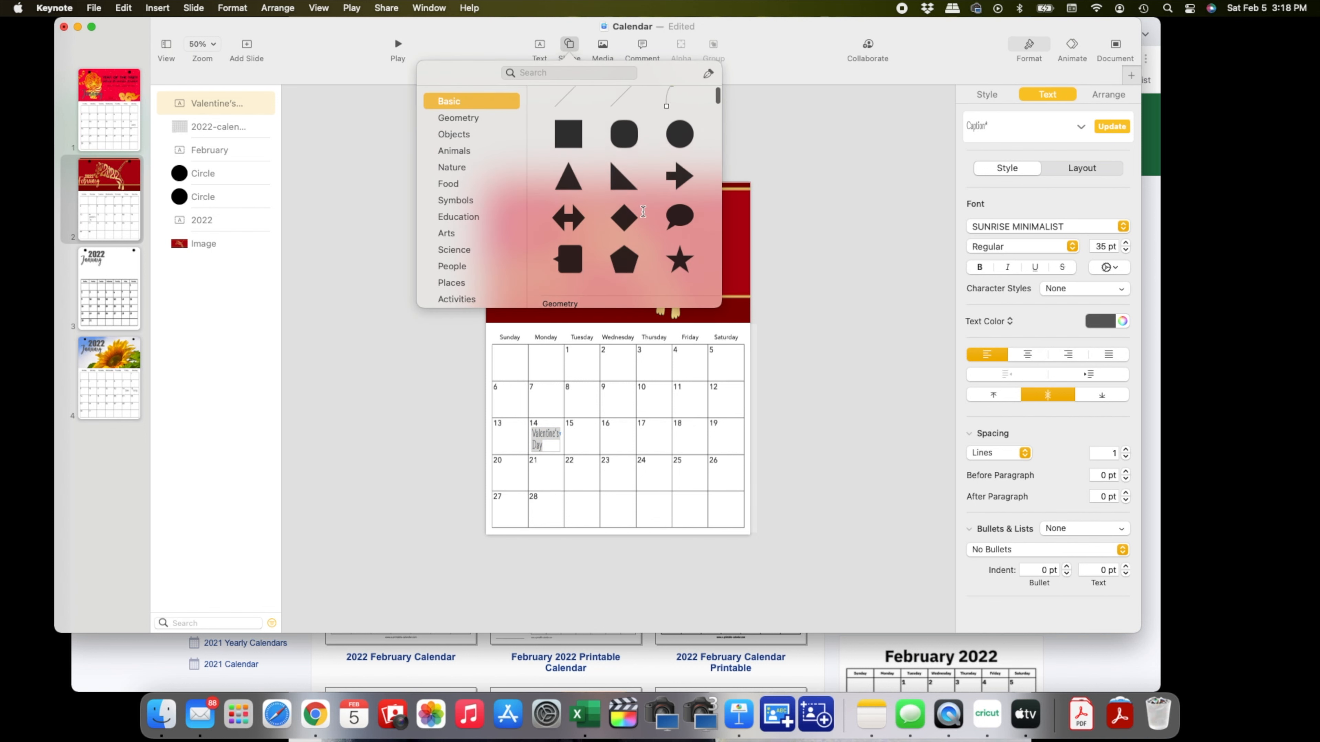
pyautogui.scroll(-10, 643, 212)
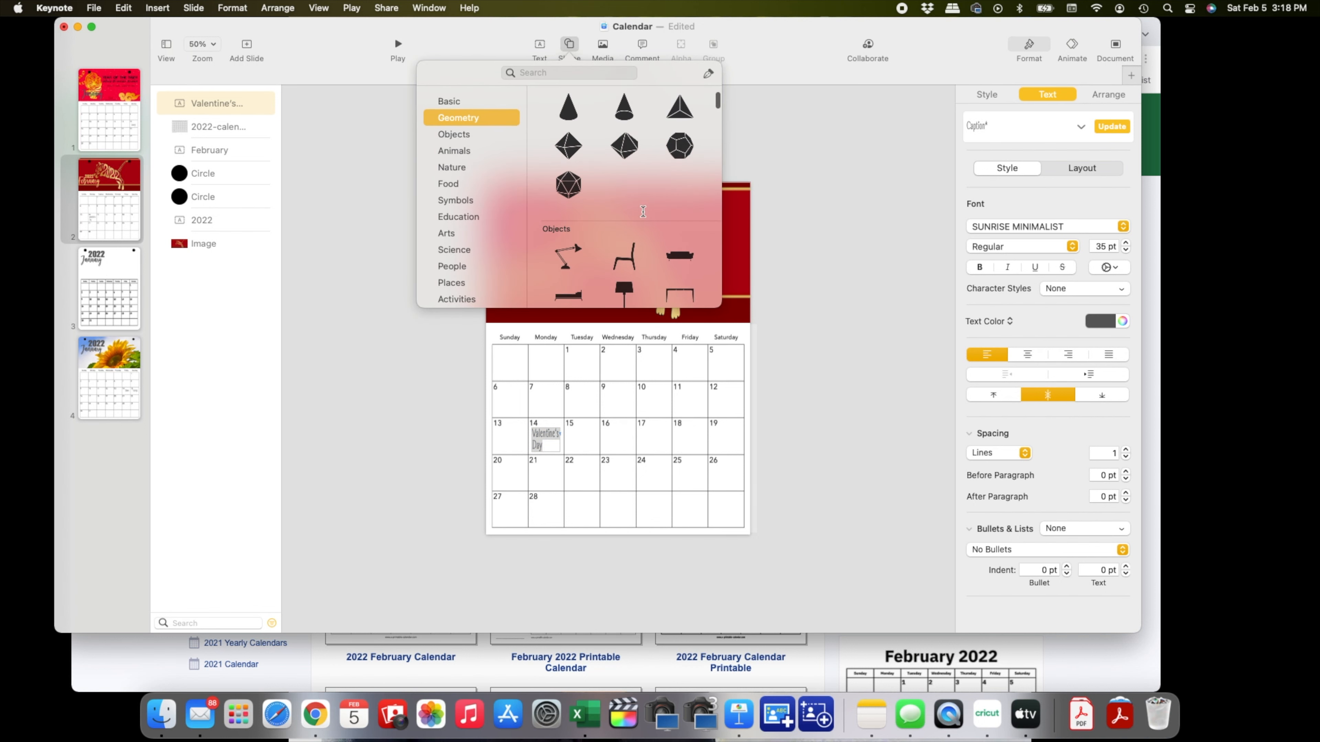
pyautogui.scroll(-10, 643, 212)
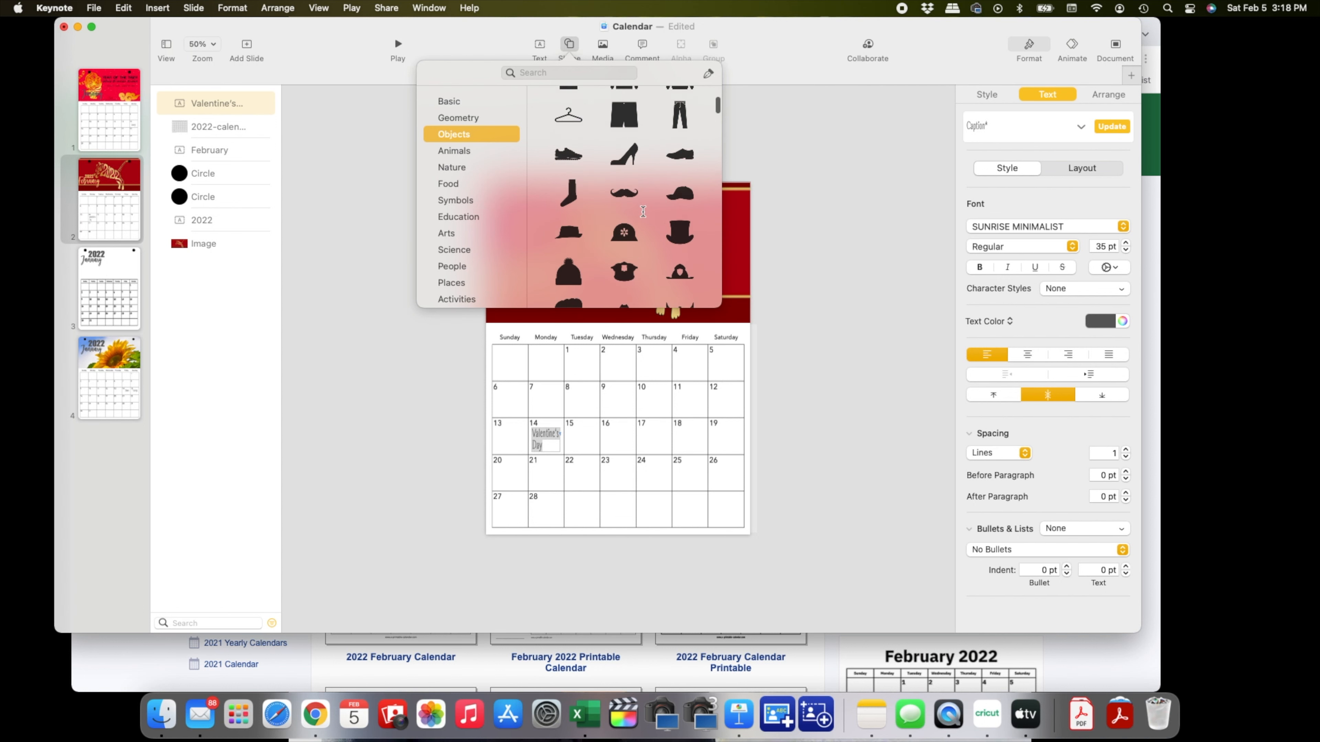
pyautogui.scroll(-8, 643, 212)
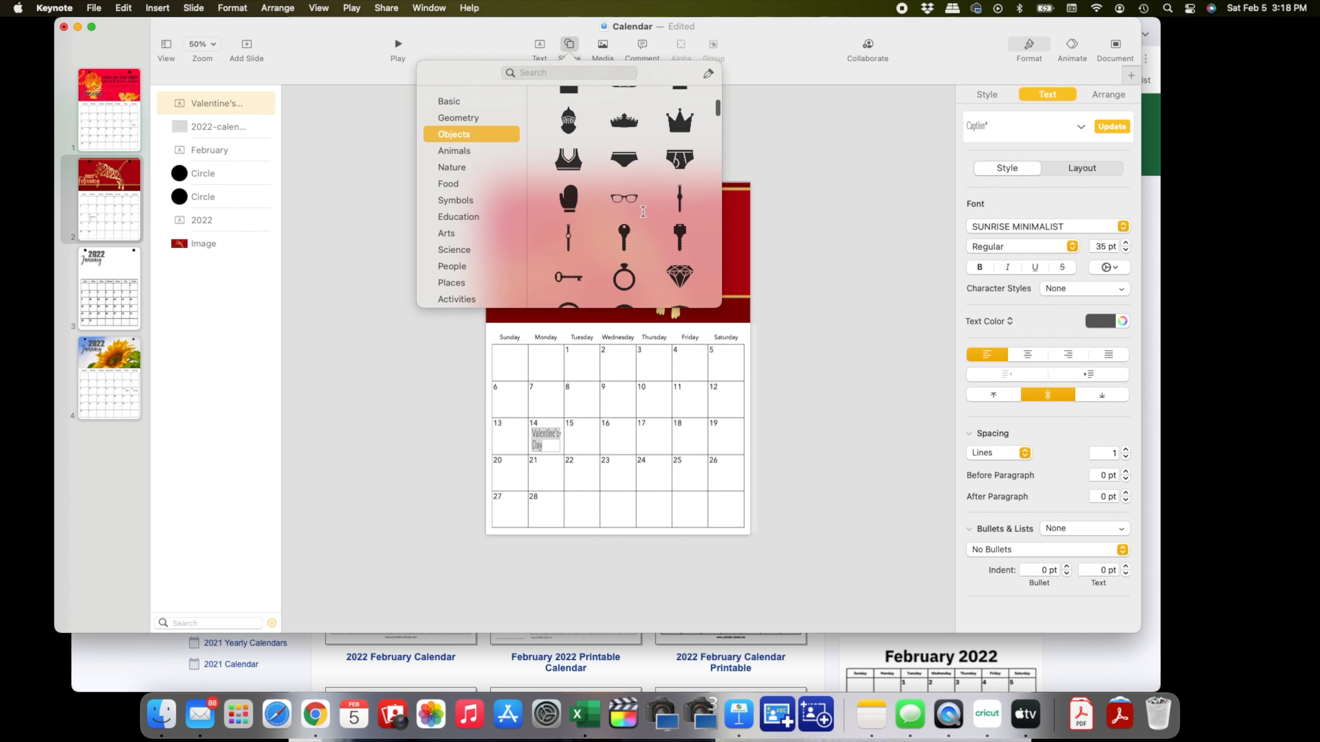
pyautogui.scroll(-6, 642, 212)
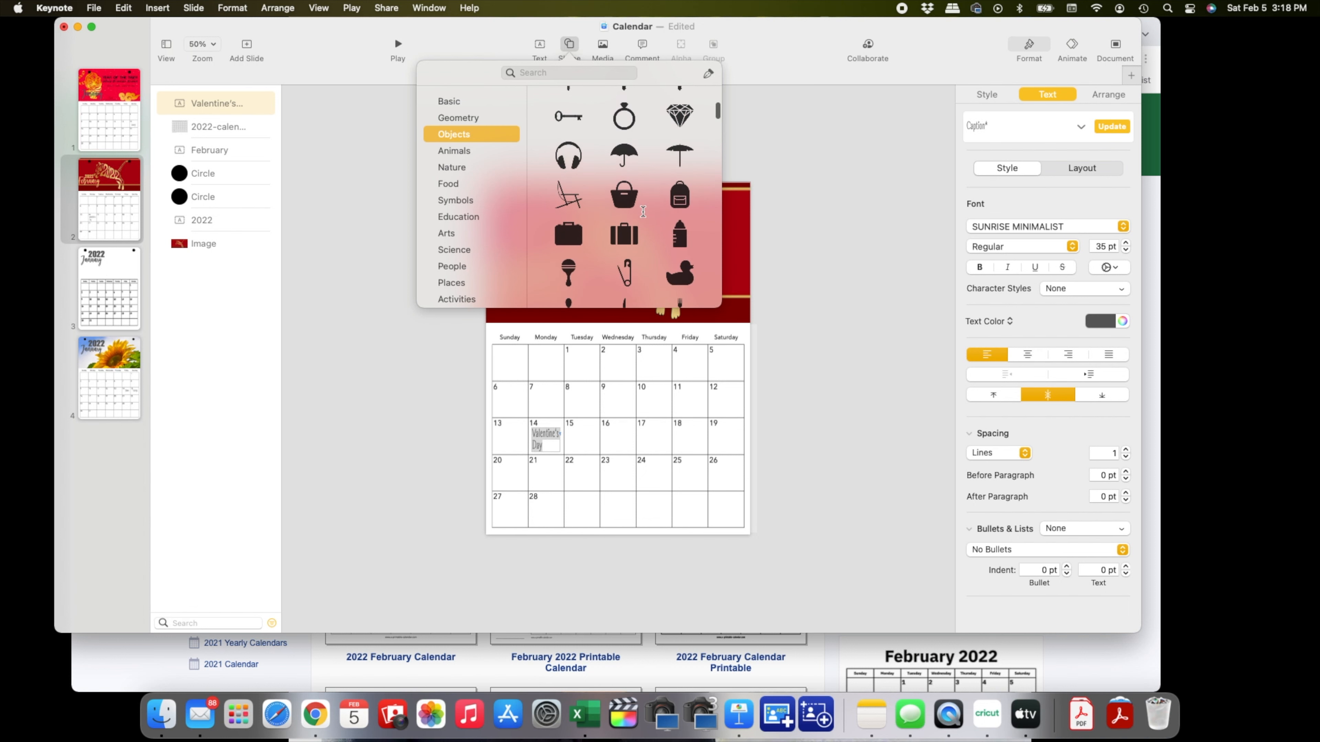
pyautogui.scroll(-8, 642, 212)
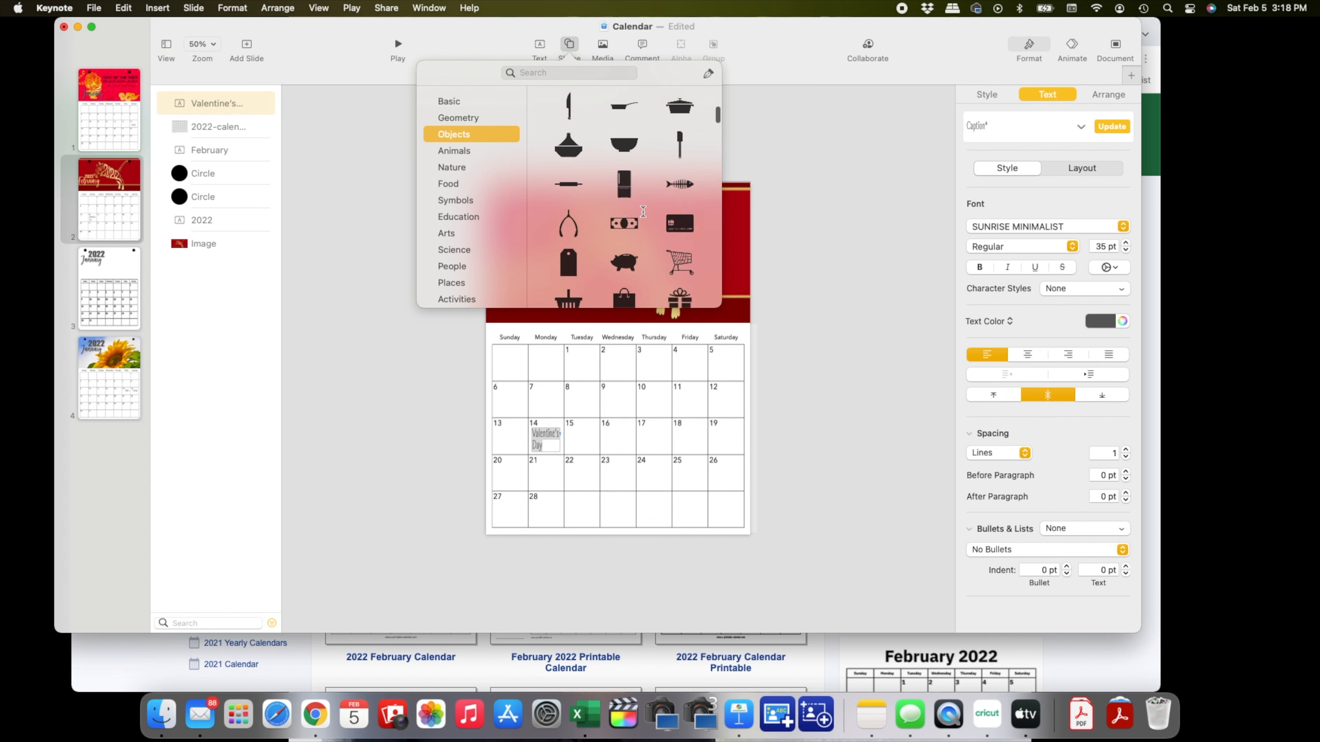
pyautogui.scroll(-8, 642, 212)
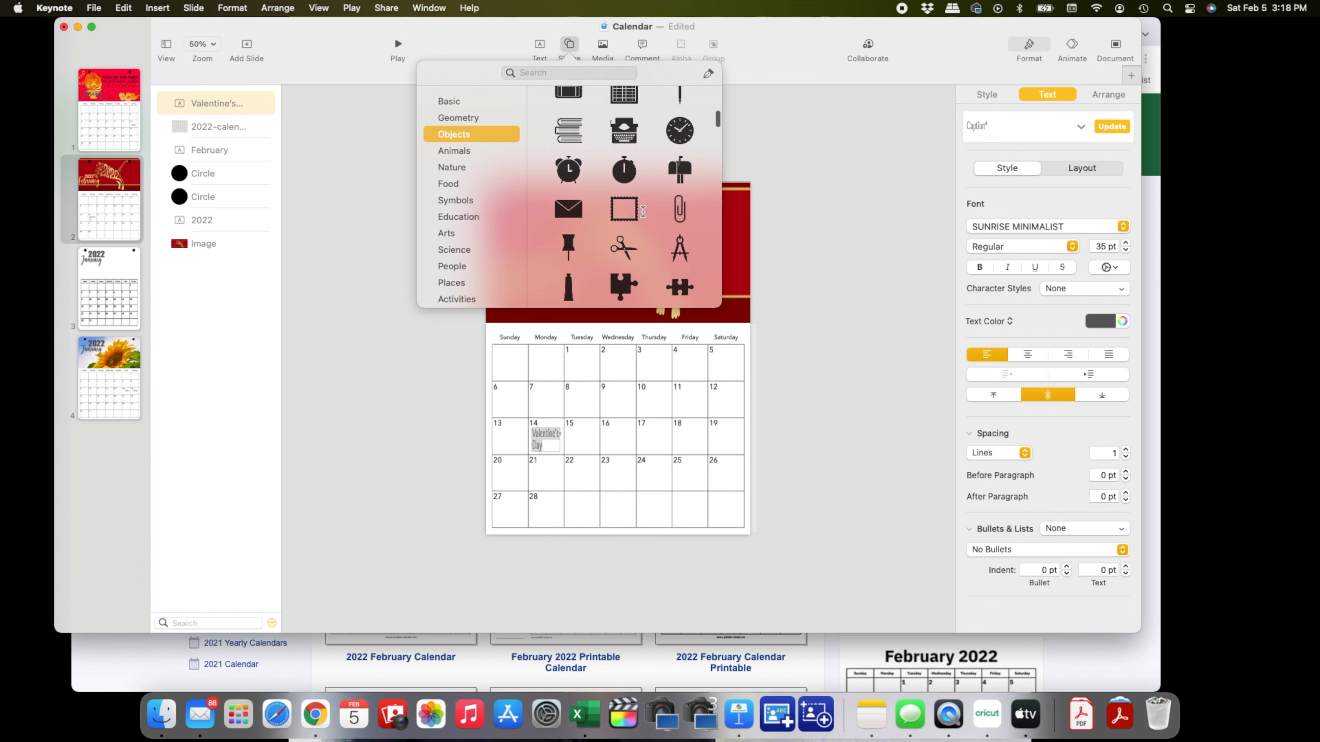
pyautogui.scroll(-8, 643, 211)
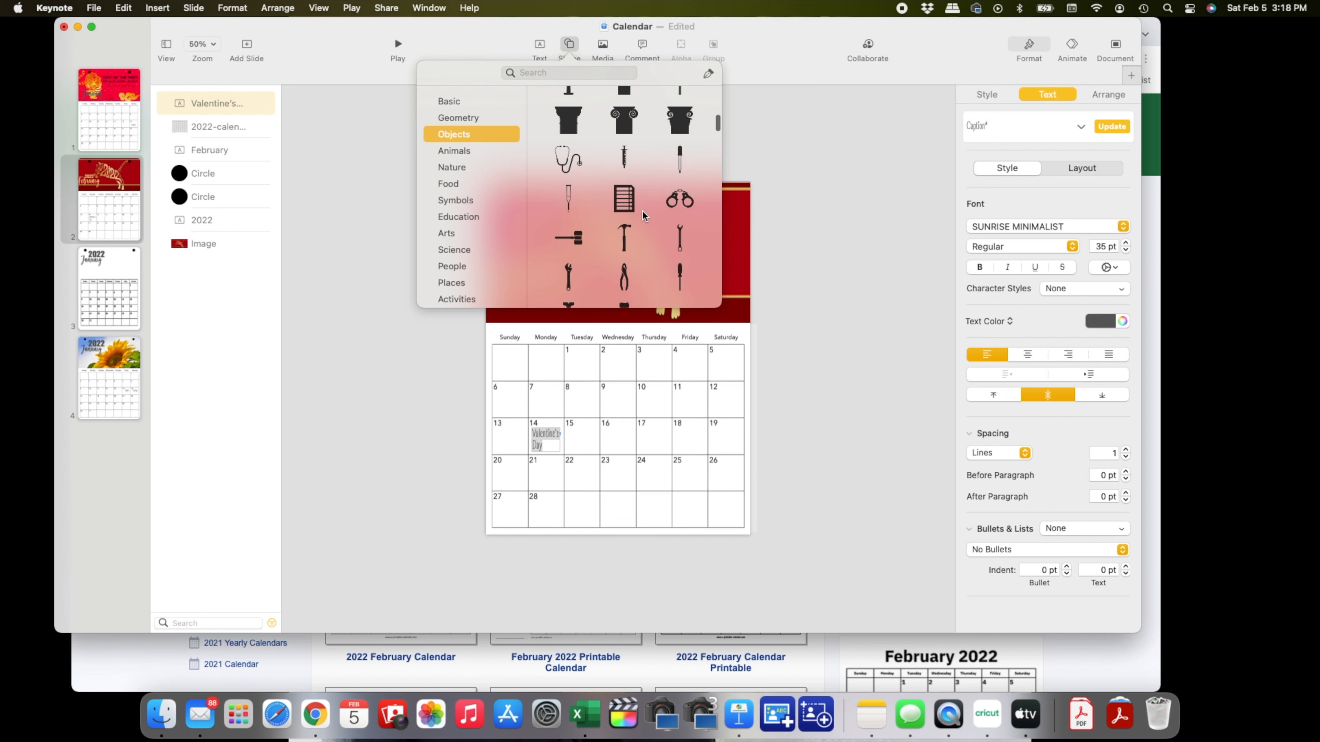
pyautogui.scroll(-3, 642, 213)
# - Search the shape library for "heart" and insert the solid heart shape on the February slide
pyautogui.click(536, 72)
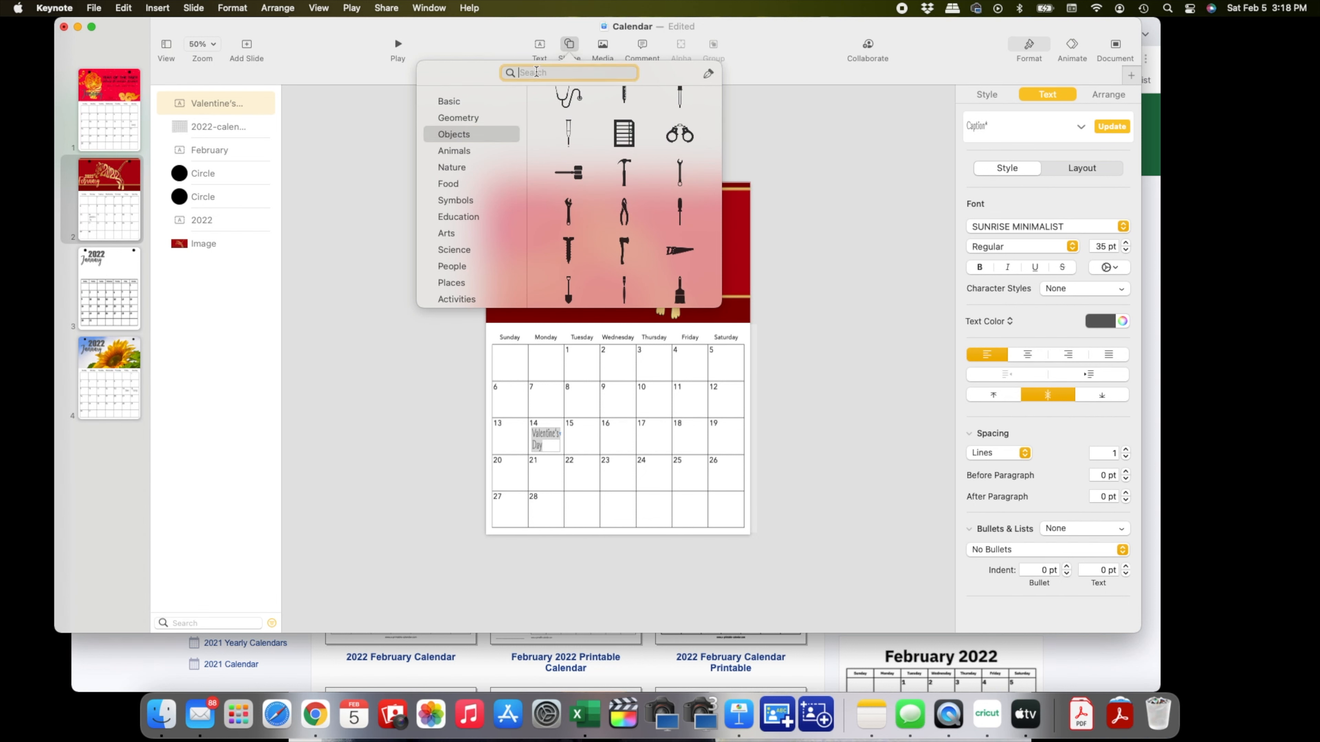
pyautogui.write('heart')
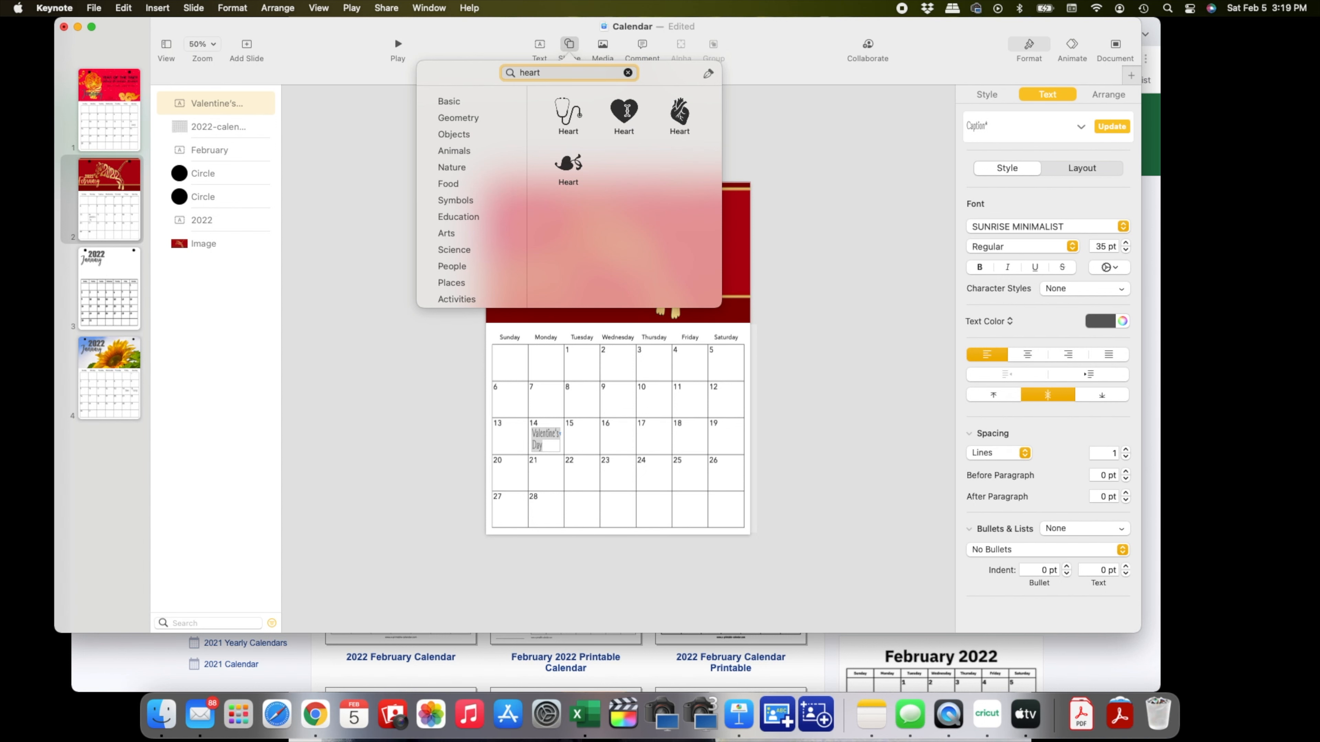
pyautogui.click(627, 110)
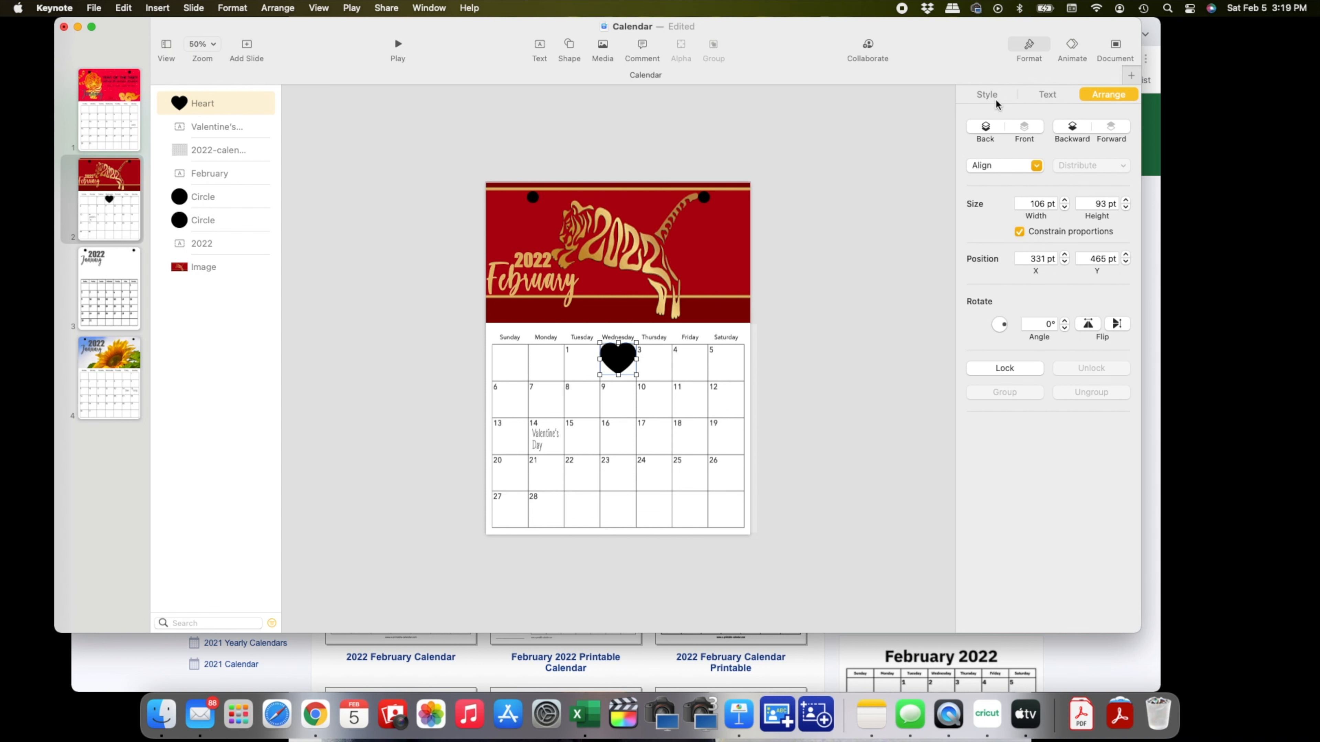
# - Fill the heart with bright red, then shrink it and place it beside "Day" in the February 14 cell
pyautogui.click(987, 94)
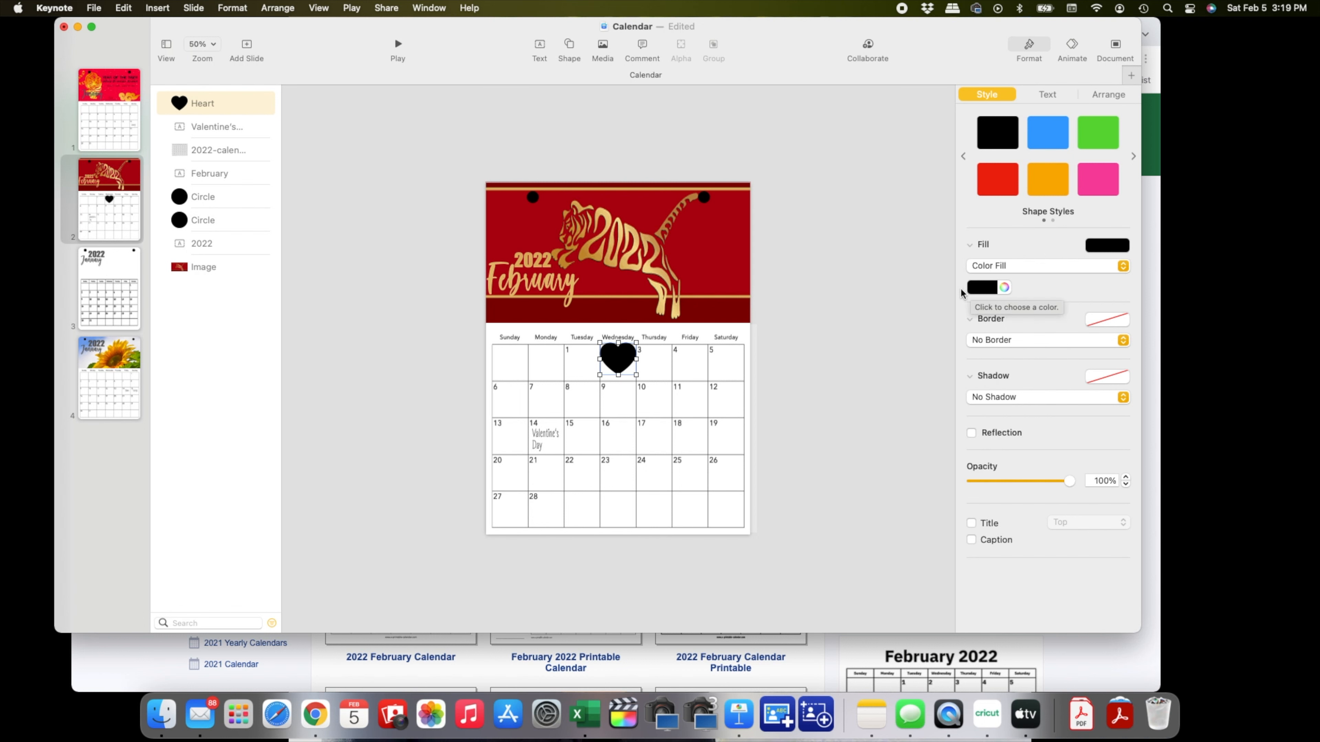
pyautogui.click(990, 289)
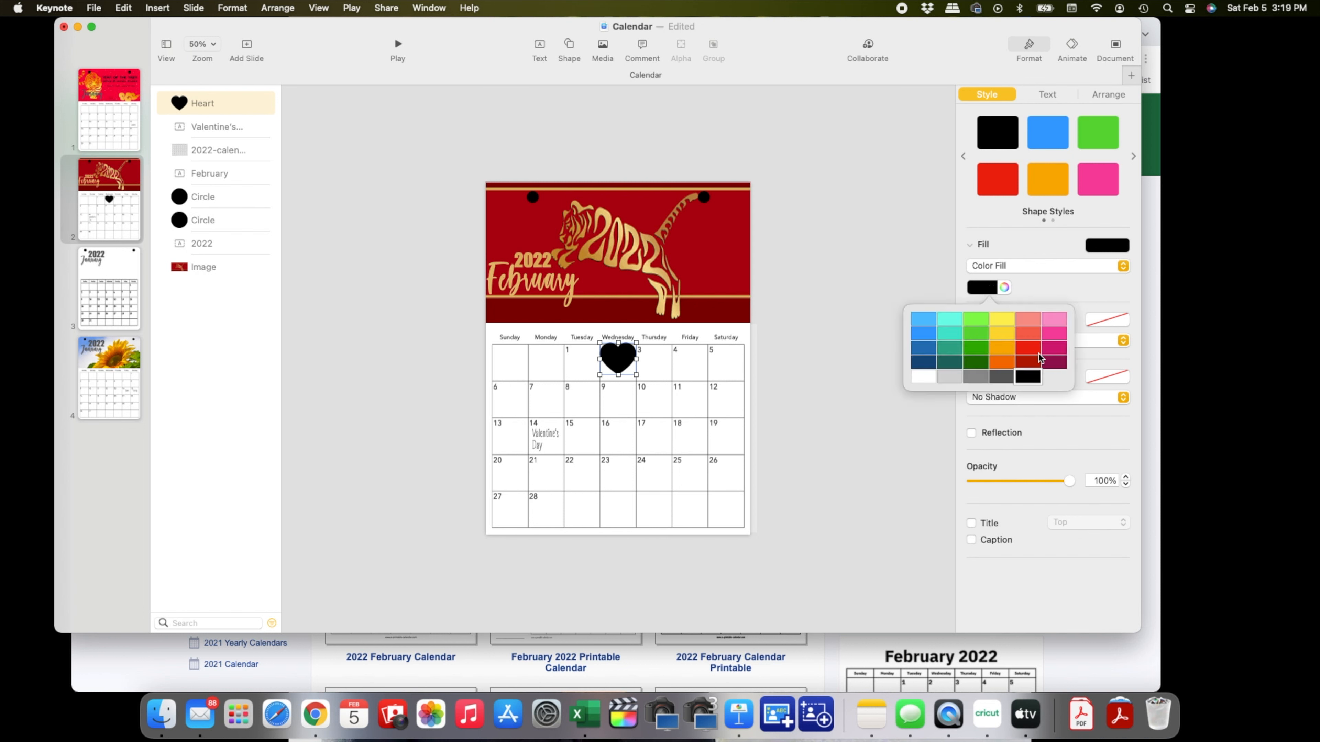
pyautogui.click(1028, 346)
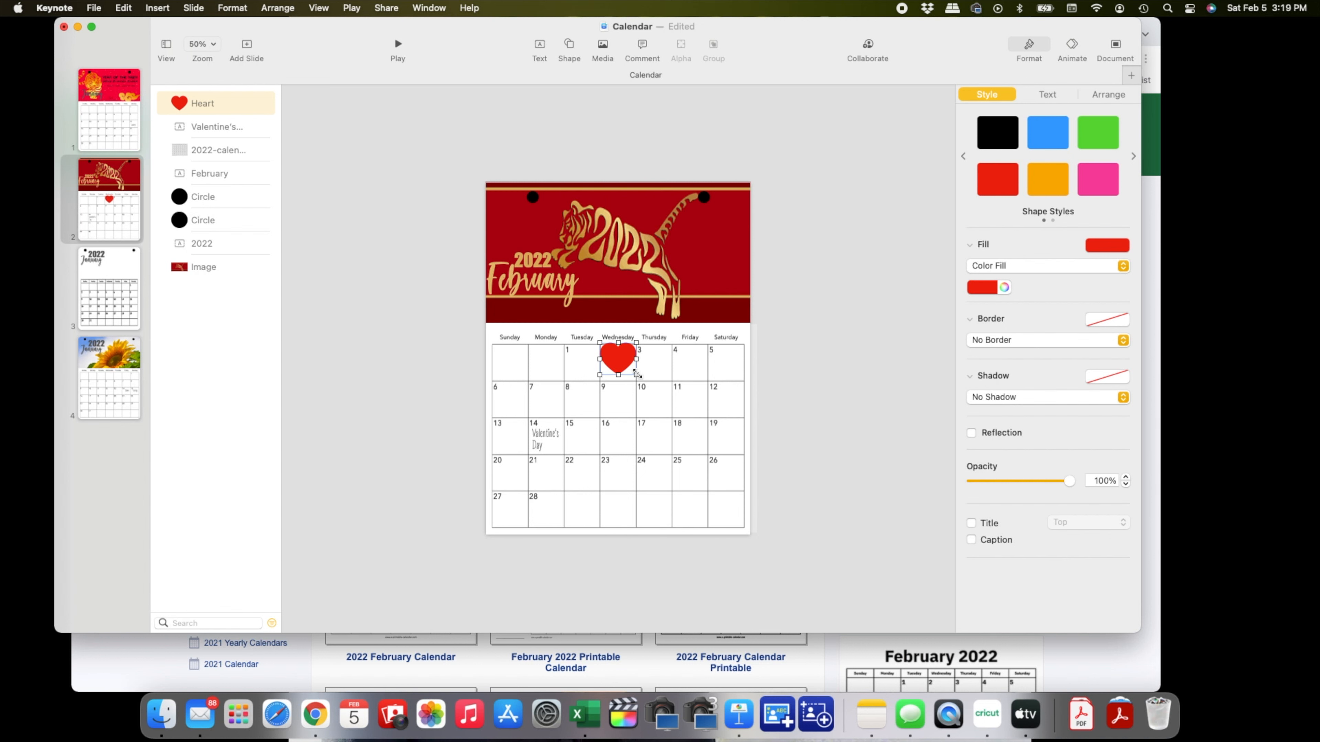
pyautogui.moveTo(635, 374); pyautogui.dragTo(555, 451)
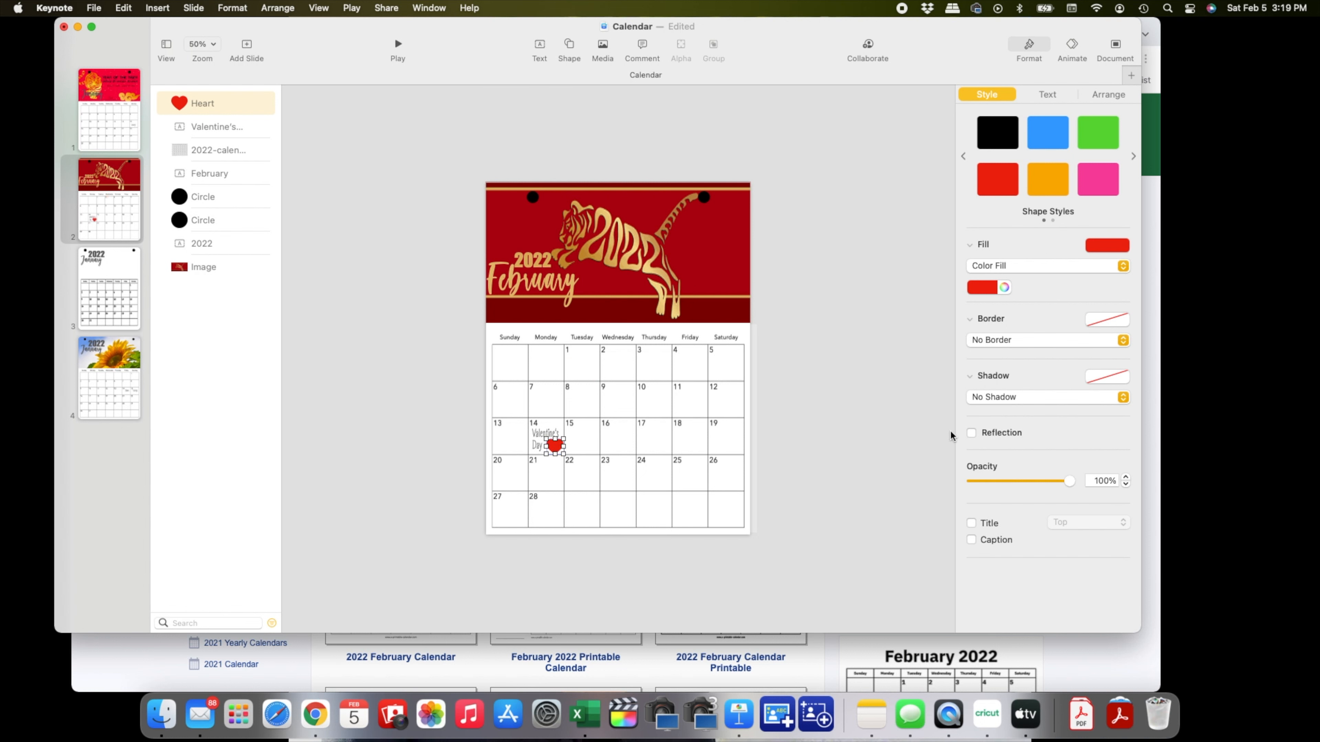
pyautogui.click(836, 415)
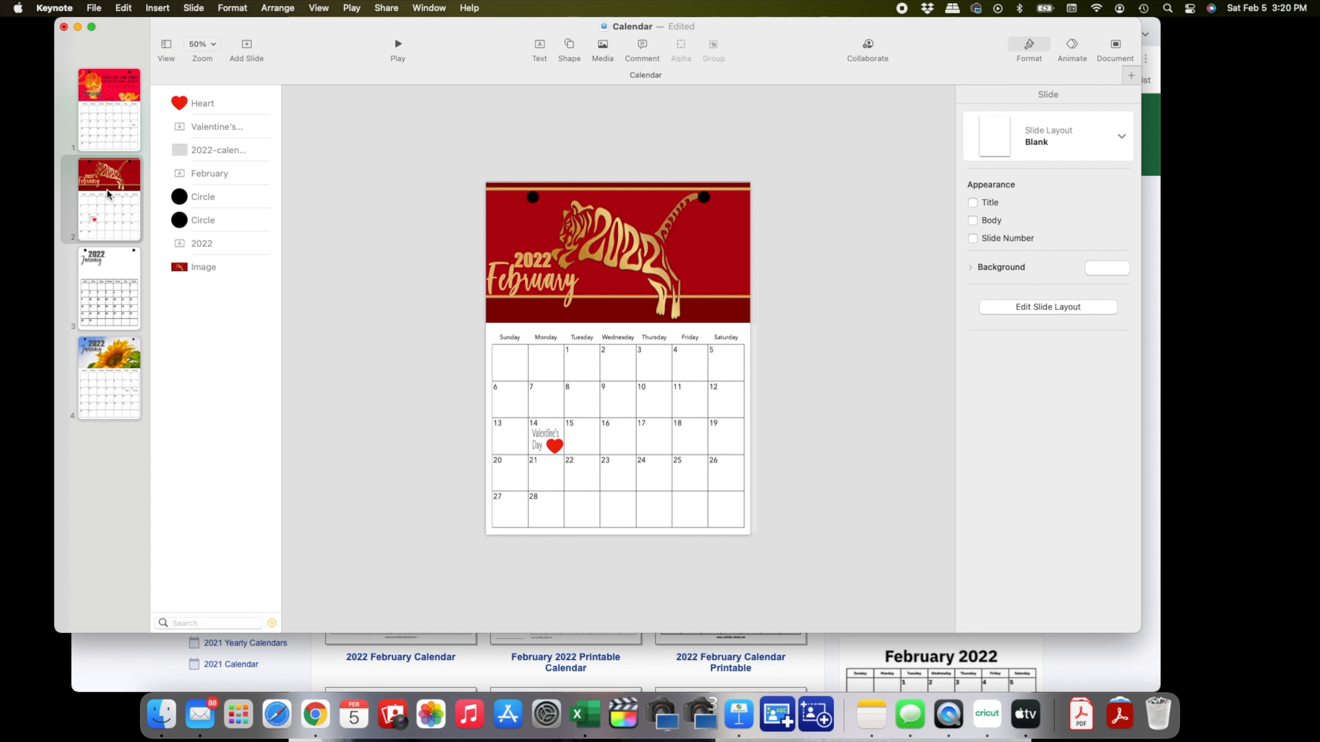
# - Duplicate the finished February calendar slide
pyautogui.click(92, 180)
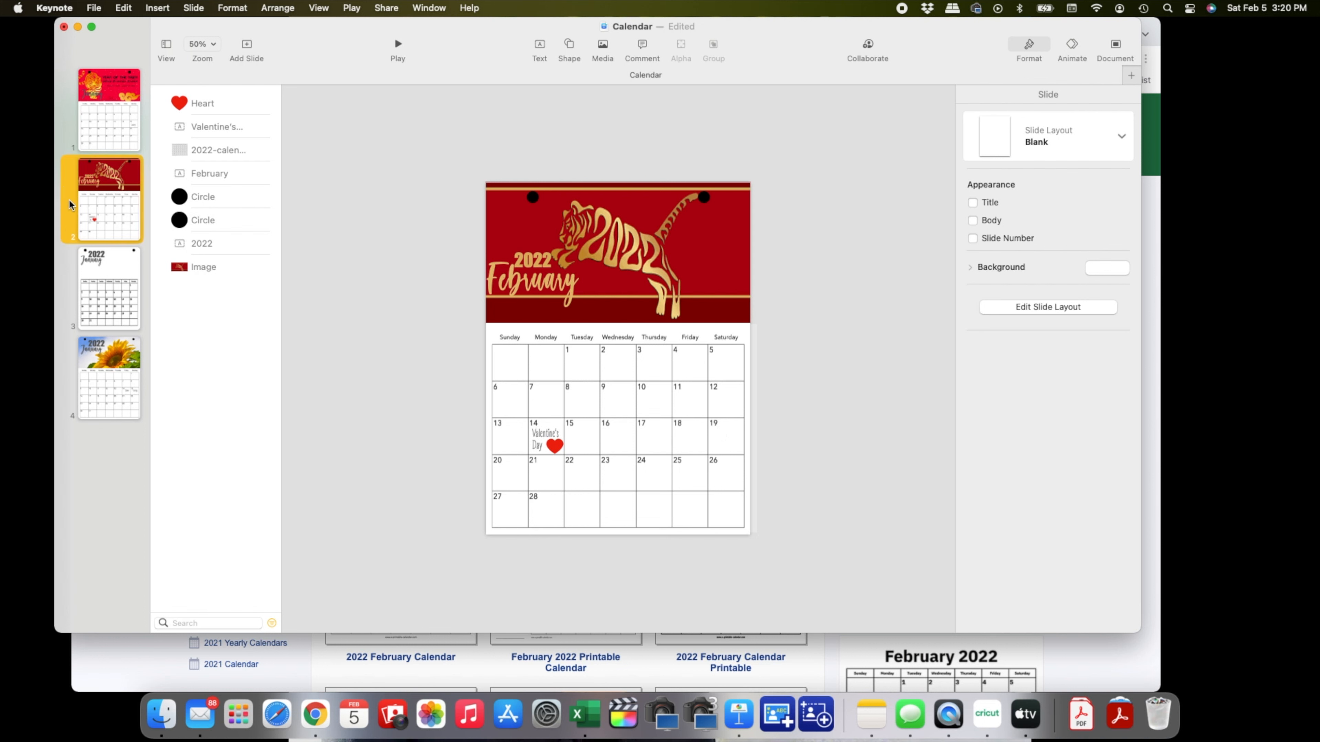
pyautogui.rightClick(111, 205)
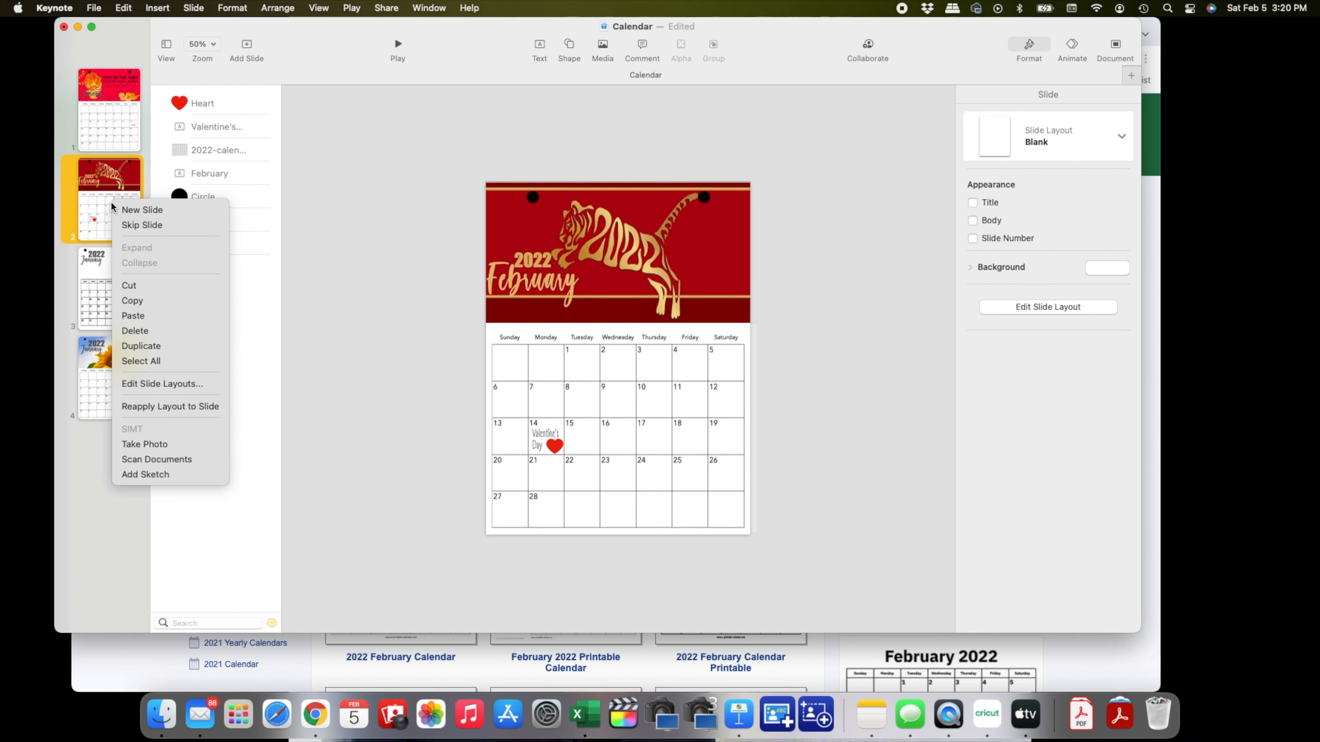
pyautogui.click(152, 347)
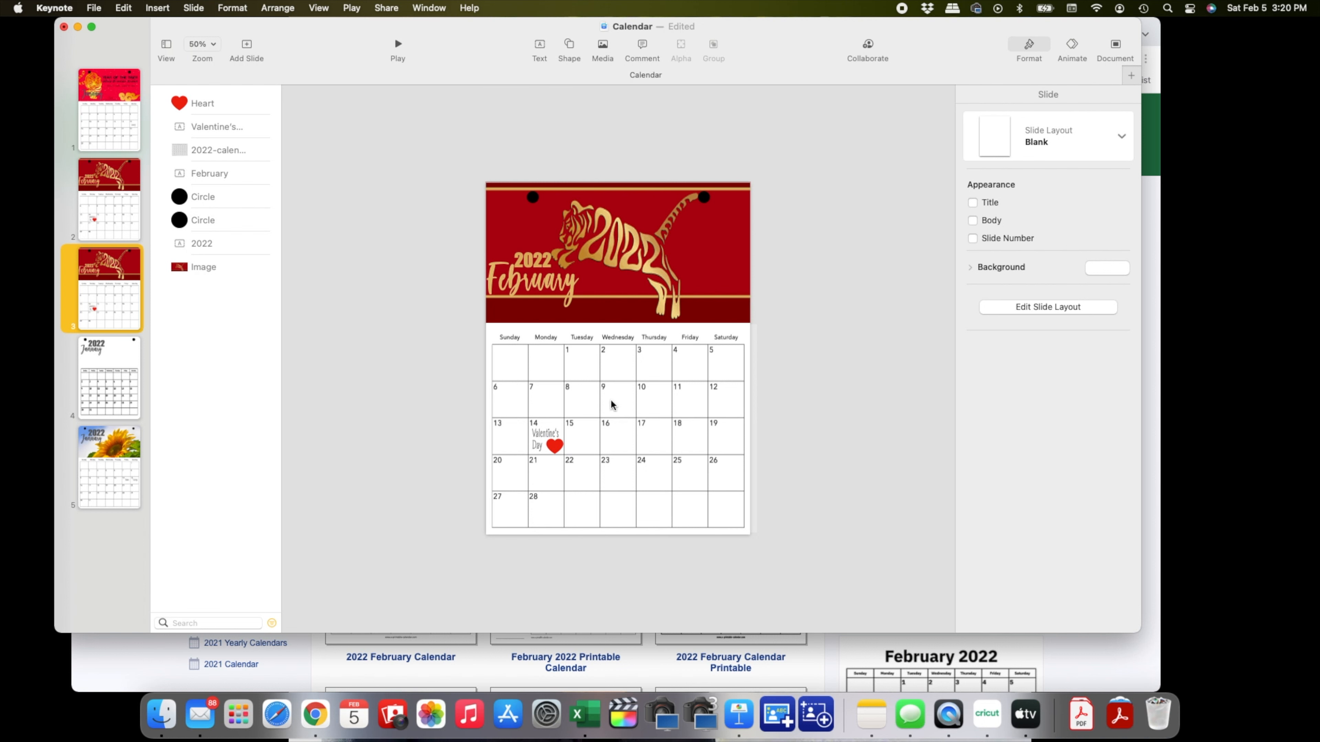
# - On the duplicate, move the Valentine's Day text and heart off the page and delete the calendar grid and tiger banner
pyautogui.moveTo(543, 438); pyautogui.dragTo(408, 436)
pyautogui.moveTo(555, 448); pyautogui.dragTo(428, 448)
pyautogui.click(648, 452)
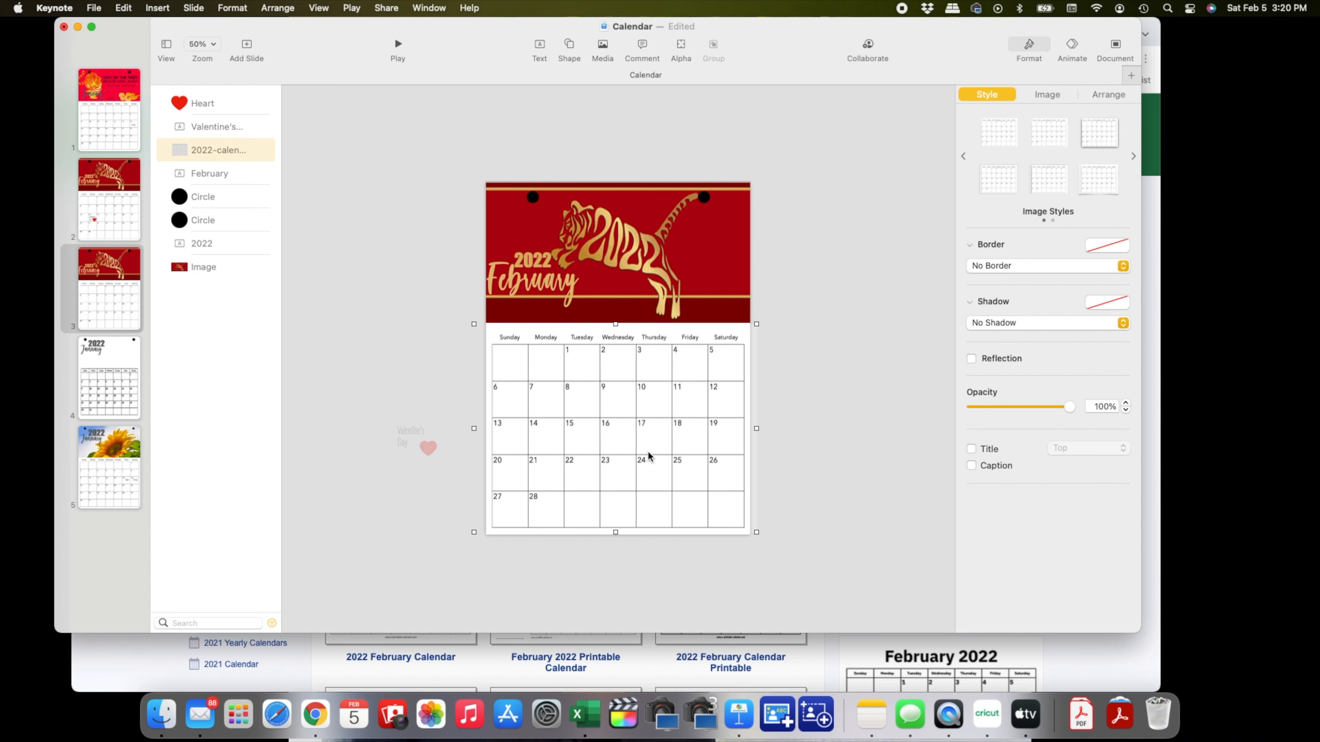
pyautogui.press('BackSpace')
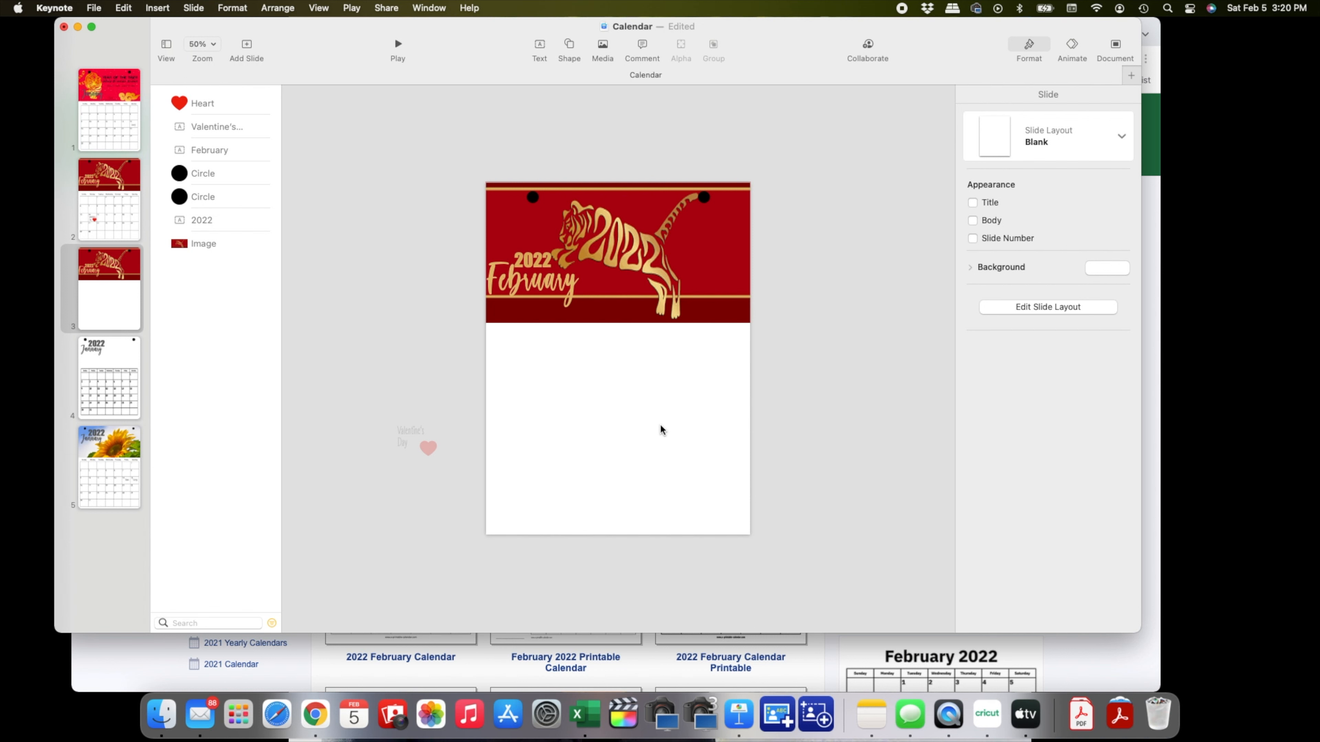
pyautogui.click(701, 281)
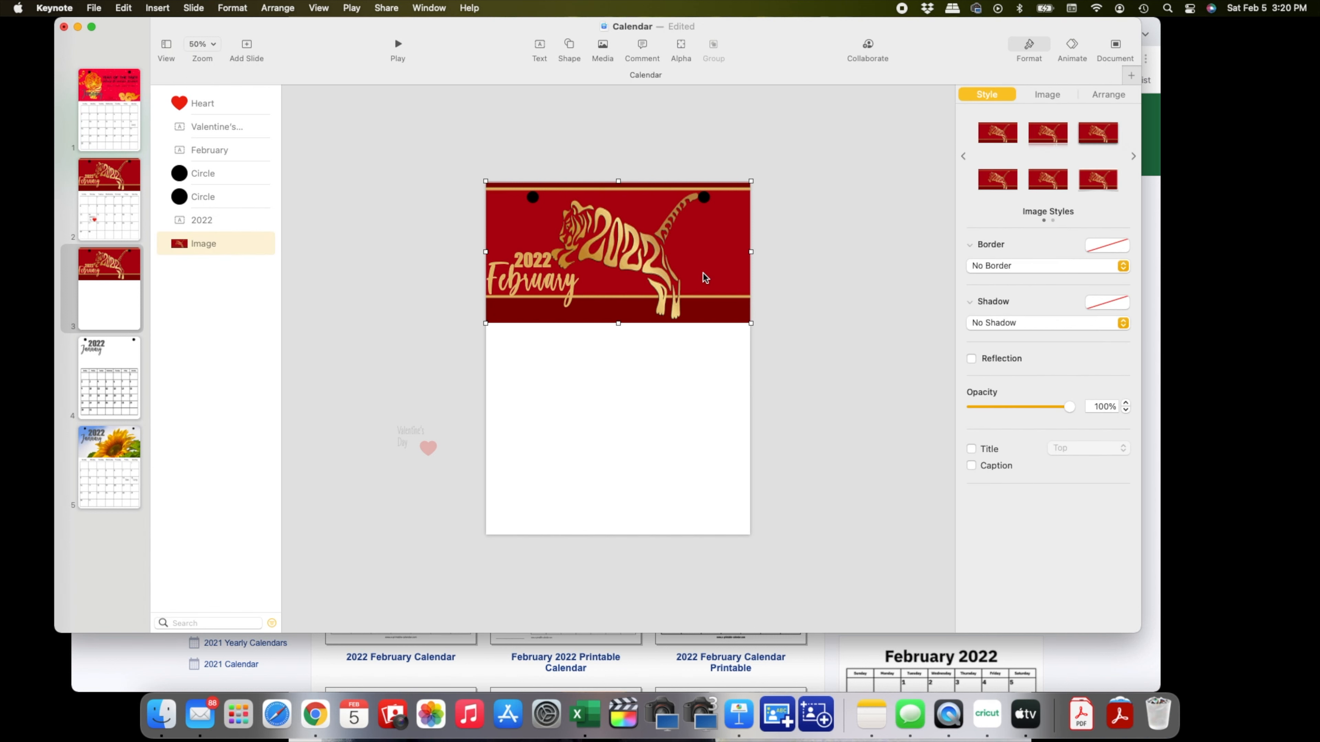
pyautogui.press('Delete')
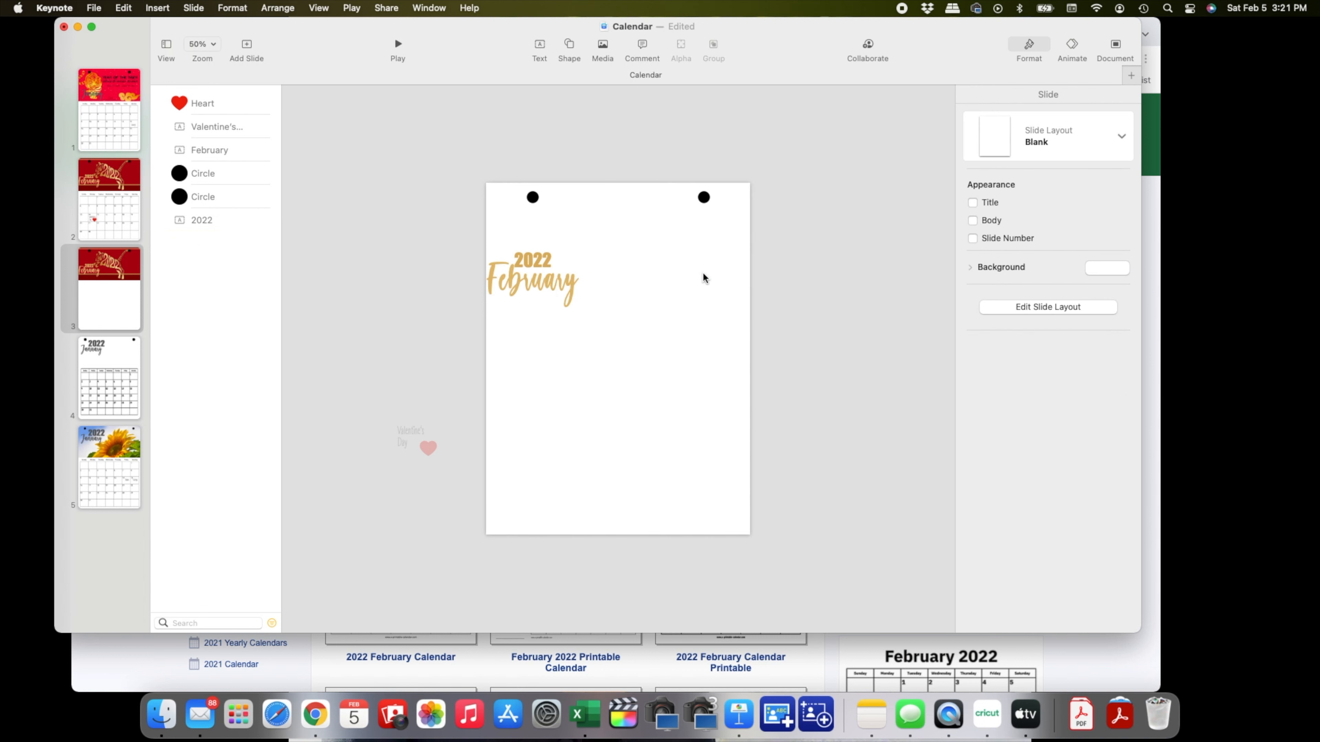
# - Replace the gold "February" title on the duplicated slide with "March"
pyautogui.doubleClick(546, 282)
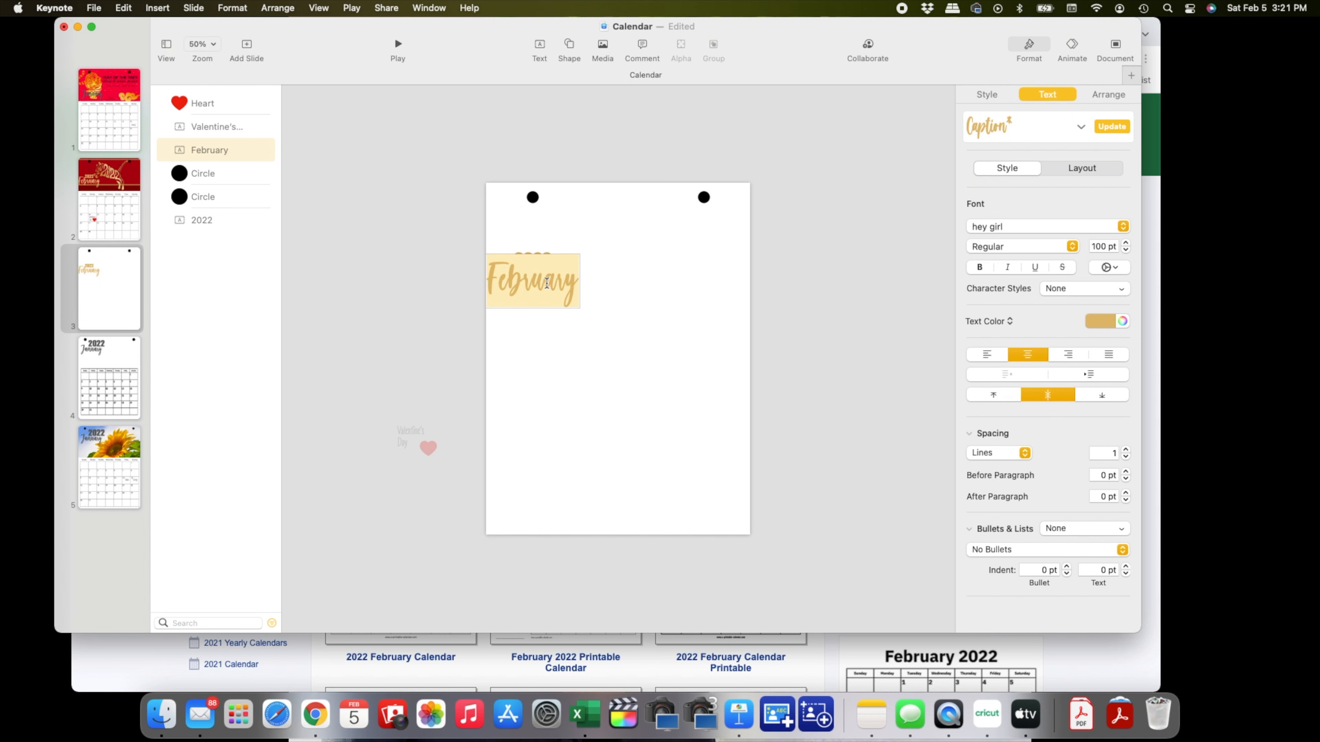
pyautogui.write('March')
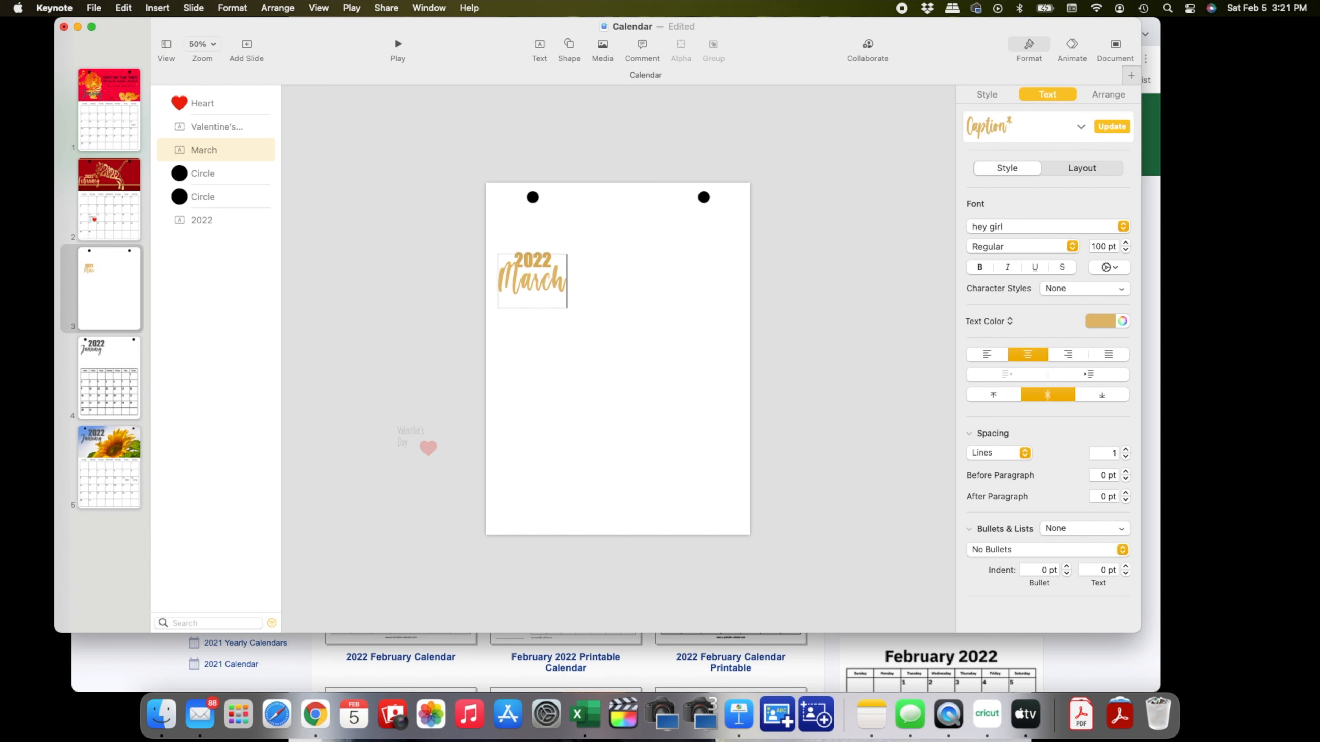
pyautogui.click(807, 335)
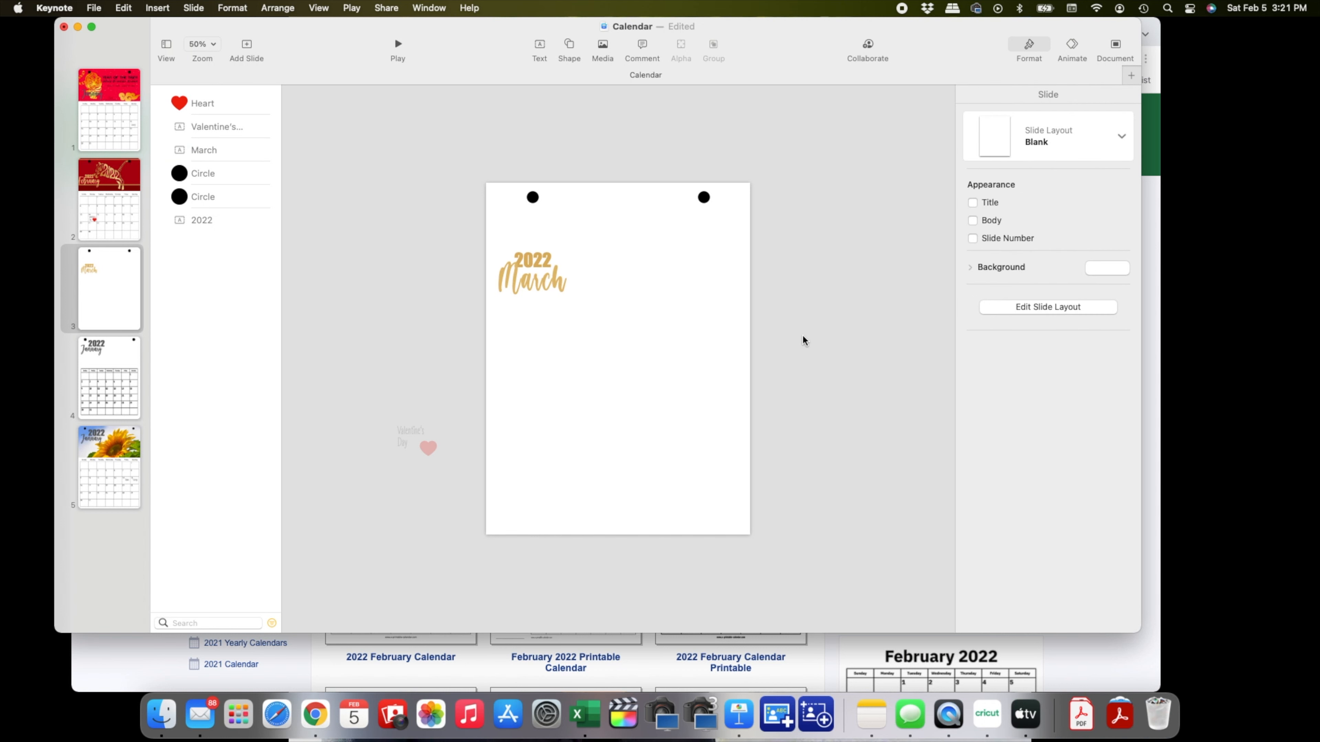
# - Switch to Chrome and look through the "year of the tiger" image search results
pyautogui.click(1094, 656)
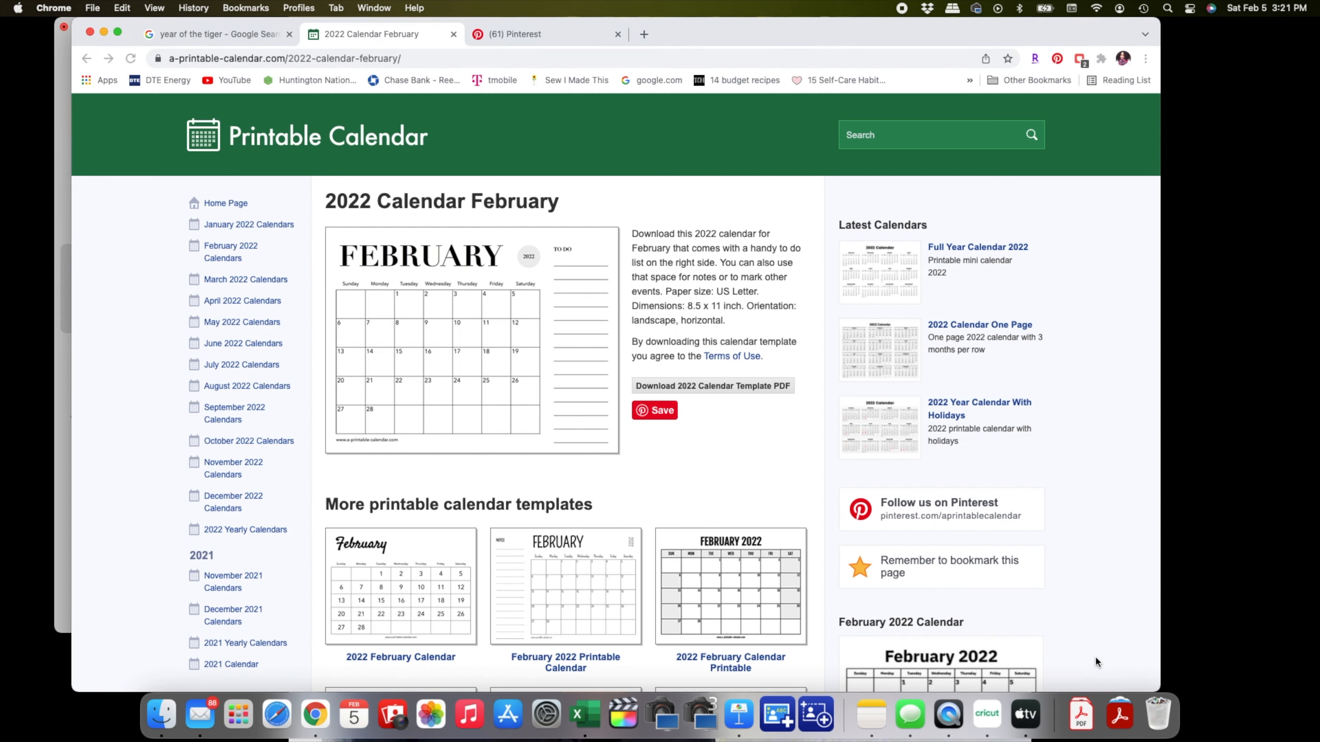
pyautogui.click(207, 33)
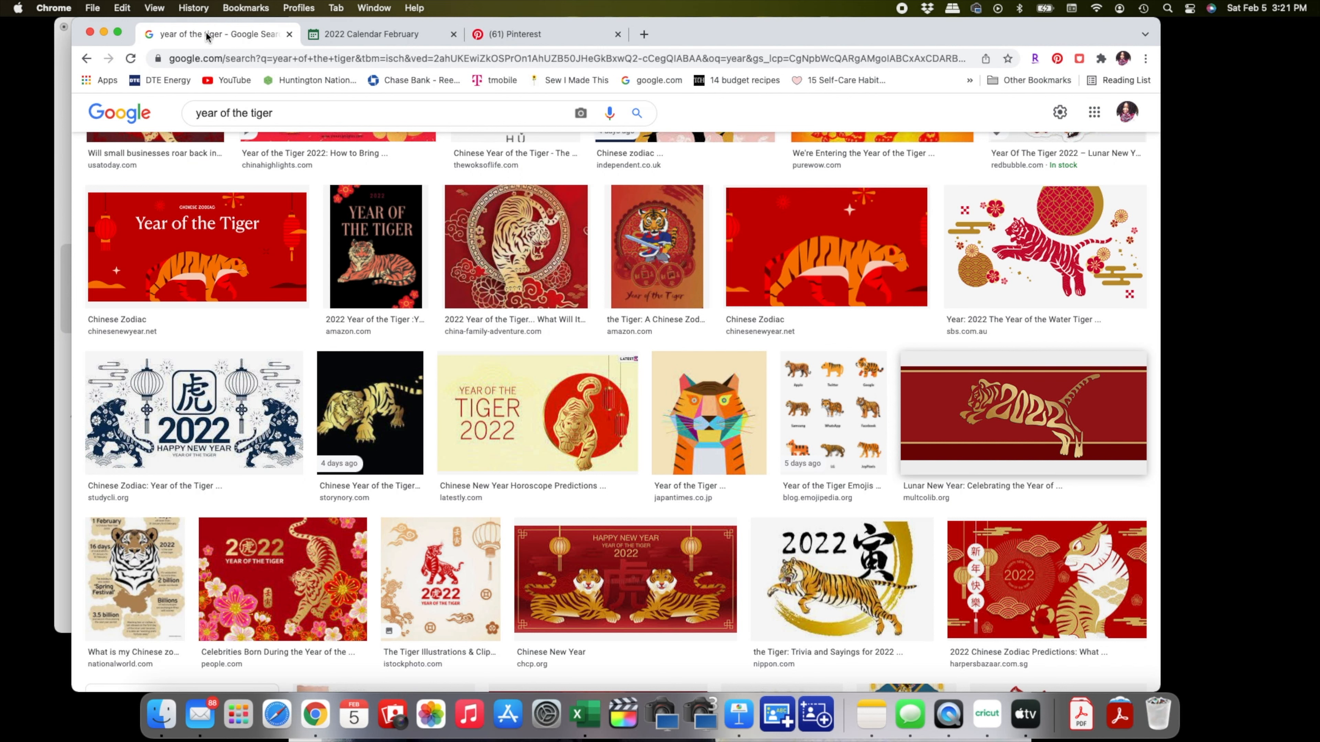
pyautogui.scroll(-8, 504, 306)
pyautogui.click(504, 307)
pyautogui.scroll(-15, 505, 307)
# - Switch to Photos and look through the Favorites album for a portrait for the March page
pyautogui.click(738, 715)
pyautogui.click(94, 378)
pyautogui.click(431, 715)
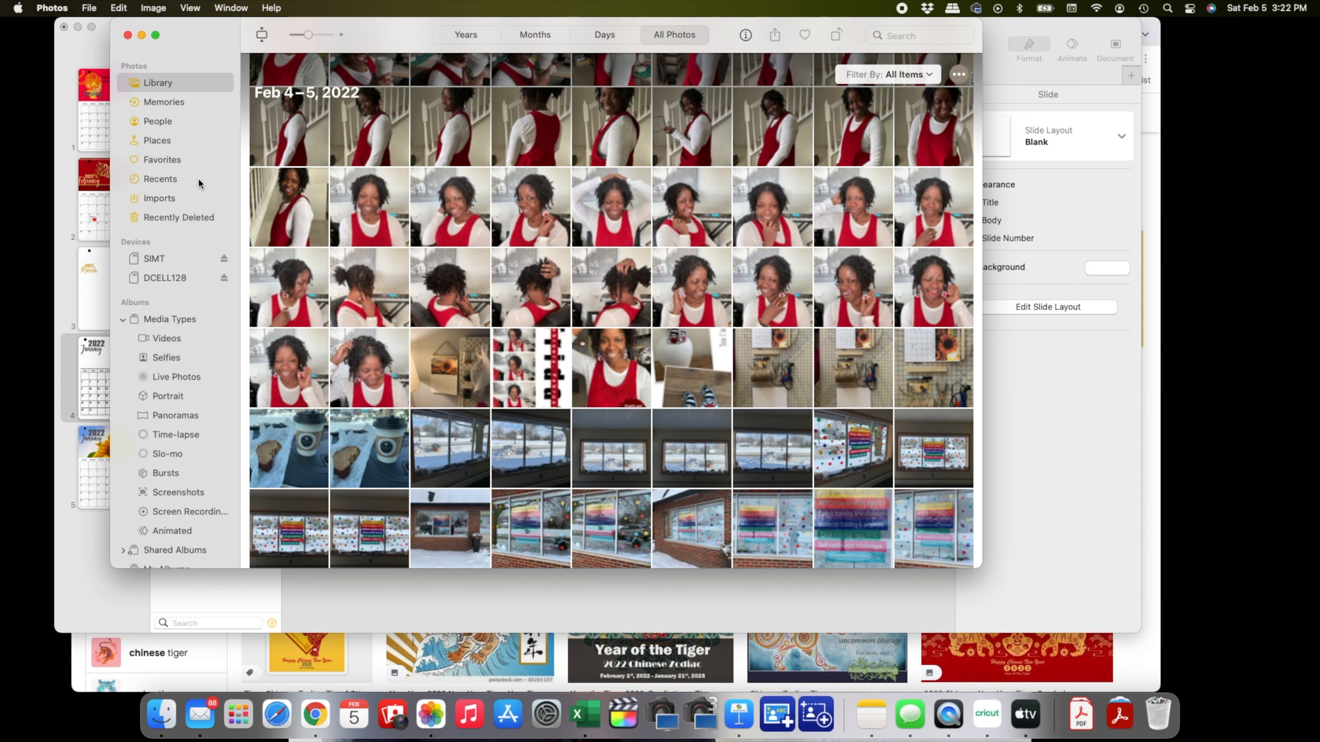
pyautogui.click(166, 159)
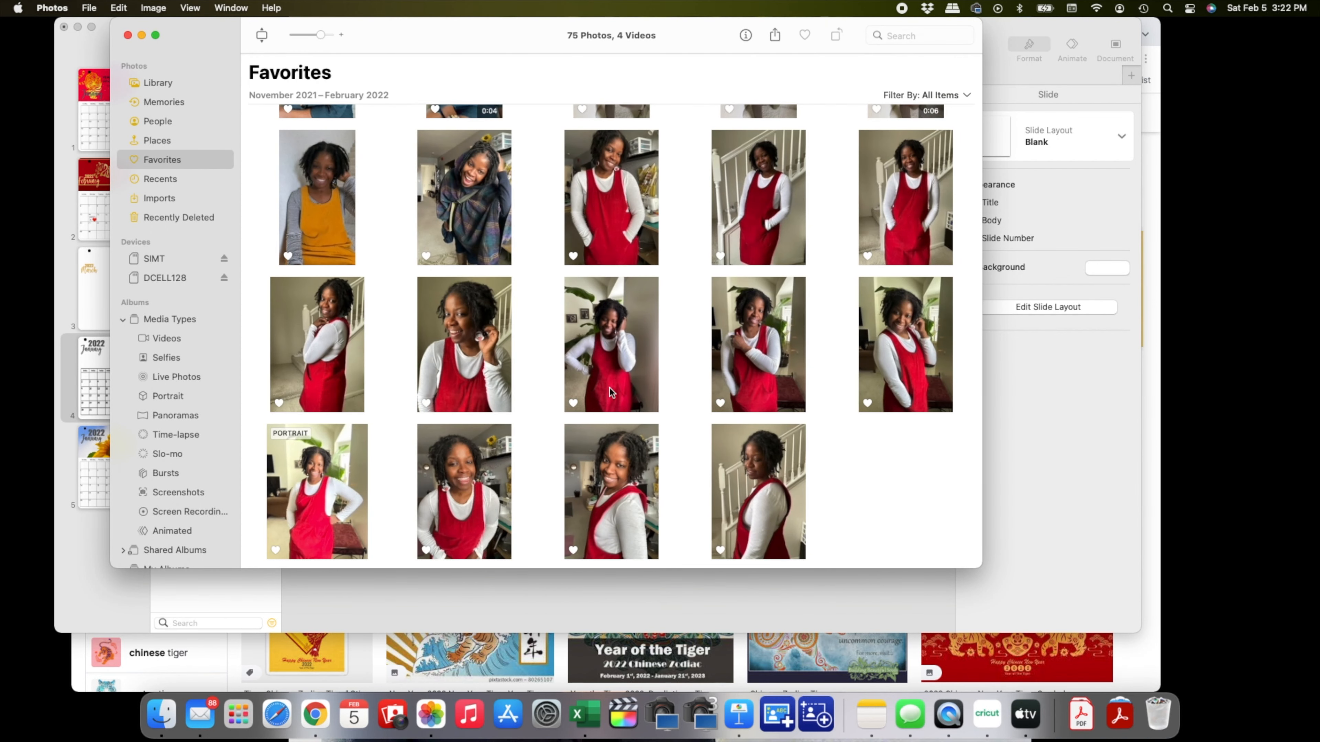
pyautogui.scroll(6, 662, 381)
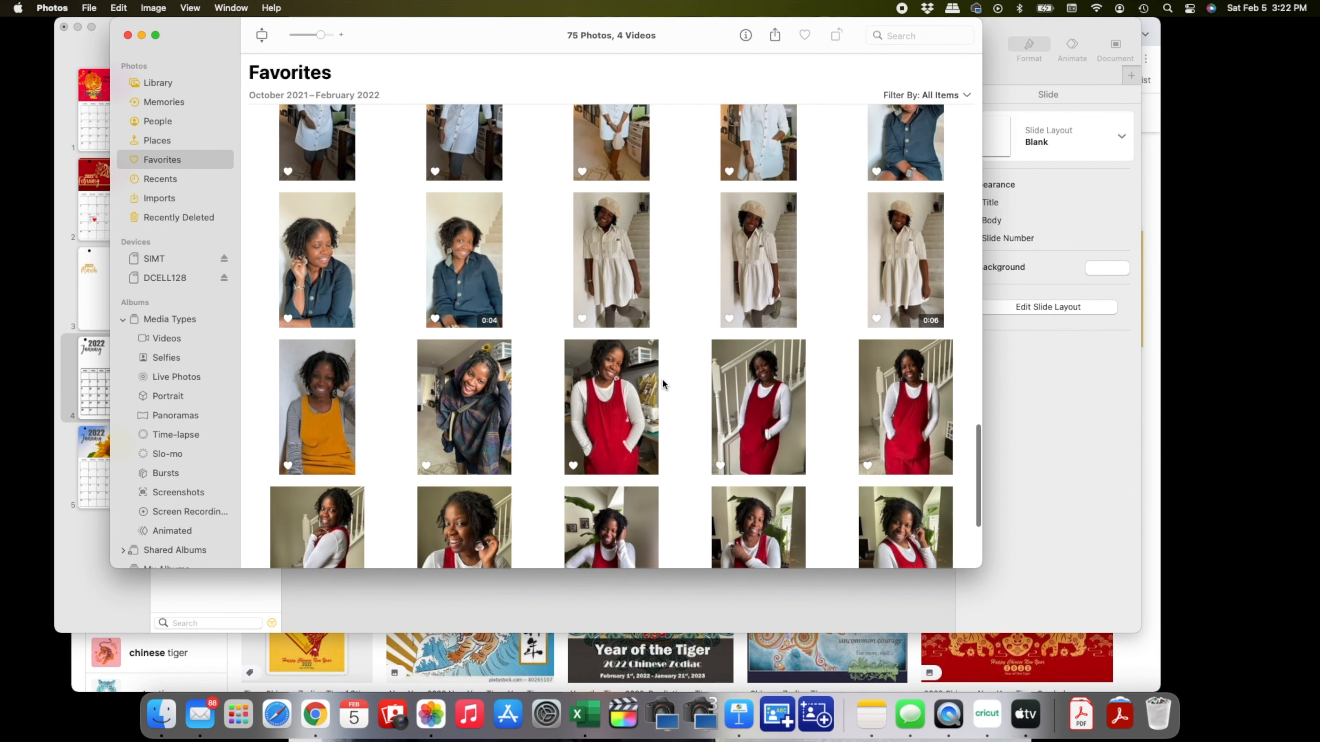
pyautogui.scroll(10, 662, 383)
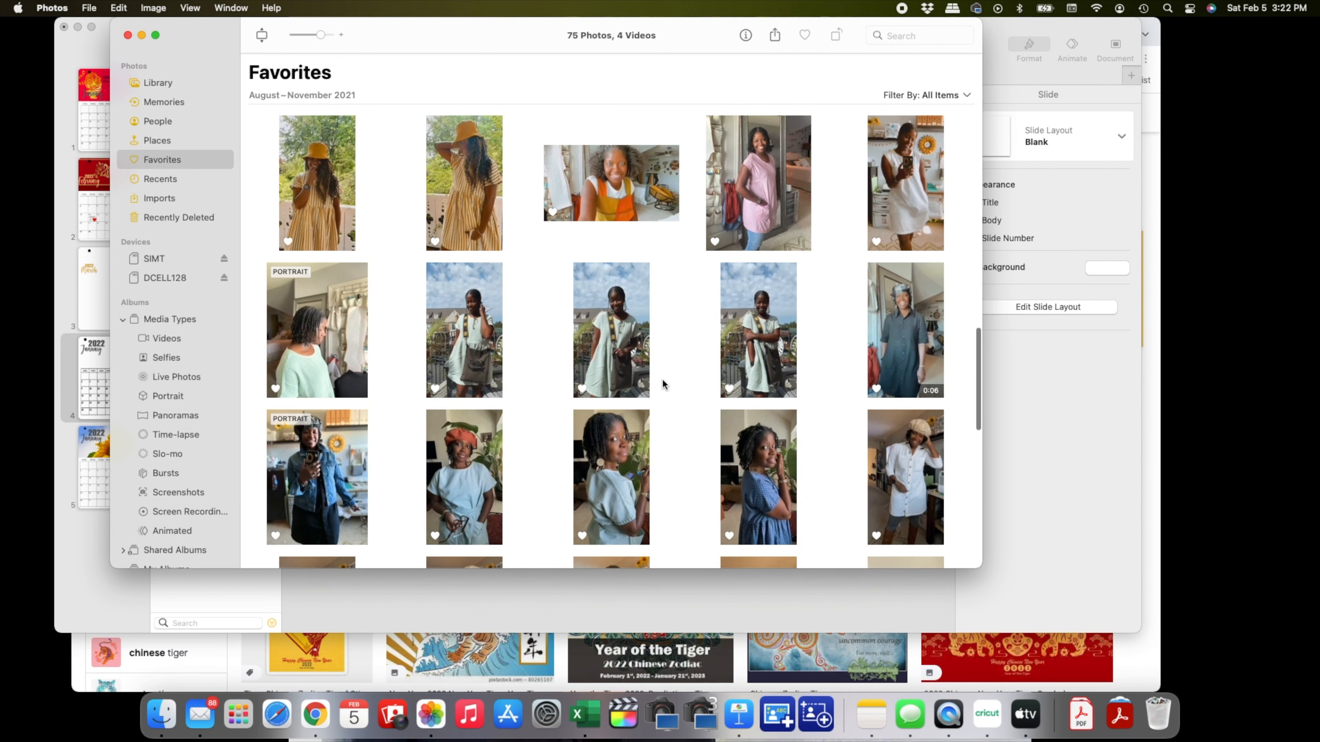
pyautogui.scroll(6, 662, 383)
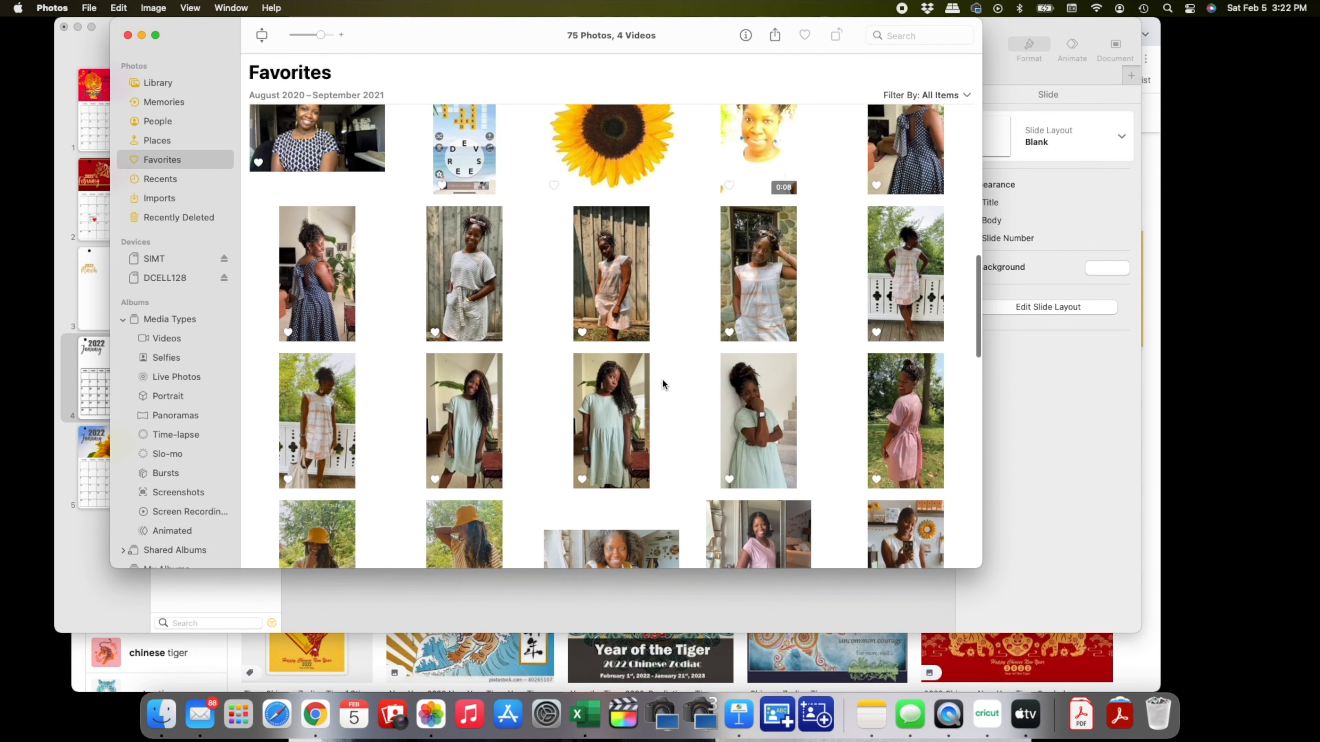
pyautogui.scroll(7, 662, 384)
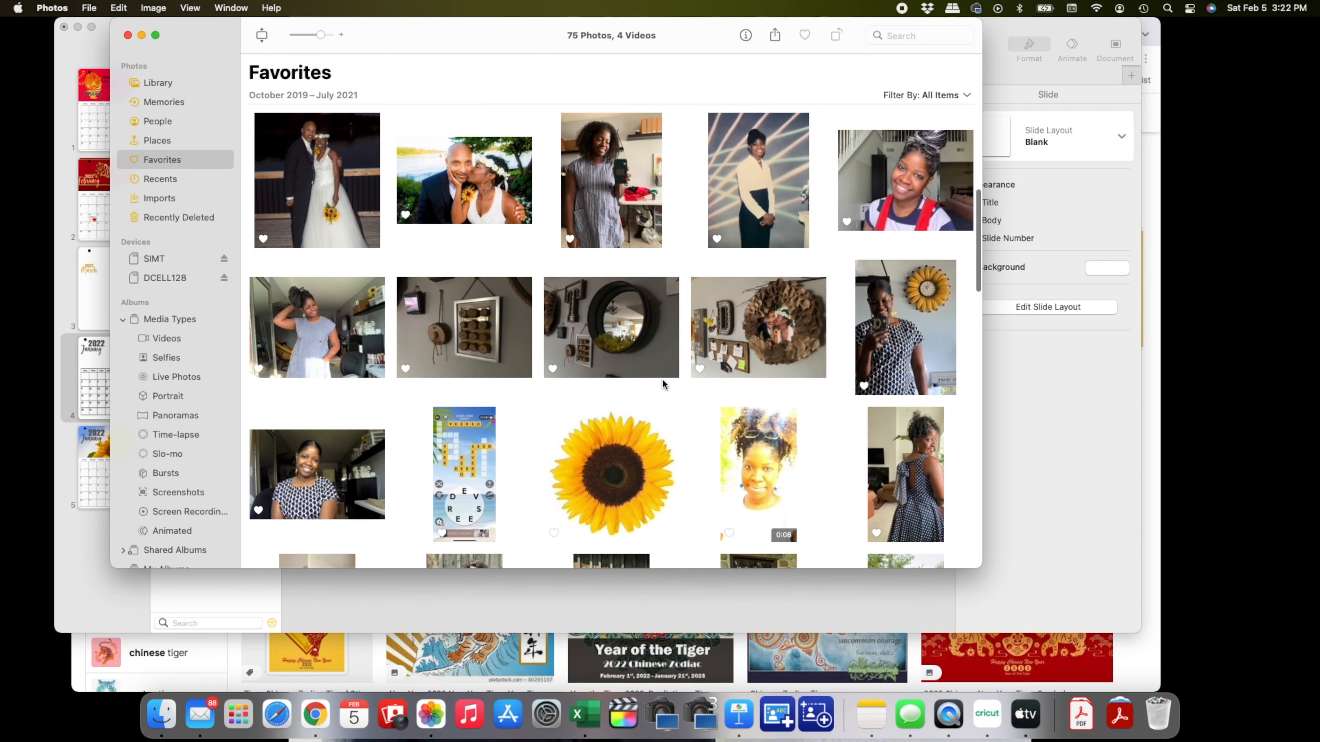
pyautogui.scroll(9, 662, 383)
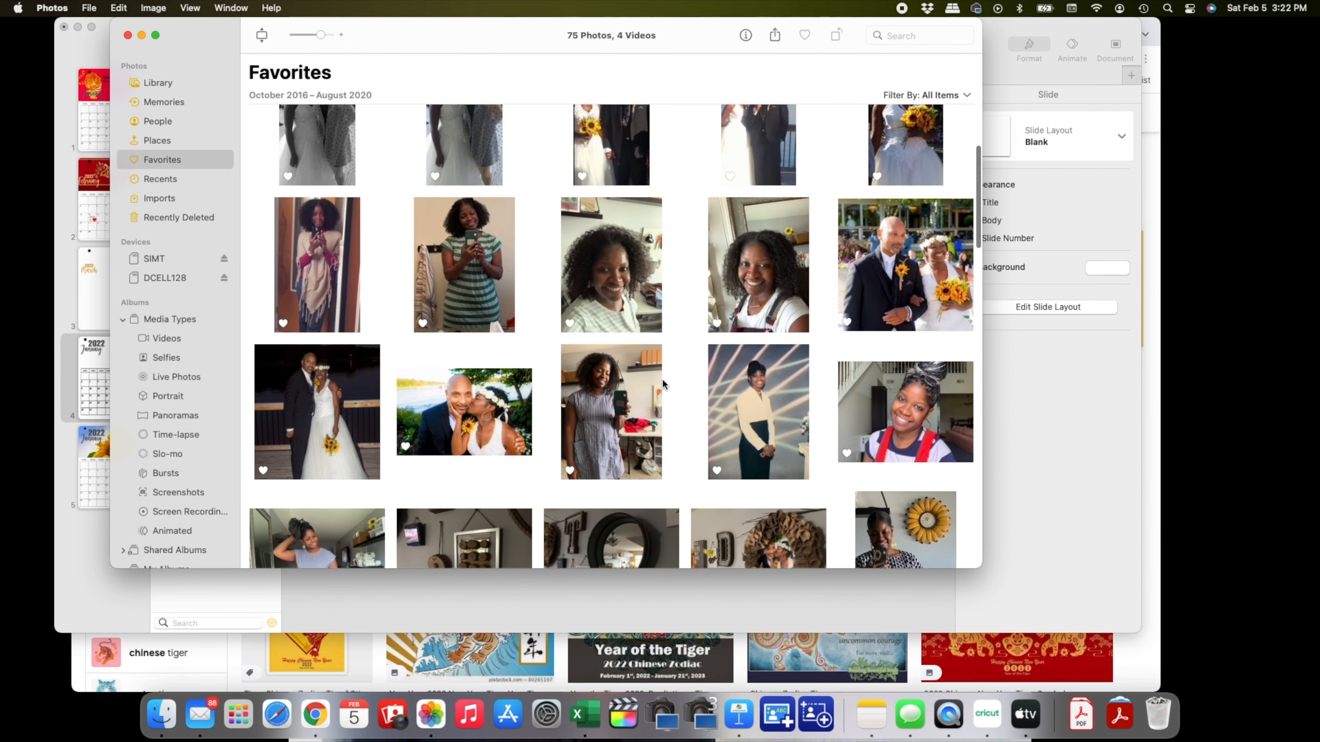
pyautogui.scroll(-6, 662, 383)
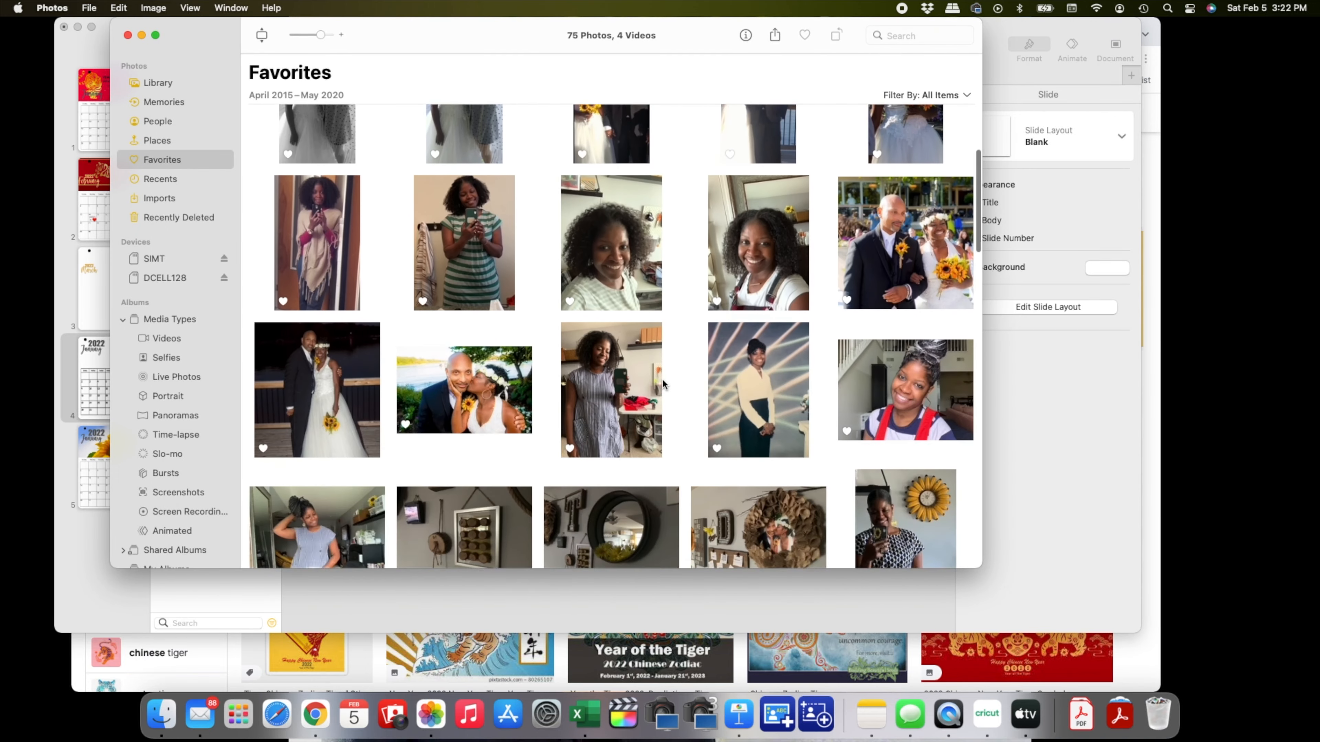
pyautogui.scroll(-10, 661, 383)
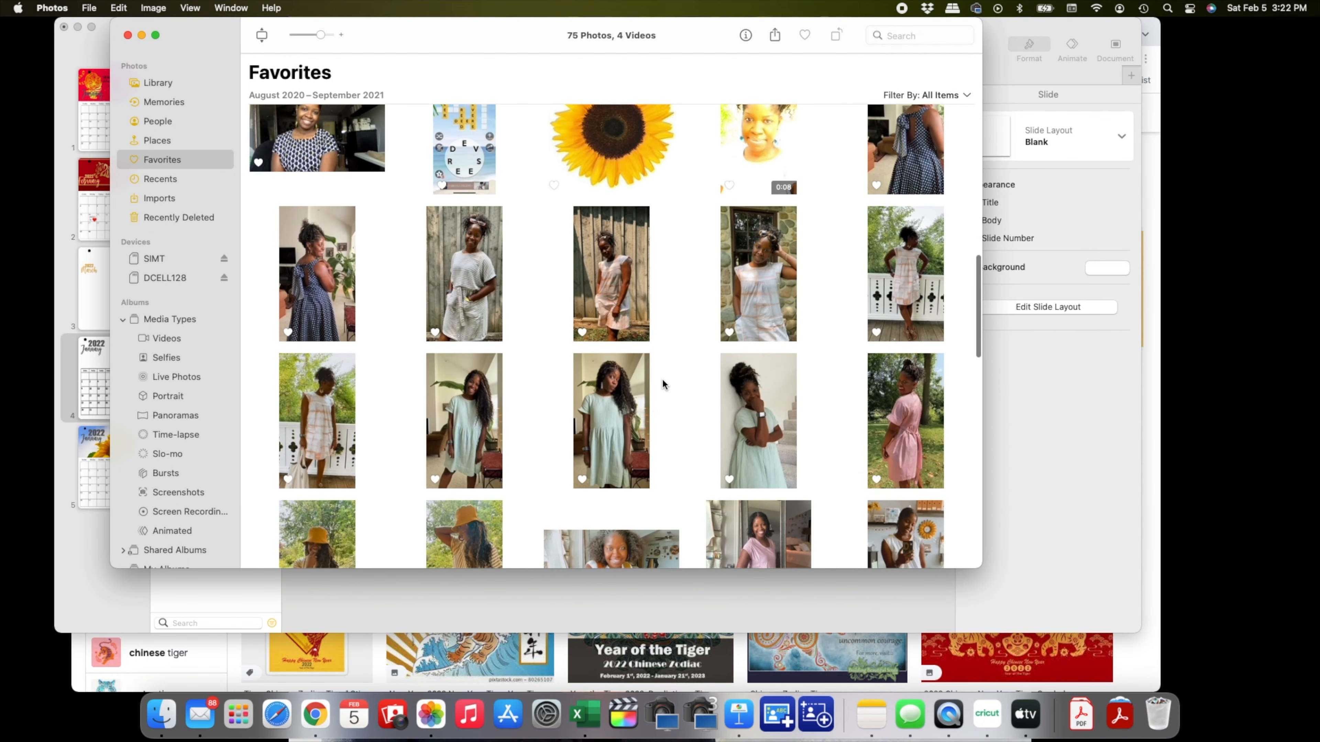
pyautogui.scroll(-7, 662, 384)
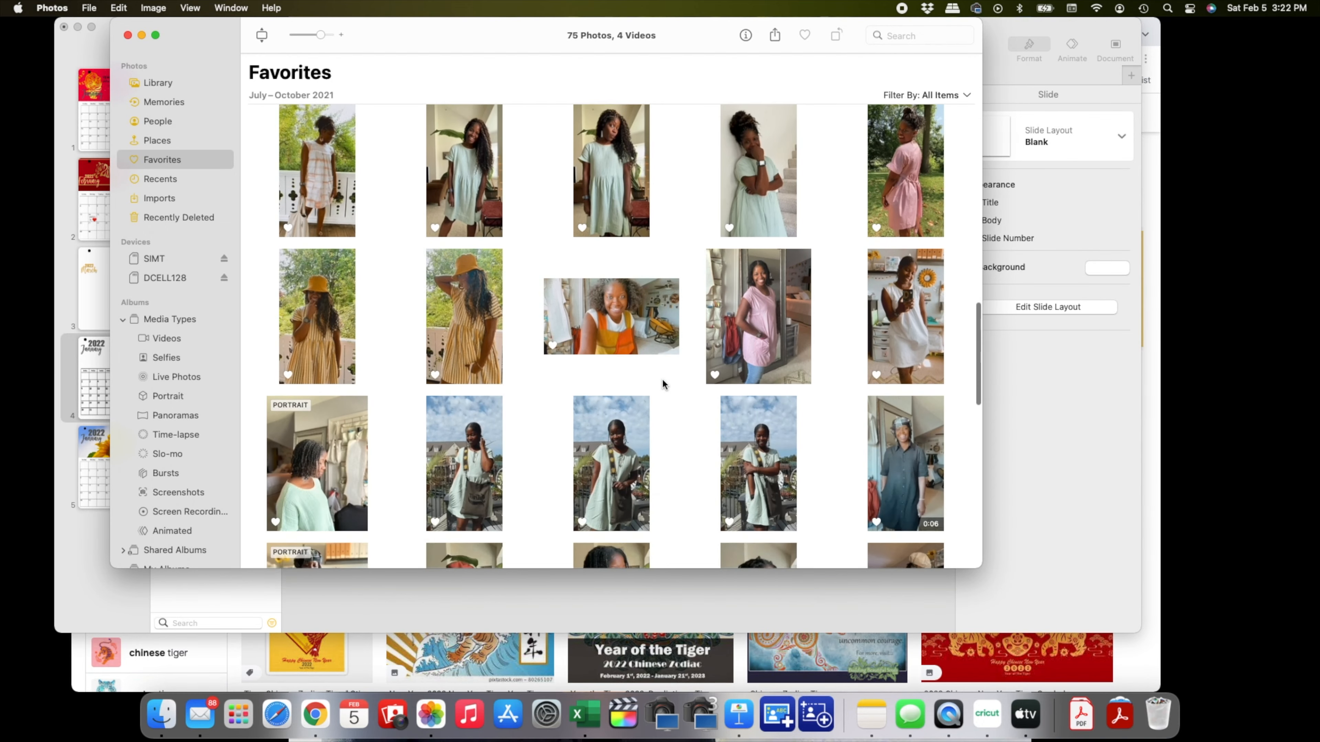
pyautogui.scroll(-2, 662, 383)
pyautogui.scroll(-7, 662, 383)
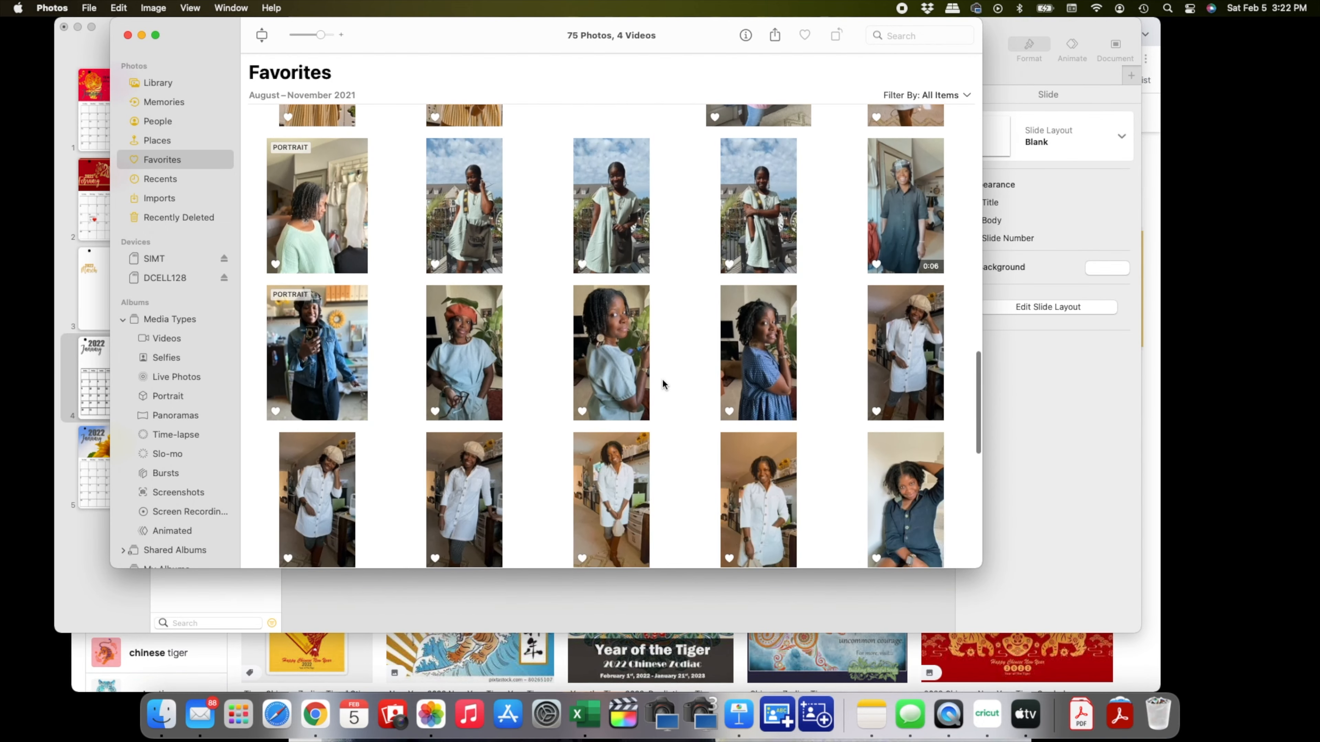
pyautogui.scroll(-7, 662, 384)
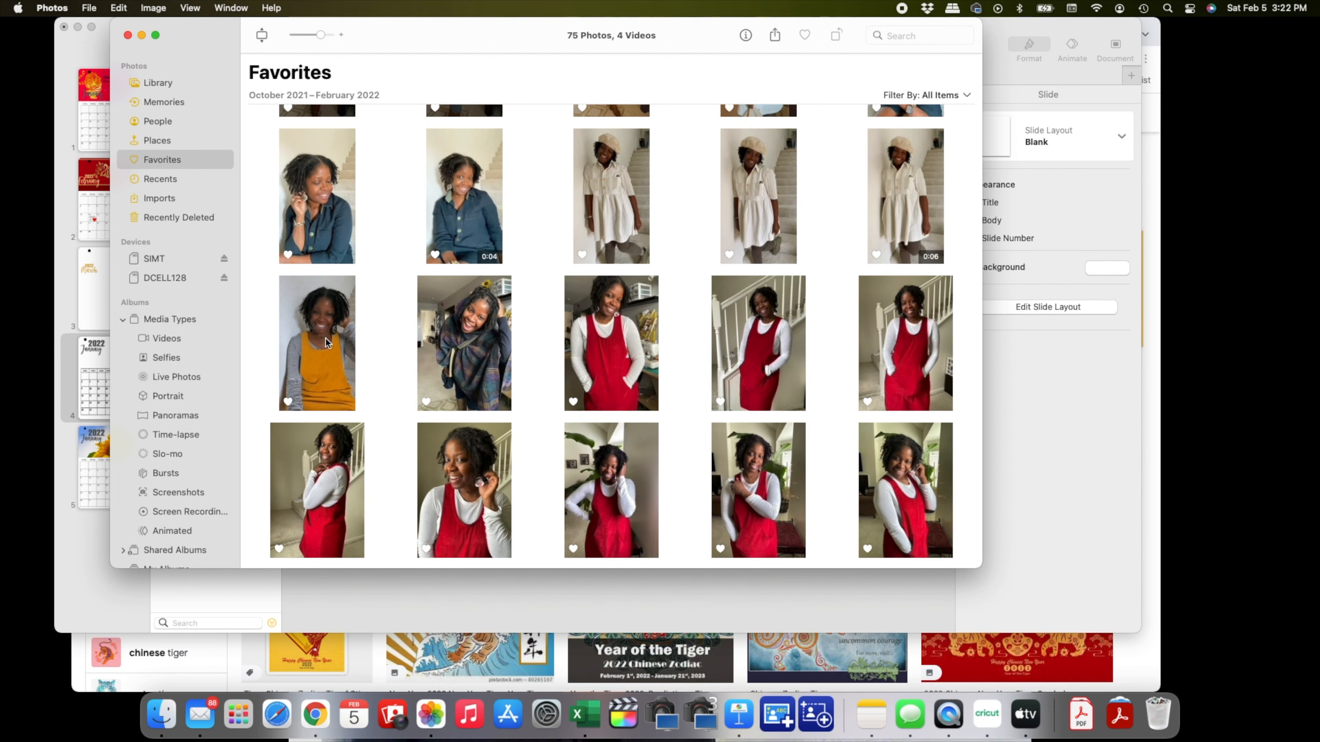
# - Copy the Favorites portrait with the mustard-yellow pinafore and striped sleeves, and return to the Keynote calendar
pyautogui.click(326, 339)
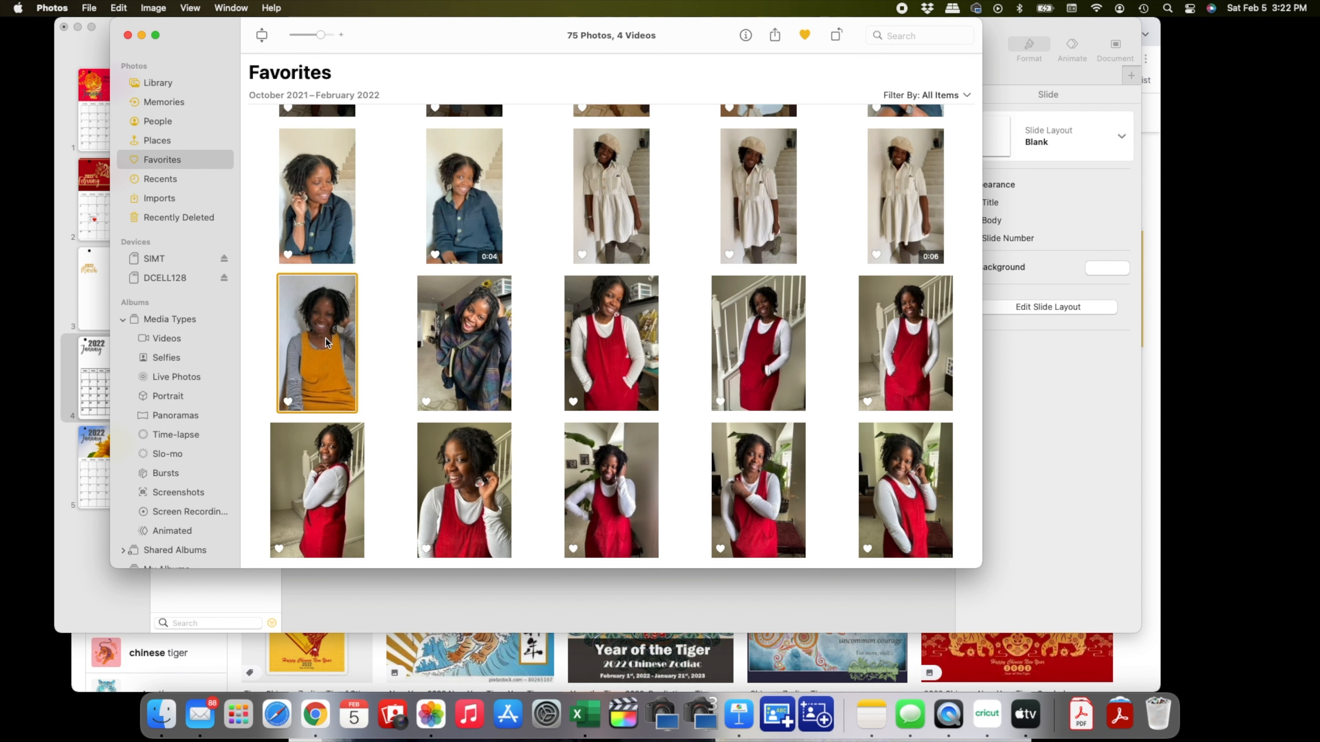
pyautogui.scroll(1, 325, 339)
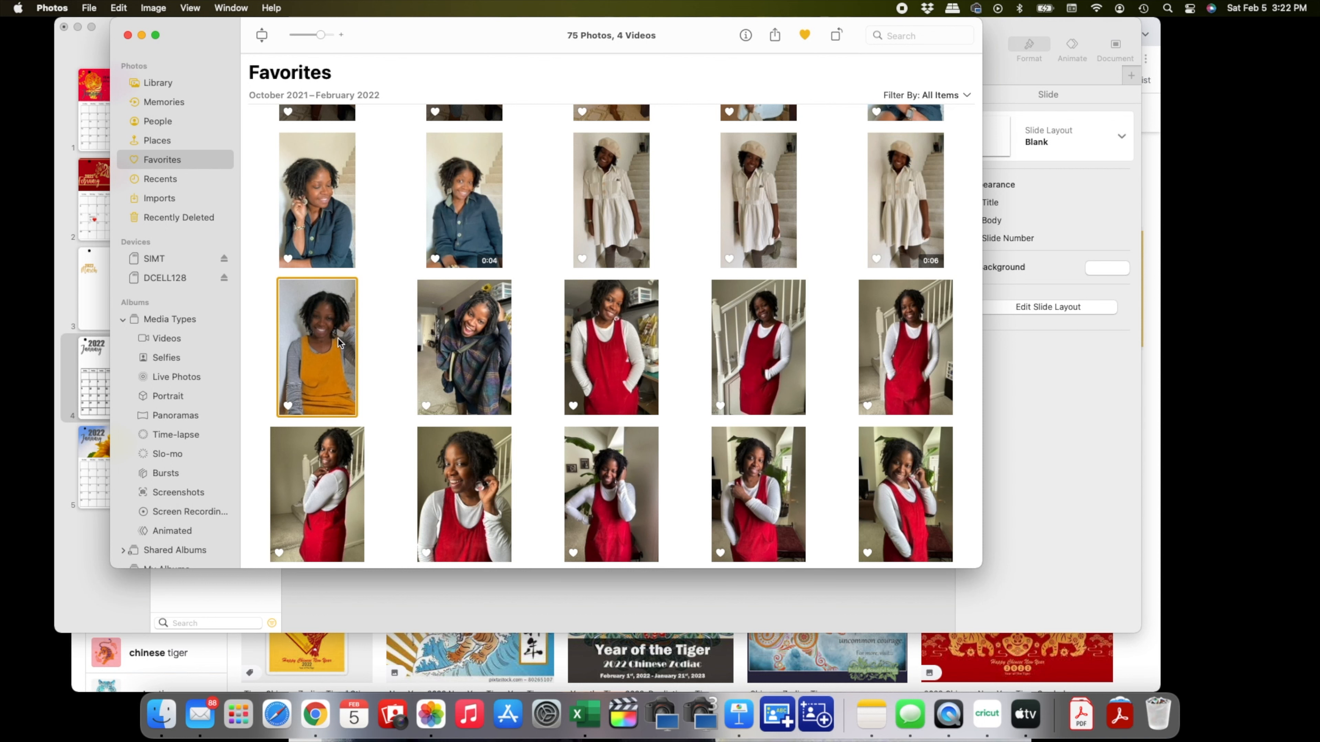
pyautogui.click(965, 415)
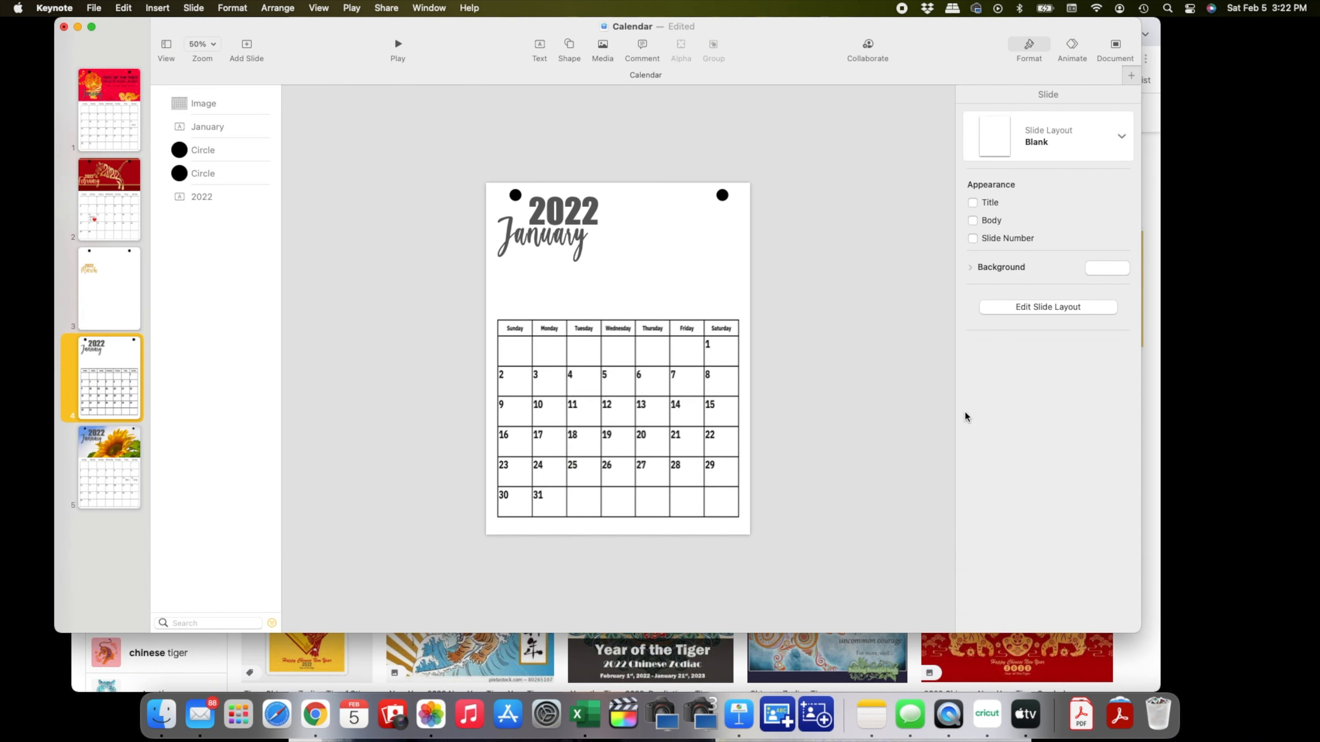
# - Paste the portrait onto the March slide, shrink it to about 172 by 306 pt and place it between the two black circles
pyautogui.click(105, 295)
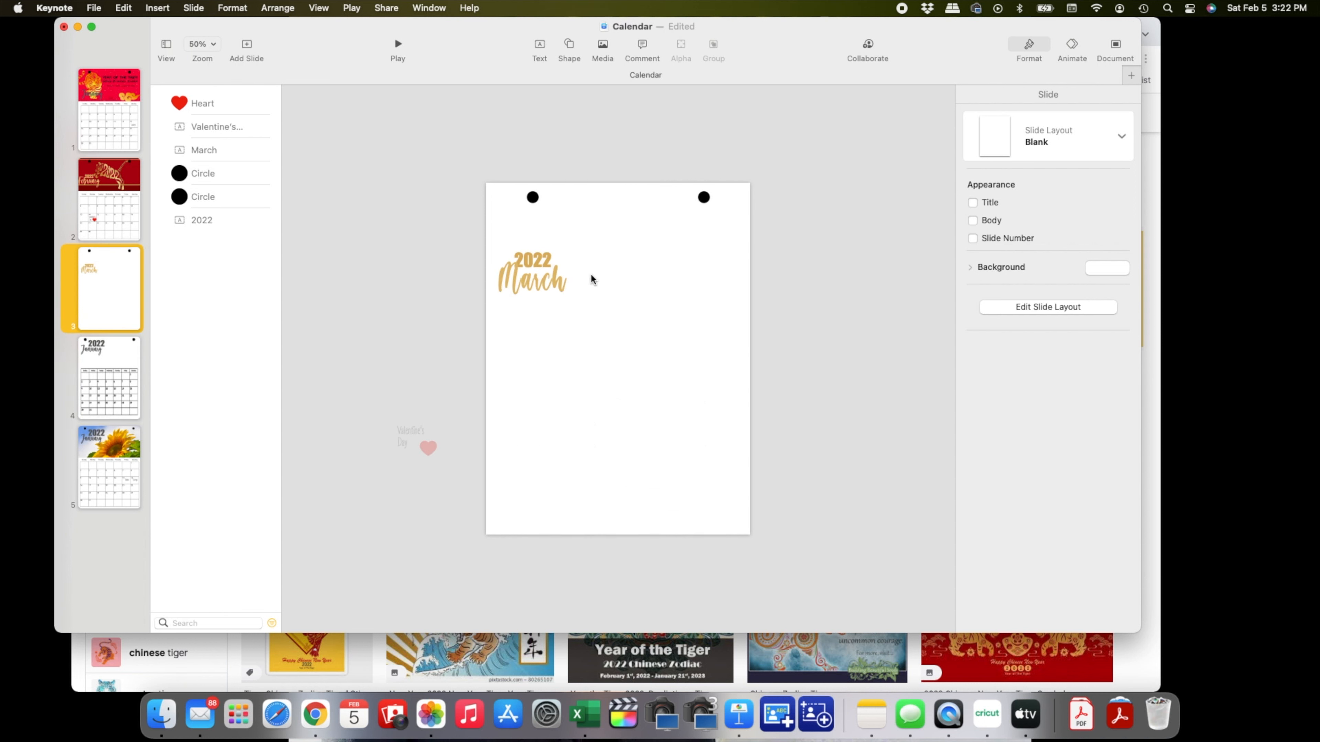
pyautogui.press('super+v')
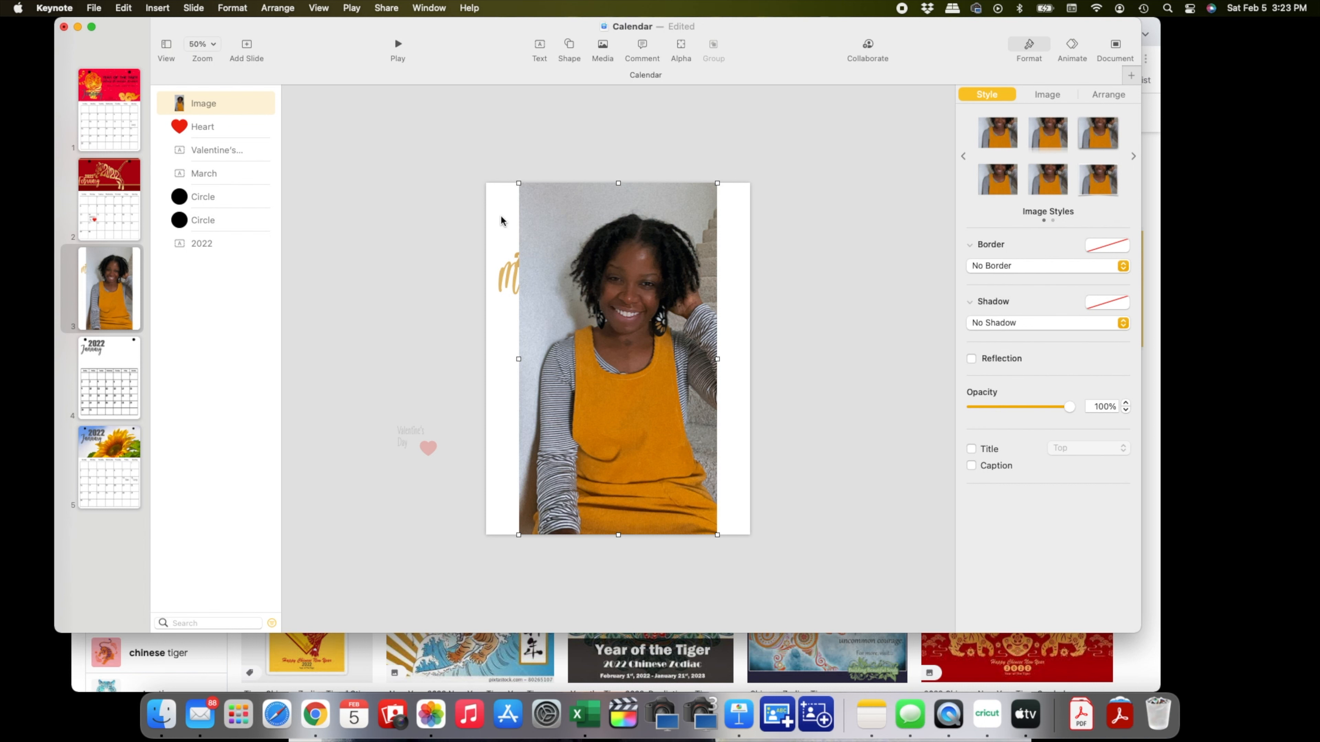
pyautogui.moveTo(518, 182); pyautogui.dragTo(637, 443)
pyautogui.moveTo(692, 476); pyautogui.dragTo(656, 231)
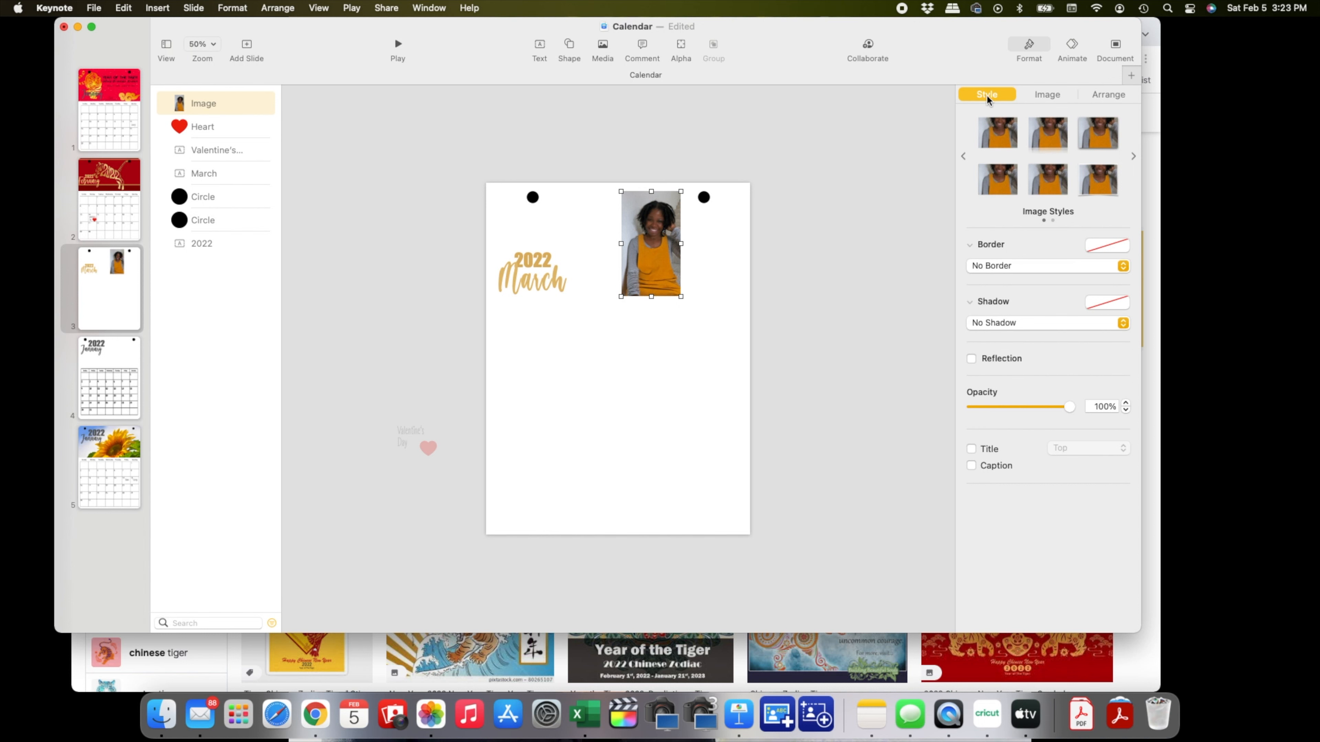
# - Give the portrait a Picture Frame border at 100% scale
pyautogui.click(989, 266)
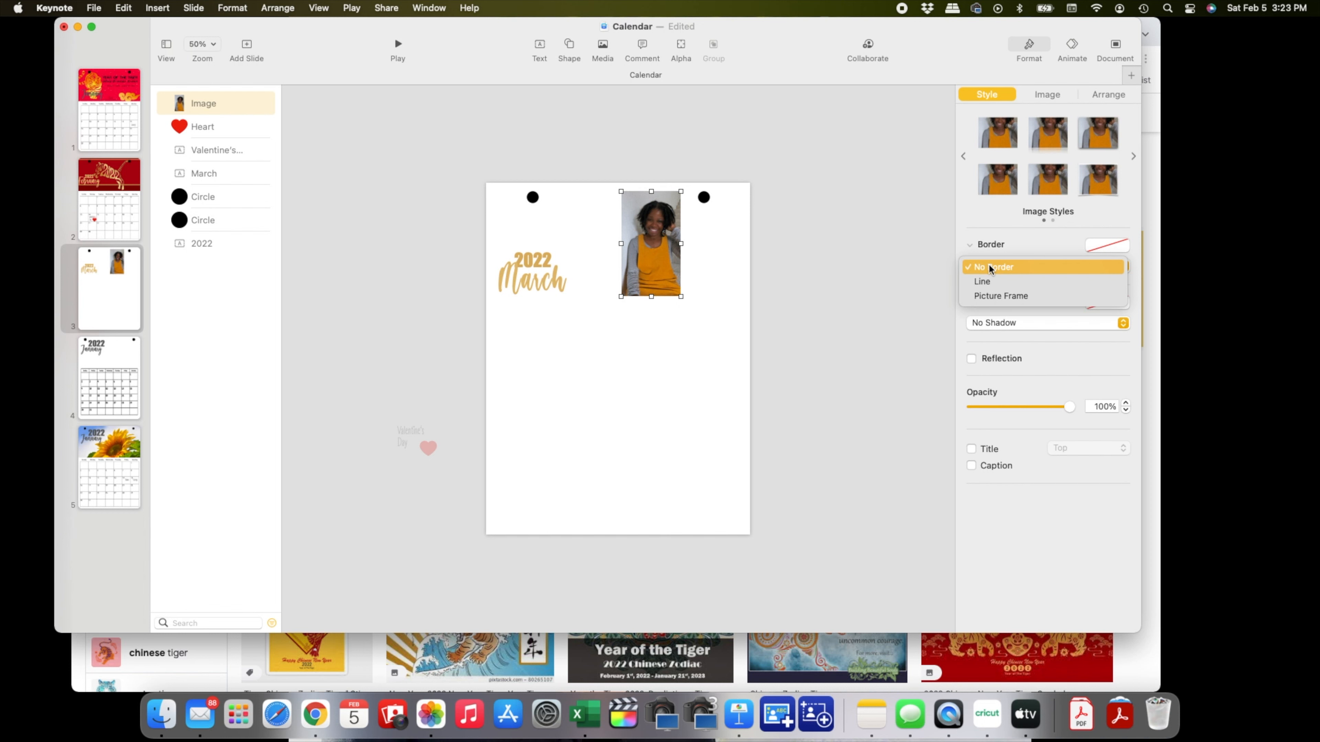
pyautogui.click(986, 296)
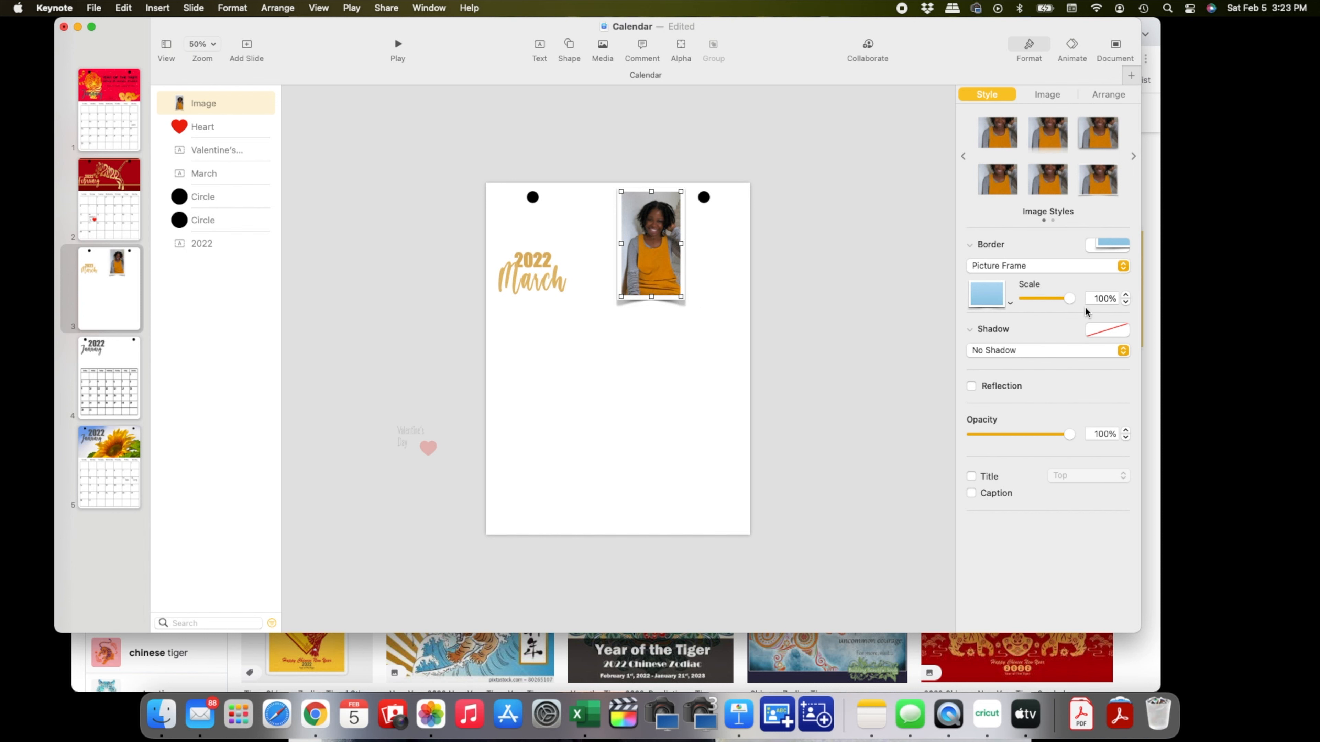
pyautogui.moveTo(1070, 300); pyautogui.dragTo(1047, 304)
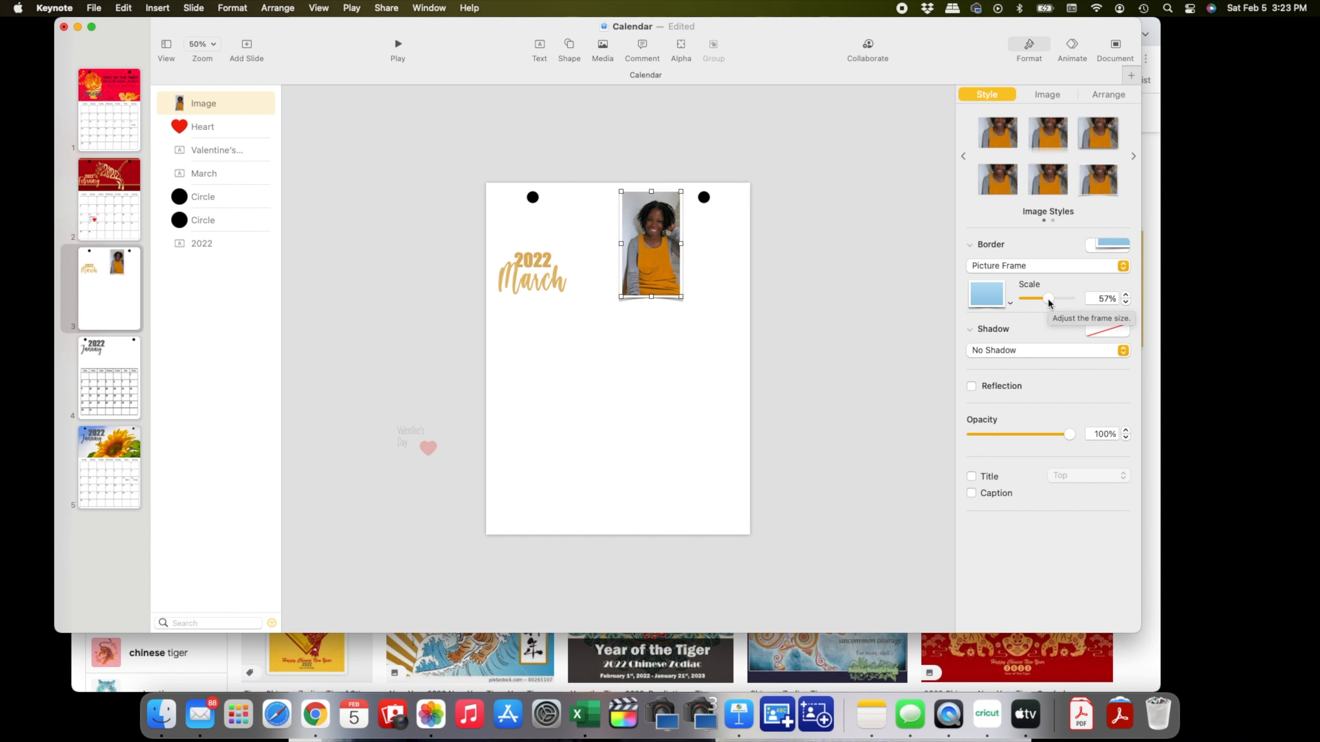
pyautogui.moveTo(1049, 304); pyautogui.dragTo(1088, 304)
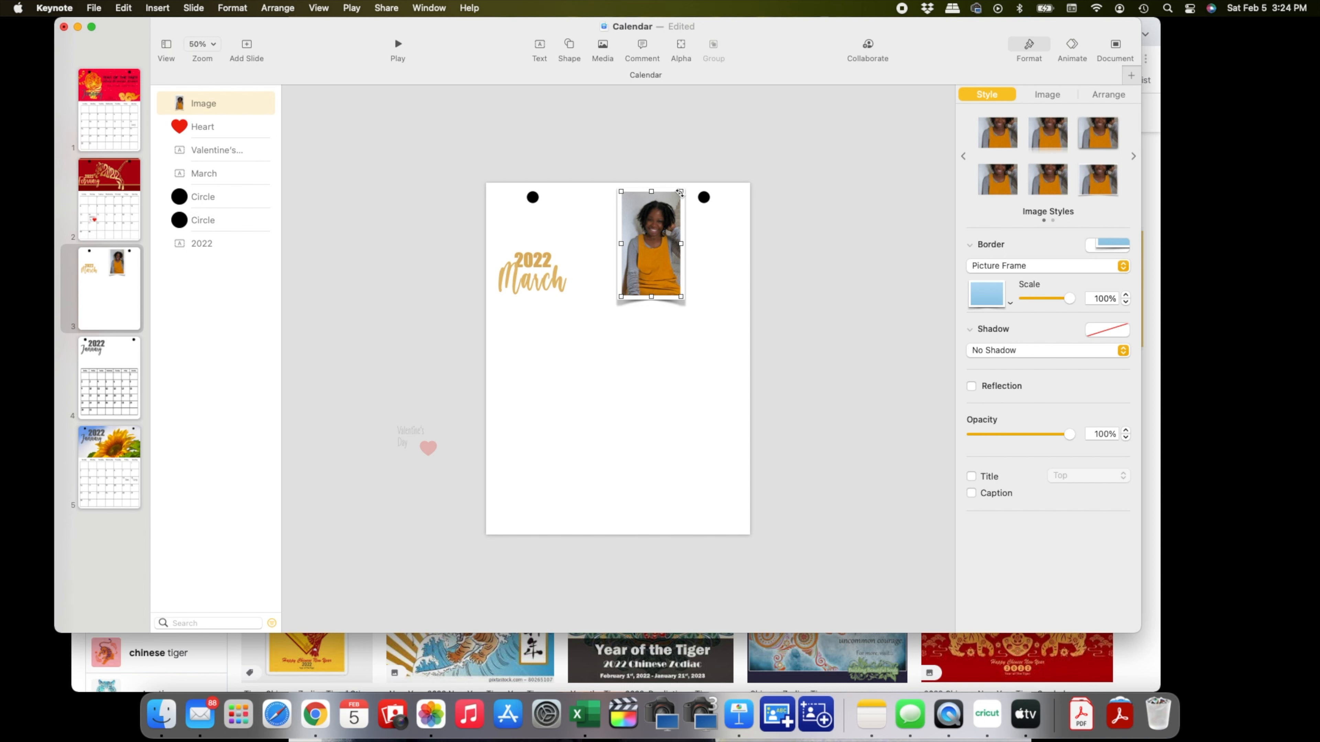
# - Try different tilts for the framed portrait and set its rotation angle to 354°
pyautogui.moveTo(679, 193)
pyautogui.mouseDown()
pyautogui.moveTo(688, 203)
pyautogui.moveTo(666, 188)
pyautogui.moveTo(606, 193)
pyautogui.moveTo(678, 205)
pyautogui.mouseUp()
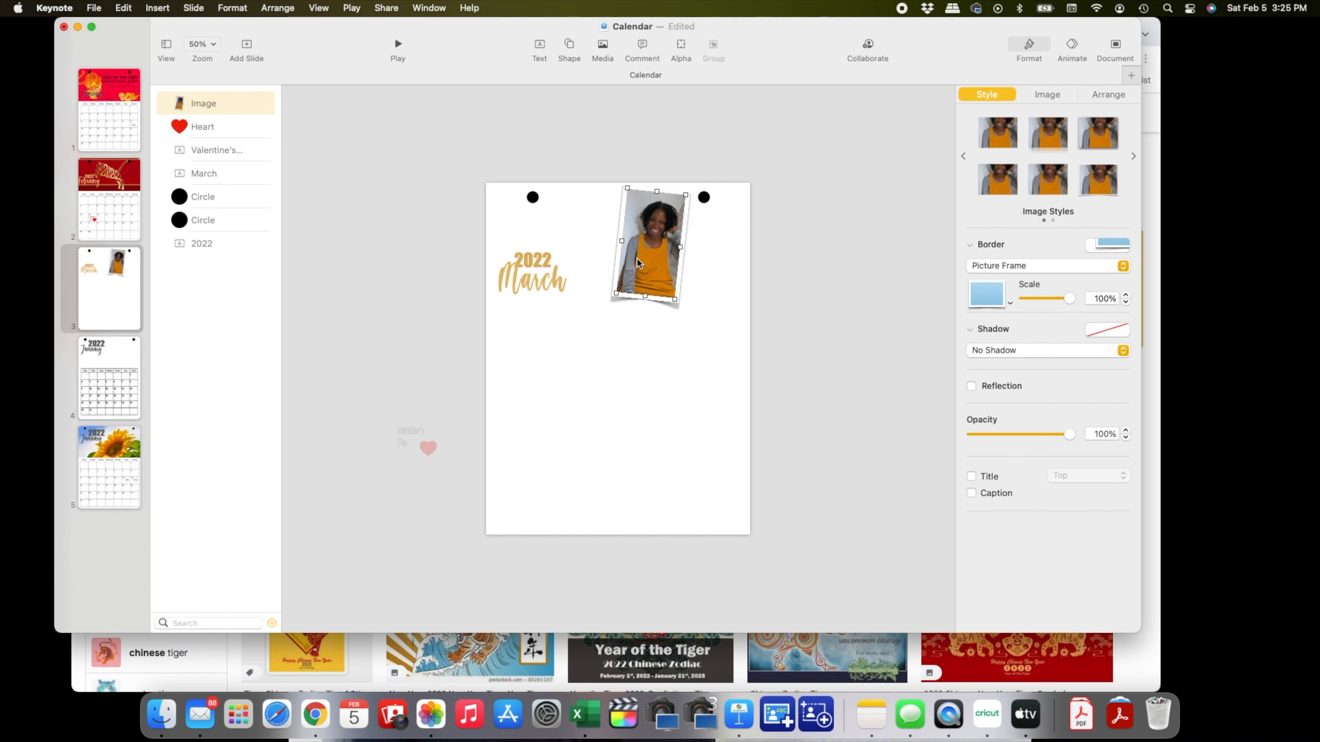
pyautogui.click(1108, 95)
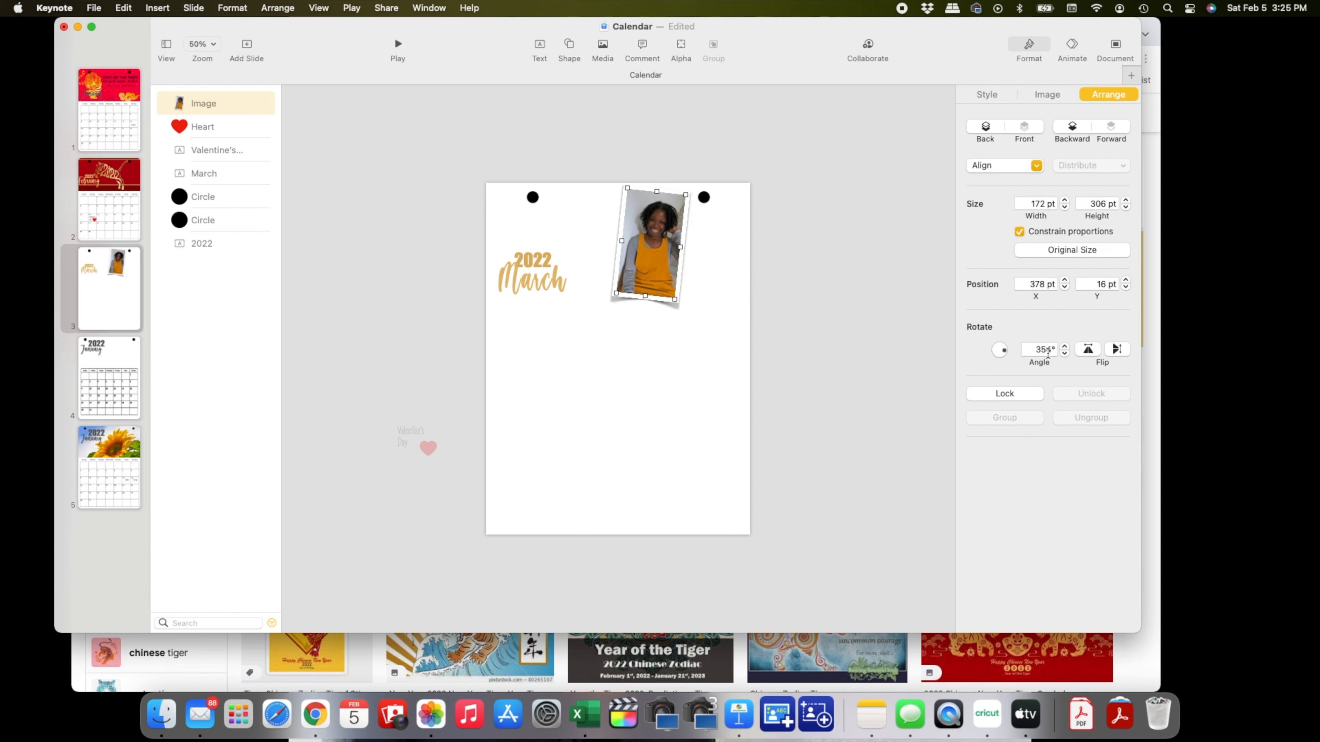
pyautogui.moveTo(1004, 353); pyautogui.dragTo(1003, 353)
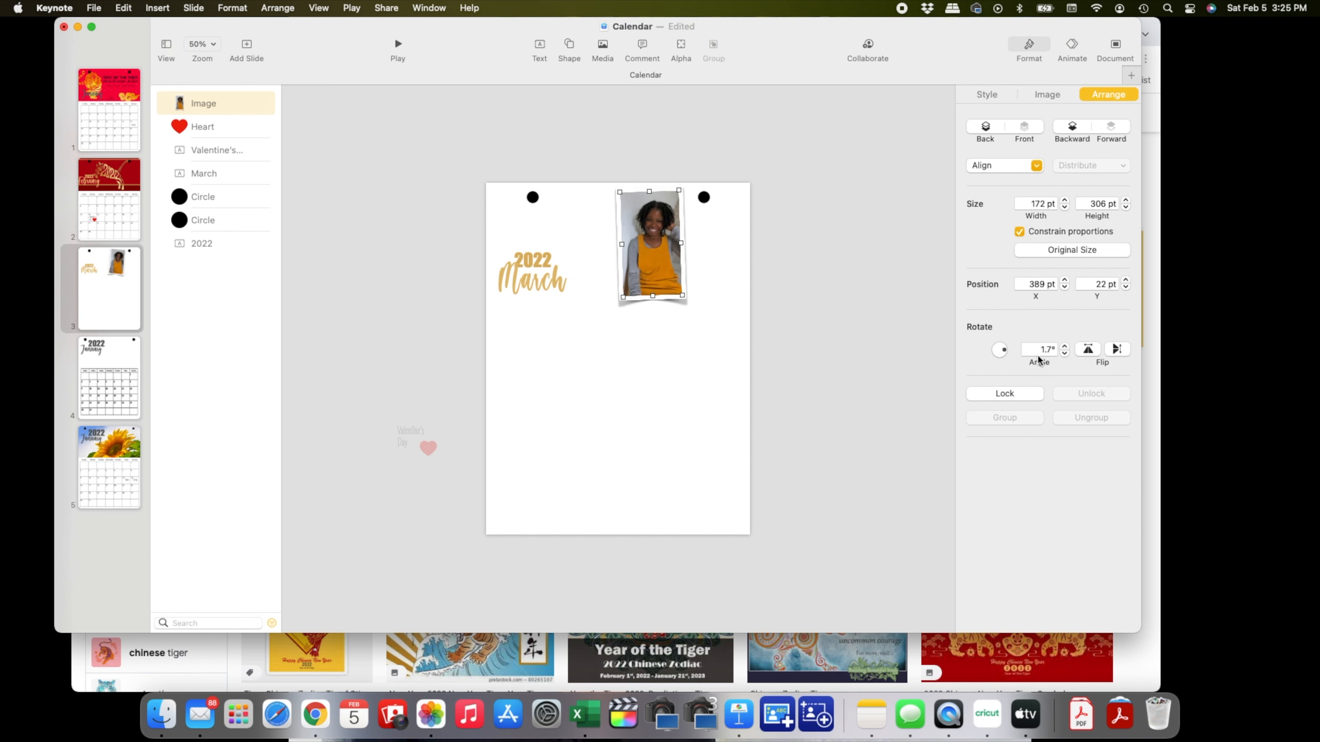
pyautogui.click(1064, 347)
pyautogui.click(1064, 347)
pyautogui.click(1064, 347)
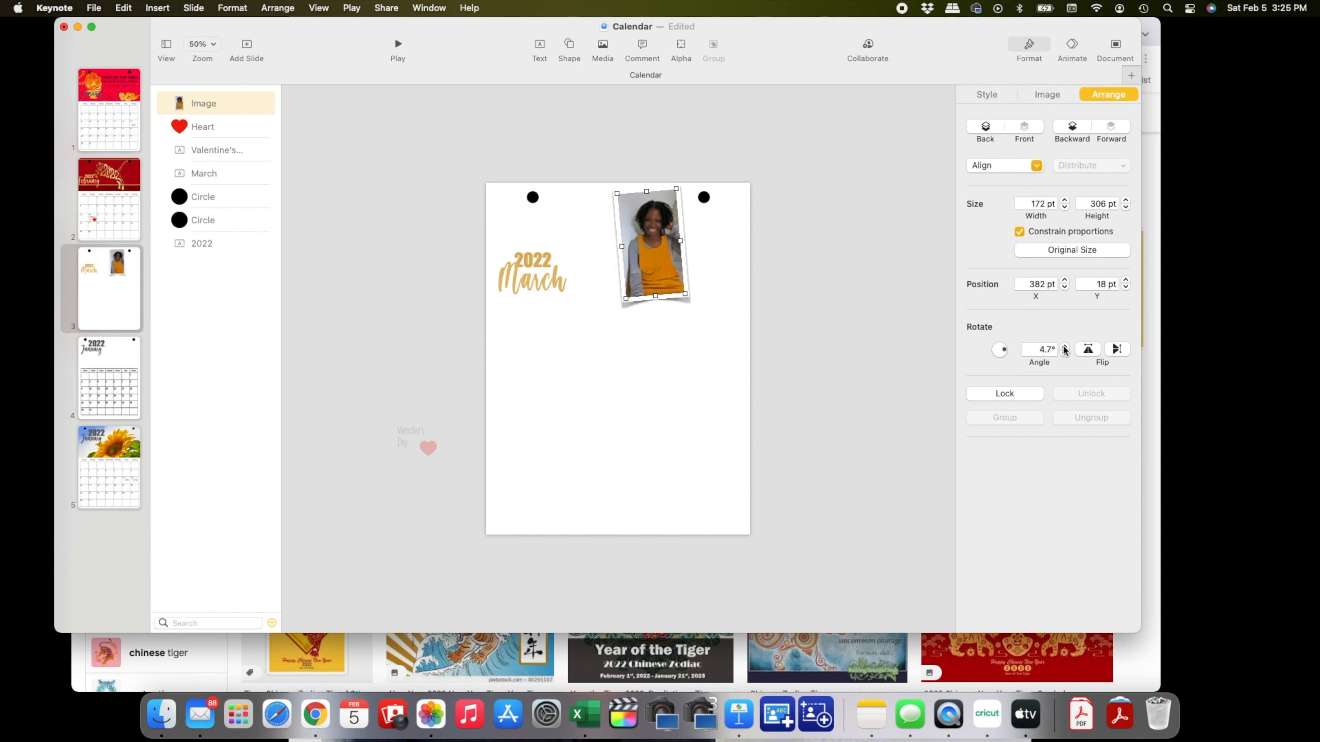
pyautogui.click(1064, 353)
pyautogui.click(1064, 353)
pyautogui.click(1064, 353)
pyautogui.click(1064, 354)
pyautogui.click(1064, 354)
pyautogui.click(1064, 354)
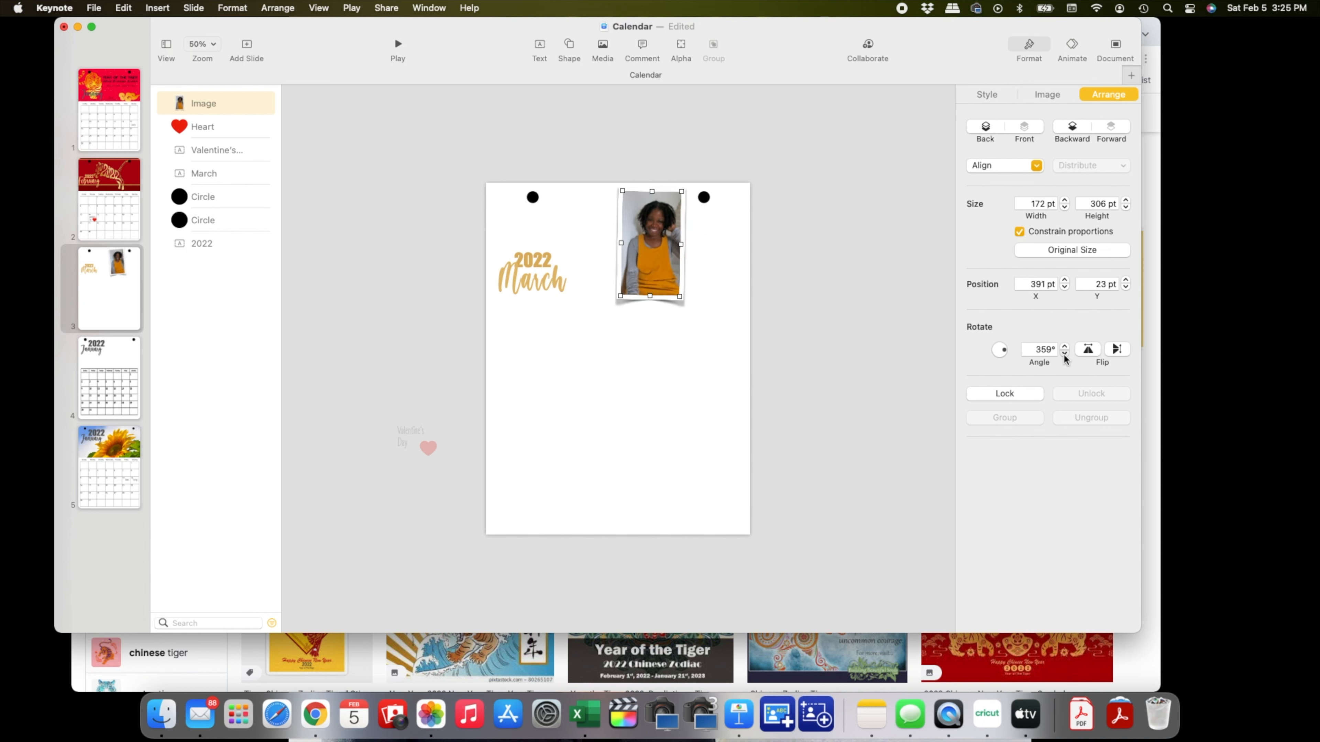
pyautogui.click(1064, 354)
pyautogui.click(1064, 354)
pyautogui.click(1064, 354)
pyautogui.click(1063, 354)
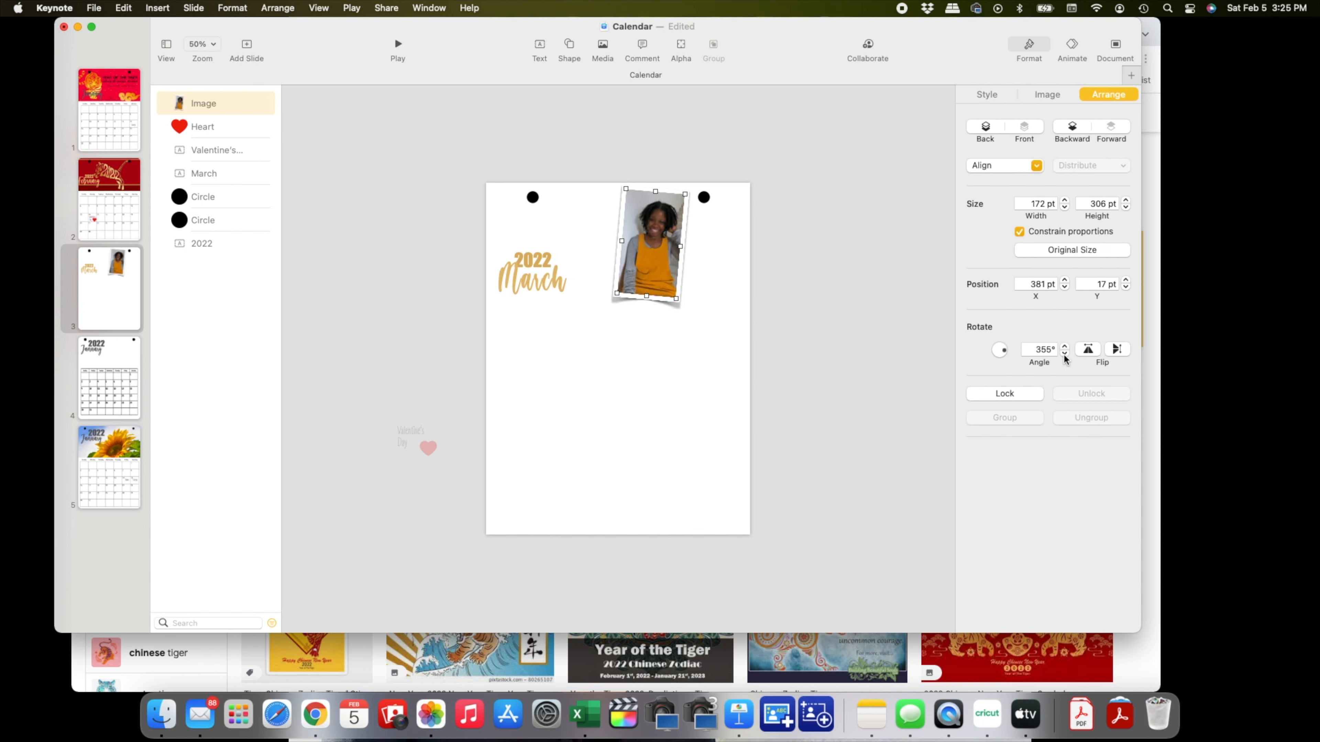
pyautogui.click(1064, 354)
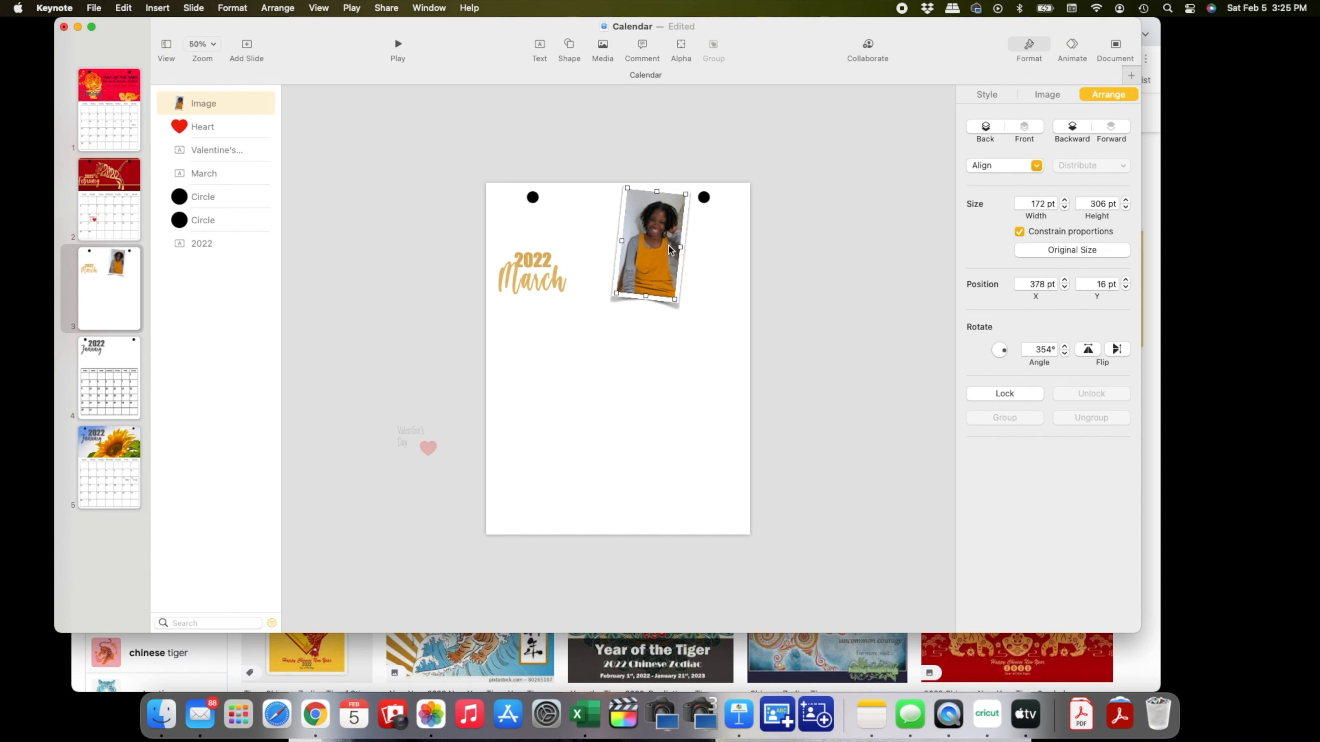
# - Move the framed portrait below the page's right-hand black circle and shrink it to about 167 by 298 pt
pyautogui.moveTo(653, 240); pyautogui.dragTo(703, 253)
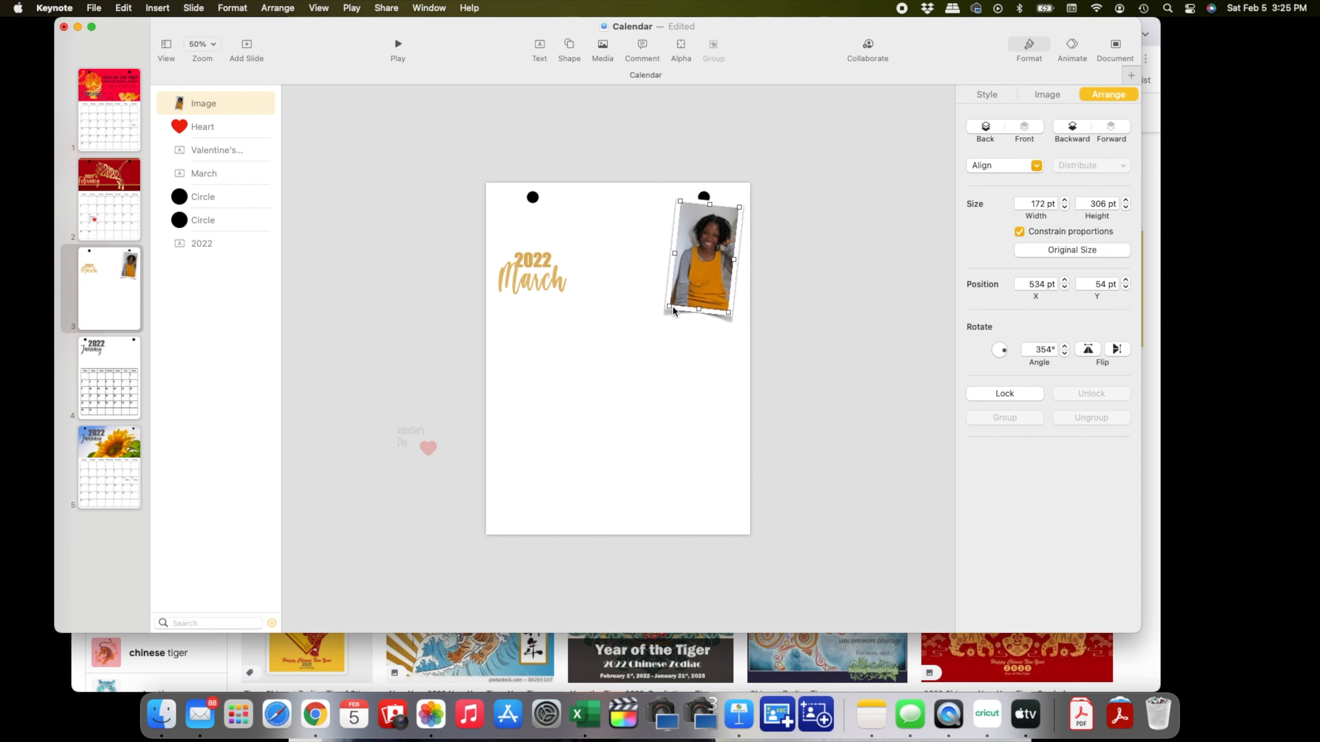
pyautogui.moveTo(693, 279); pyautogui.dragTo(694, 284)
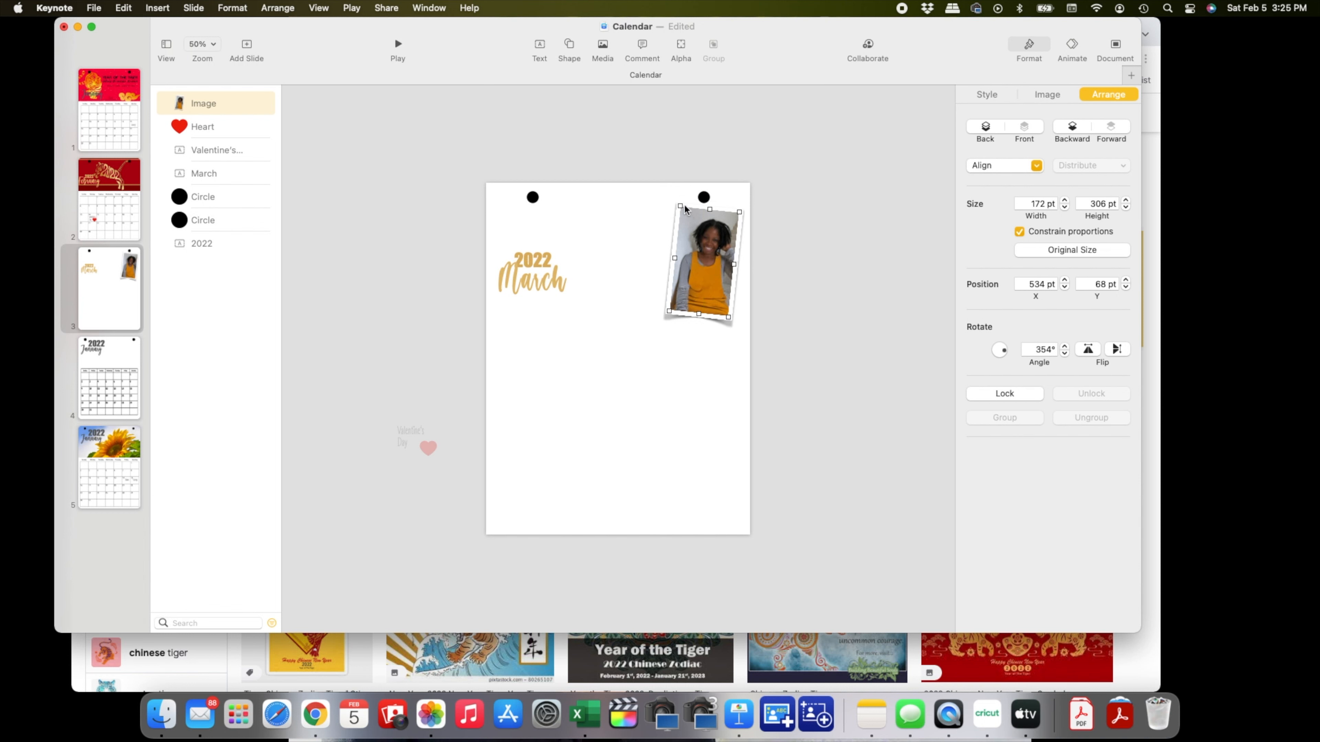
pyautogui.moveTo(679, 205); pyautogui.dragTo(682, 209)
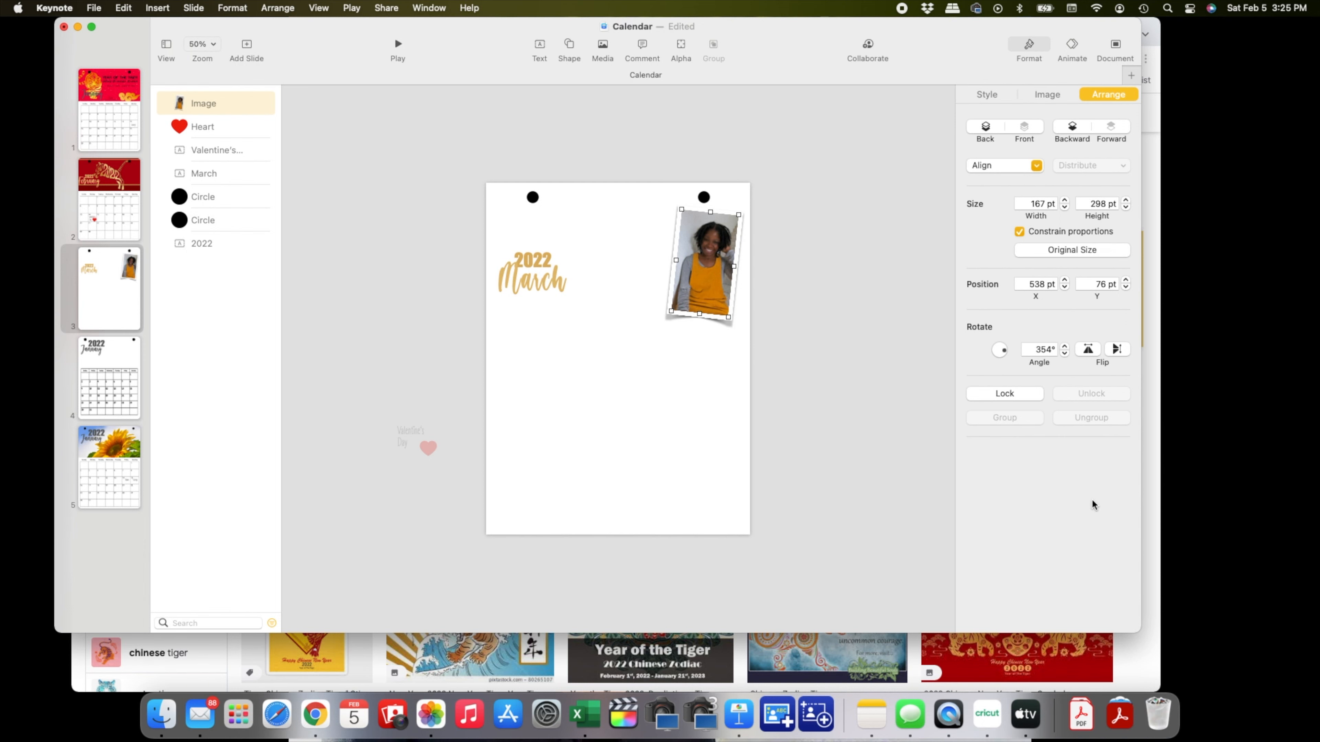
# - Switch to Chrome and copy the gold-and-red Chinese zodiac tiger pin image from the search results
pyautogui.click(1150, 478)
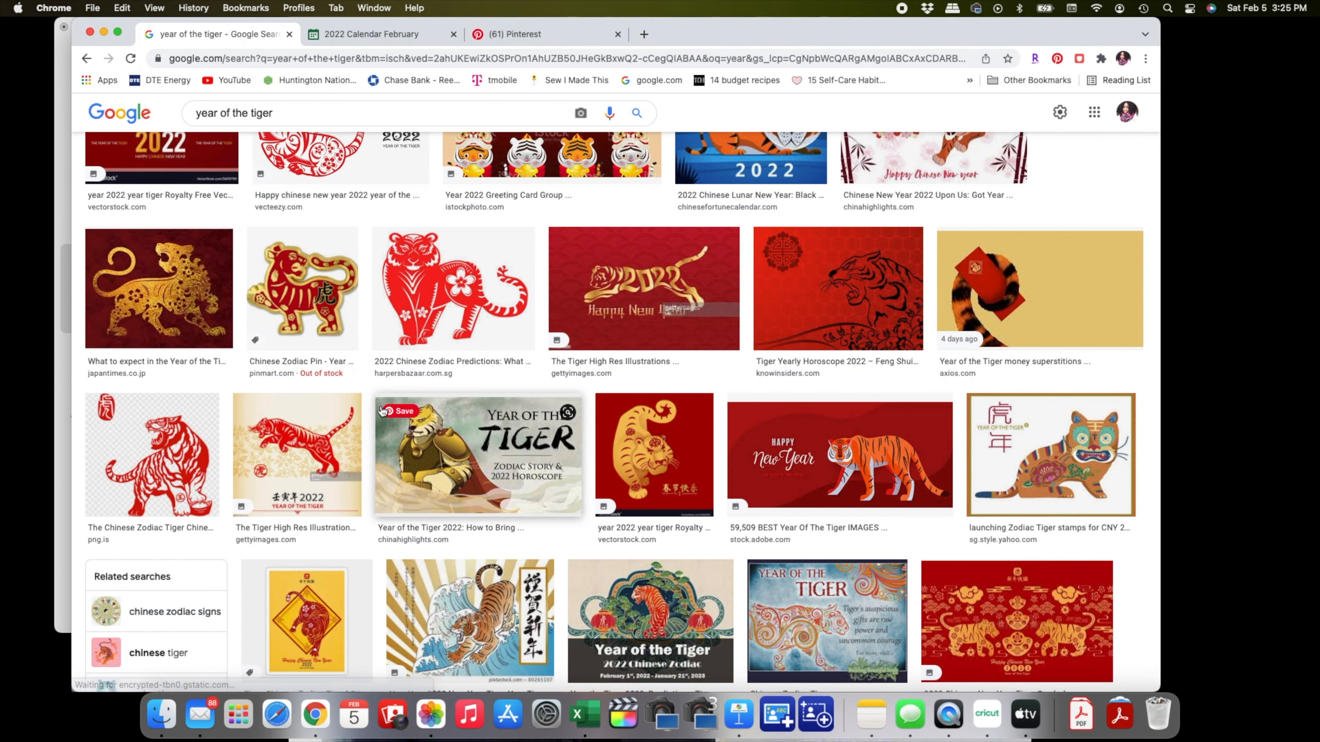
pyautogui.rightClick(290, 285)
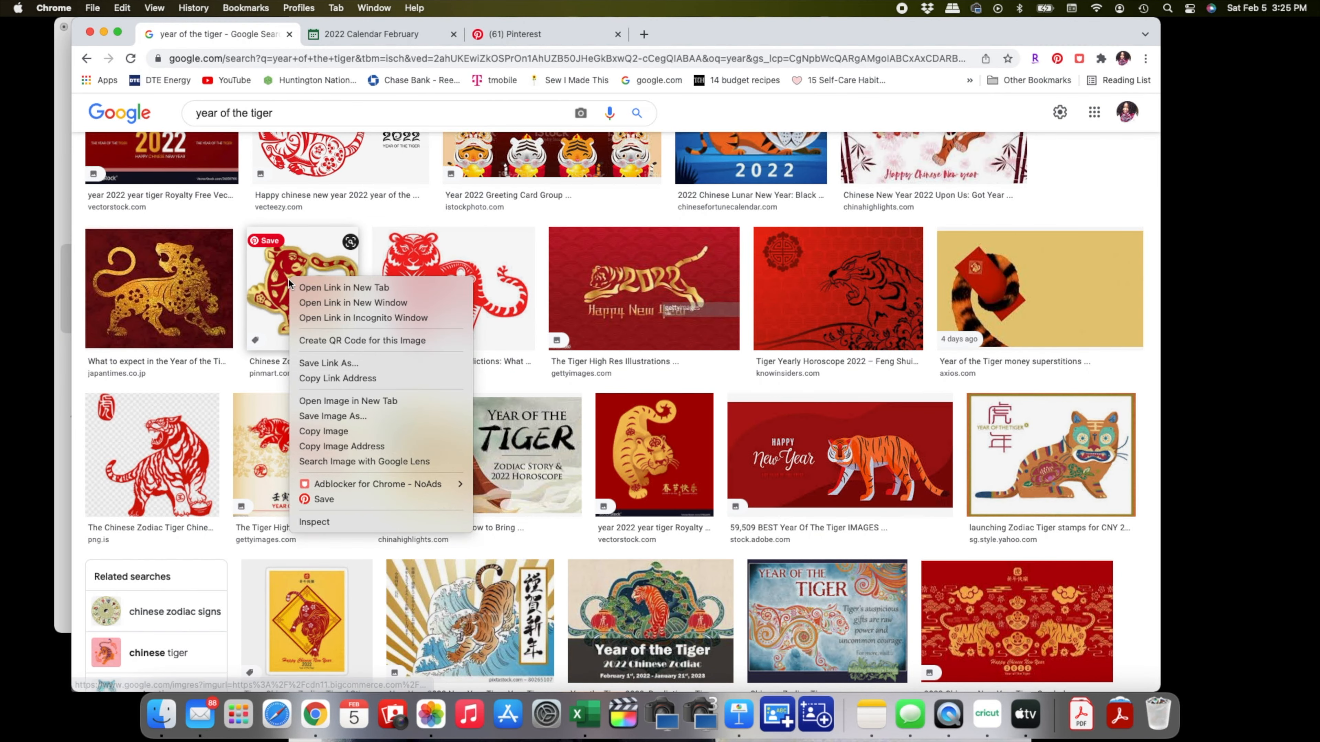
pyautogui.click(343, 432)
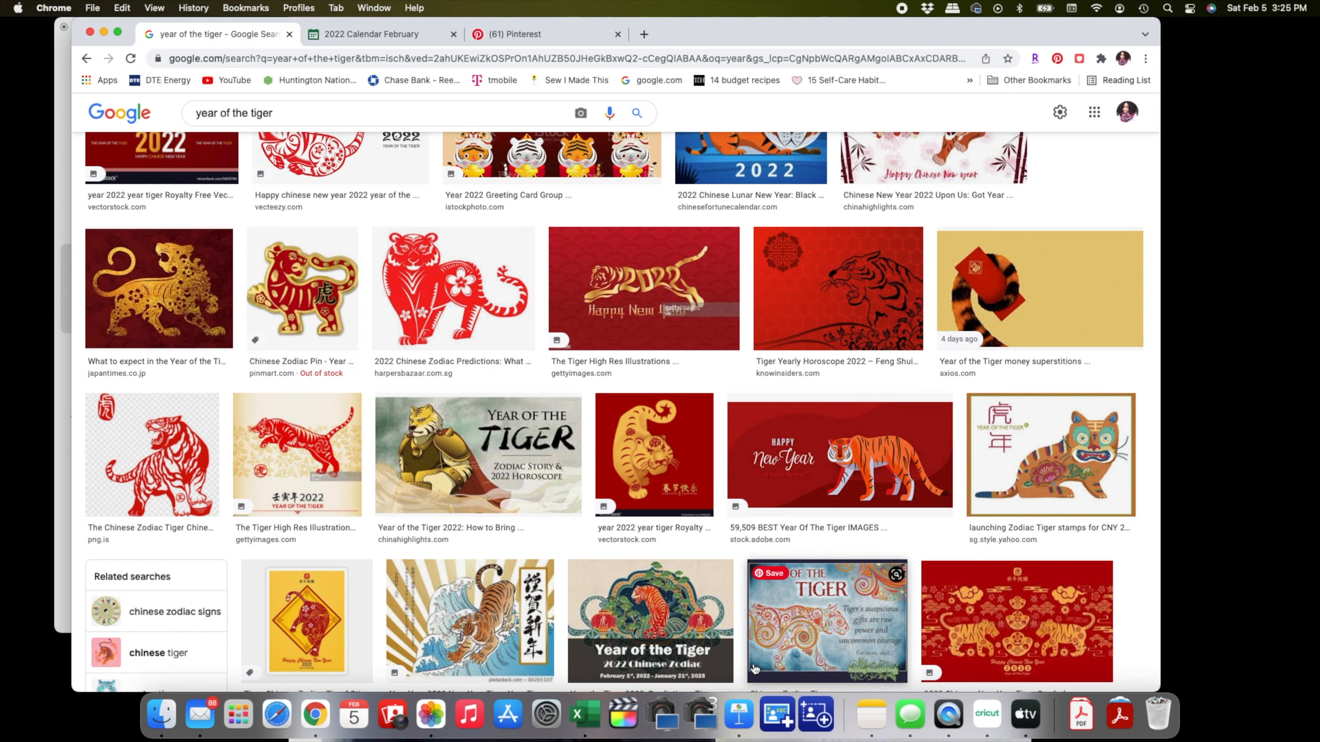
# - Switch to Keynote, paste the tiger pin image on the March page and move it between the title and the framed portrait
pyautogui.click(739, 715)
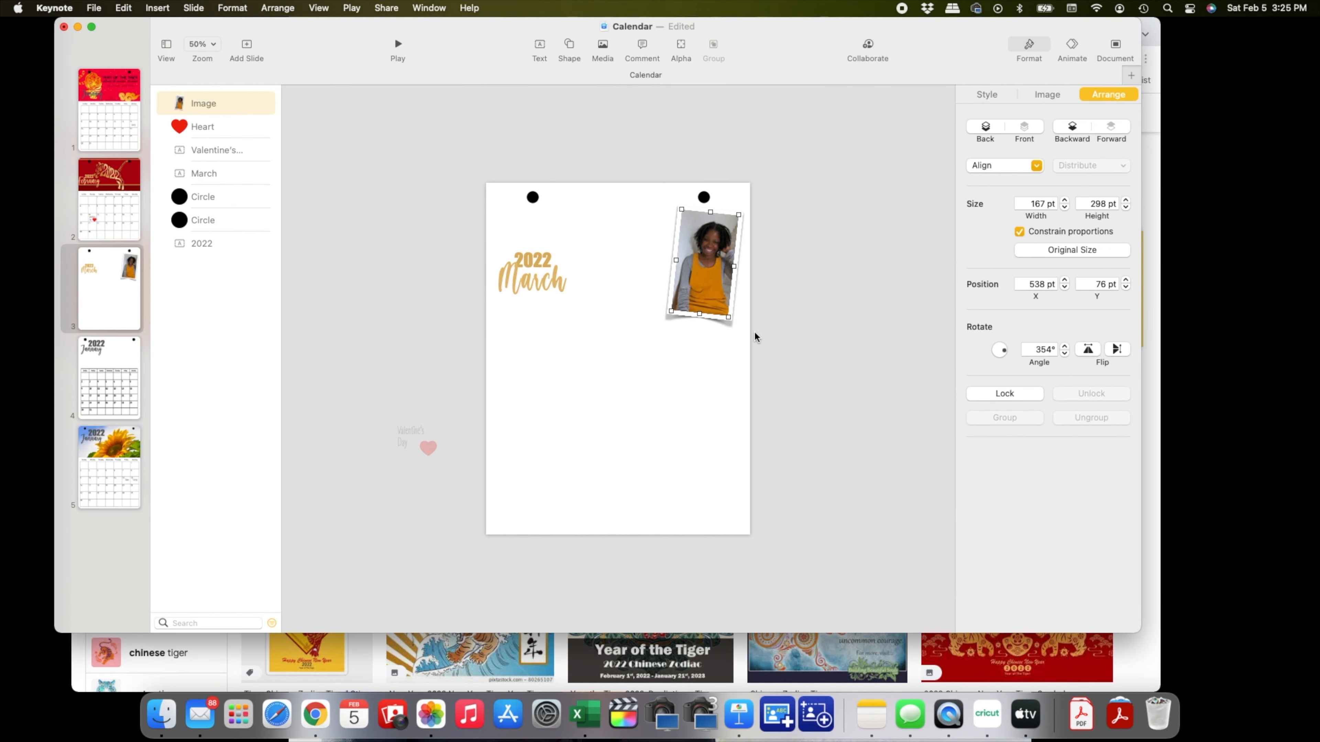
pyautogui.rightClick(585, 247)
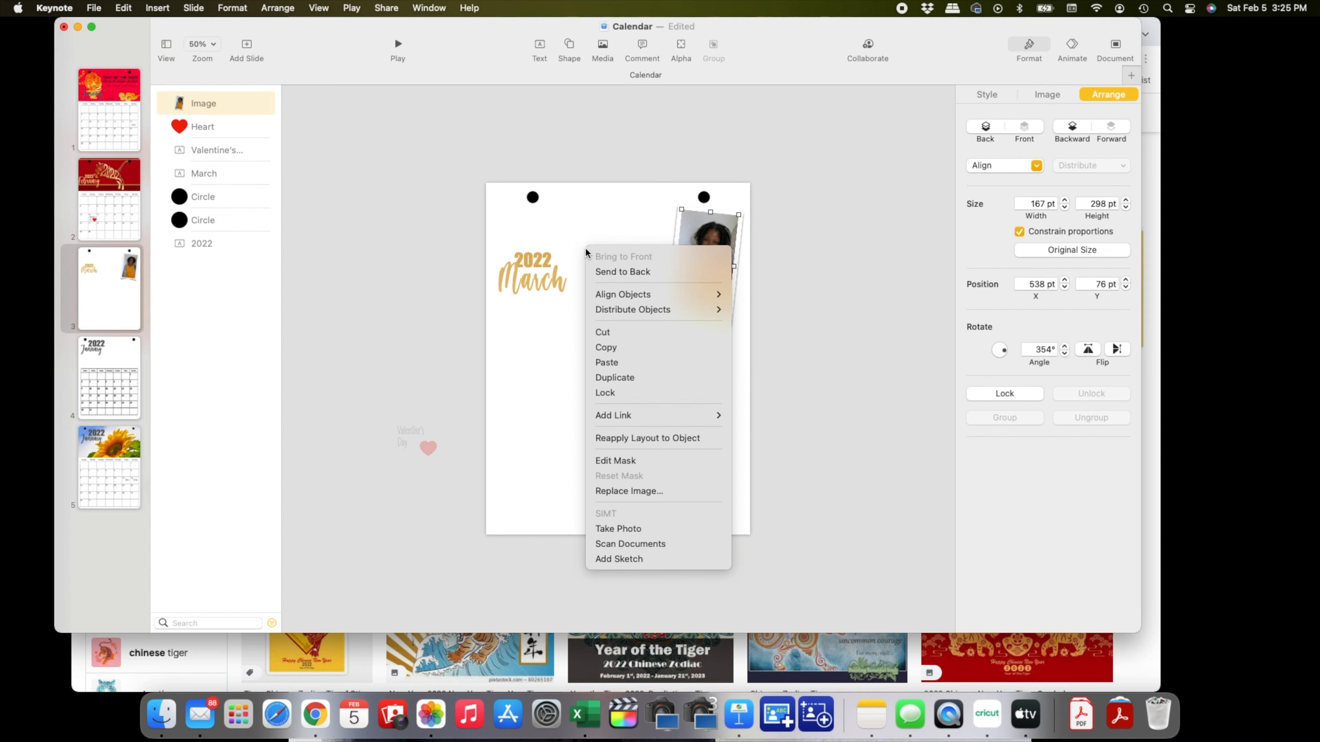
pyautogui.click(613, 361)
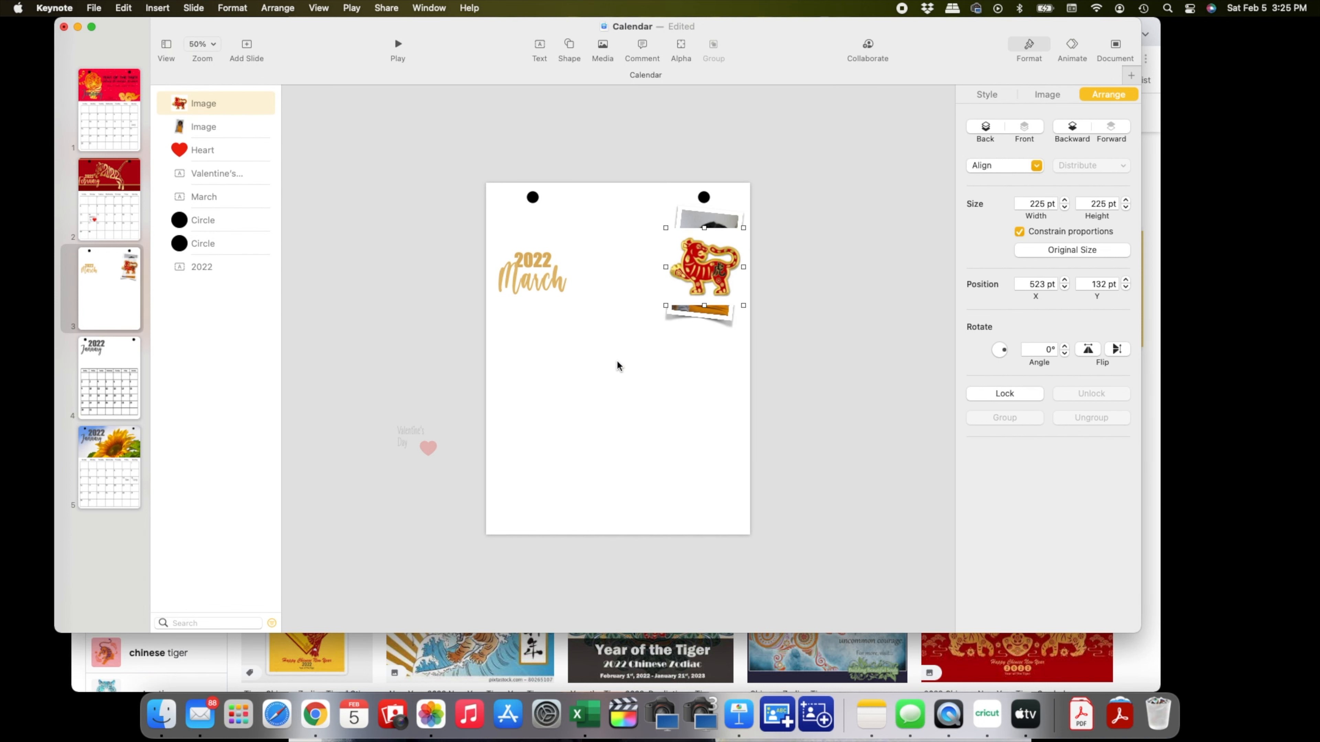
pyautogui.moveTo(693, 275); pyautogui.dragTo(599, 239)
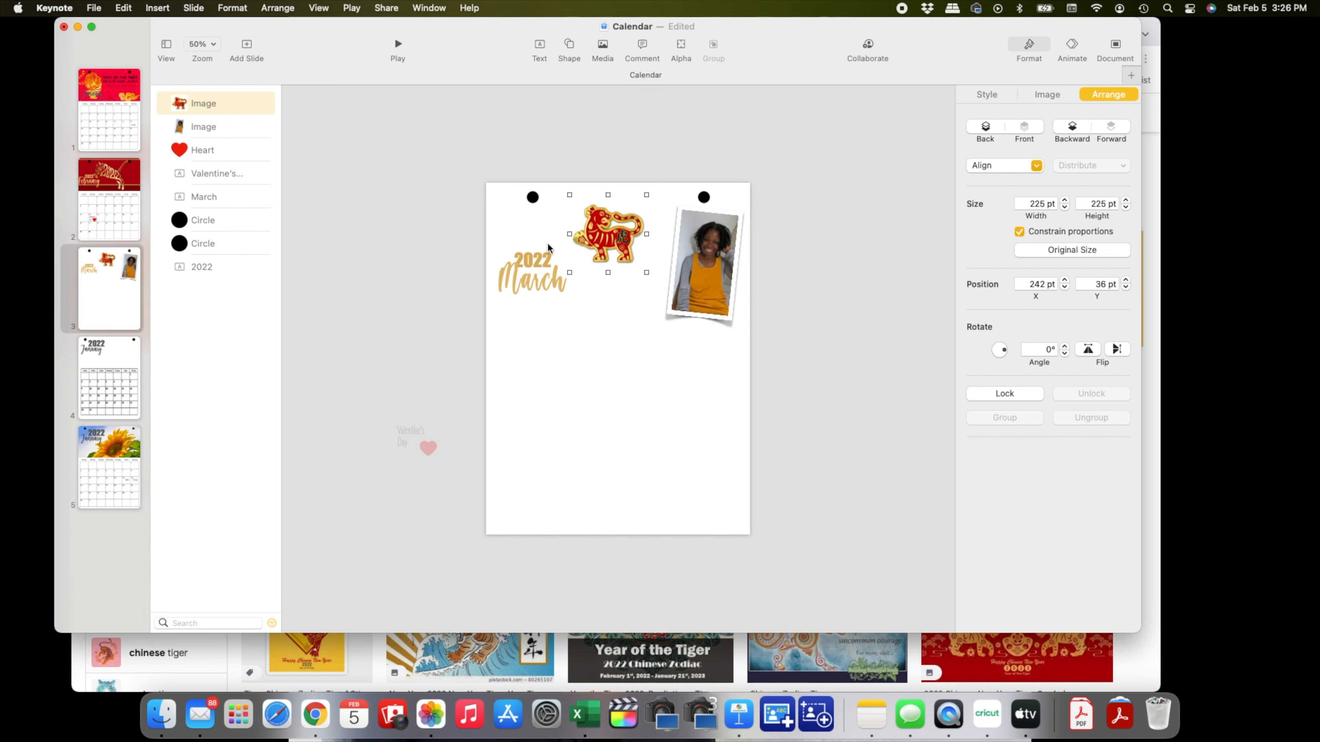
# - Enlarge the tiger image to about 310 by 310 pt and move it over the 2022 March title
pyautogui.moveTo(609, 230)
pyautogui.mouseDown()
pyautogui.moveTo(535, 268)
pyautogui.moveTo(609, 225)
pyautogui.mouseUp()
pyautogui.moveTo(570, 270); pyautogui.dragTo(540, 299)
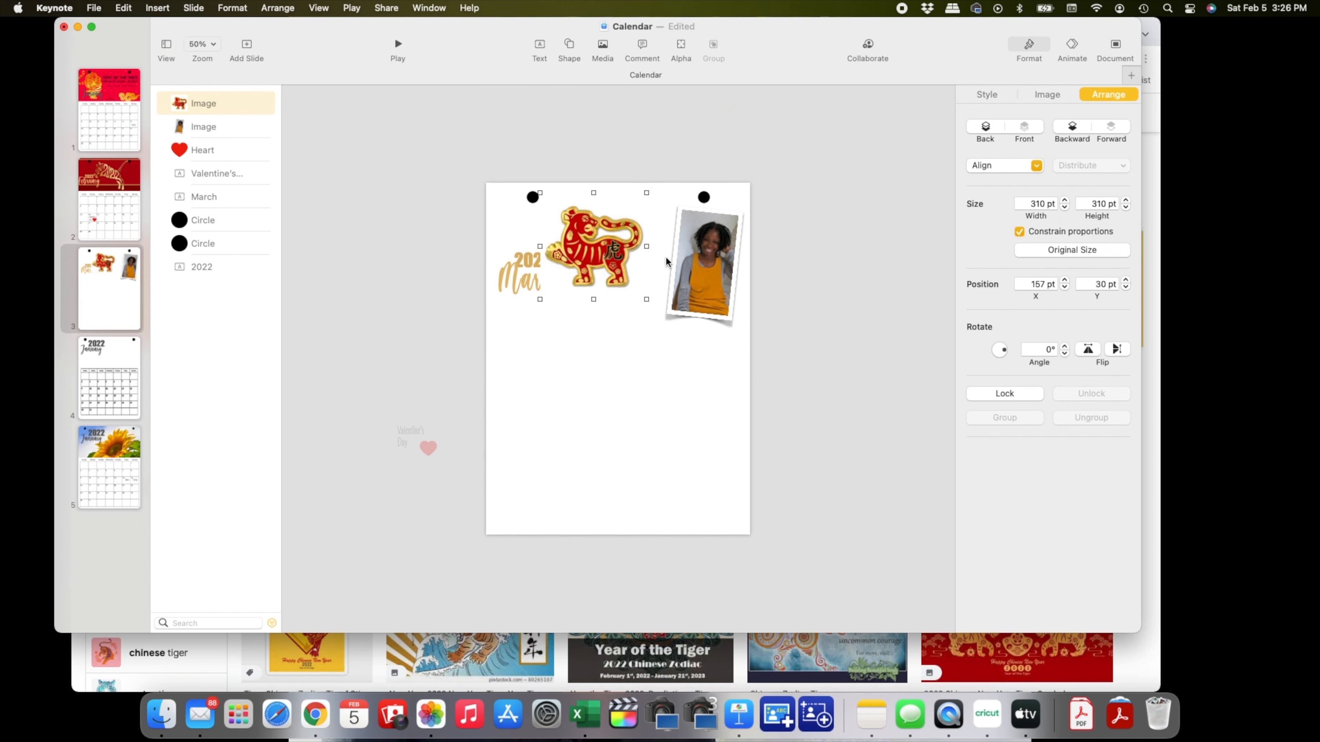
pyautogui.moveTo(611, 232); pyautogui.dragTo(566, 259)
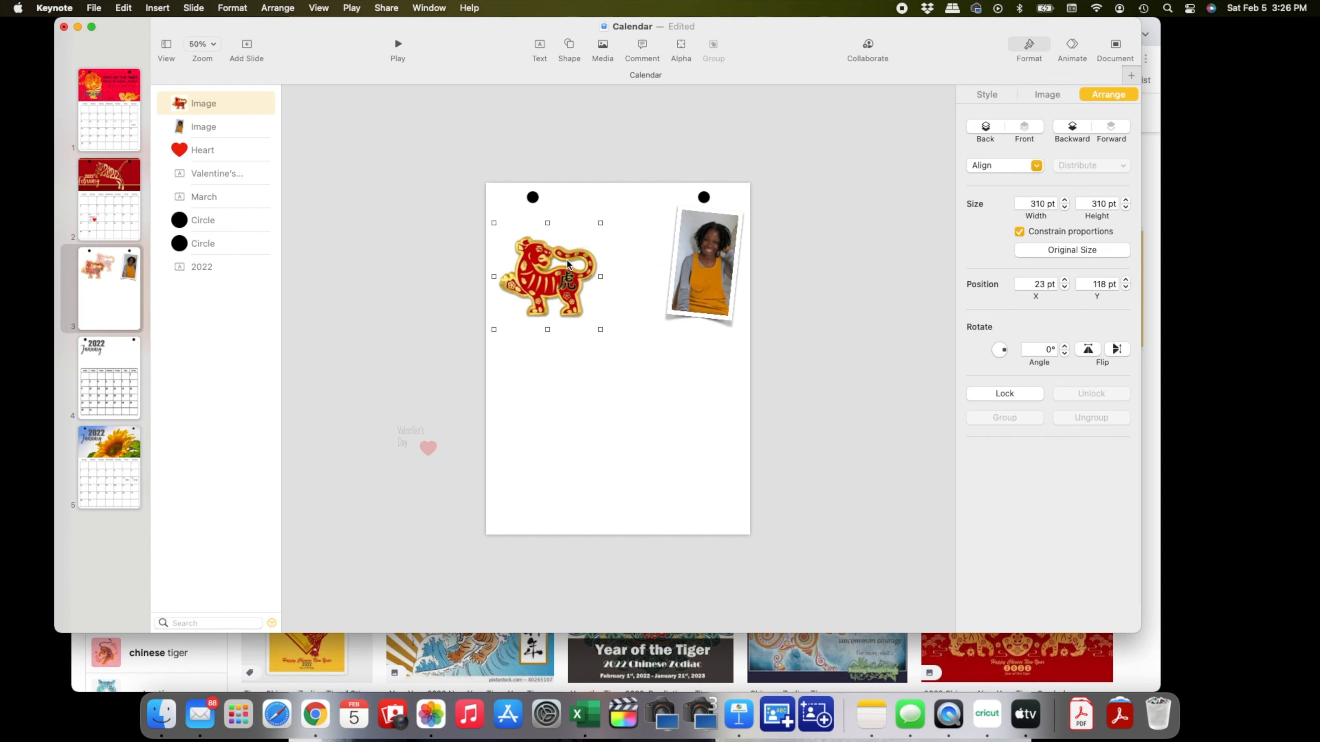
# - Use Instant Alpha to make the tiger image's white background transparent, including the gap inside the tail
pyautogui.click(1046, 95)
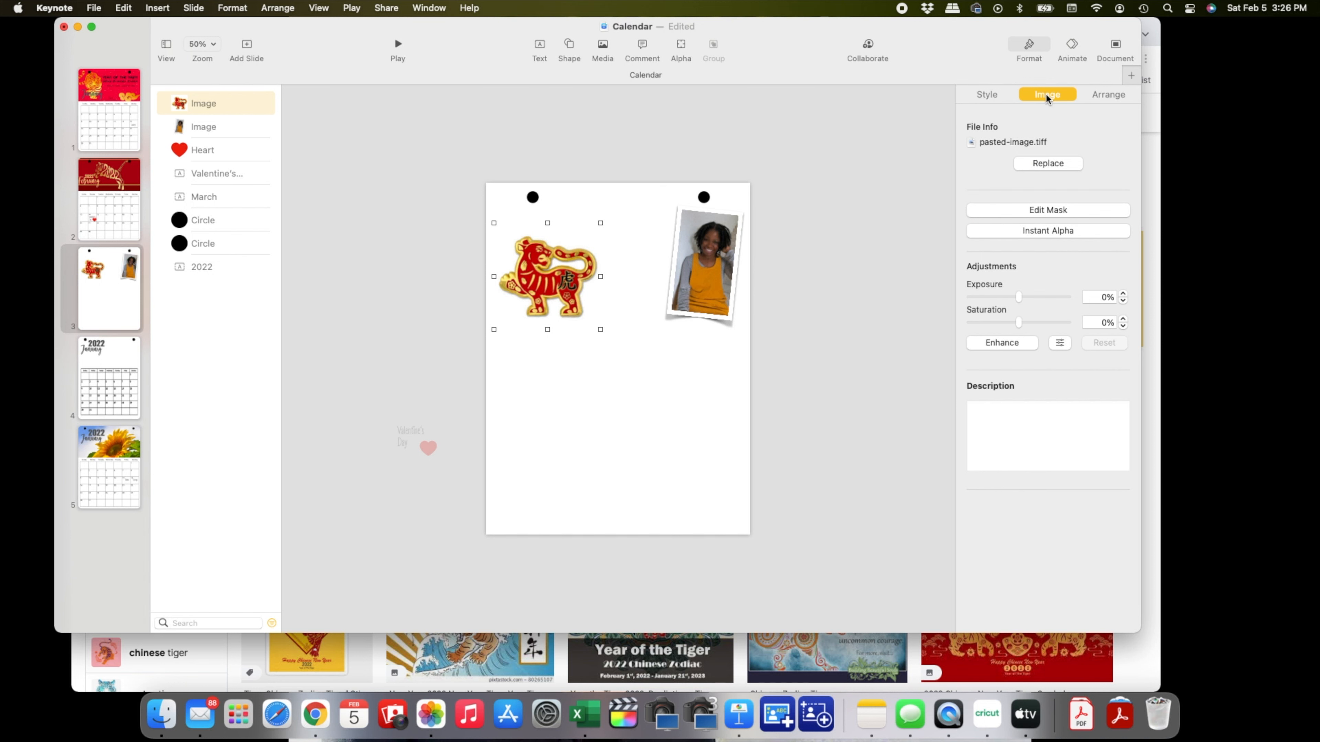
pyautogui.click(1011, 232)
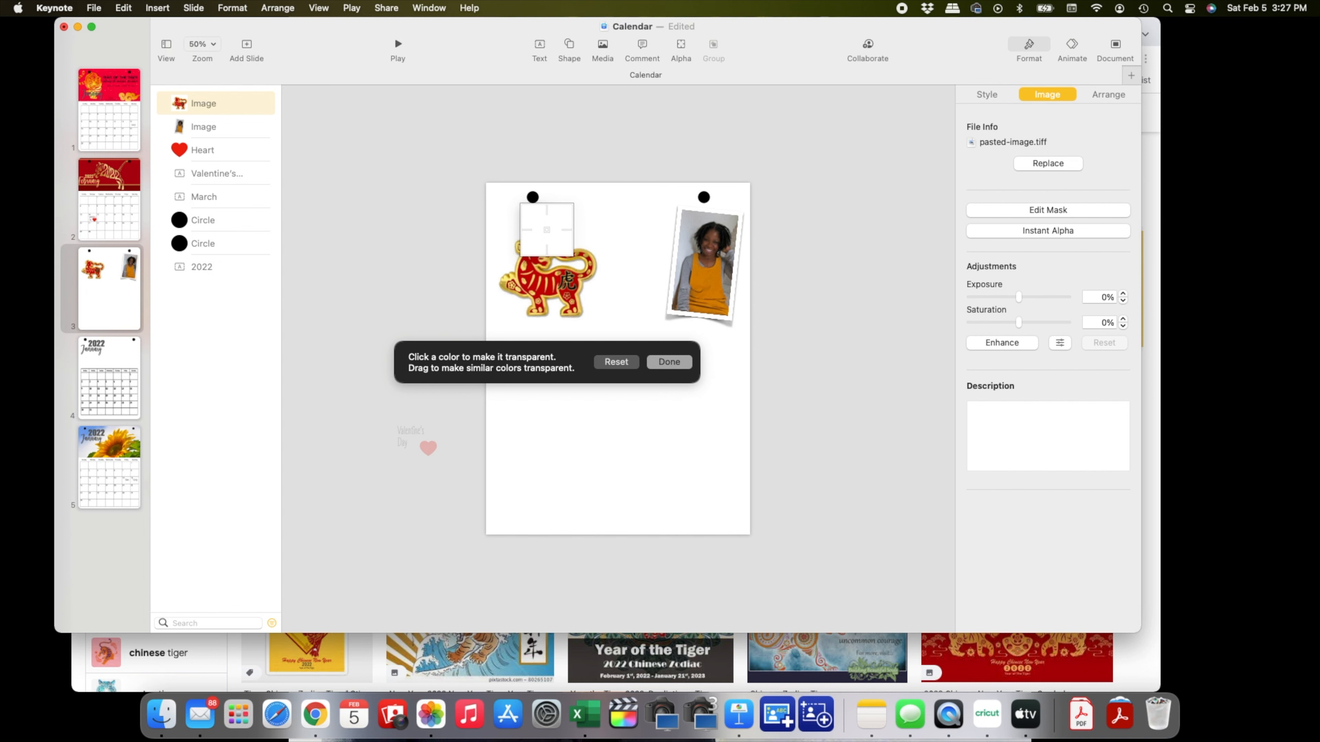
pyautogui.click(546, 229)
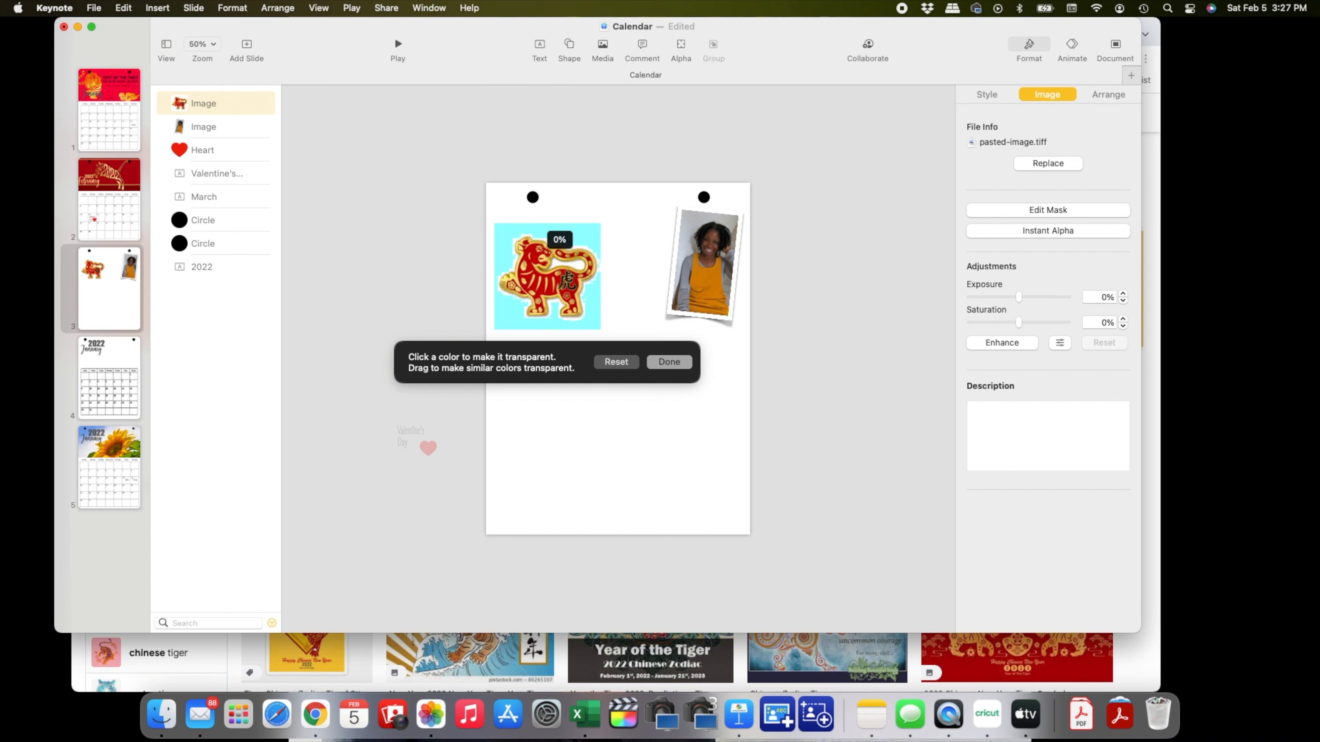
pyautogui.moveTo(546, 229); pyautogui.dragTo(548, 241)
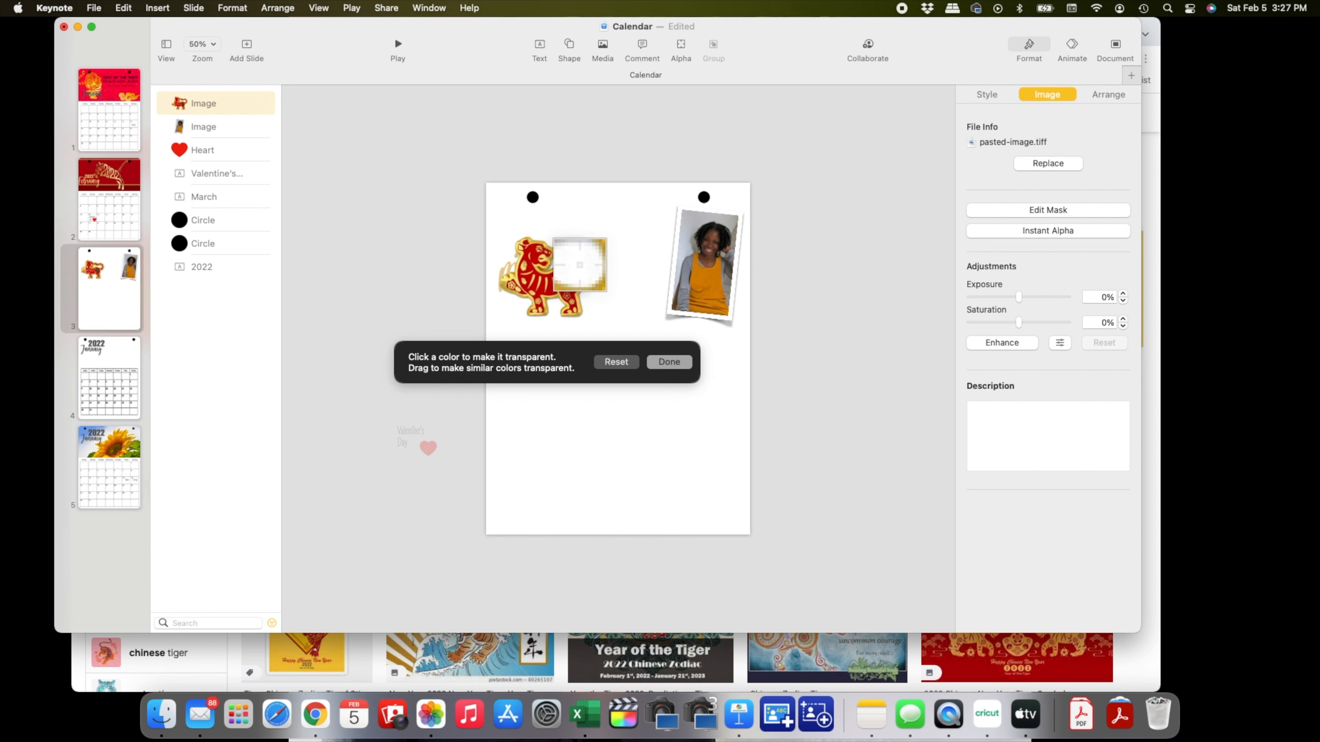
pyautogui.moveTo(579, 265); pyautogui.dragTo(566, 263)
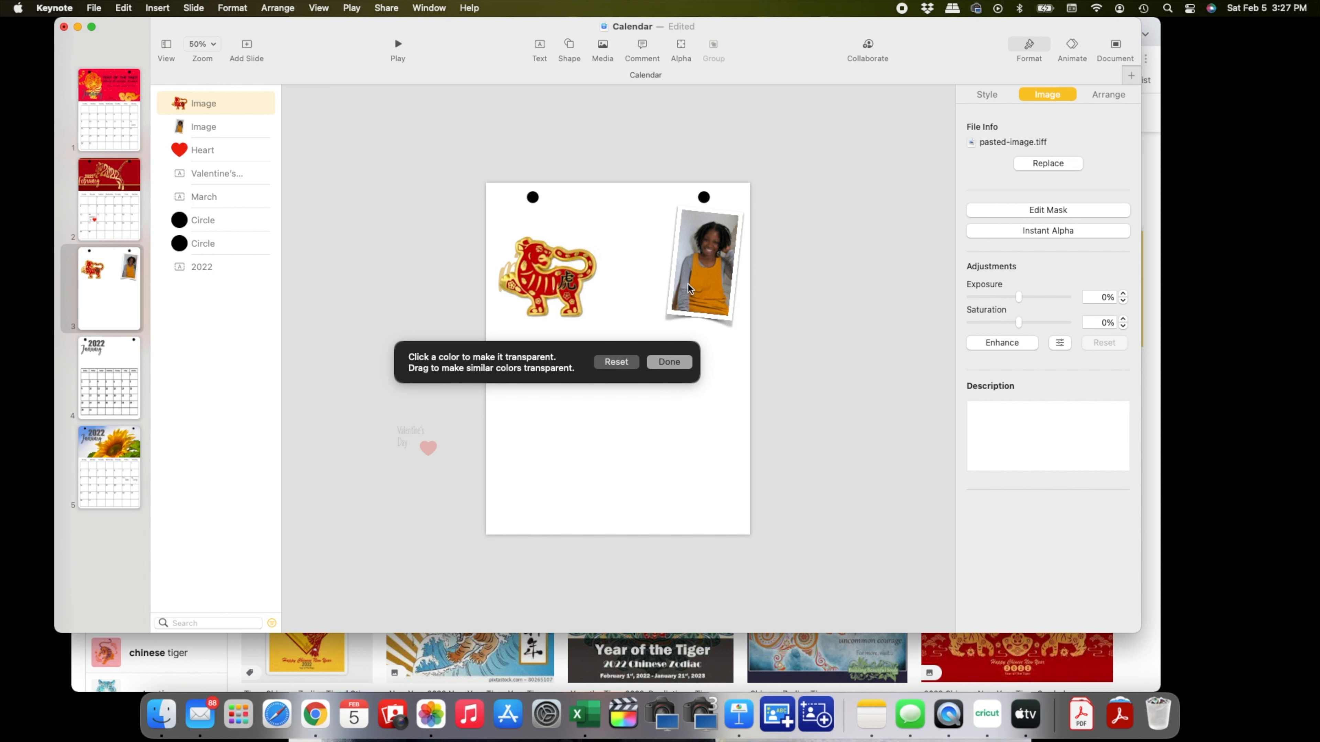
pyautogui.moveTo(583, 269); pyautogui.dragTo(517, 279)
pyautogui.click(669, 361)
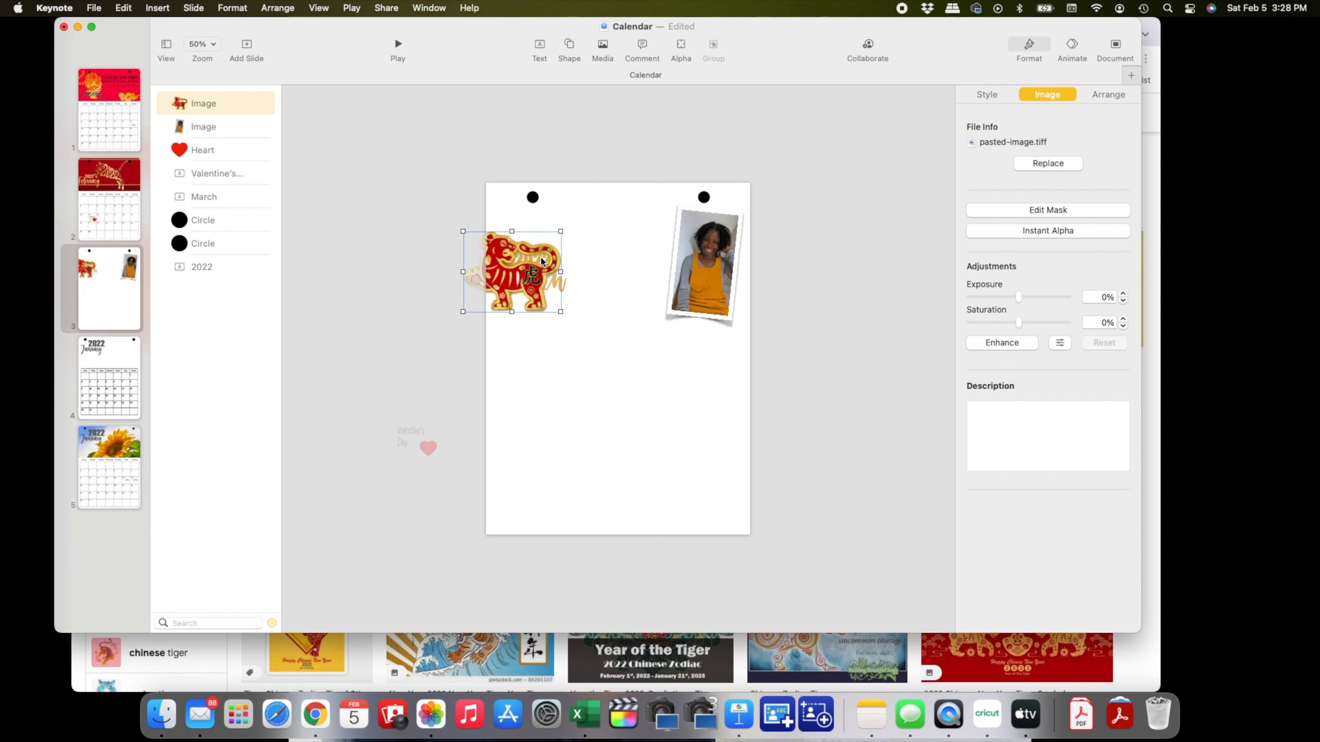
# - Enlarge the tiger further, tilt it slightly counterclockwise and move it below the 2022 March title
pyautogui.moveTo(528, 283); pyautogui.dragTo(507, 245)
pyautogui.moveTo(586, 253); pyautogui.dragTo(608, 262)
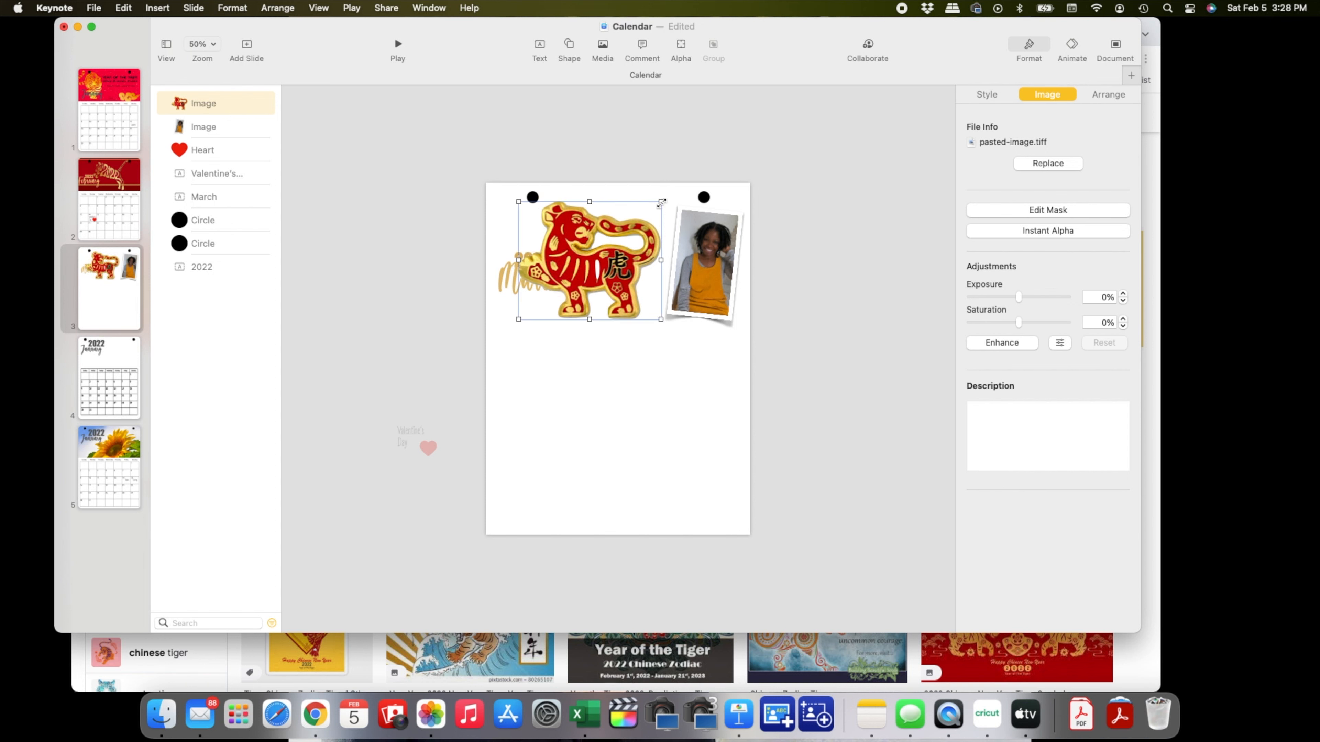
pyautogui.moveTo(660, 202); pyautogui.dragTo(654, 201)
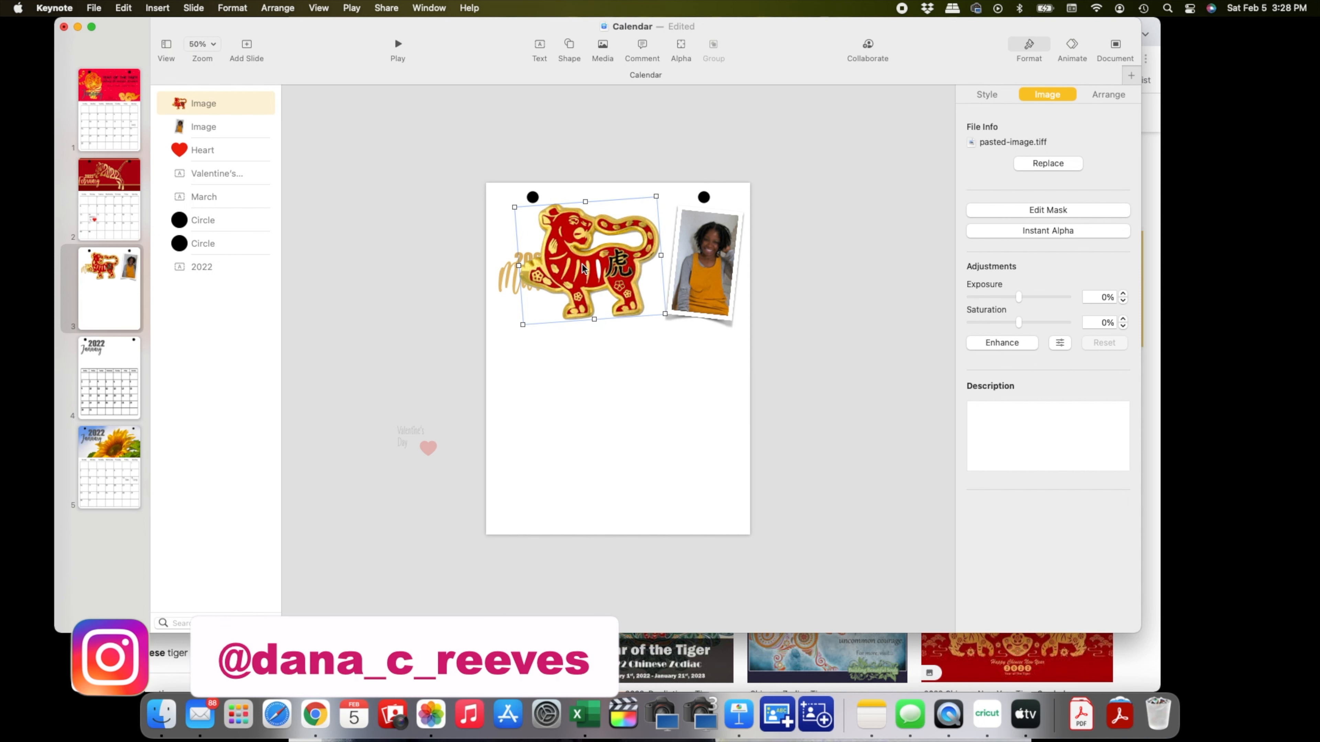
pyautogui.moveTo(580, 266); pyautogui.dragTo(535, 359)
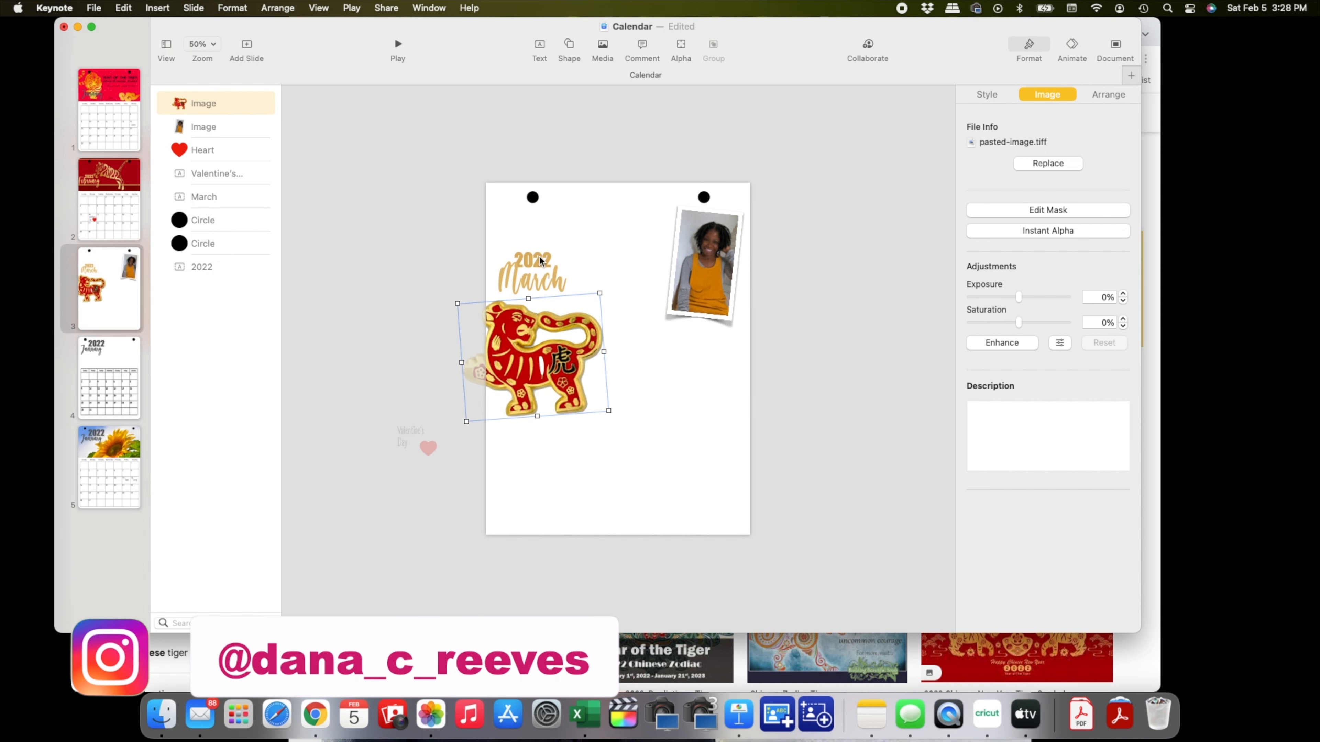
# - Move the March and 2022 texts up between the black circles, and place the tiger straightened beside the portrait
pyautogui.moveTo(539, 255); pyautogui.dragTo(650, 232)
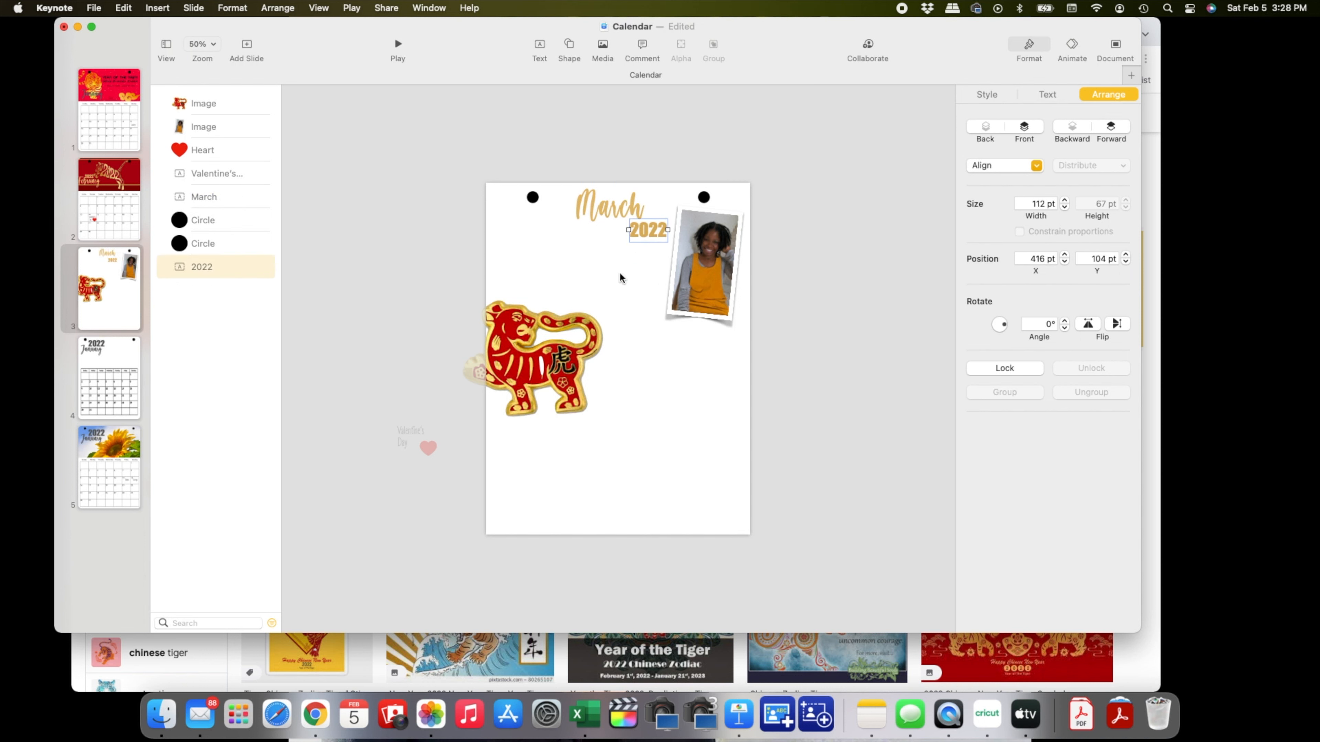
pyautogui.moveTo(561, 358); pyautogui.dragTo(586, 273)
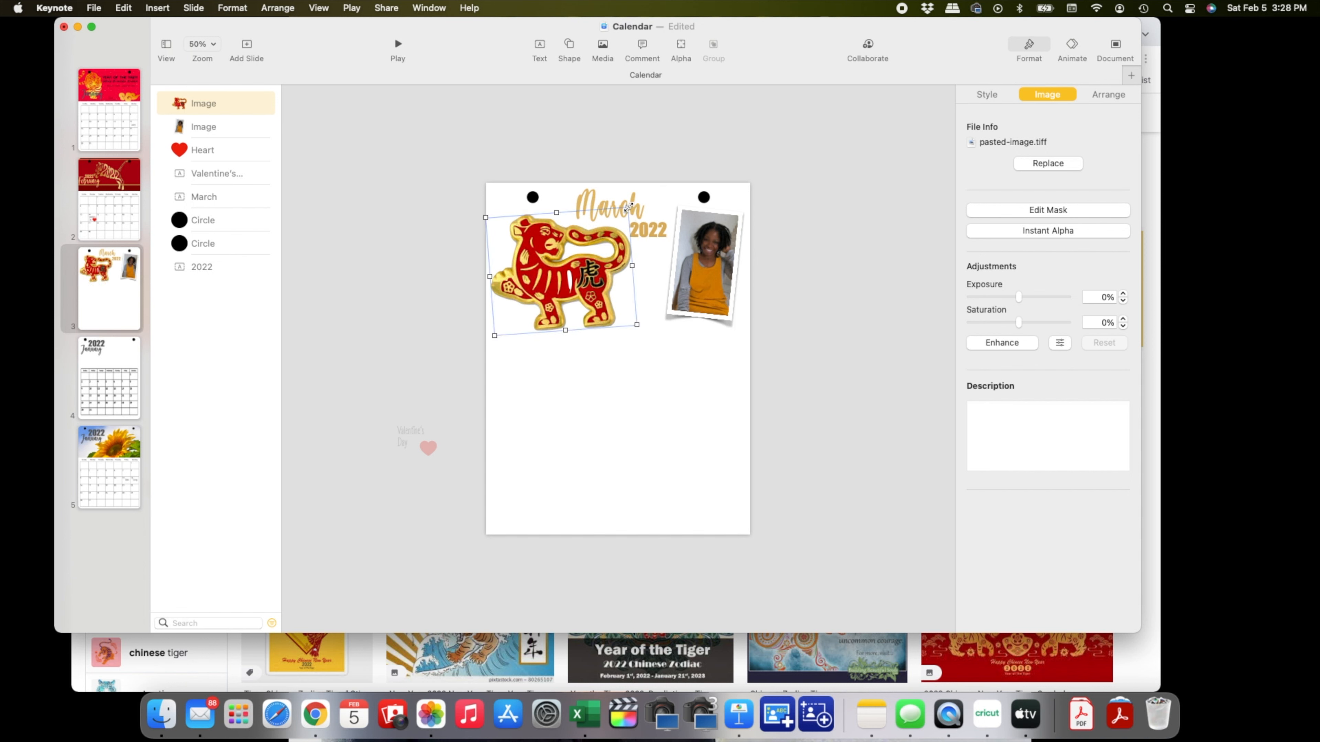
pyautogui.moveTo(627, 208); pyautogui.dragTo(628, 217)
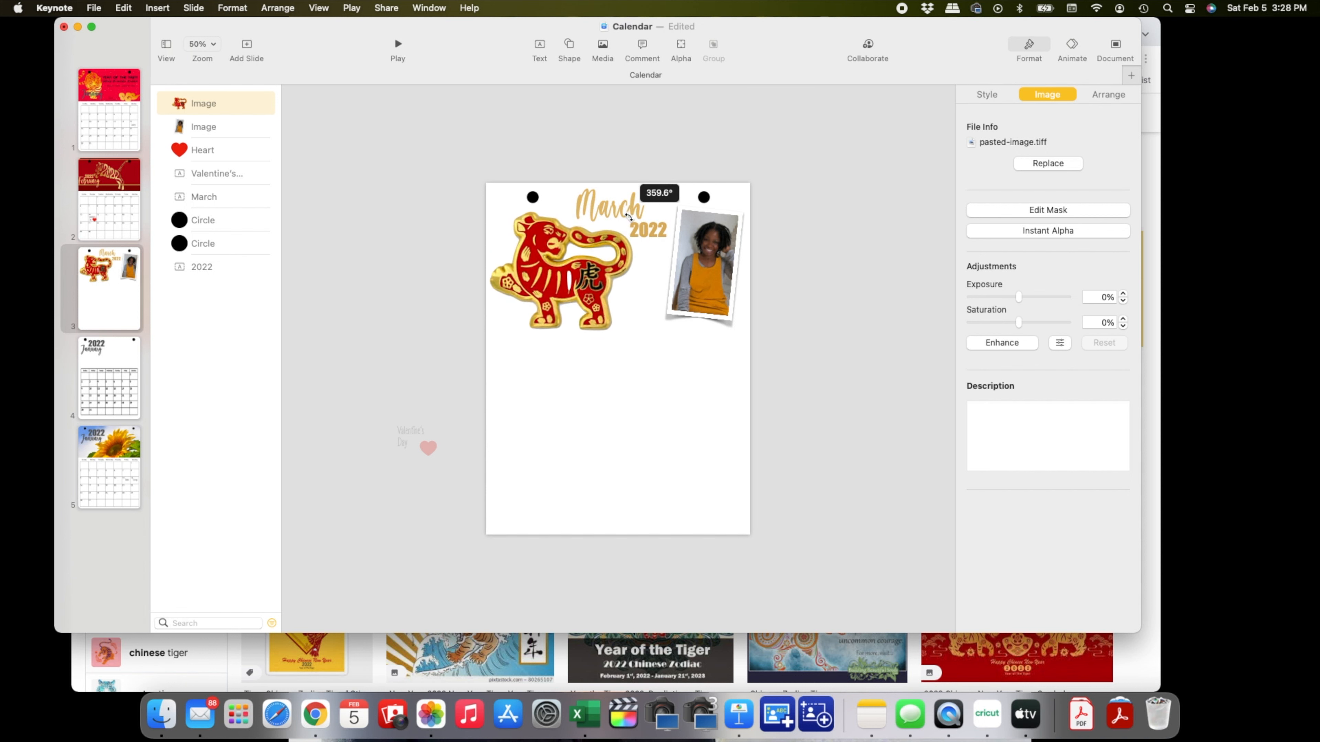
pyautogui.moveTo(628, 217); pyautogui.dragTo(629, 215)
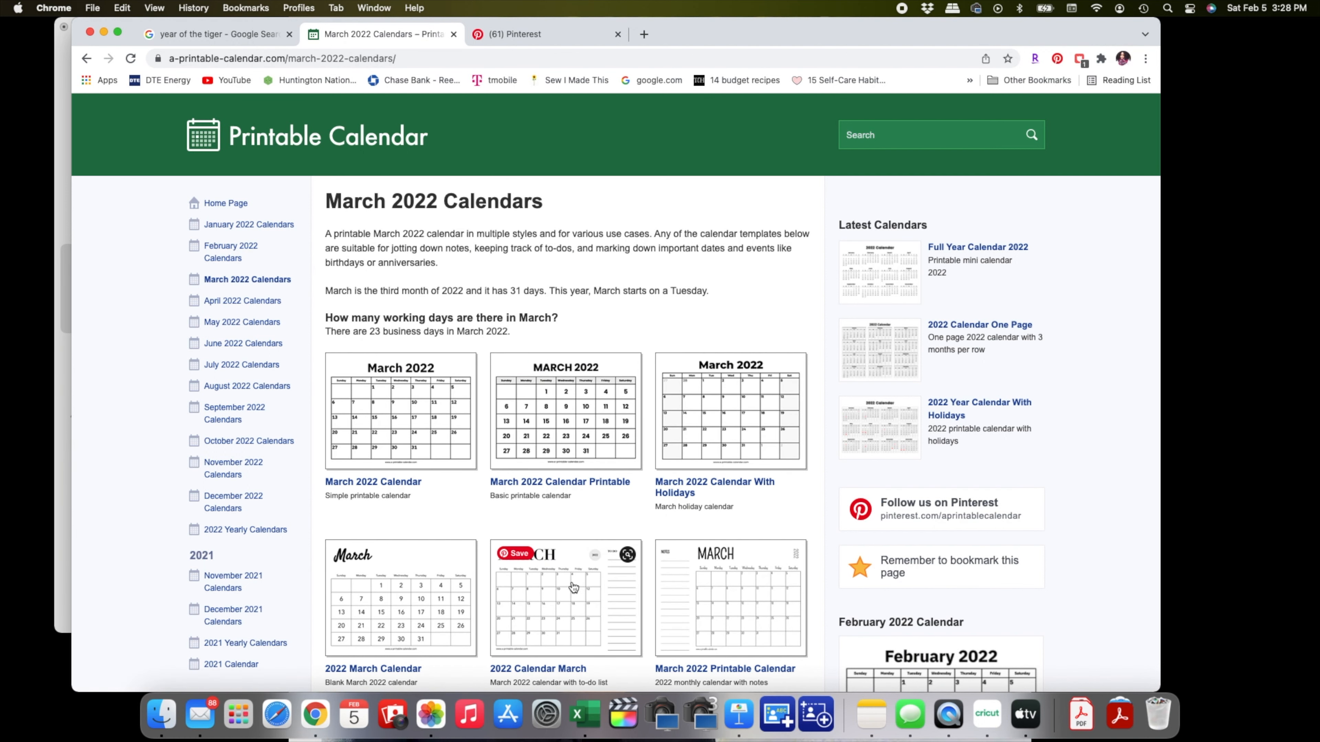
# - Download the 2022 Calendar March template PDF with the to-do list from the Printable Calendar site and unzip it
pyautogui.click(554, 603)
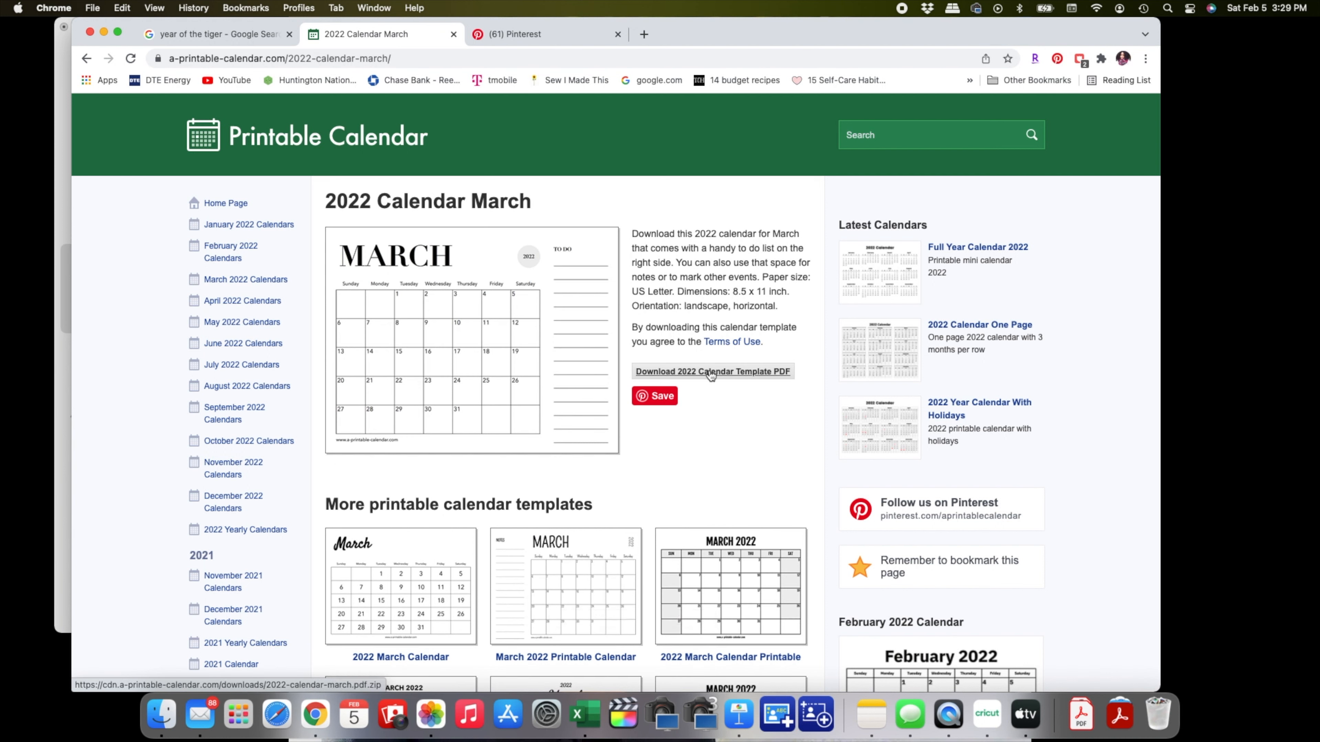
pyautogui.click(711, 372)
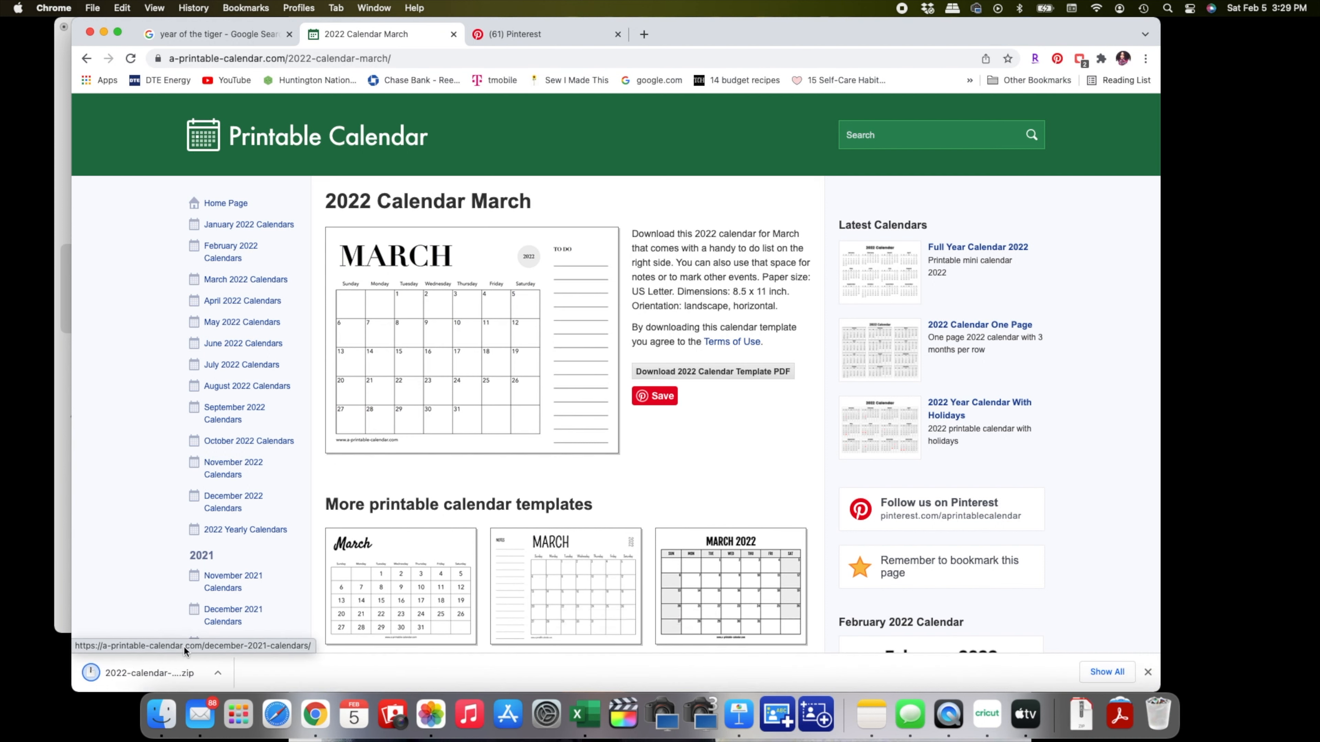
pyautogui.click(172, 667)
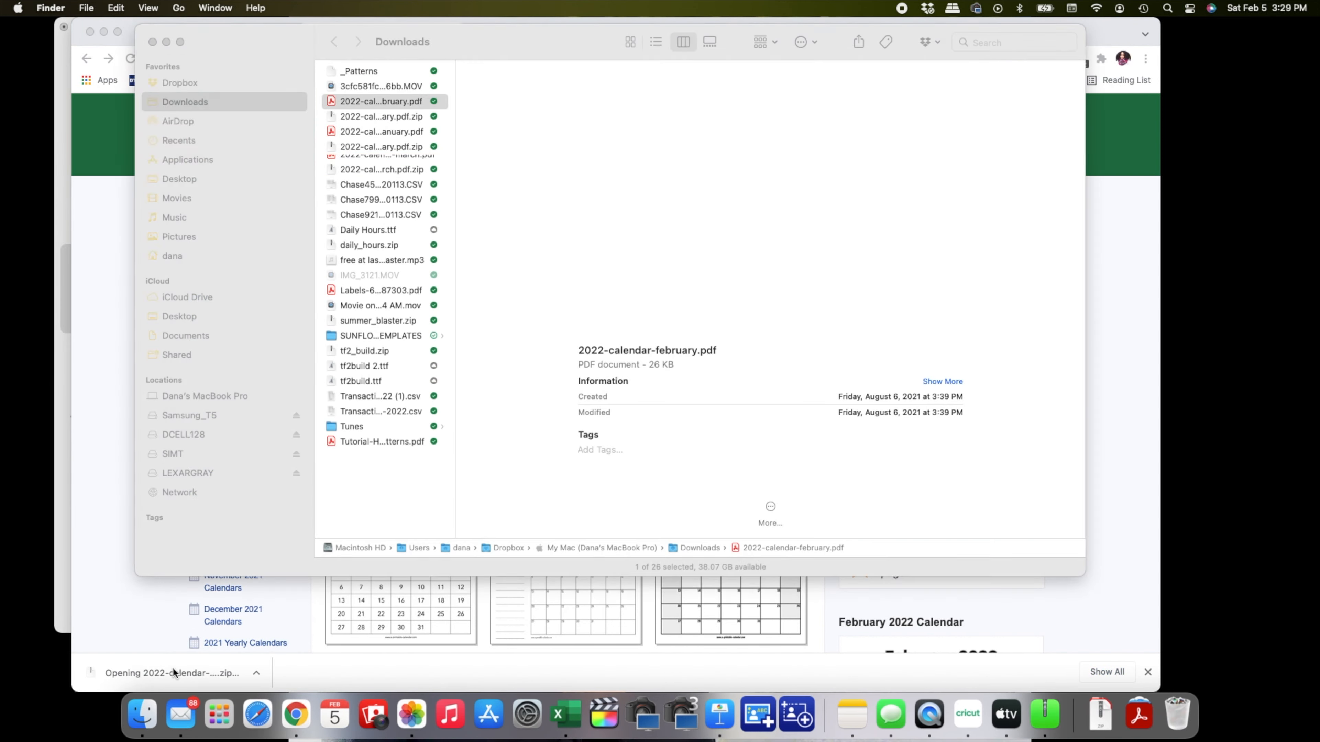
# - Copy 2022-calendar-march.pdf in Finder and paste it into the lower half of the March page in Keynote
pyautogui.rightClick(747, 254)
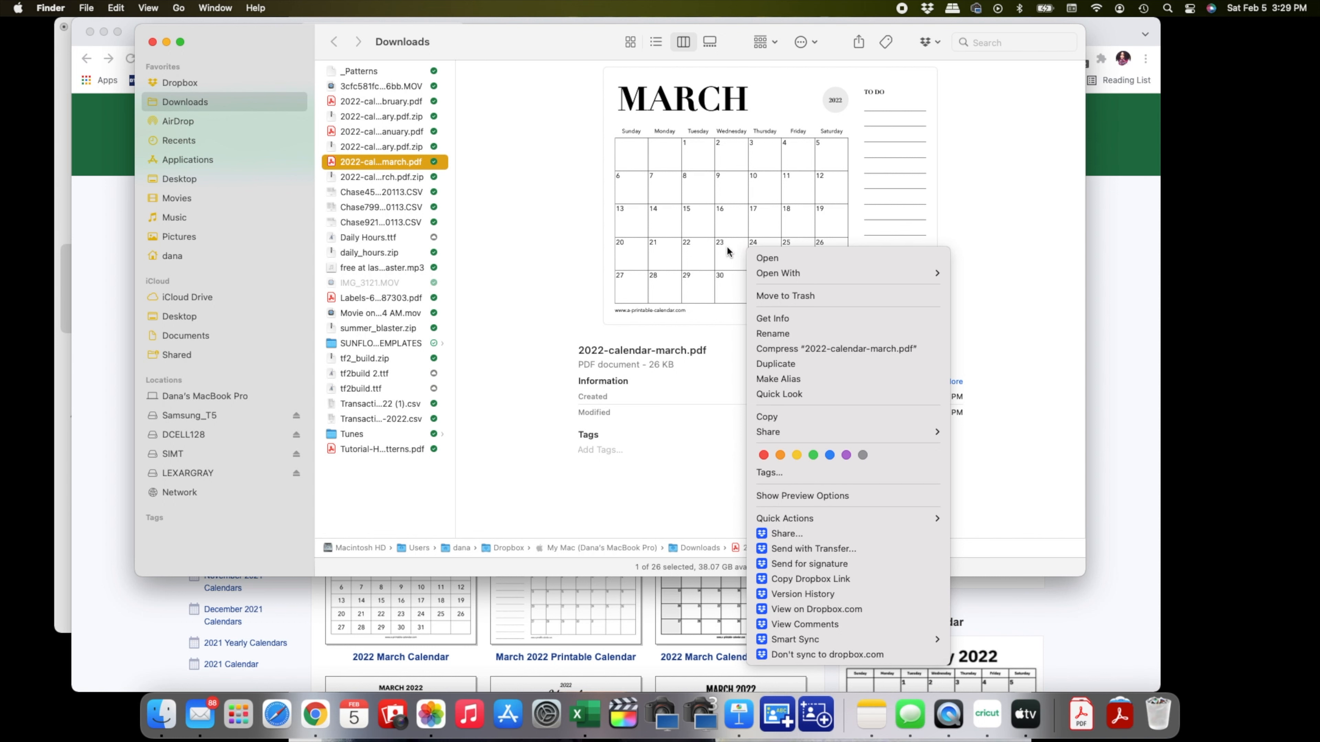
pyautogui.click(765, 417)
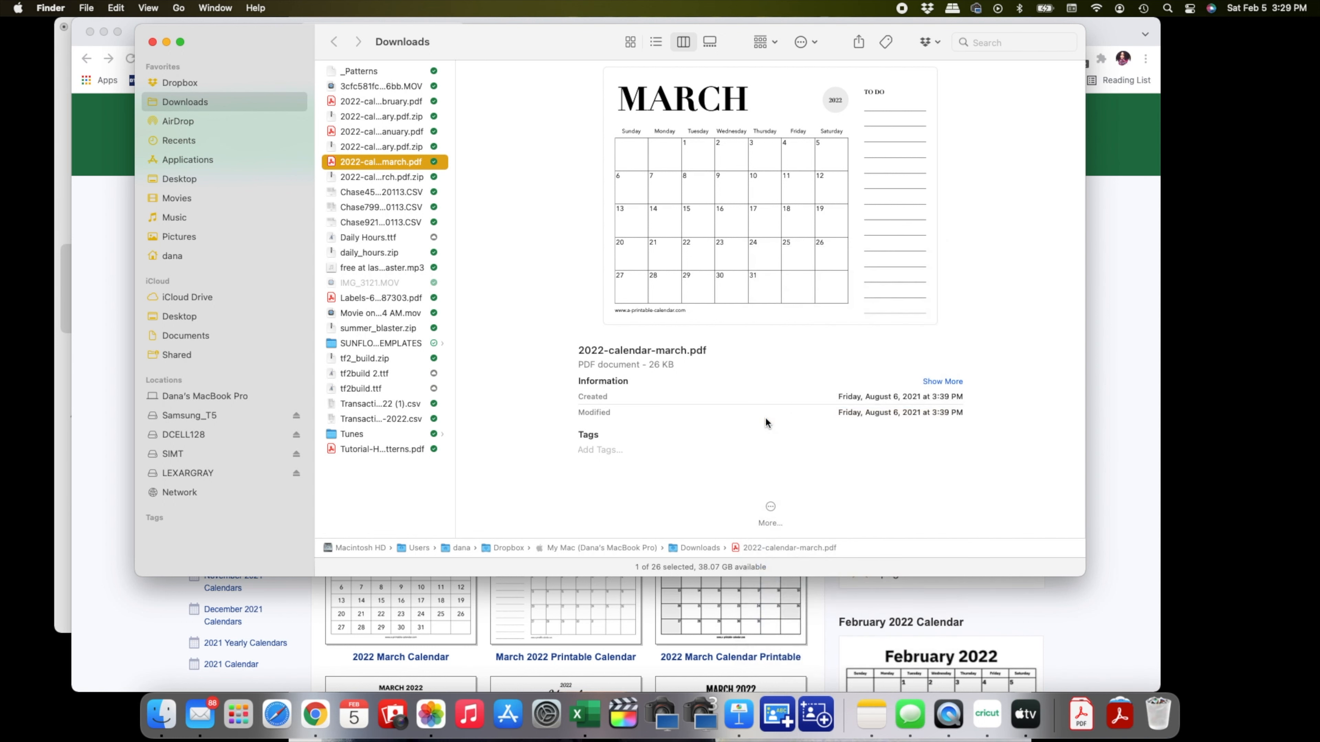
pyautogui.click(739, 715)
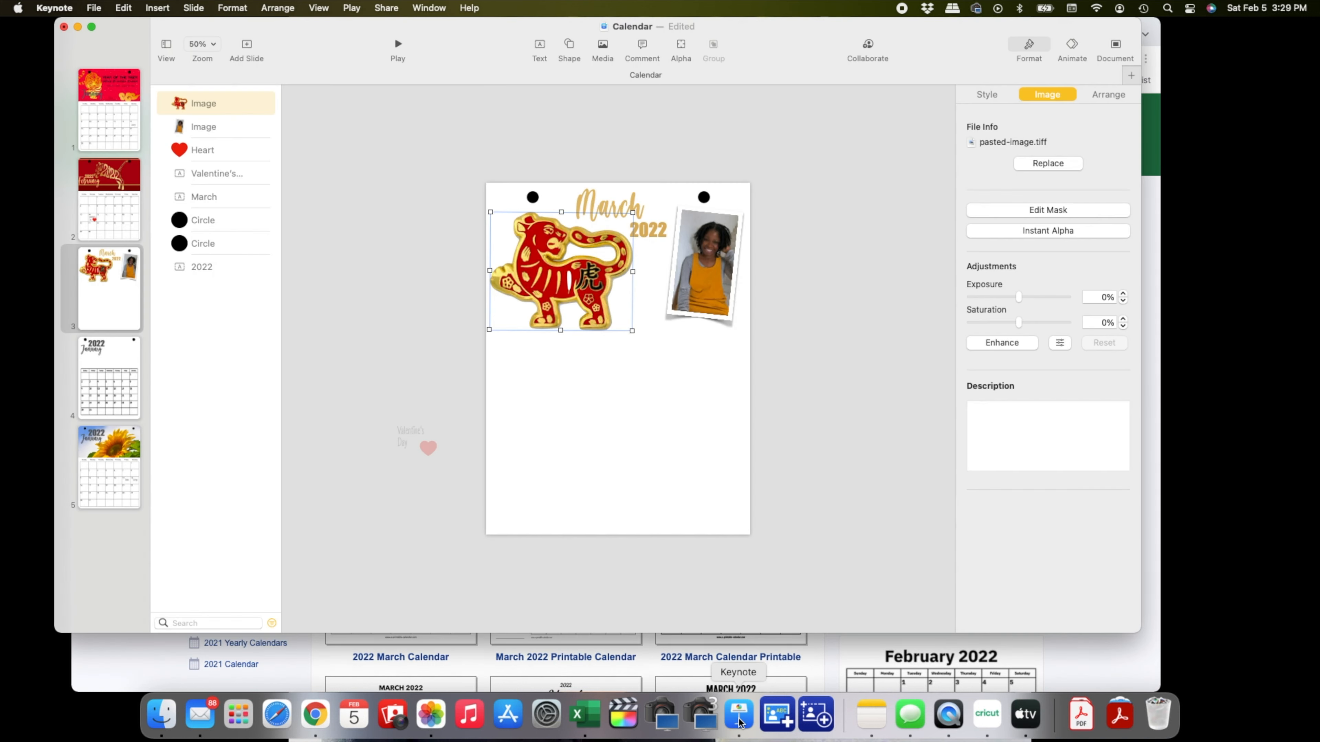
pyautogui.rightClick(567, 411)
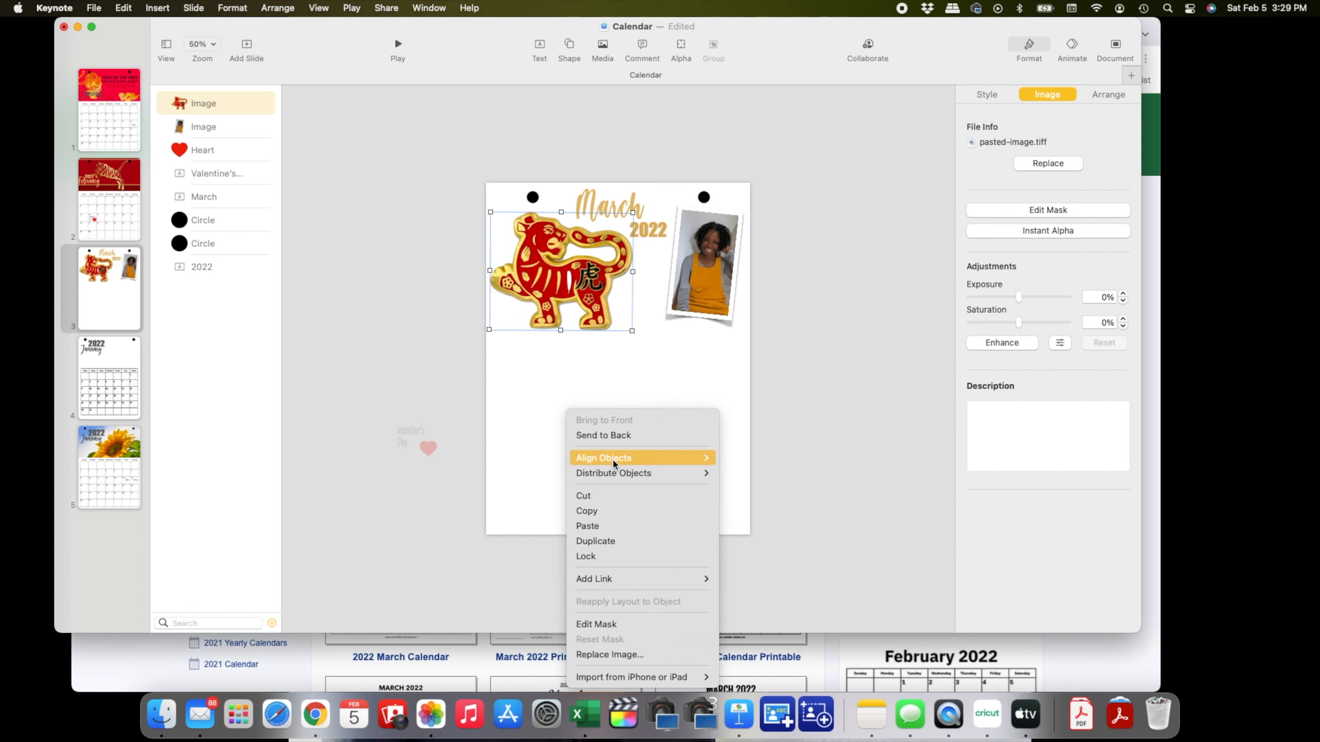
pyautogui.click(599, 525)
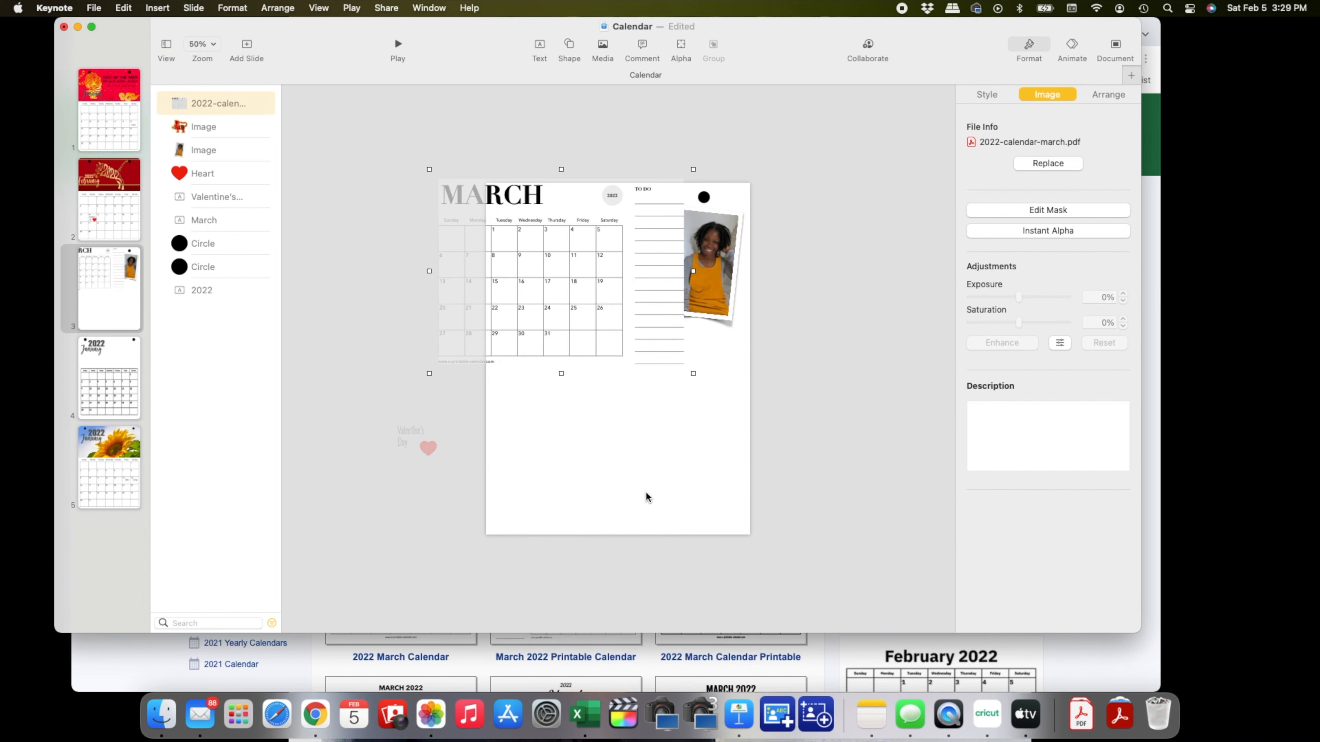
pyautogui.moveTo(551, 330); pyautogui.dragTo(609, 486)
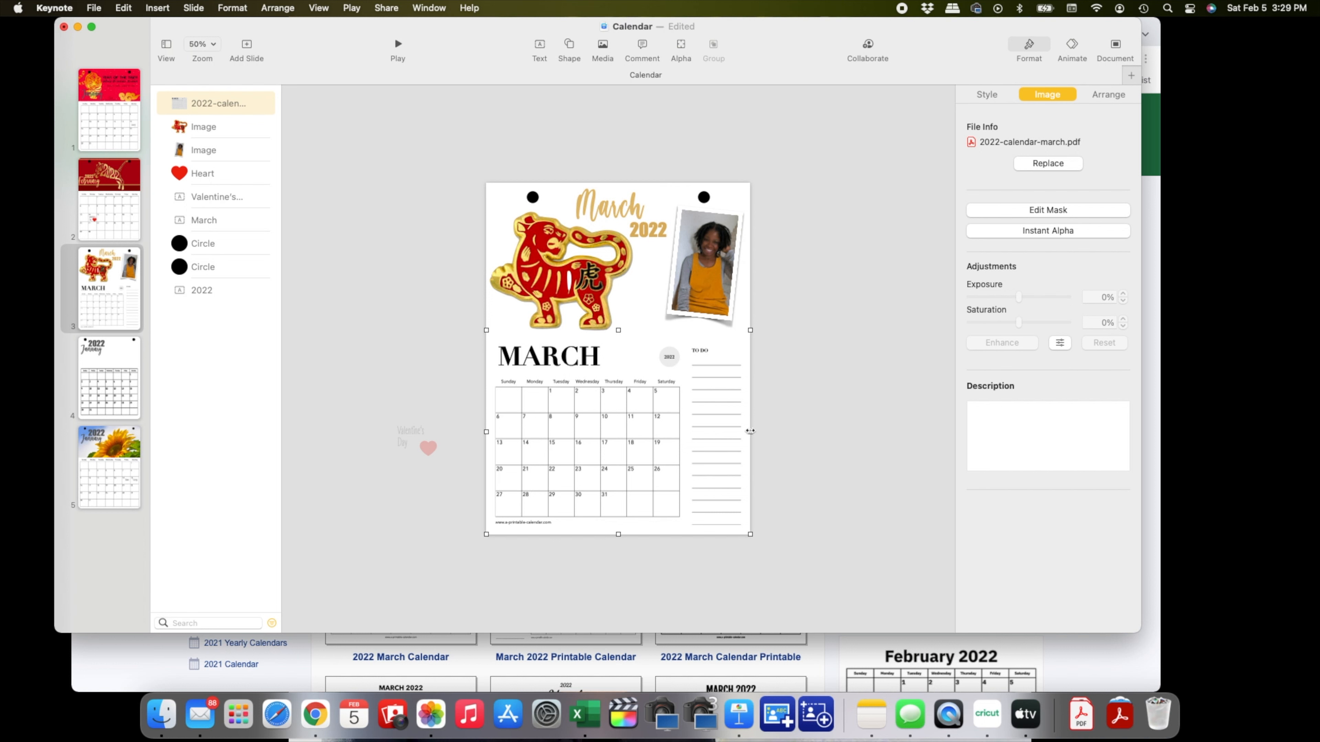
# - Turn off Constrain proportions for the March calendar and widen it to about 1015 pt so the to-do list falls off the page
pyautogui.moveTo(750, 431)
pyautogui.mouseDown()
pyautogui.moveTo(768, 432)
pyautogui.moveTo(751, 432)
pyautogui.mouseUp()
pyautogui.click(1104, 95)
pyautogui.click(1019, 232)
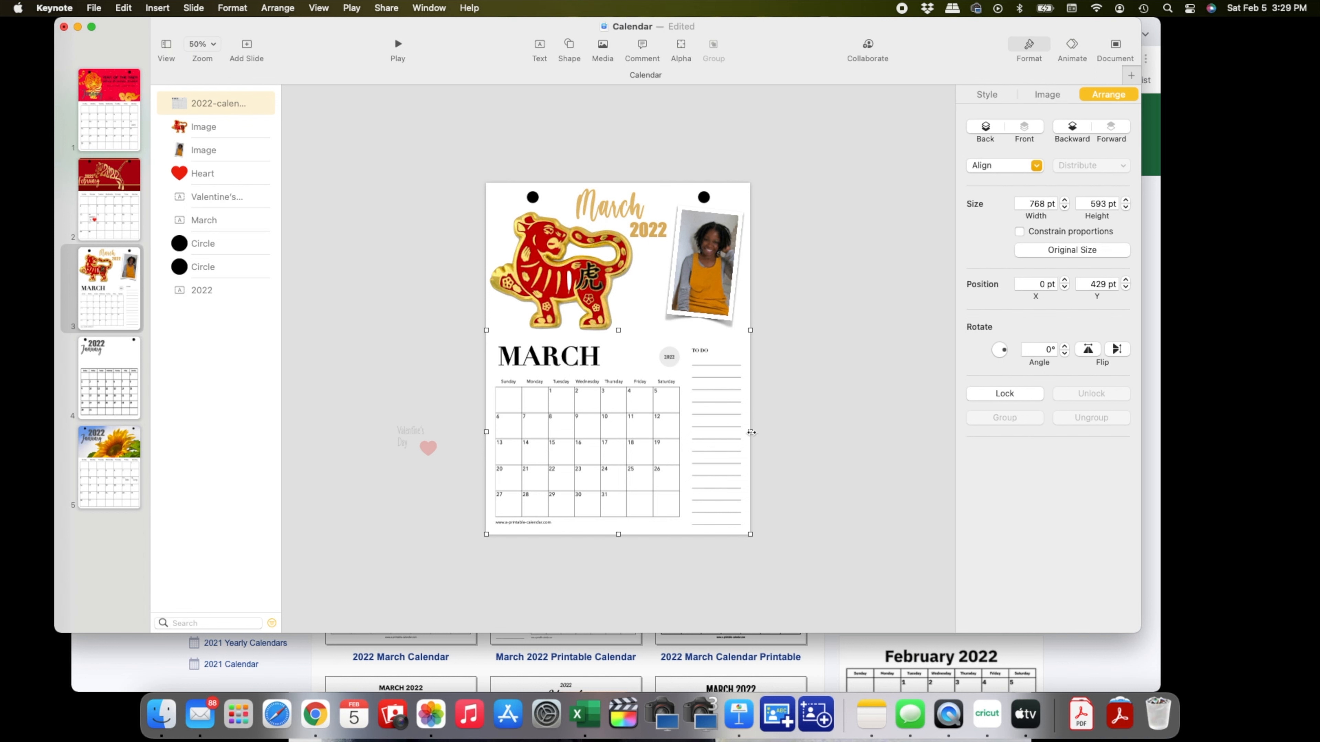
pyautogui.moveTo(751, 432); pyautogui.dragTo(835, 432)
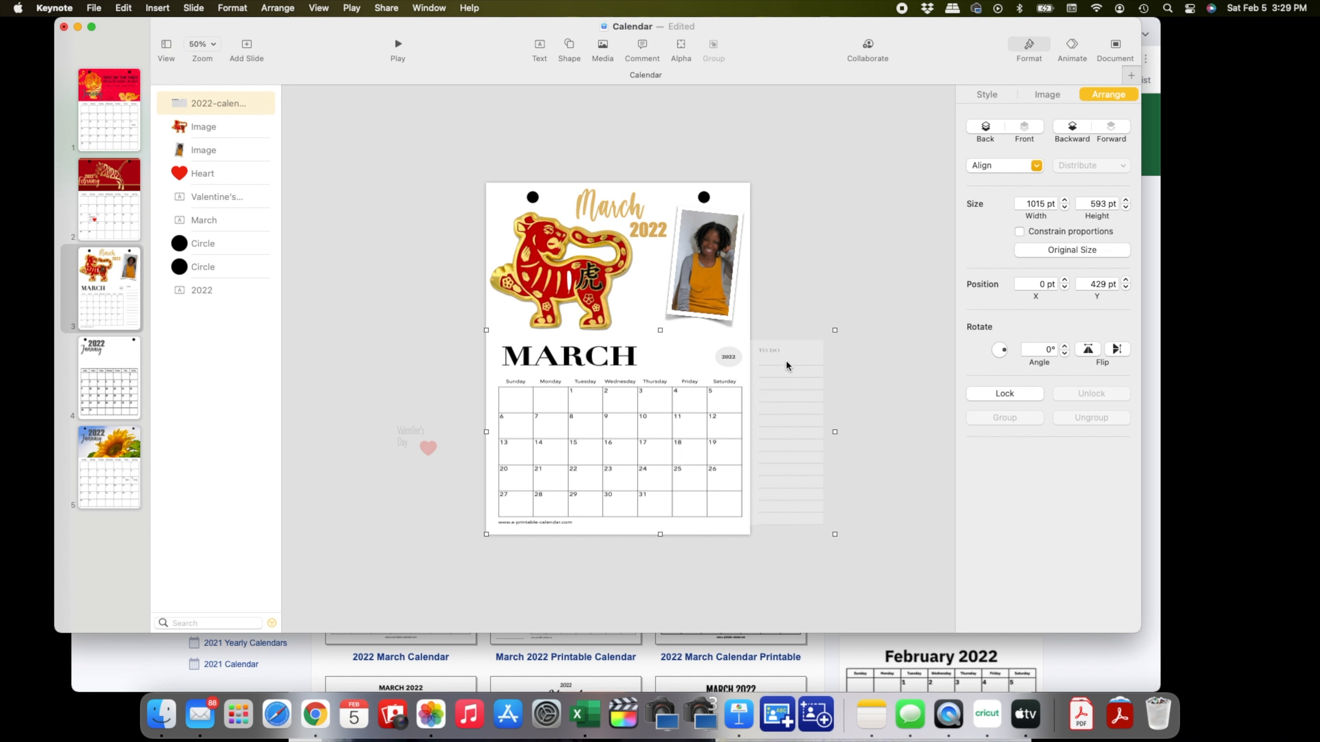
# - Stretch the March calendar to about 1021 by 640 pt and position it at about X -10 pt, Y 429 pt
pyautogui.moveTo(624, 463); pyautogui.dragTo(623, 464)
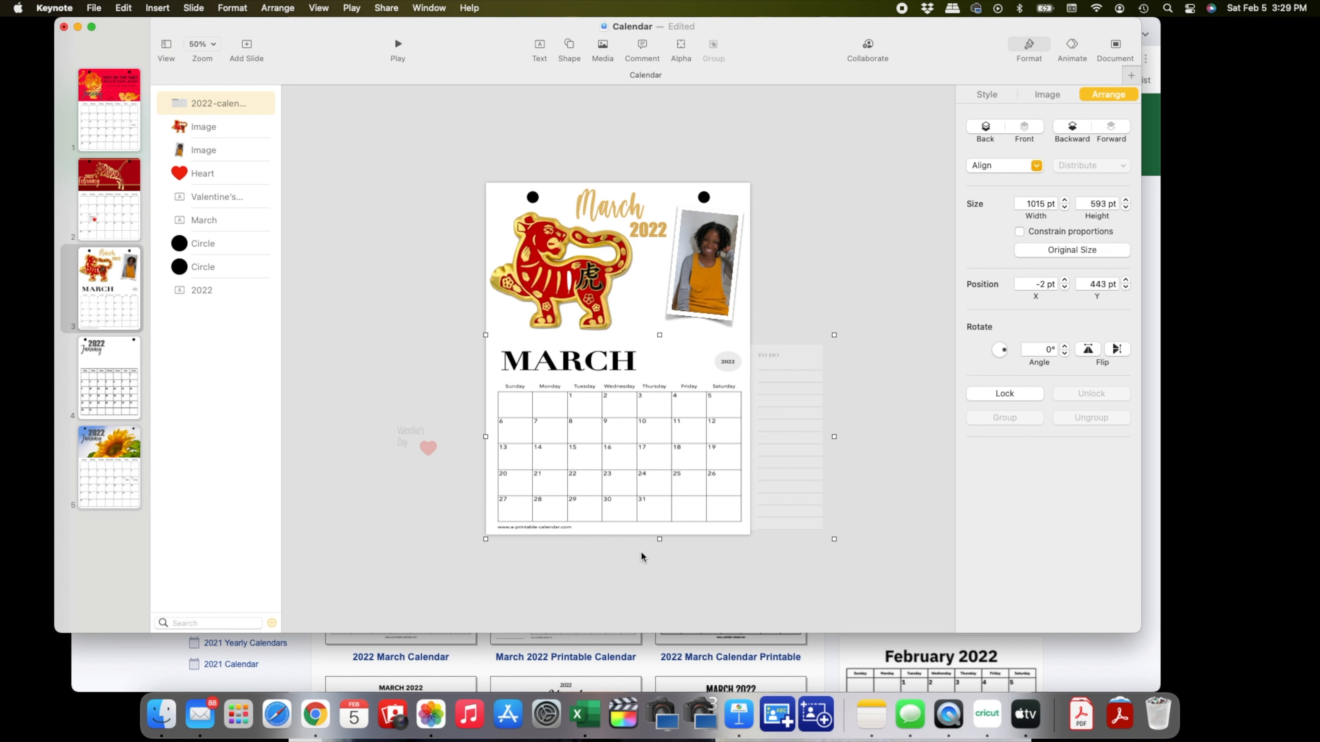
pyautogui.moveTo(661, 539); pyautogui.dragTo(659, 549)
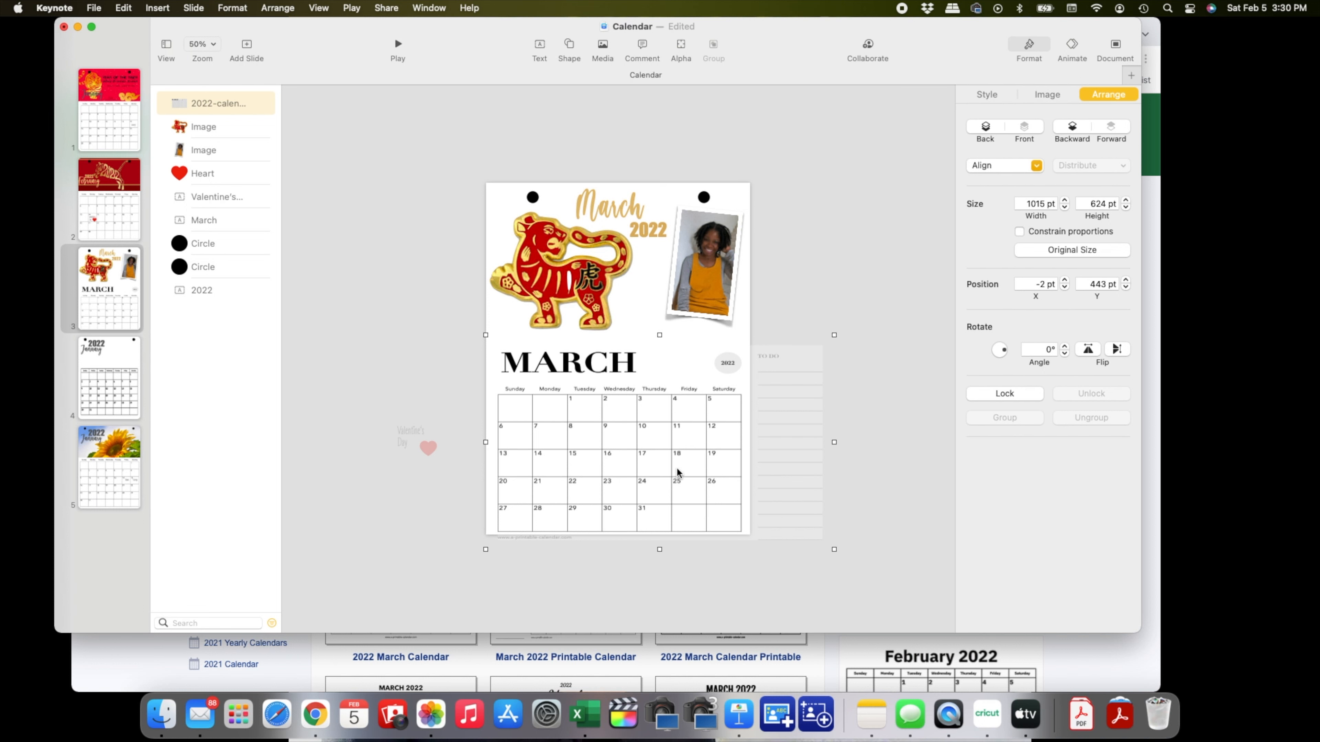
pyautogui.moveTo(666, 469); pyautogui.dragTo(666, 467)
pyautogui.moveTo(485, 439); pyautogui.dragTo(480, 437)
pyautogui.moveTo(657, 545); pyautogui.dragTo(658, 549)
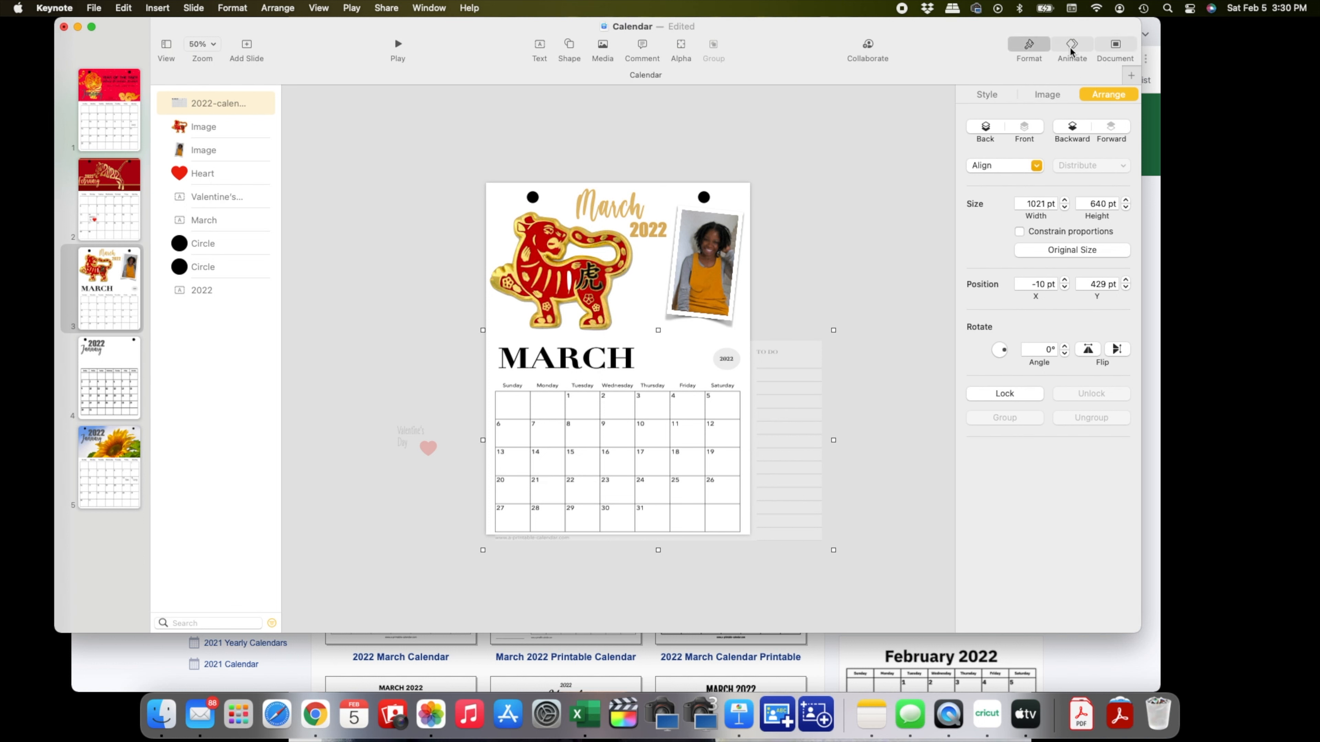
# - Mask the March calendar image down to its weekday row and date grid, cropping out the MARCH heading, the to-do list and the bottom margin
pyautogui.click(1047, 94)
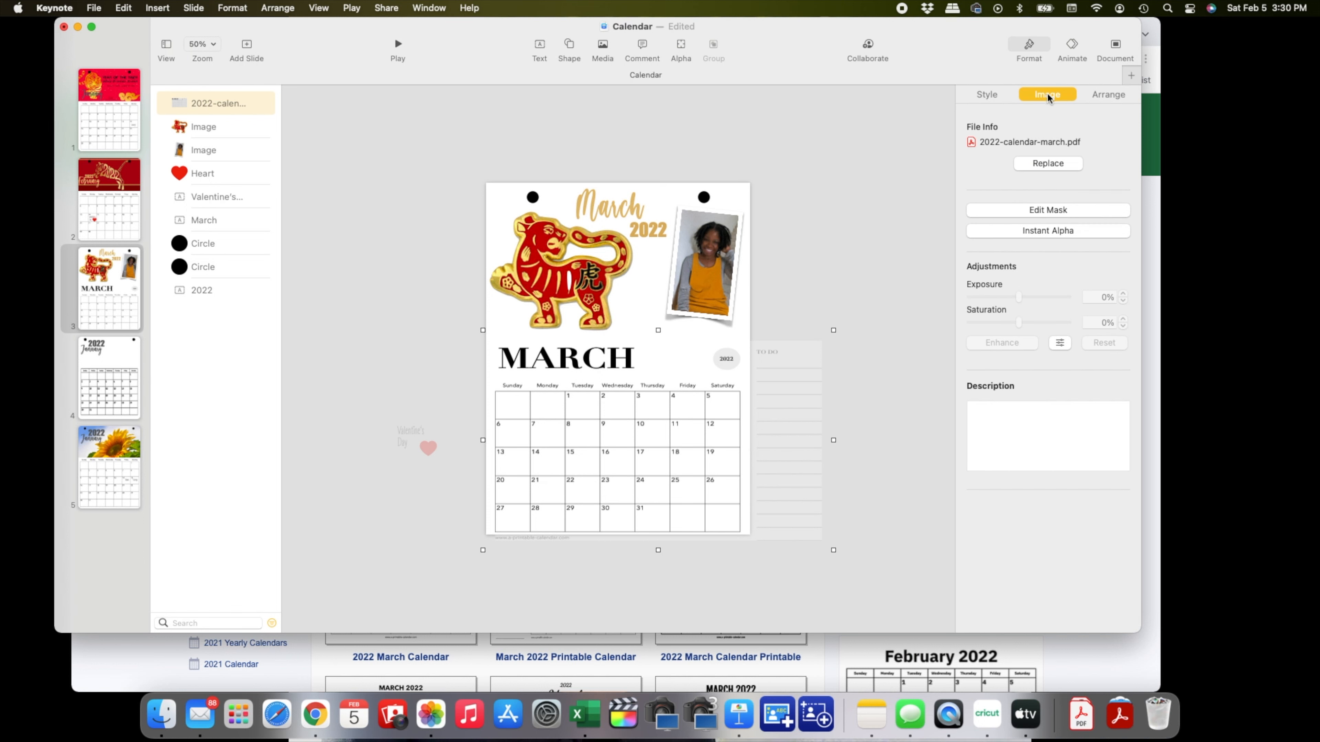
pyautogui.click(1026, 211)
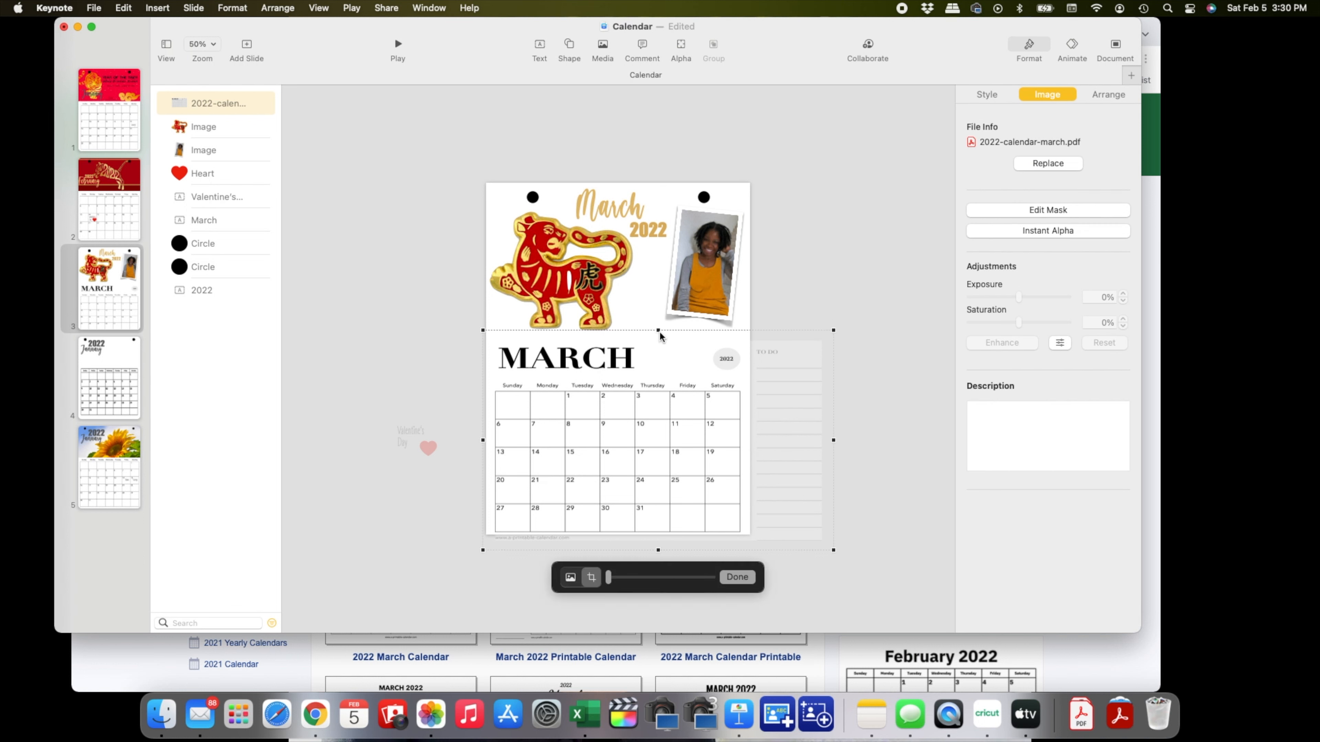
pyautogui.moveTo(658, 330); pyautogui.dragTo(661, 374)
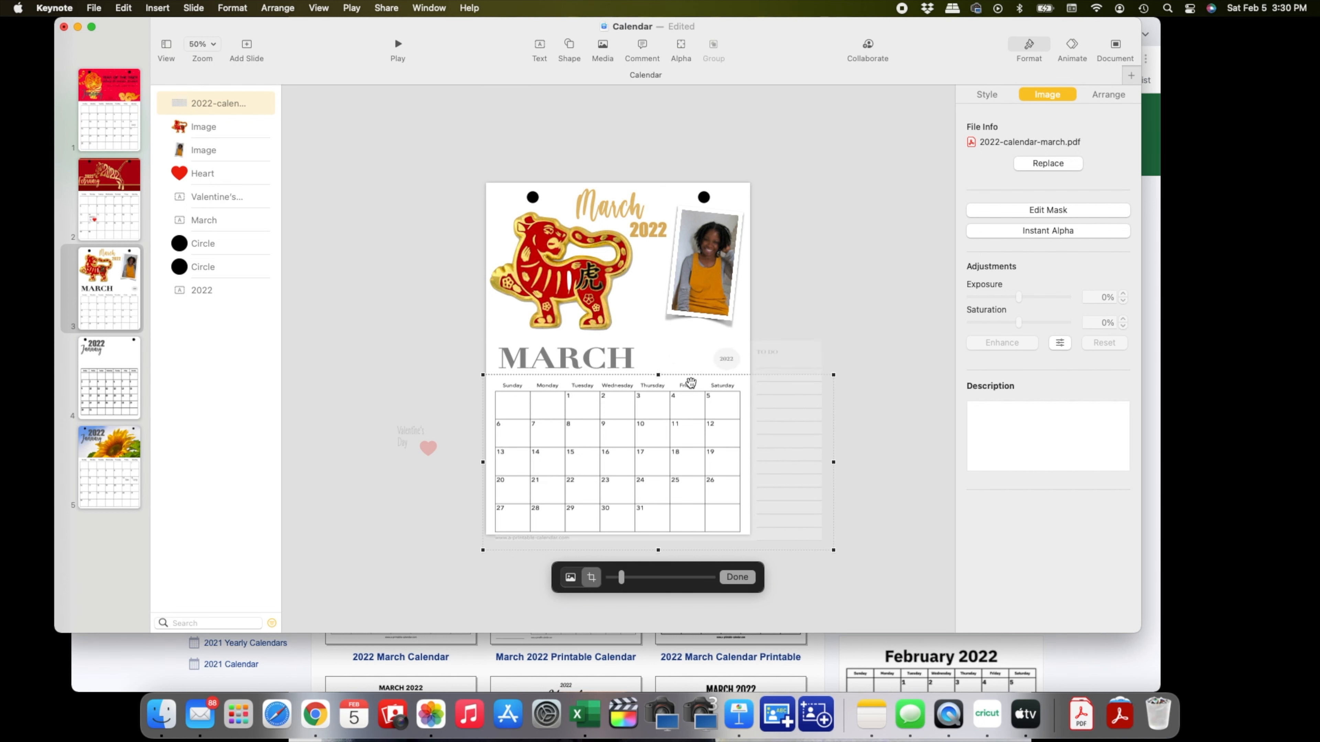
pyautogui.moveTo(833, 462); pyautogui.dragTo(752, 463)
pyautogui.moveTo(616, 549); pyautogui.dragTo(615, 534)
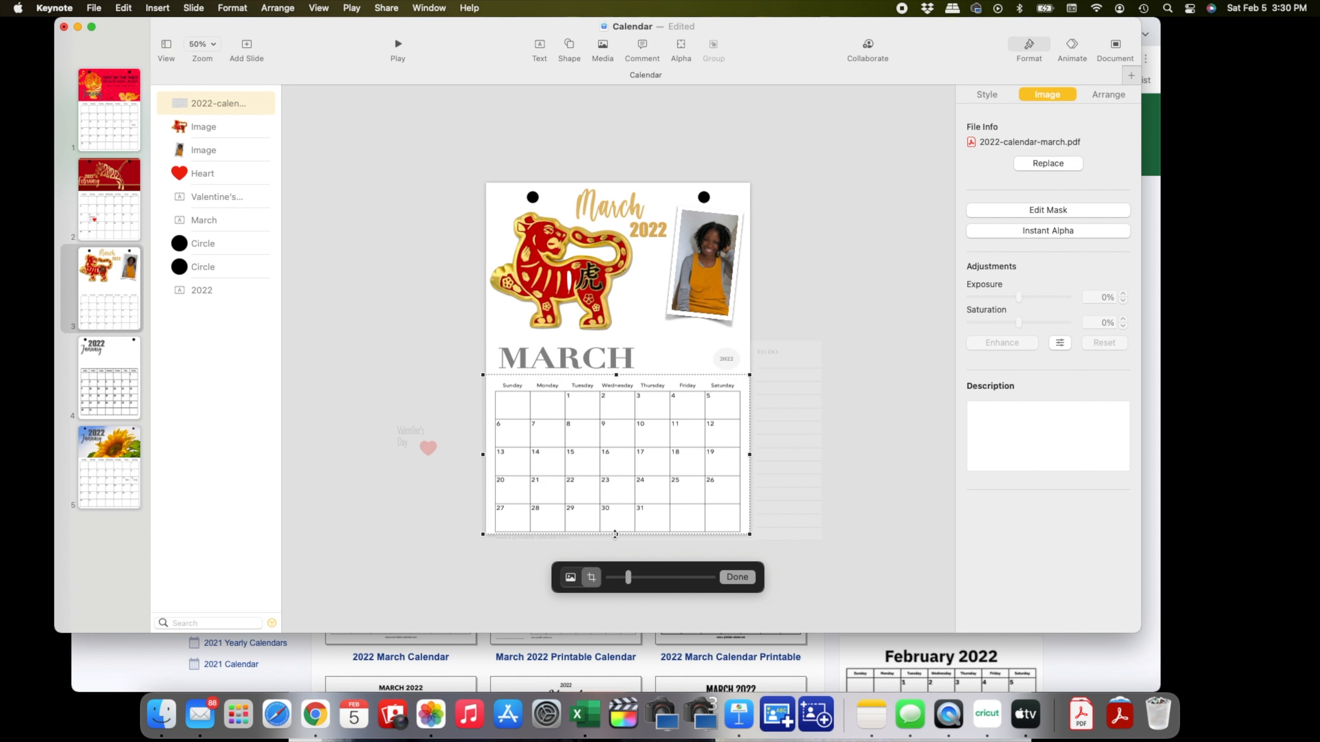
pyautogui.click(736, 578)
# - Move the cropped March grid up below the tiger and stretch it to fill the lower page between the side edges
pyautogui.moveTo(640, 454); pyautogui.dragTo(642, 436)
pyautogui.moveTo(618, 358); pyautogui.dragTo(618, 331)
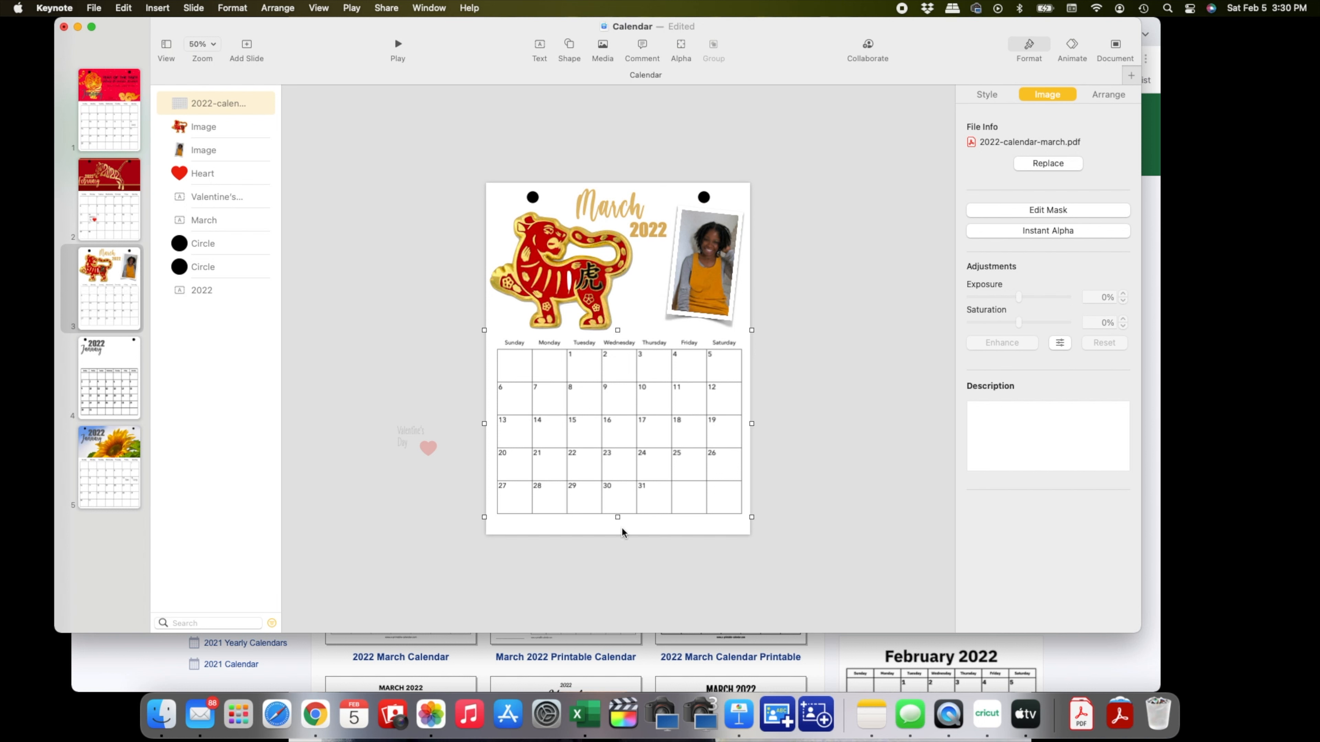
pyautogui.moveTo(617, 517); pyautogui.dragTo(617, 532)
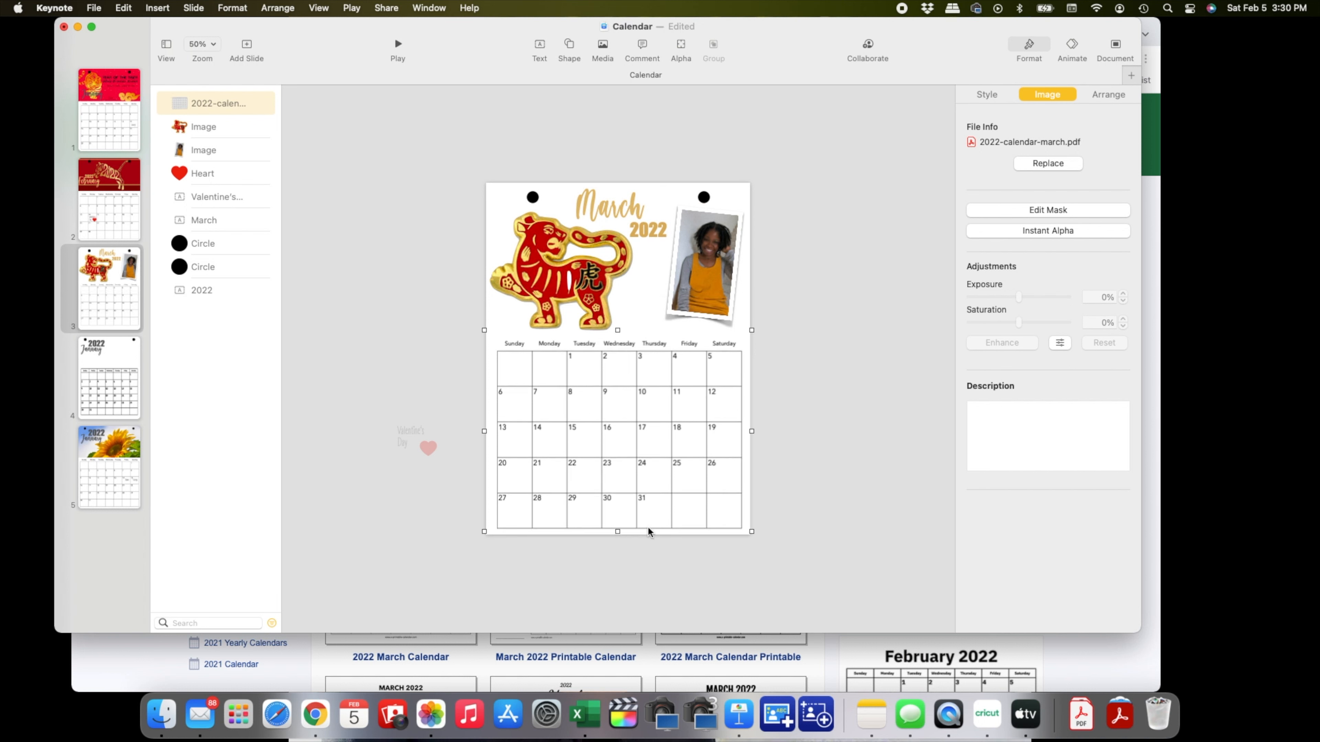
pyautogui.click(801, 453)
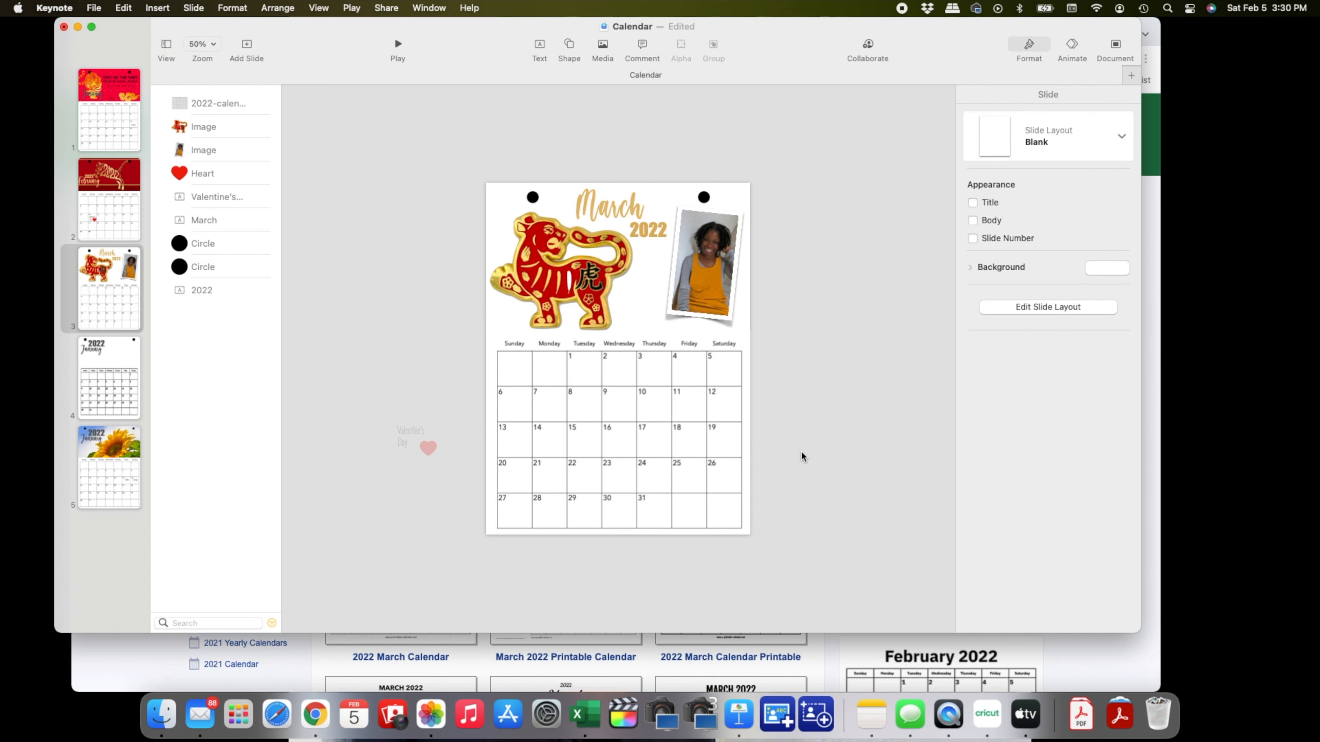
pyautogui.click(503, 430)
pyautogui.moveTo(483, 431); pyautogui.dragTo(477, 432)
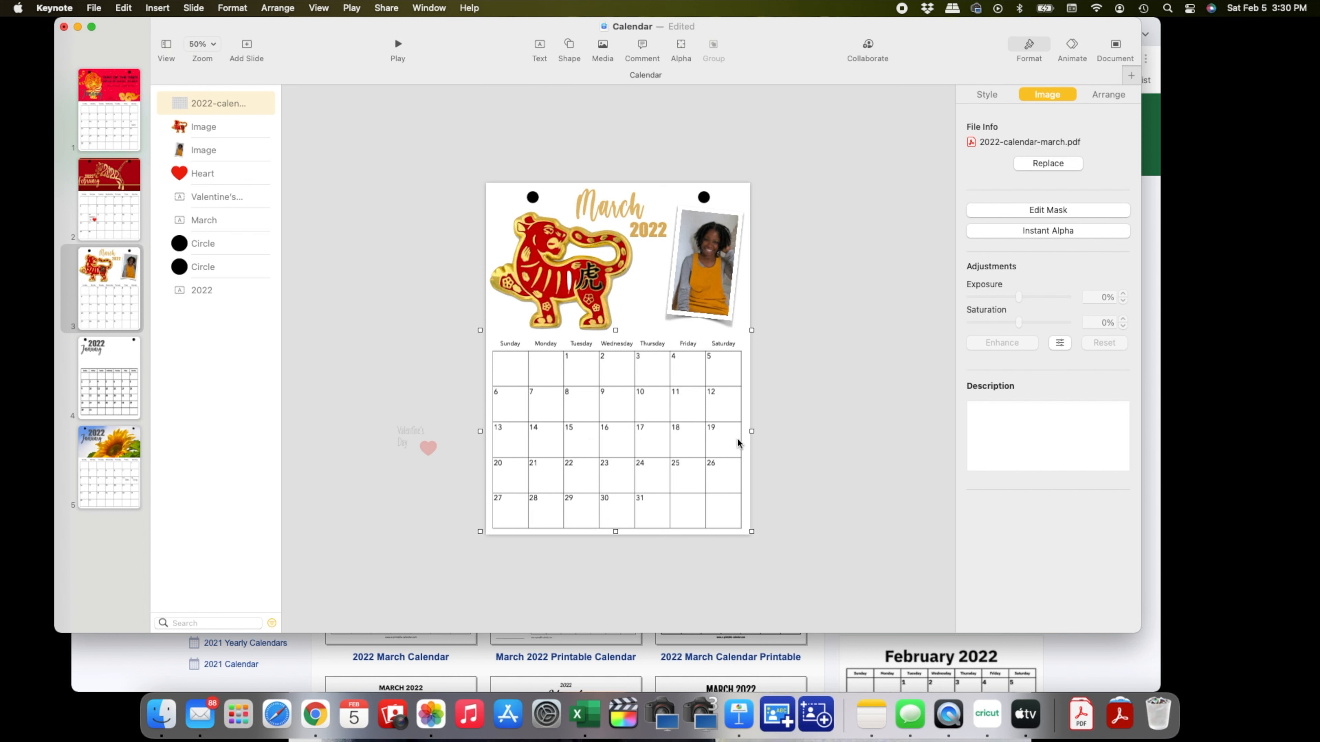
pyautogui.moveTo(752, 431); pyautogui.dragTo(753, 431)
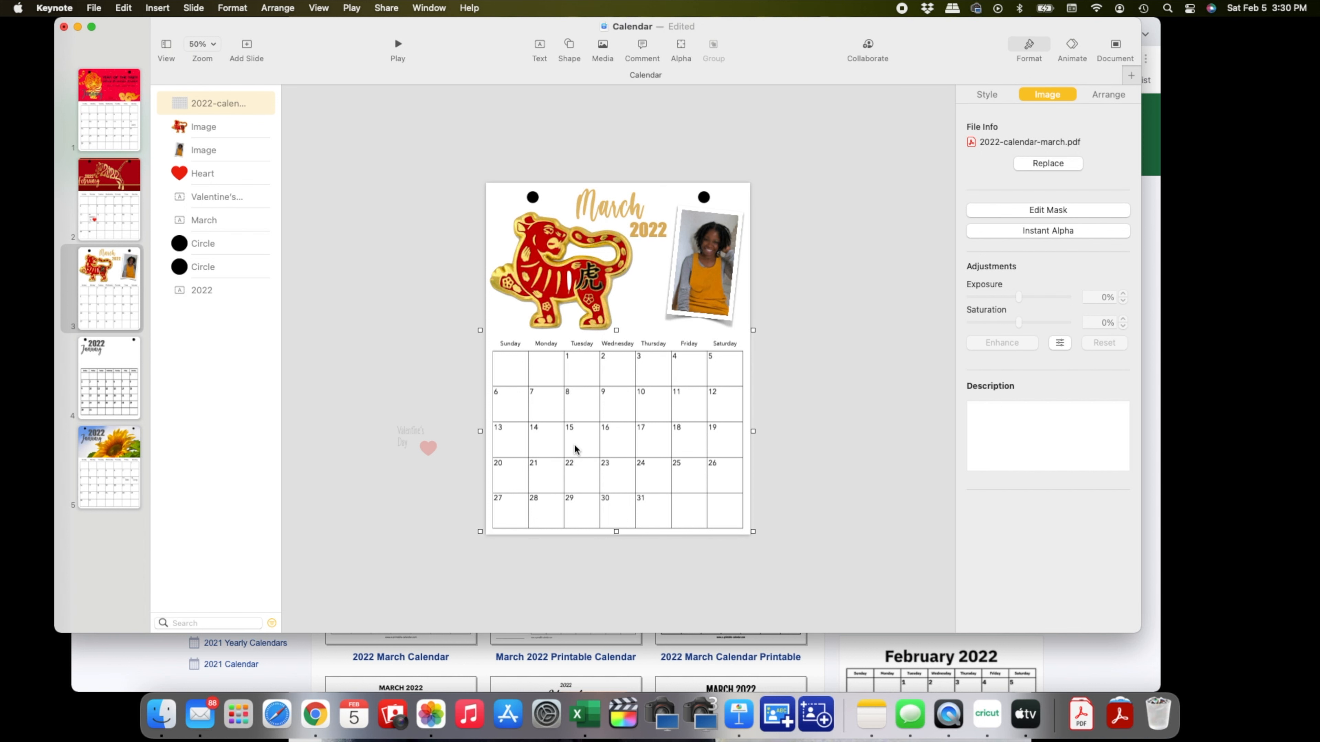
# - Move the off-page Valentine's Day text onto the March 14 cell and bring it to the front of the calendar grid
pyautogui.moveTo(406, 434); pyautogui.dragTo(557, 441)
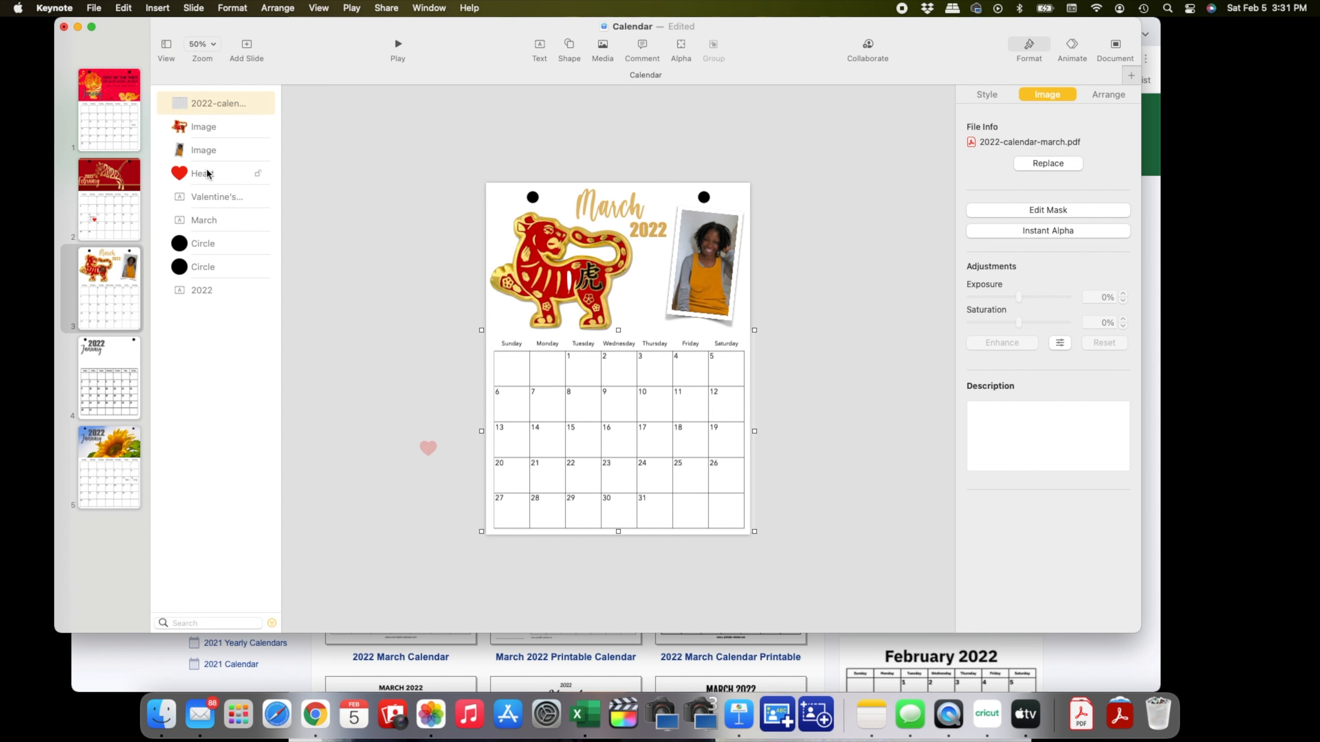
pyautogui.click(208, 198)
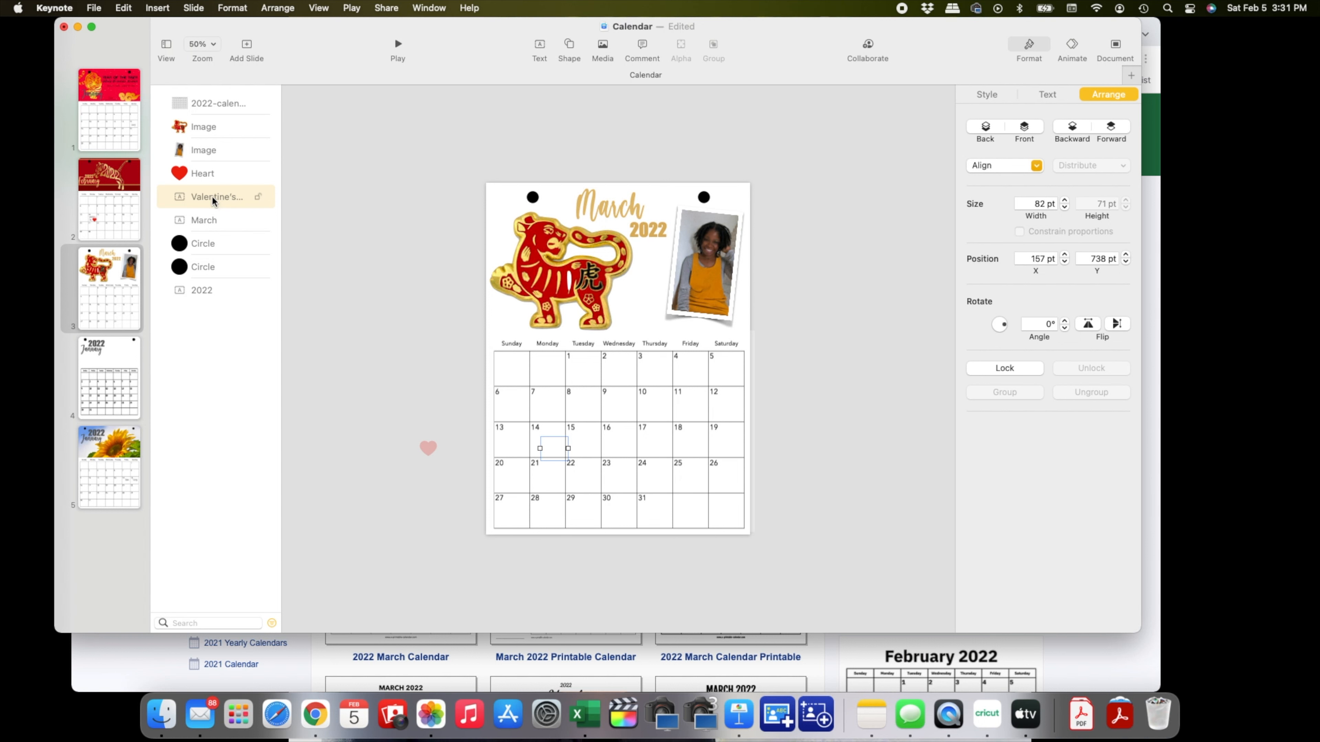
pyautogui.moveTo(213, 200); pyautogui.dragTo(219, 96)
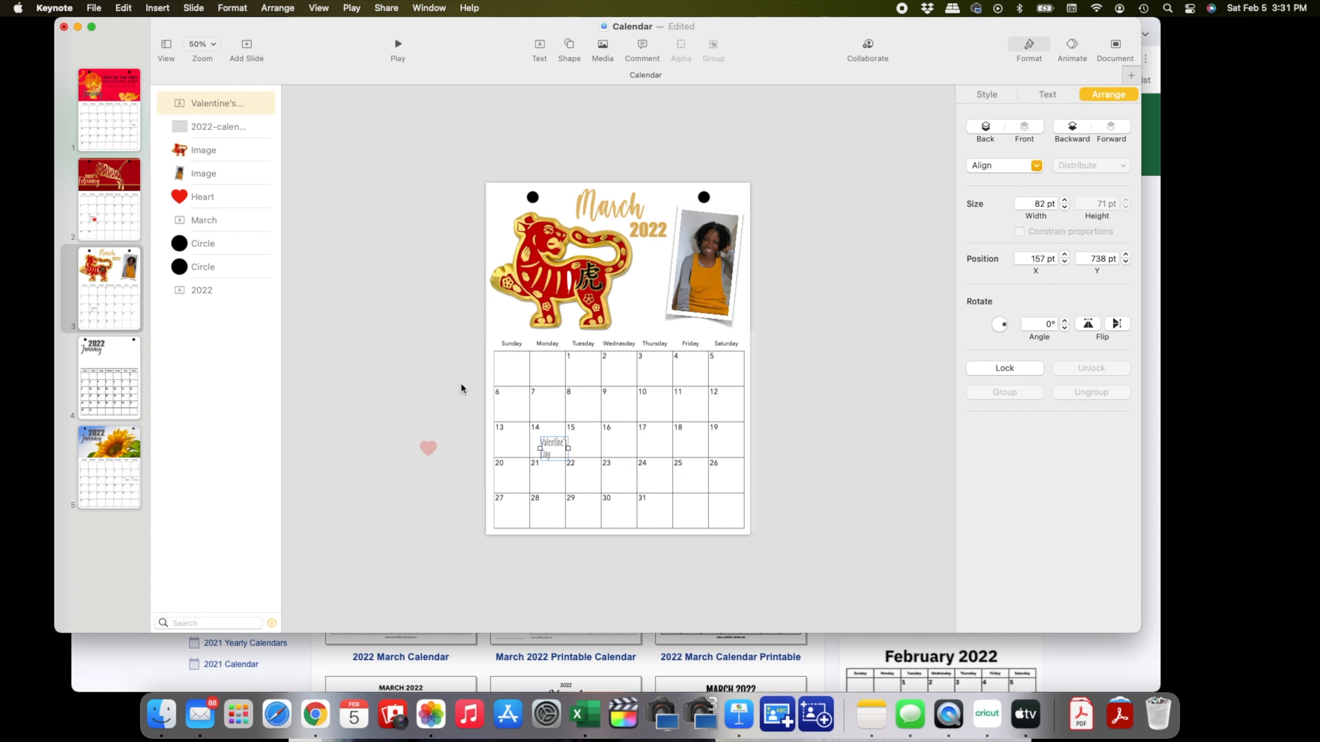
pyautogui.moveTo(214, 103); pyautogui.dragTo(213, 200)
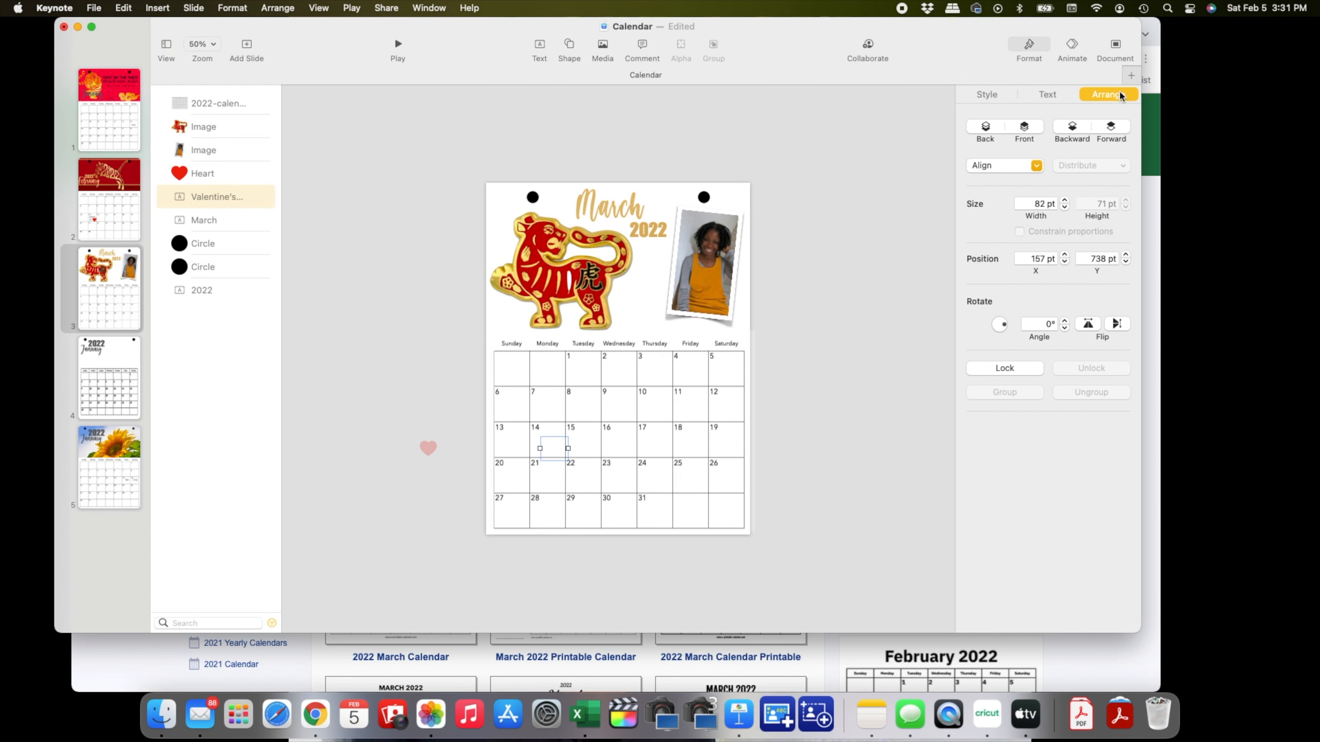
pyautogui.click(1024, 128)
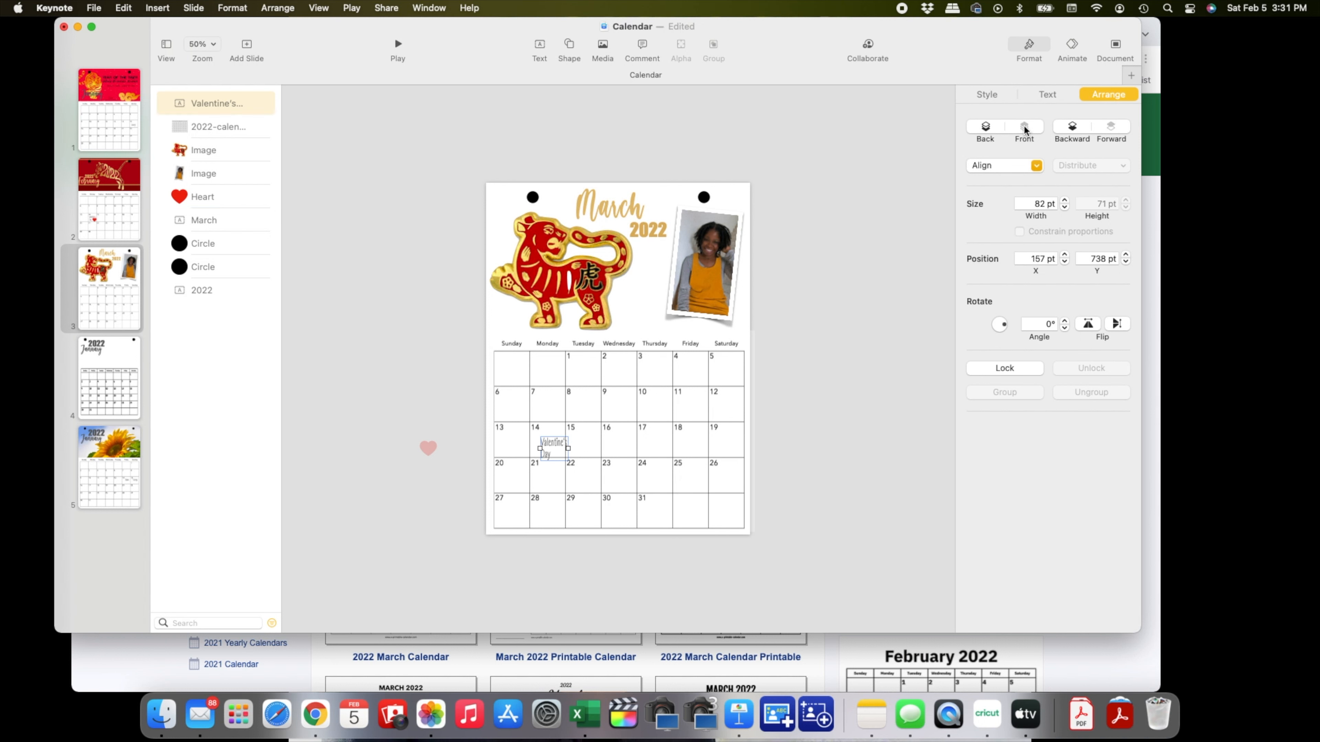
# - Shift the Valentine's Day text toward the left edge of the March 14 cell and replace it with the birthday person's first name
pyautogui.moveTo(554, 447); pyautogui.dragTo(530, 437)
pyautogui.doubleClick(546, 445)
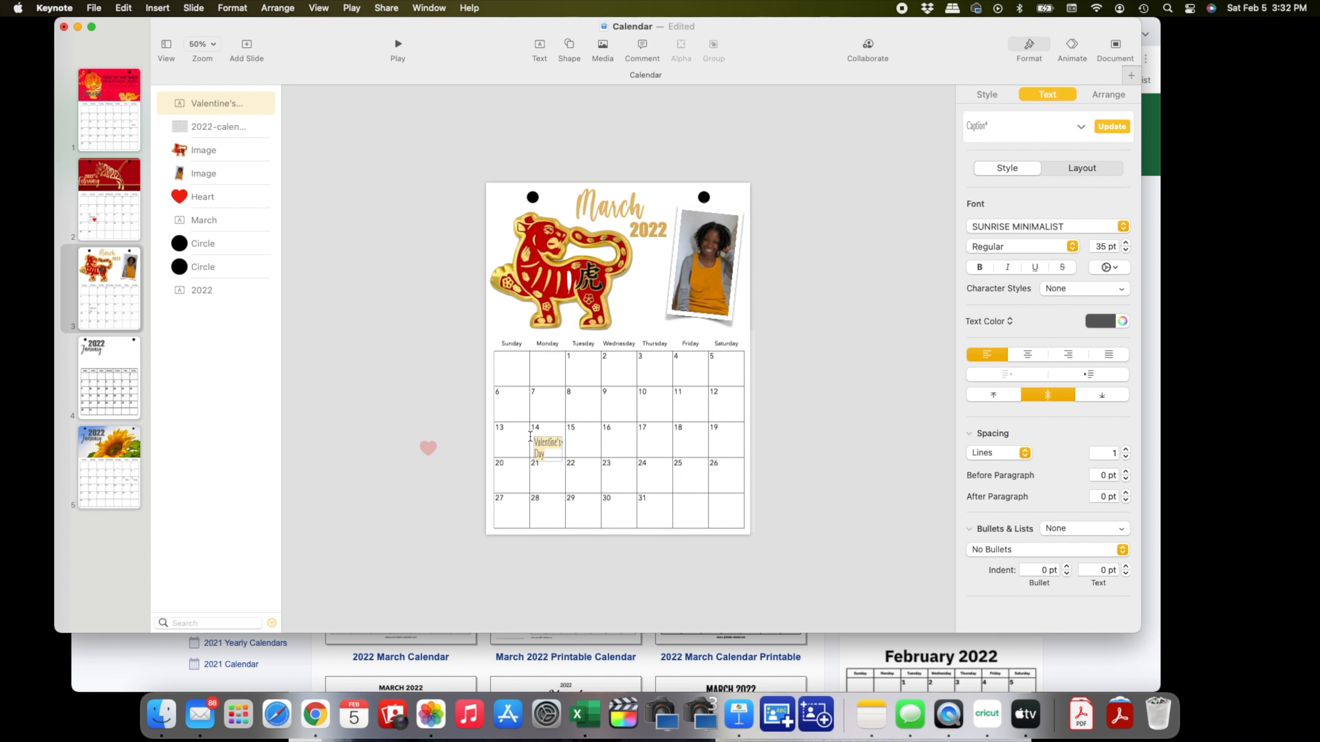
pyautogui.write('Dana')
pyautogui.click(809, 464)
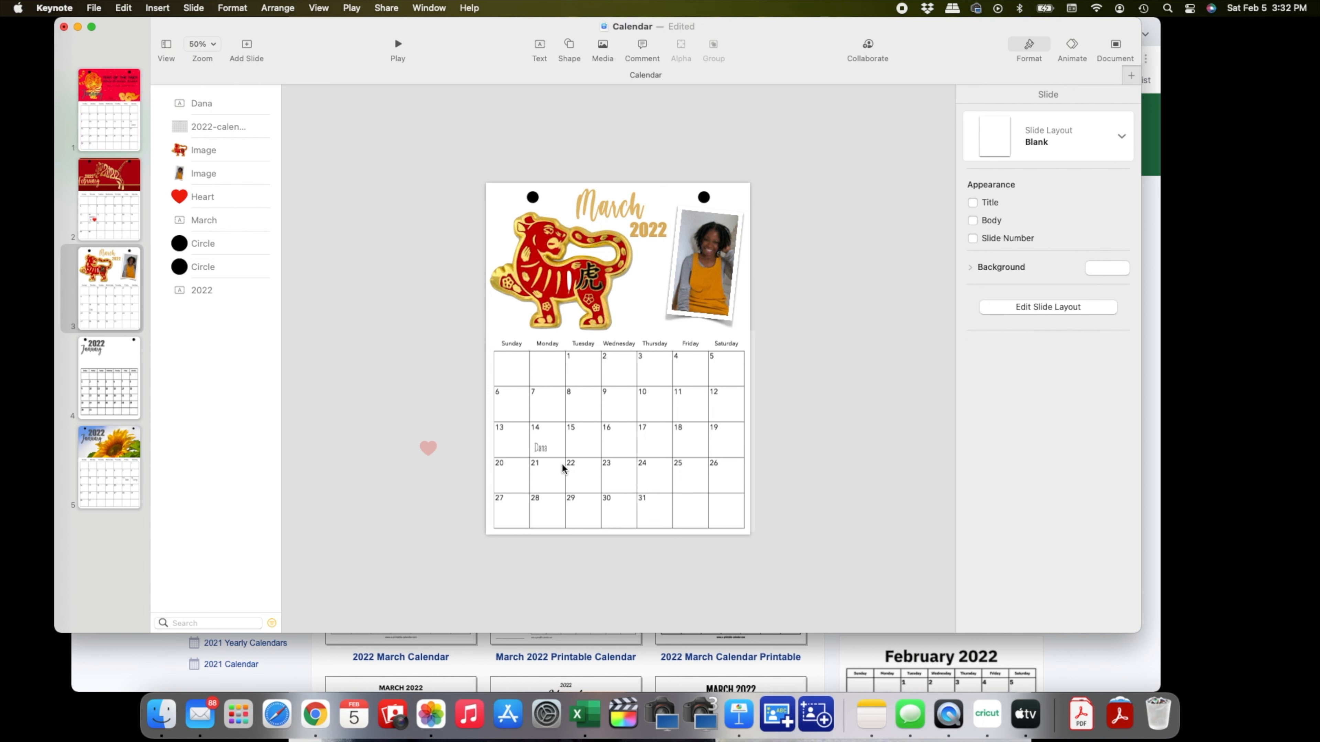
# - Enlarge the name's font by five increments and position its text box at about X 145 pt, Y 747 pt in the March 14 cell
pyautogui.doubleClick(539, 449)
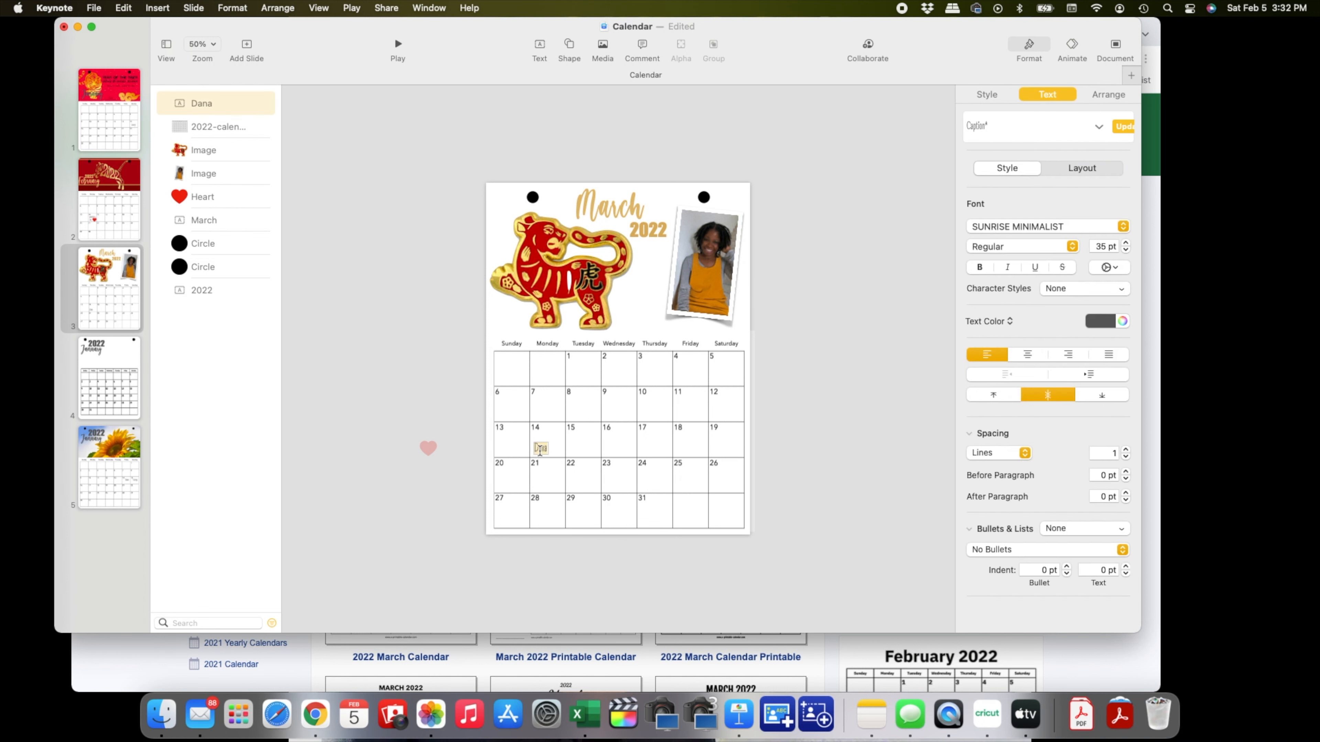
pyautogui.click(1125, 244)
pyautogui.click(1125, 243)
pyautogui.click(1124, 243)
pyautogui.click(1124, 243)
pyautogui.click(1125, 243)
pyautogui.click(702, 455)
pyautogui.moveTo(545, 450); pyautogui.dragTo(545, 450)
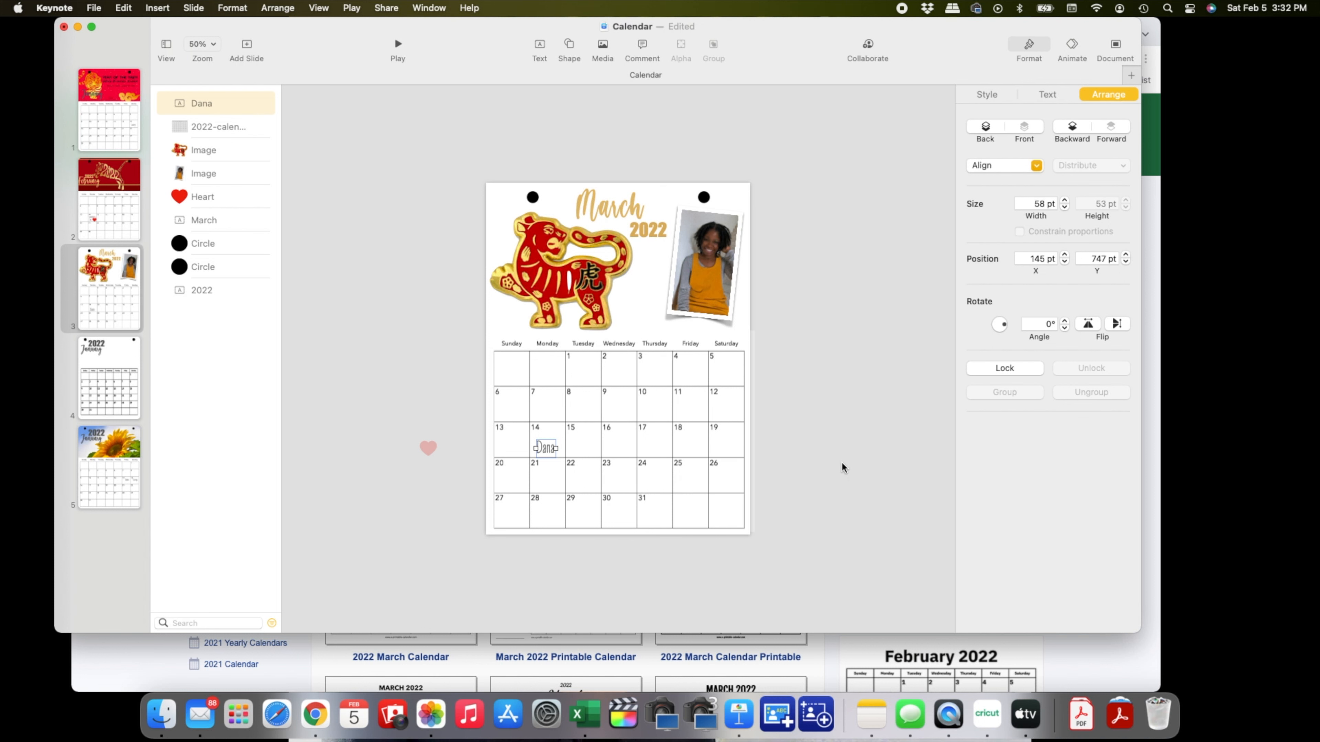
# - Find and insert the candle-topped Cake shape, shrink it to about 41 by 35 pt and place it above the name in the March 14 cell
pyautogui.click(569, 46)
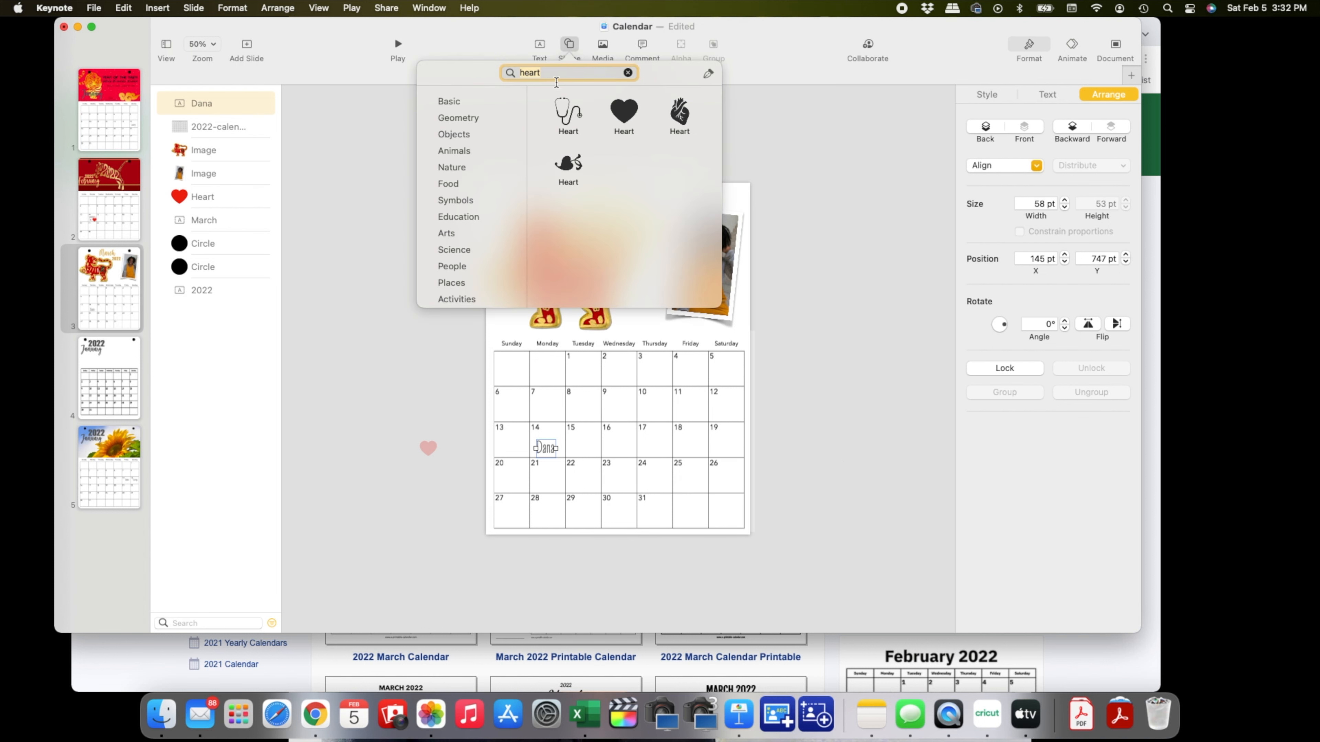
pyautogui.press('BackSpace')
pyautogui.press('BackSpace')
pyautogui.press('BackSpace')
pyautogui.press('BackSpace')
pyautogui.press('BackSpace')
pyautogui.write('cake')
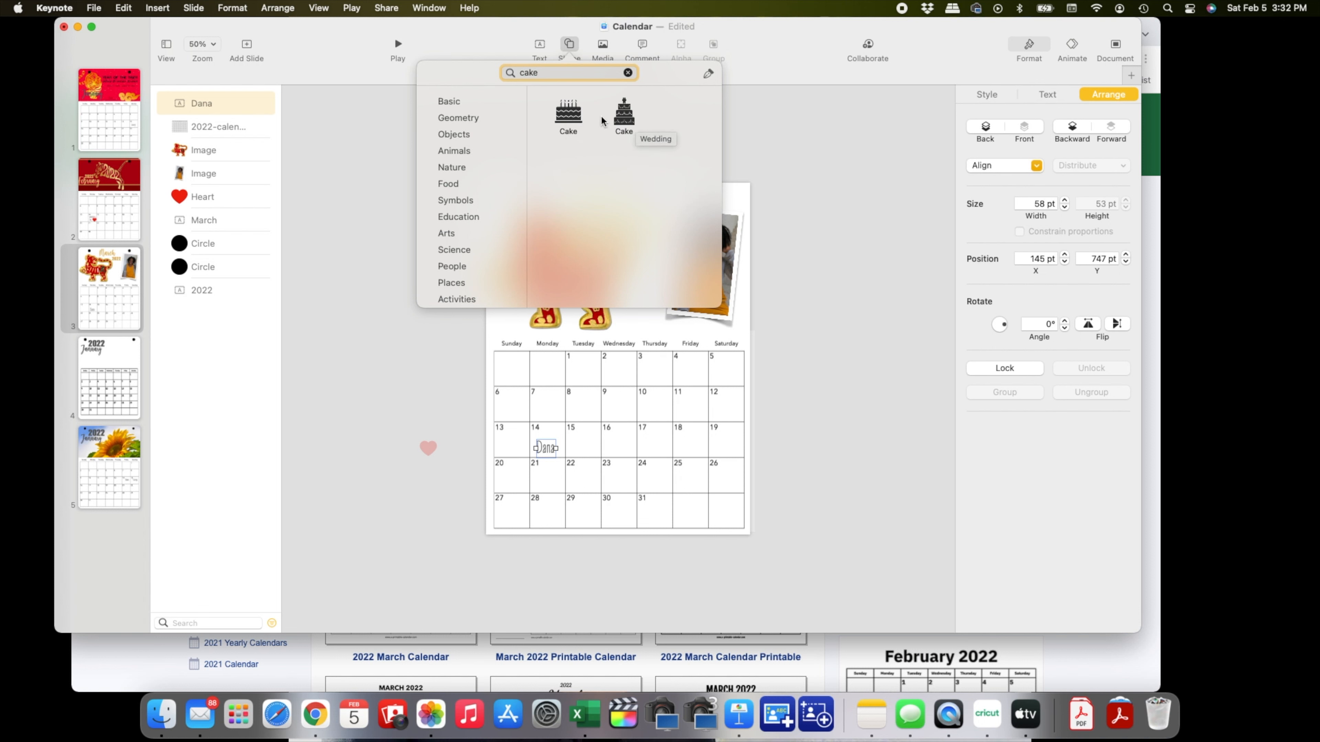
pyautogui.click(566, 118)
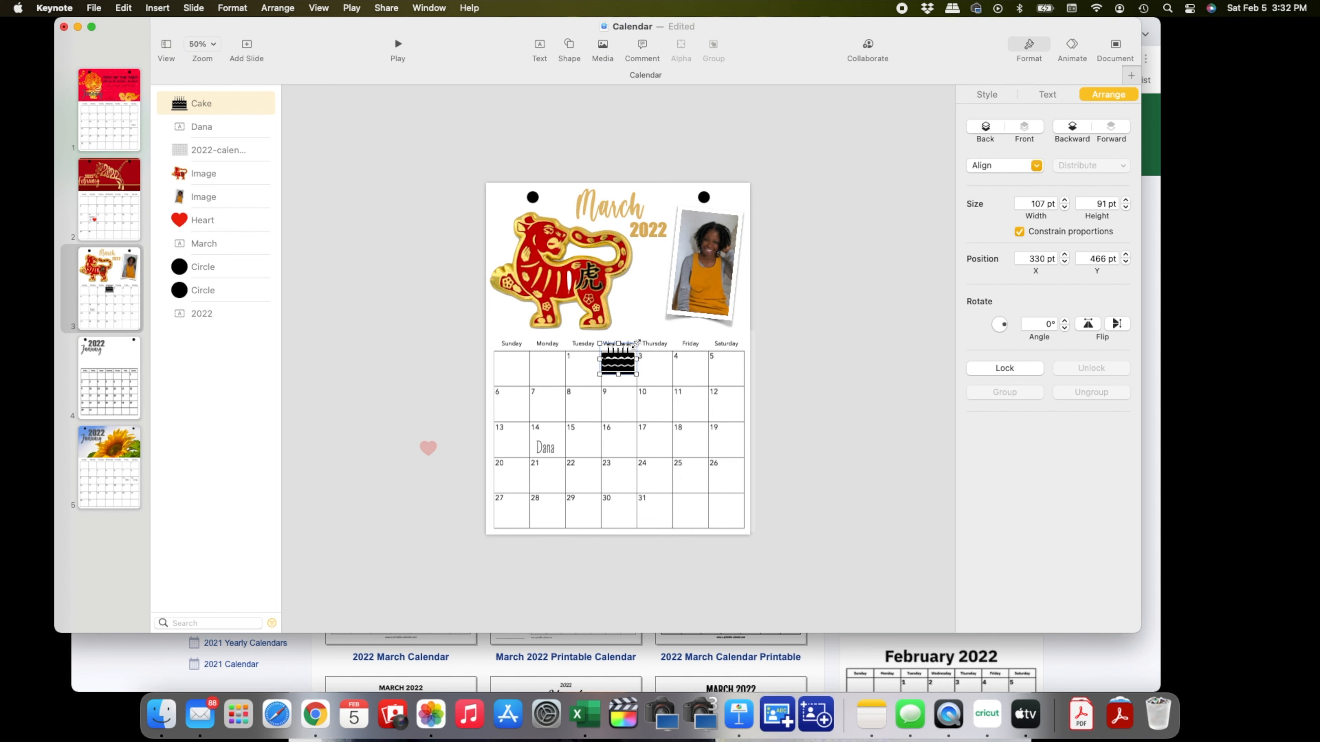
pyautogui.moveTo(635, 344); pyautogui.dragTo(556, 438)
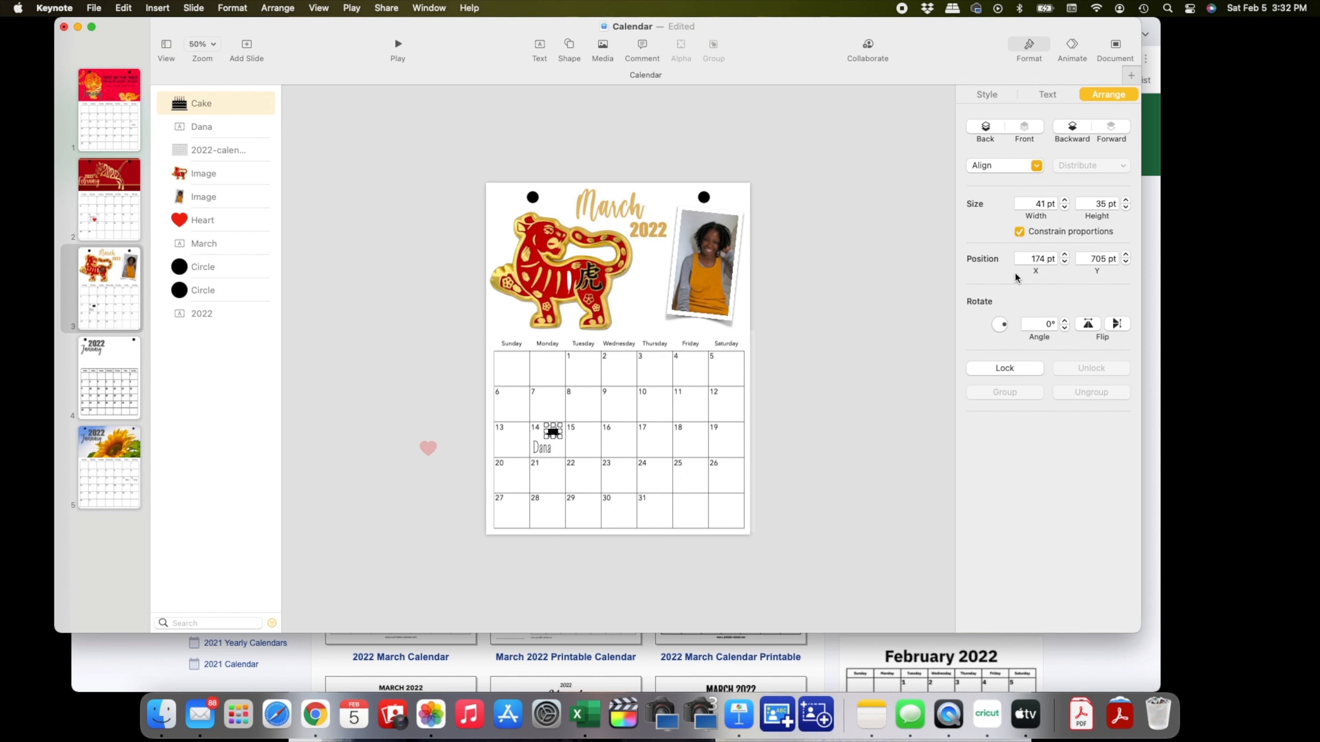
# - Change the cake shape's fill color to yellow
pyautogui.click(981, 96)
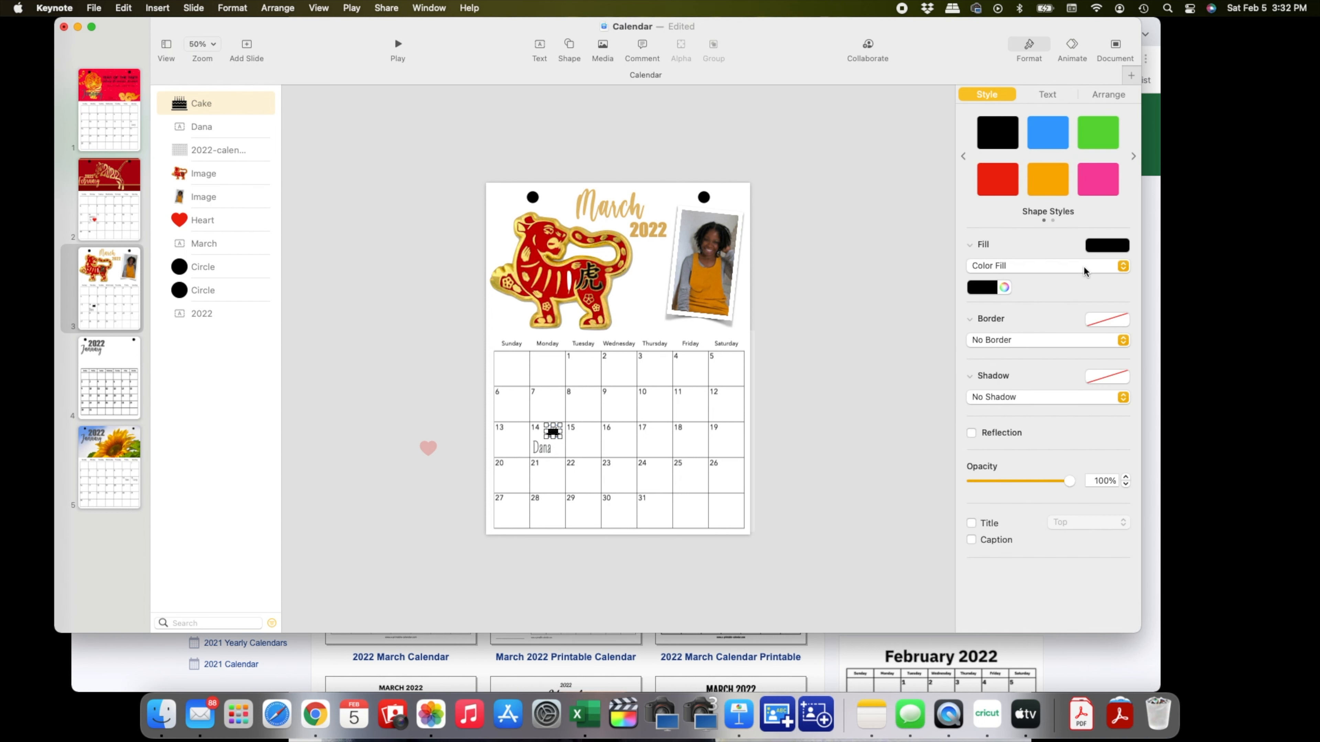
pyautogui.click(993, 289)
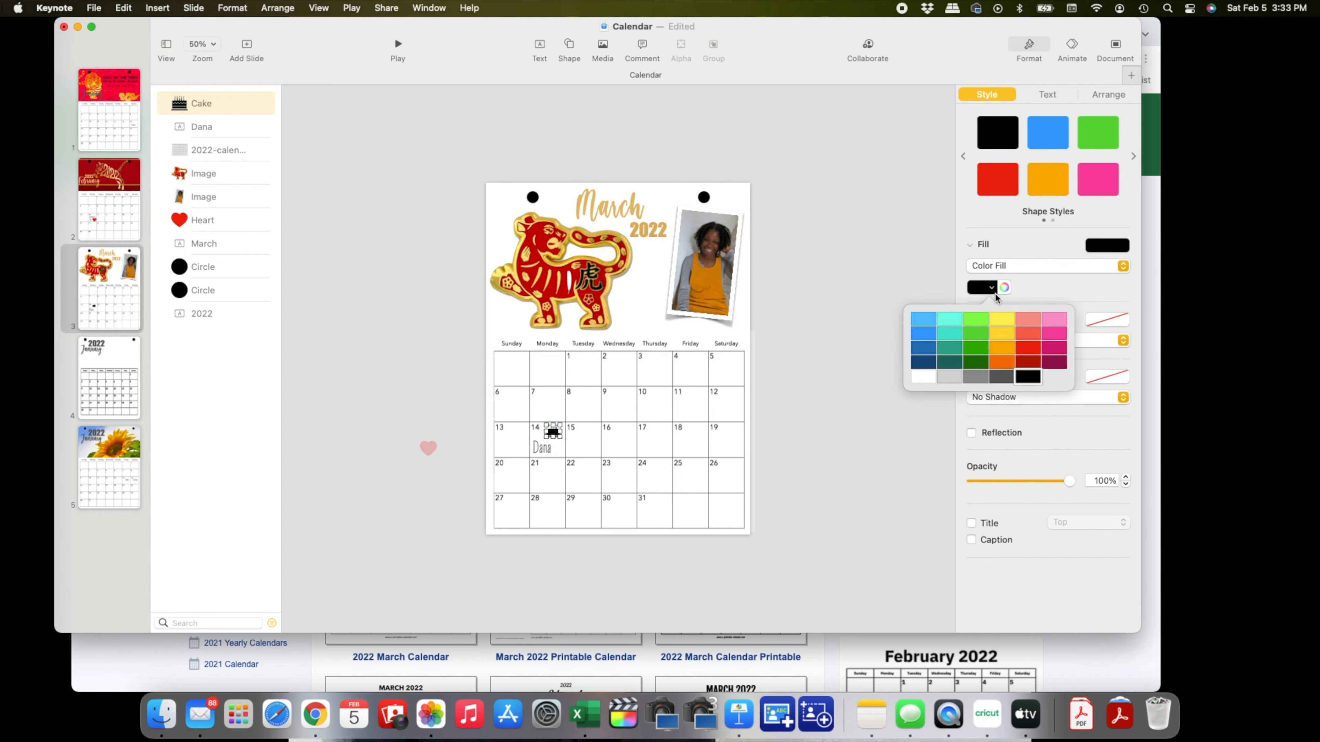
pyautogui.click(997, 336)
pyautogui.click(816, 383)
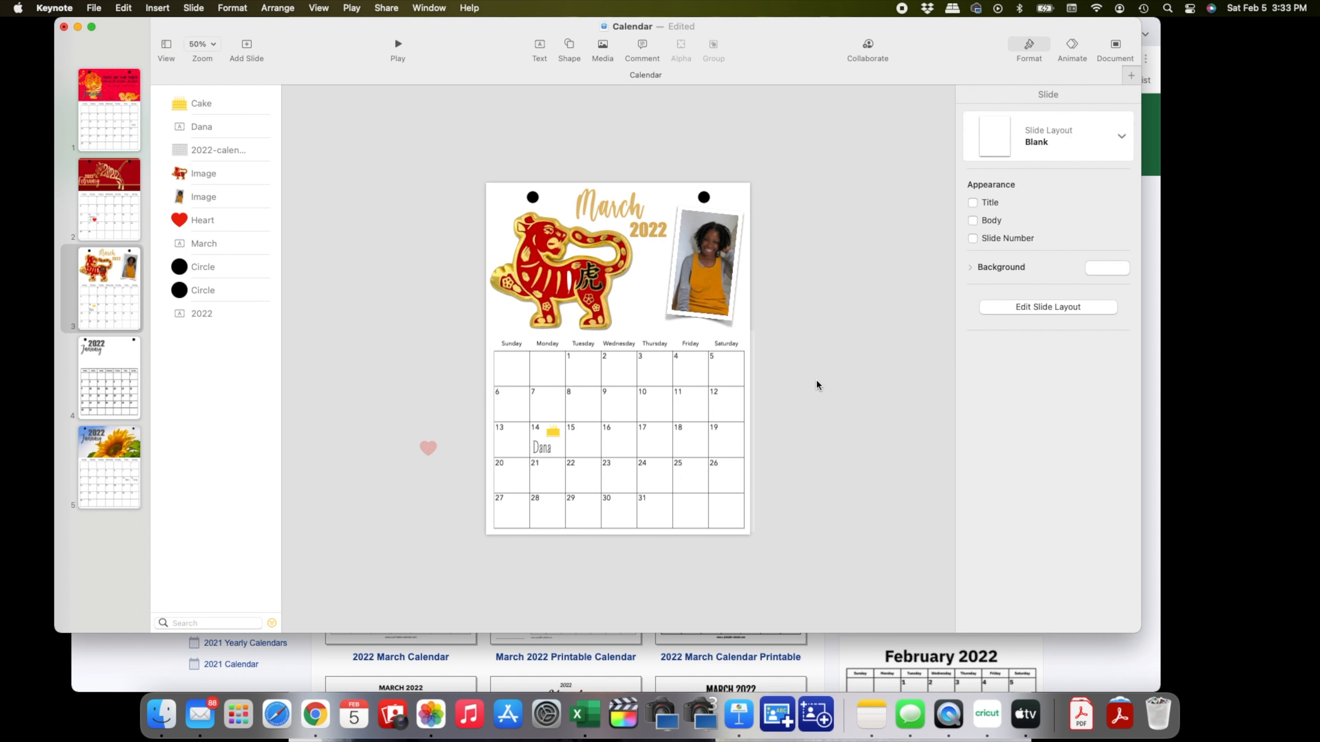
# - Enlarge the cake to about 90 by 76 pt to fill the March 14 cell and send it backward behind the name
pyautogui.click(553, 438)
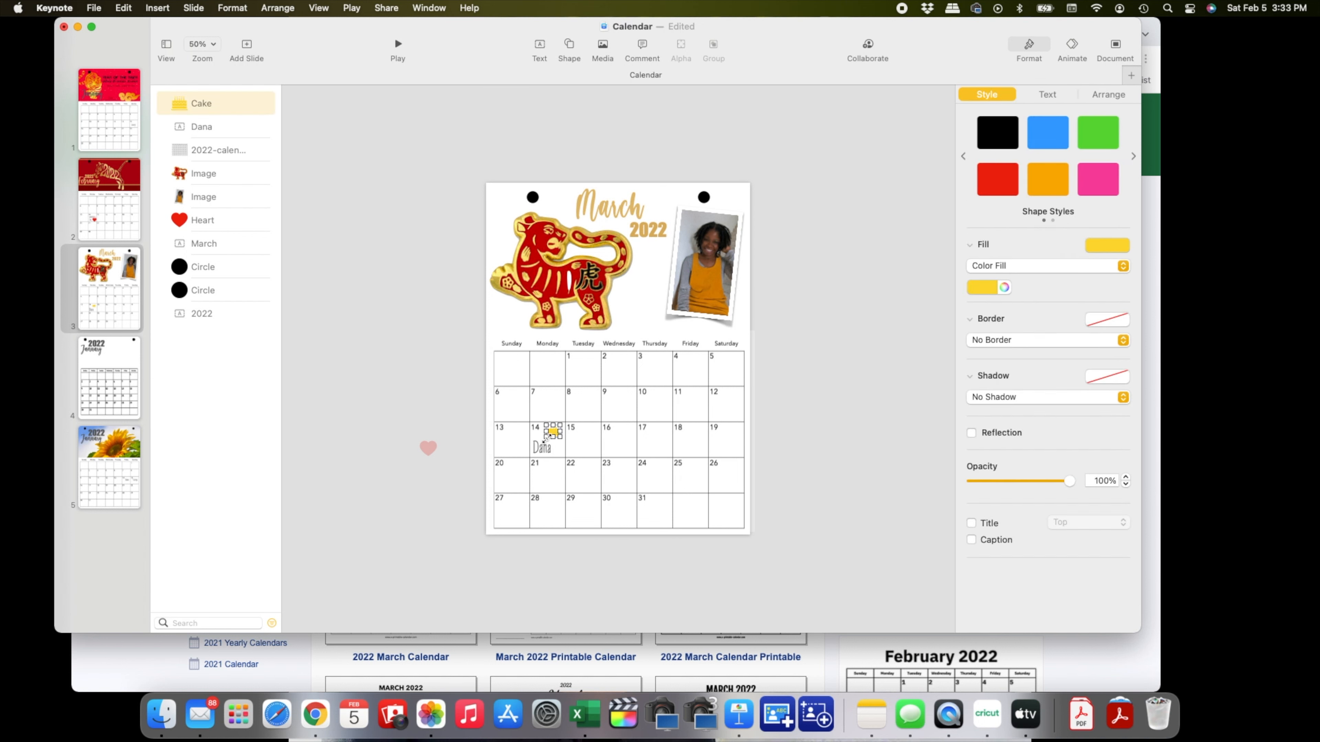
pyautogui.moveTo(547, 438); pyautogui.dragTo(531, 454)
pyautogui.click(1107, 95)
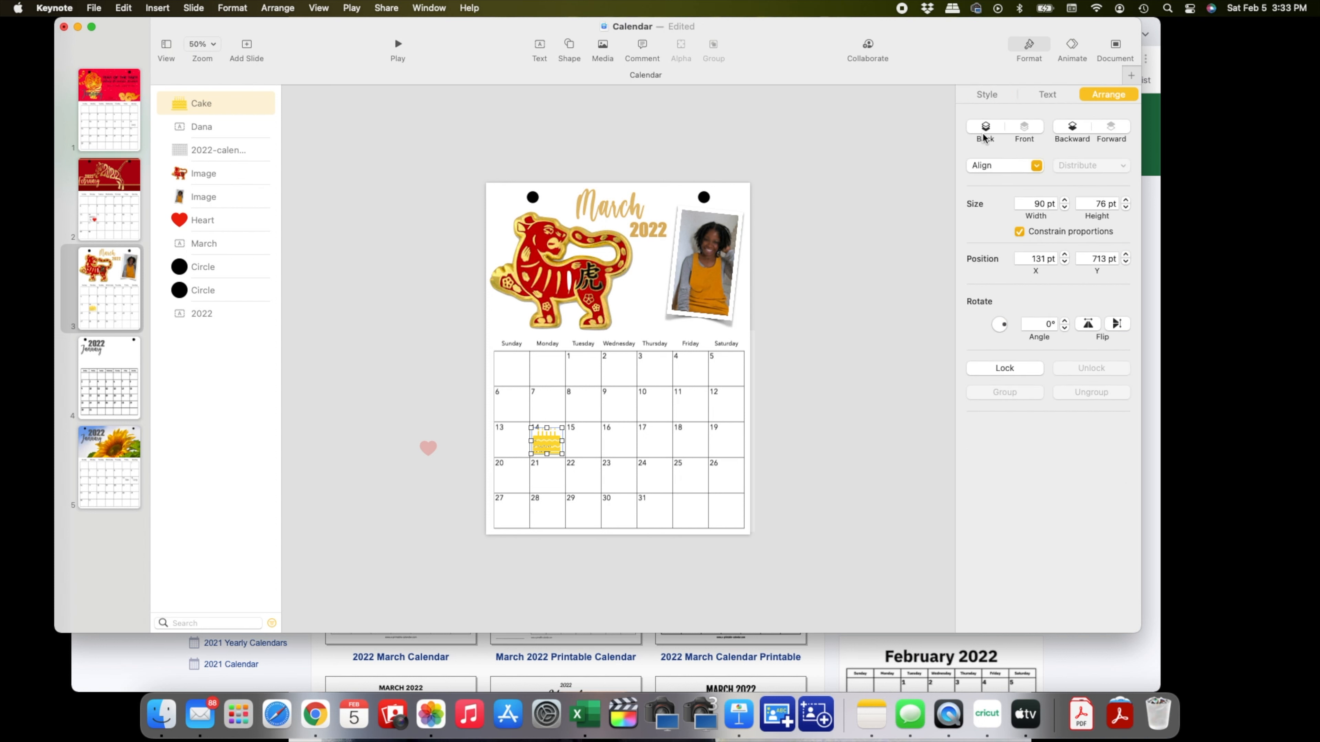
pyautogui.click(1072, 129)
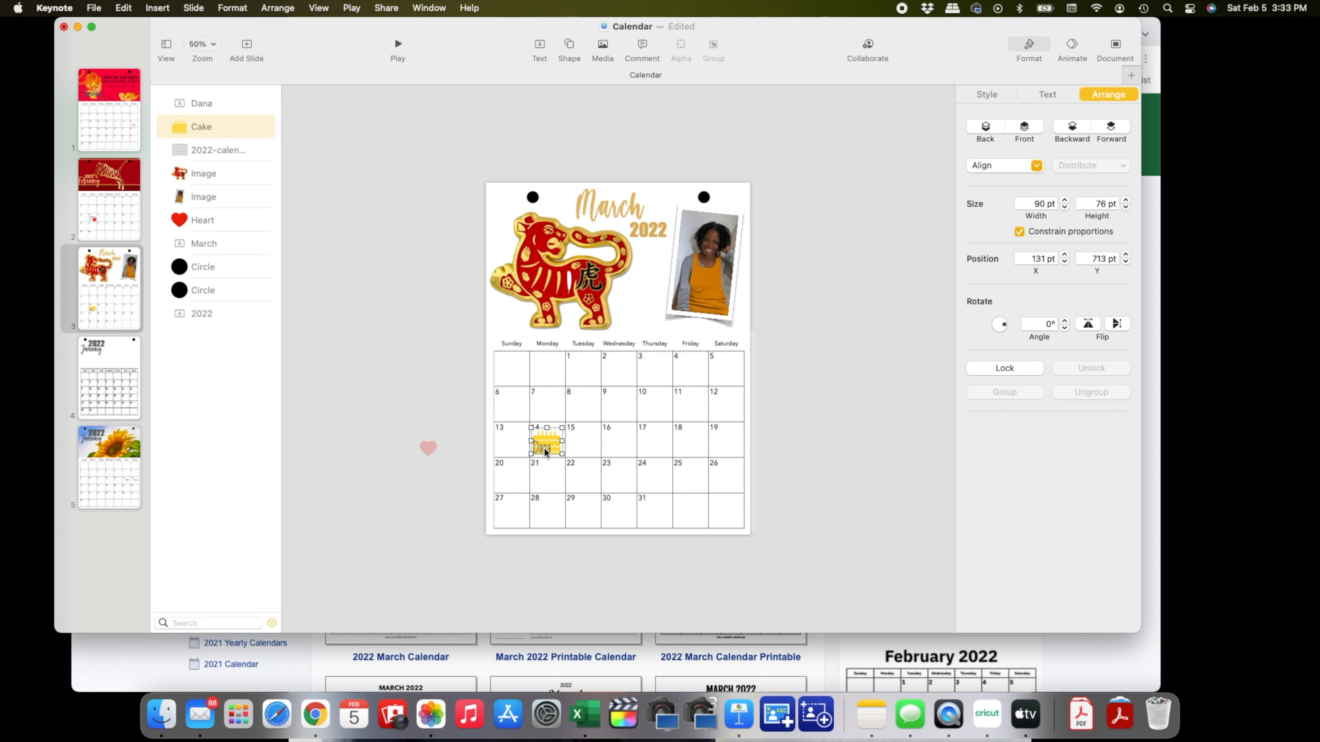
pyautogui.click(827, 451)
# - Center the name horizontally on the yellow cake and nudge it up slightly
pyautogui.click(540, 448)
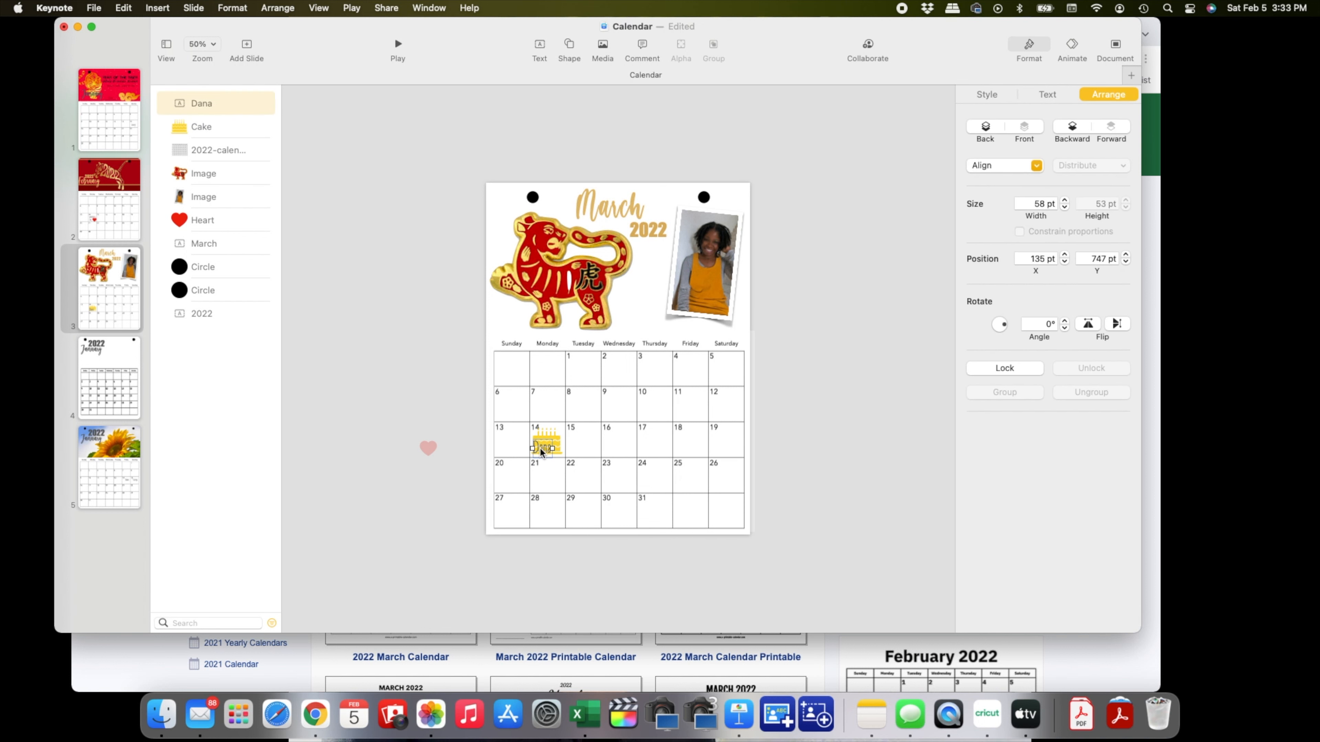
pyautogui.moveTo(541, 447); pyautogui.dragTo(548, 448)
pyautogui.press('Up')
pyautogui.press('Up')
pyautogui.press('Up')
pyautogui.press('Up')
pyautogui.press('Up')
pyautogui.press('Up')
pyautogui.press('Up')
pyautogui.click(825, 475)
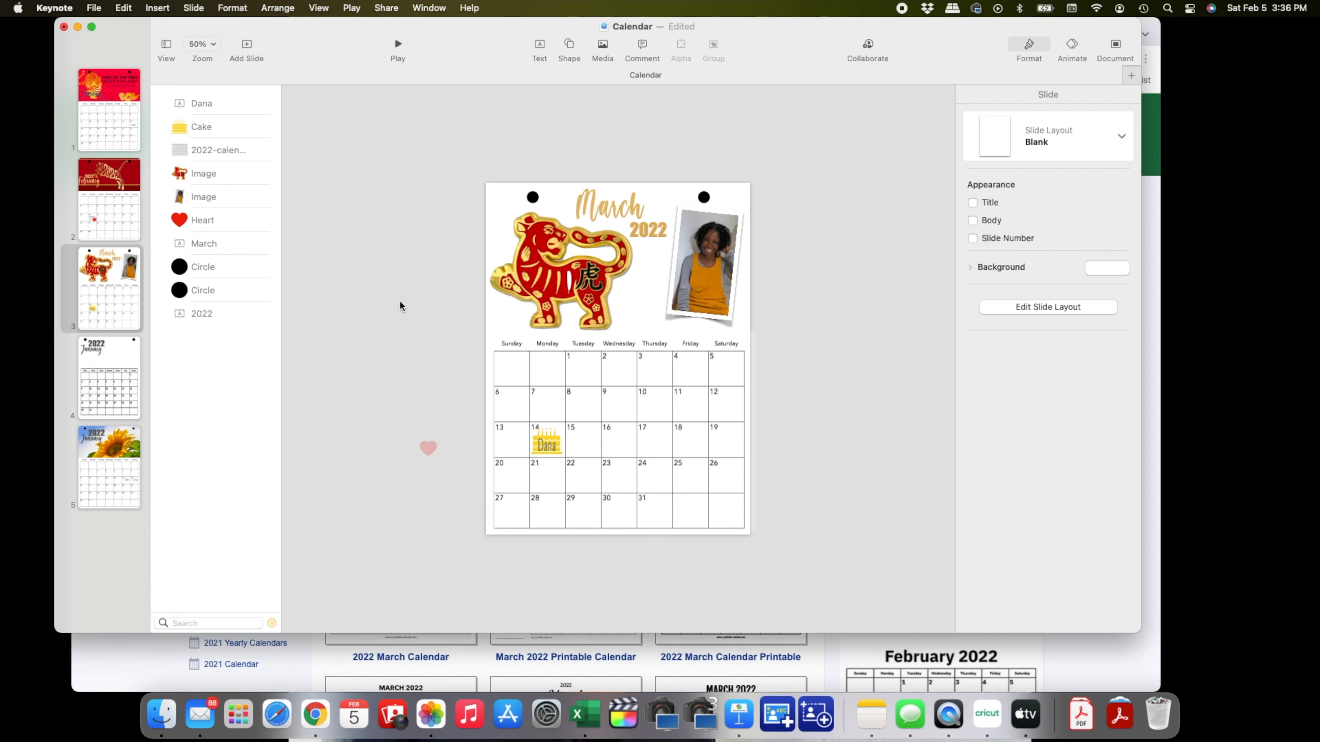
# - Start printing the presentation and limit the page range to slides 1 to 3
pyautogui.press('super+p')
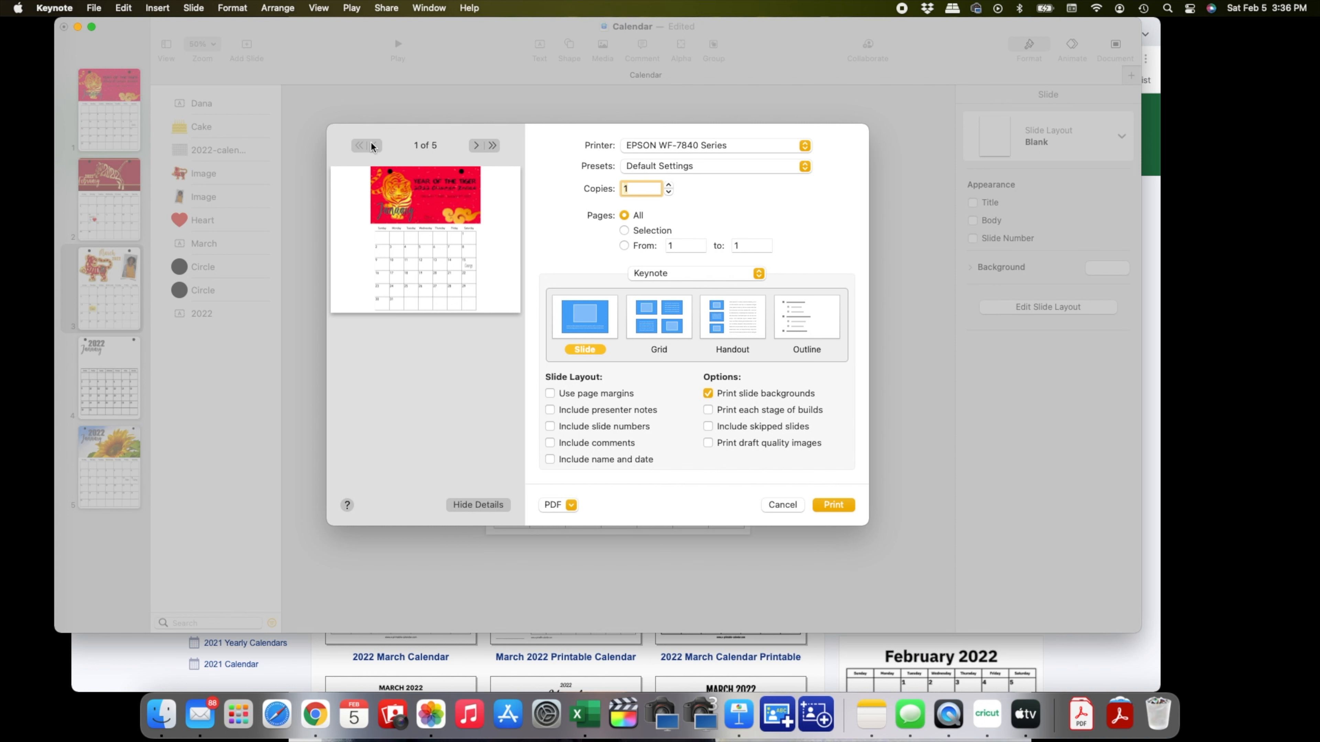
pyautogui.click(624, 245)
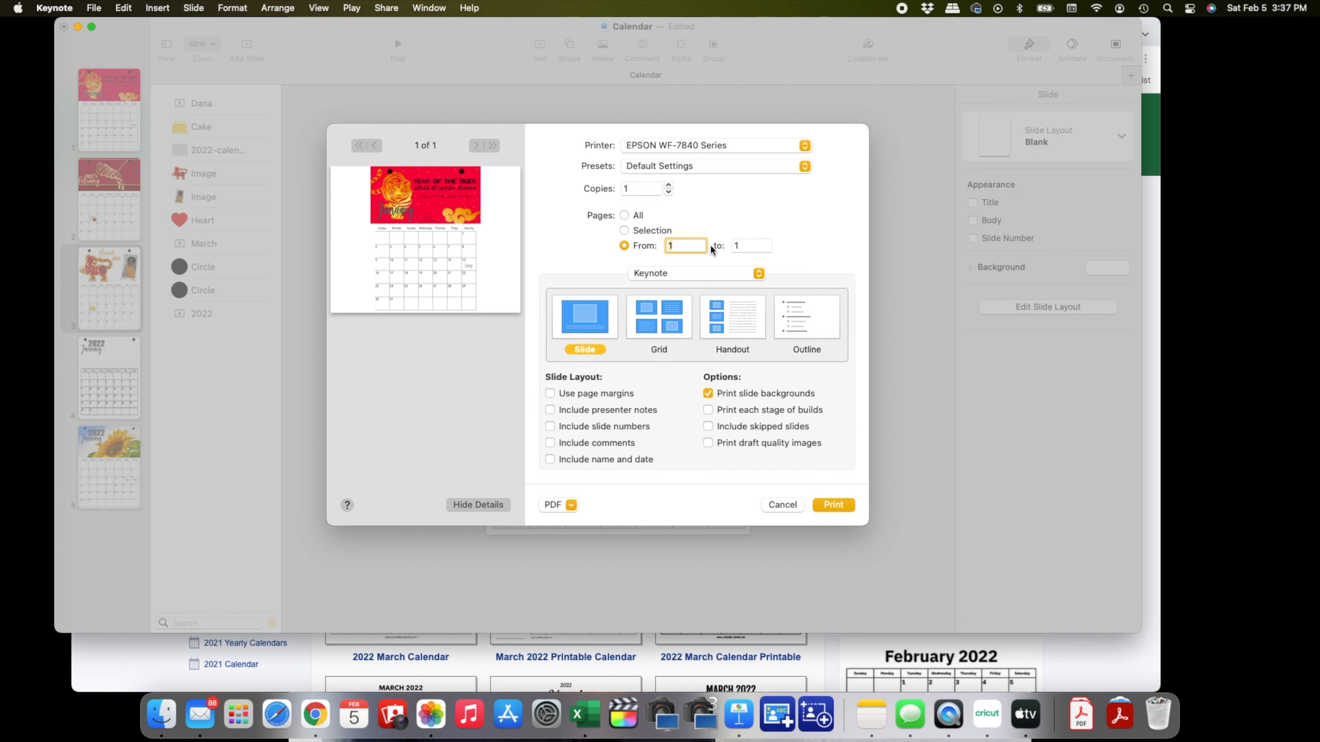
pyautogui.click(747, 245)
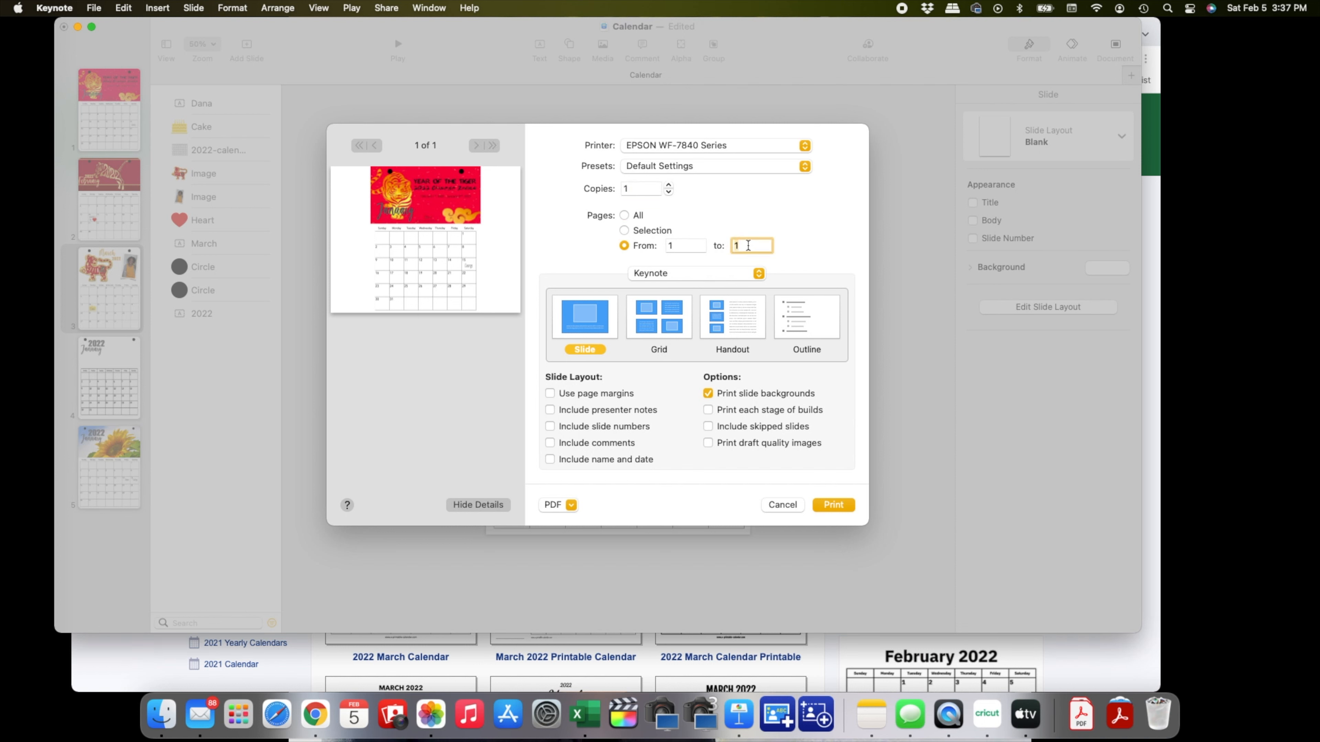
pyautogui.press('BackSpace')
pyautogui.write('3')
# - Set the page orientation to Portrait in the page attributes and print the calendar pages
pyautogui.click(758, 274)
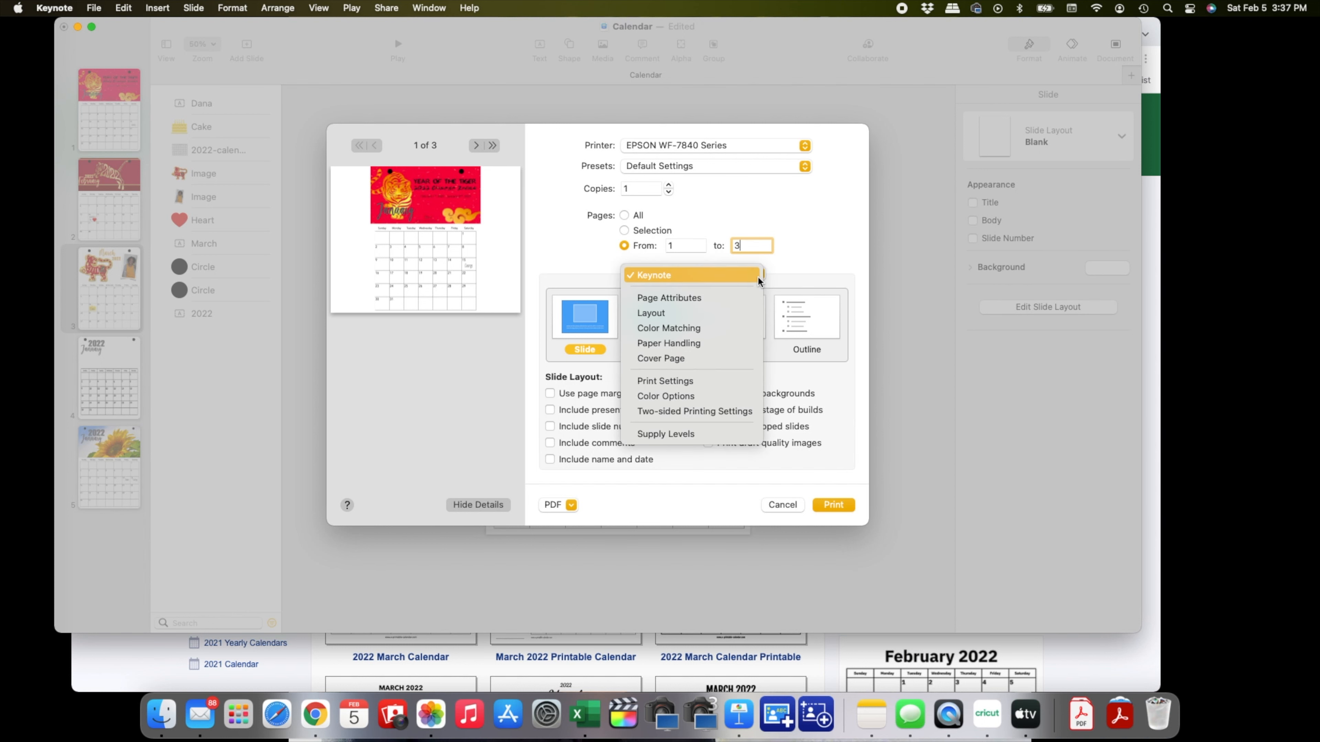
pyautogui.click(669, 297)
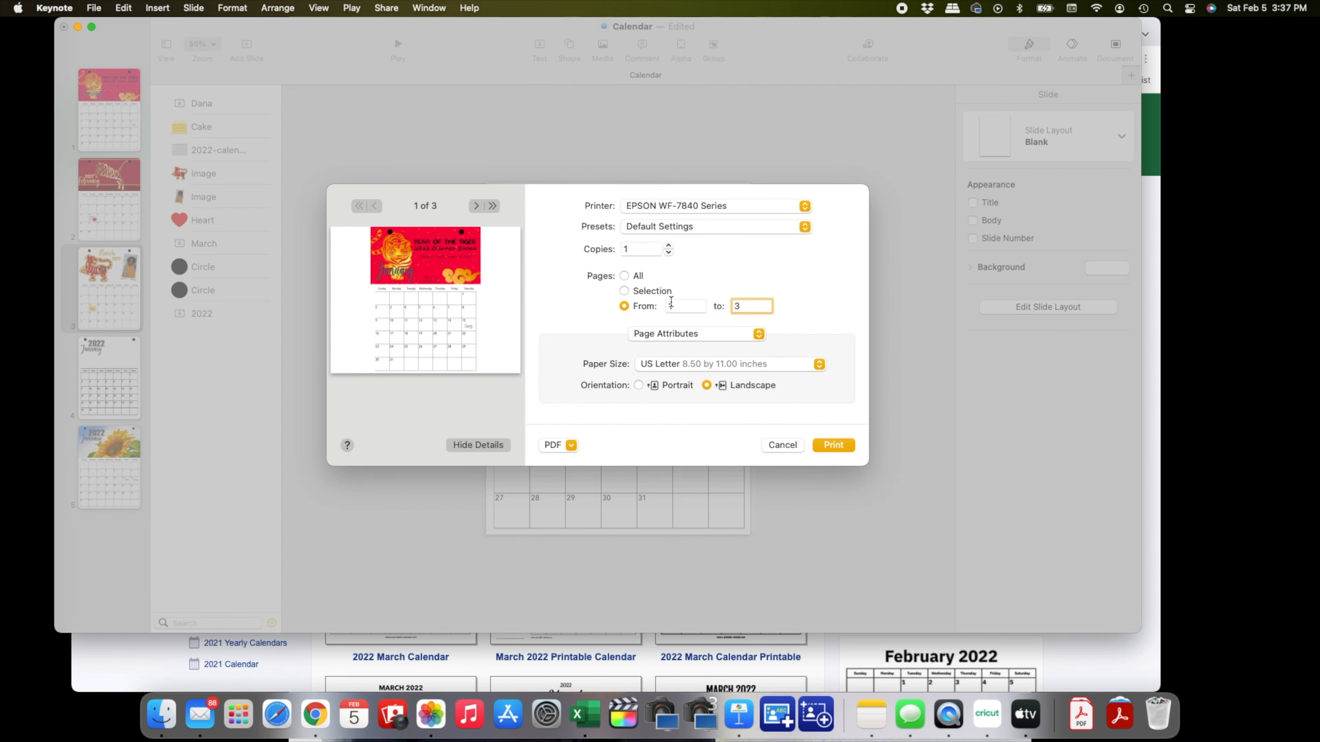
pyautogui.click(639, 385)
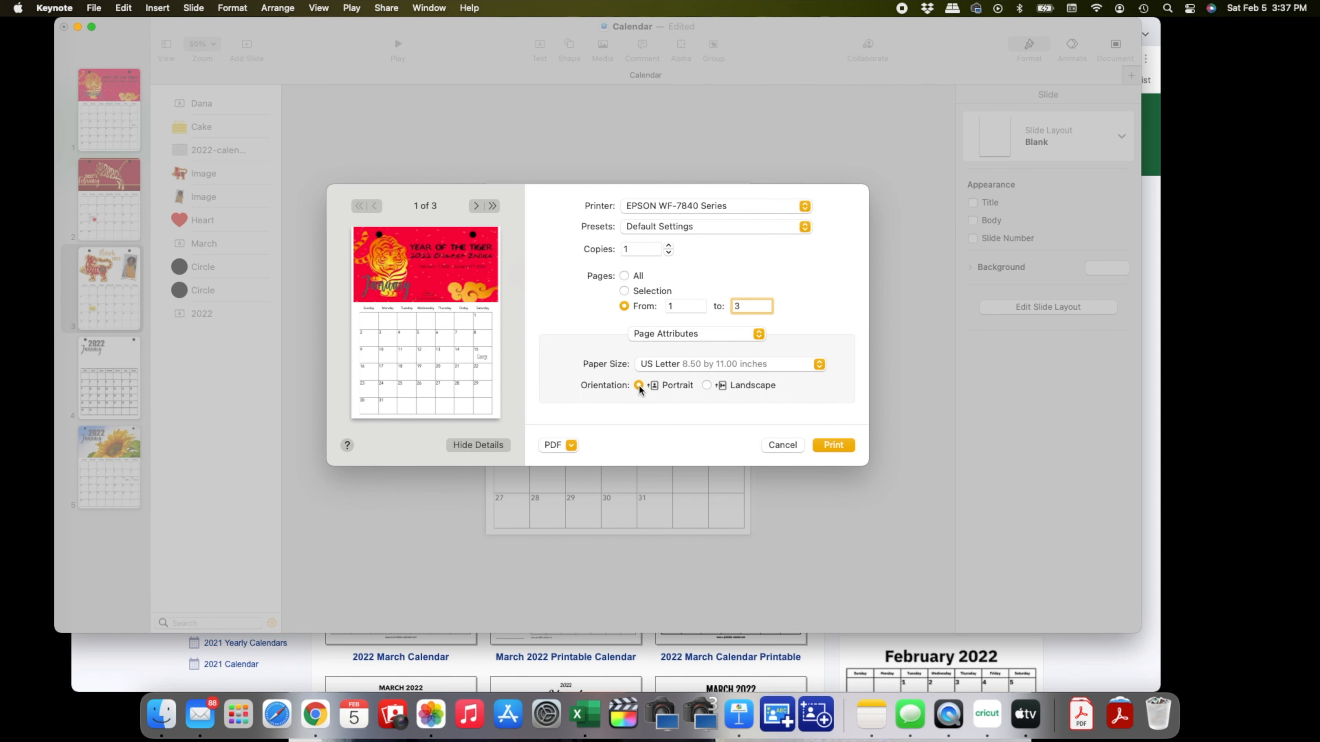
pyautogui.click(834, 445)
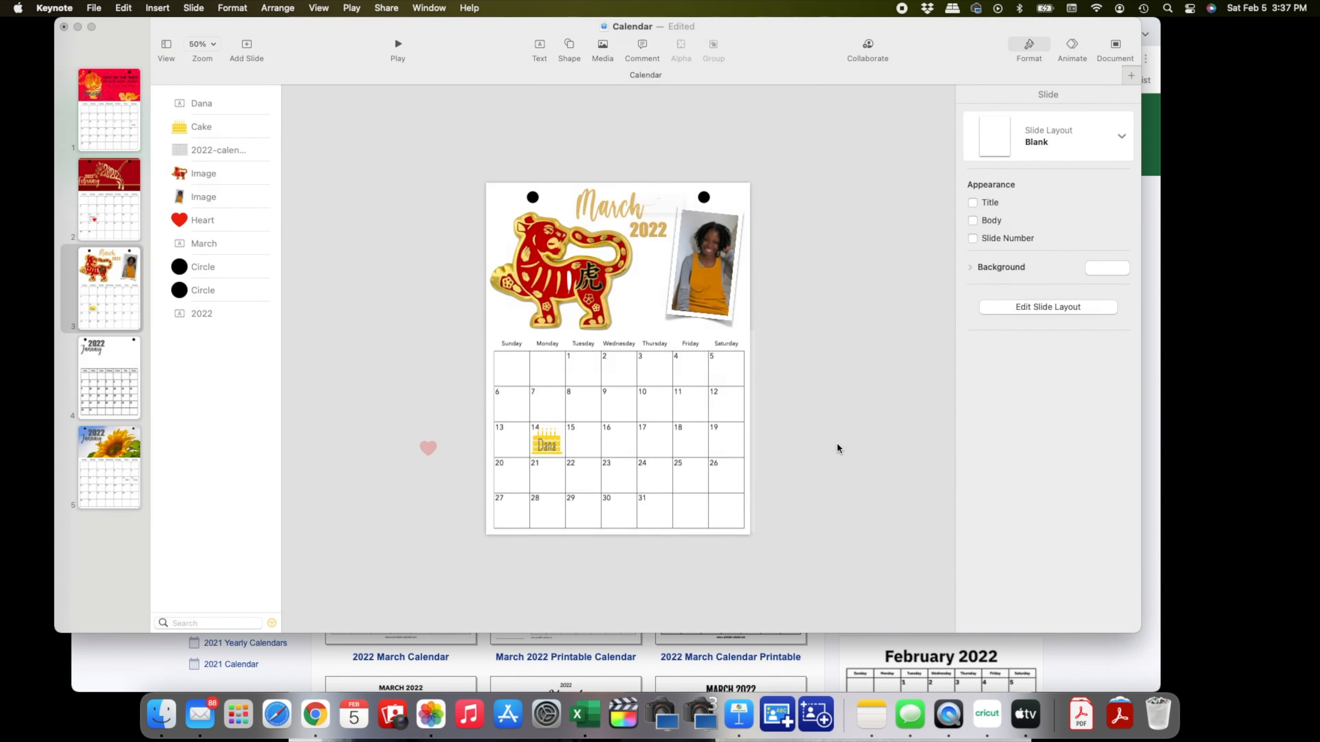